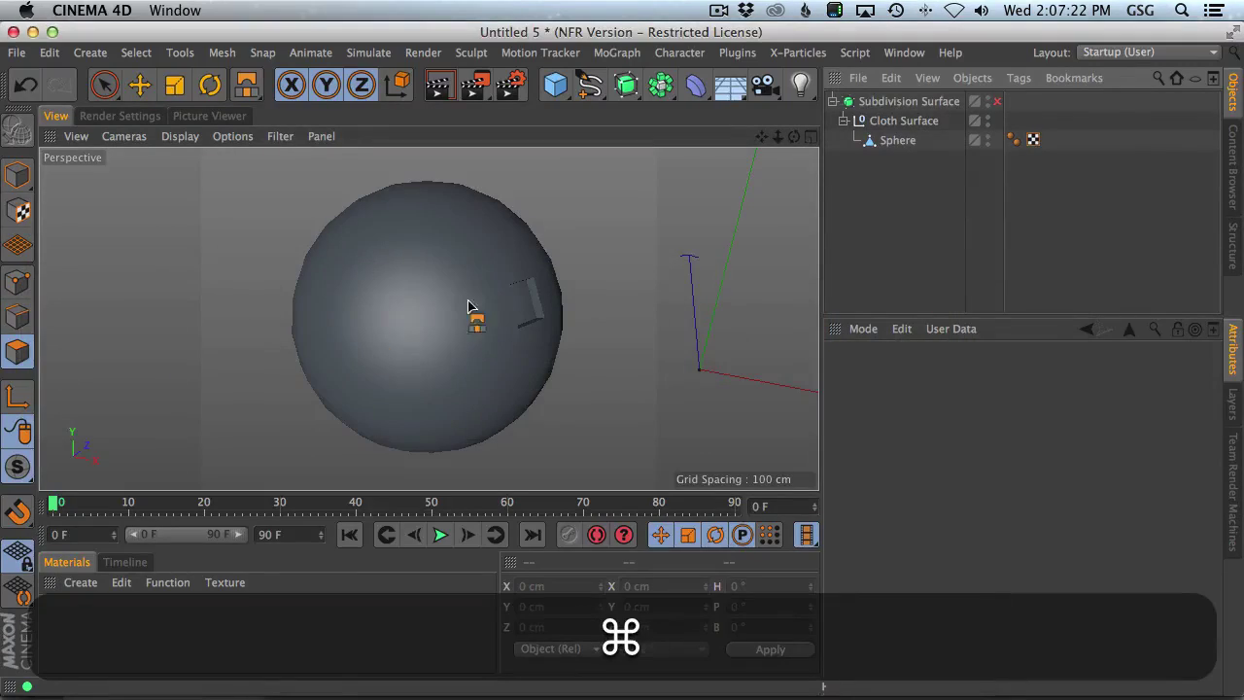
Start a new project and add a sphere primitive to the scene
{"action": "key", "text": "super+n"}
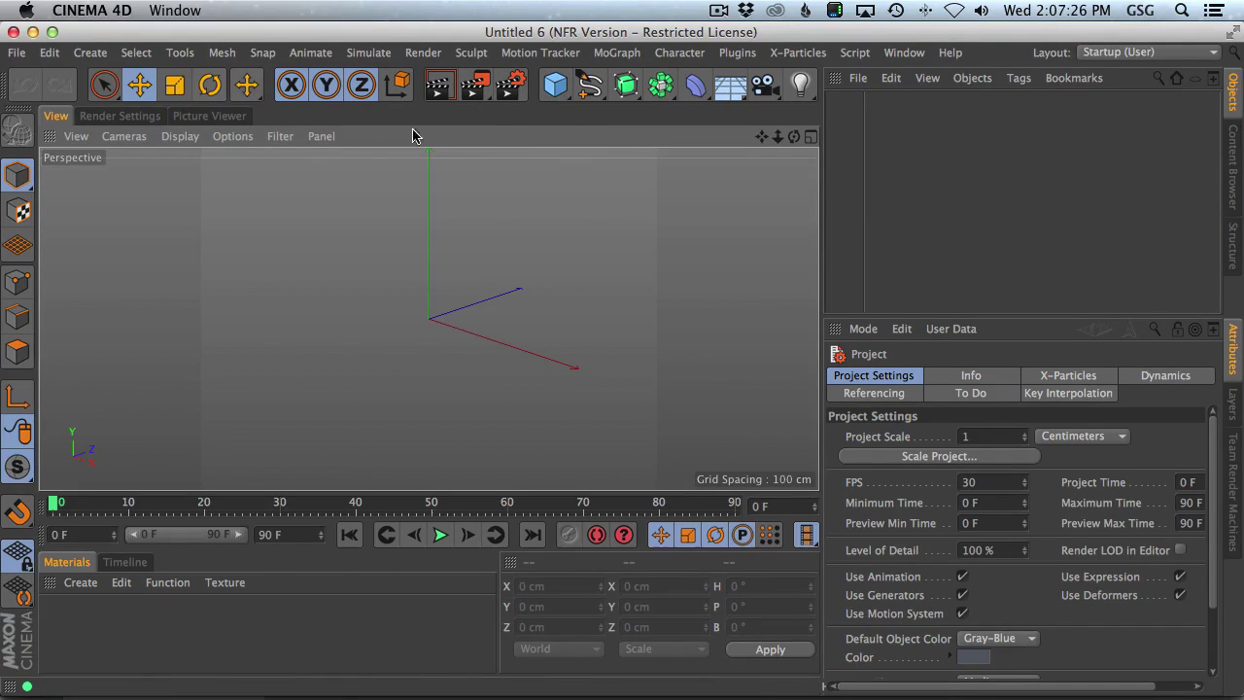
{"action": "left_click_drag", "start_coordinate": [557, 86], "coordinate": [750, 117]}
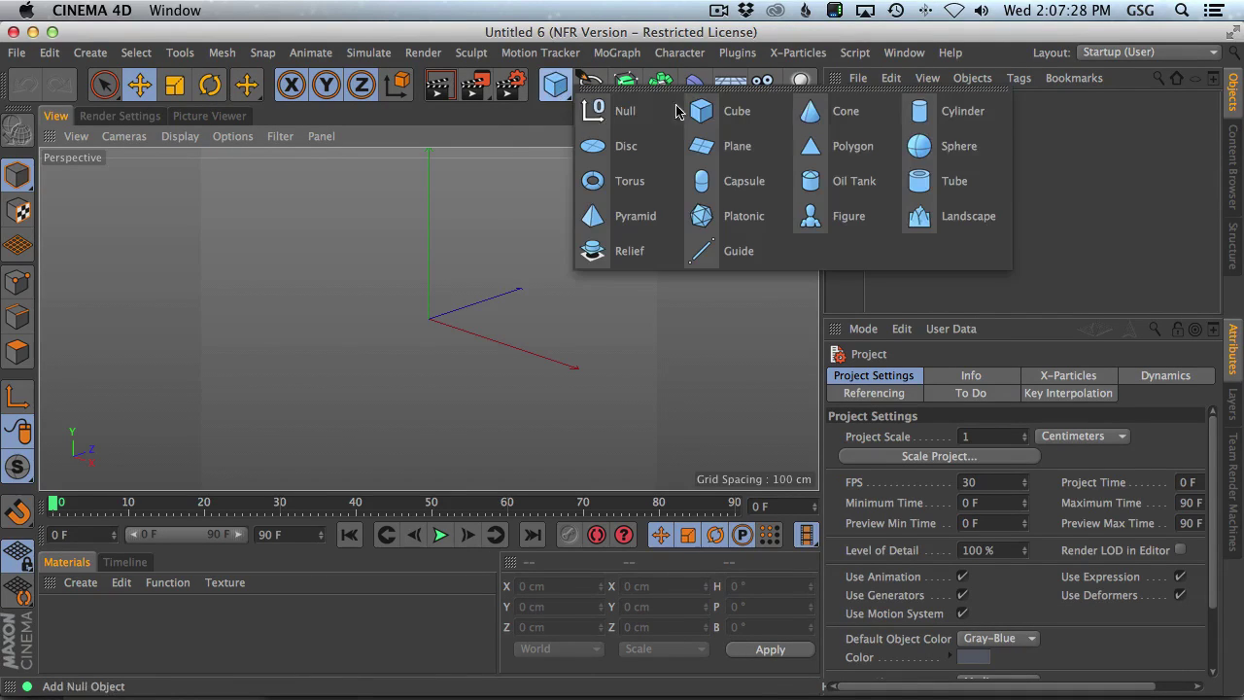
{"action": "left_click_drag", "start_coordinate": [941, 144], "coordinate": [941, 144]}
{"action": "key", "text": "2"}
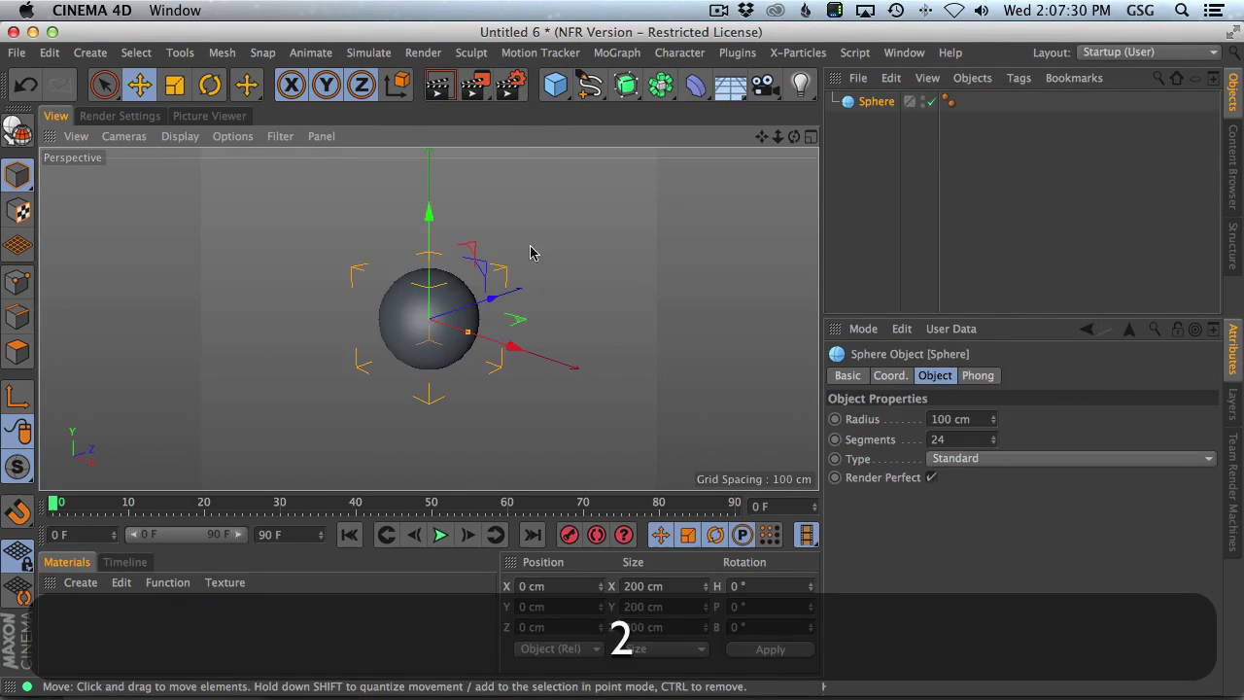
{"action": "left_click_drag", "start_coordinate": [465, 279], "coordinate": [381, 331]}
{"action": "key", "text": "3"}
{"action": "left_click_drag", "start_coordinate": [573, 282], "coordinate": [540, 302]}
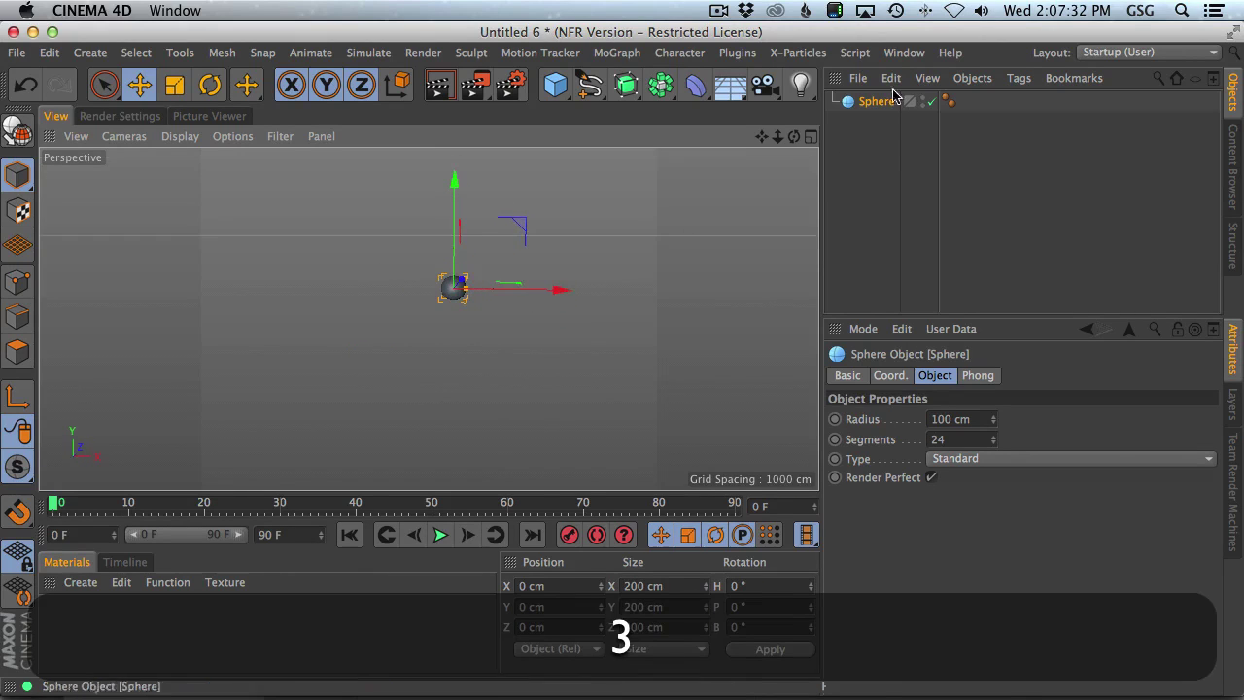
Place the sphere inside a MoGraph Cloner and set the Cloner's mode to Grid Array
{"action": "left_click", "coordinate": [617, 54]}
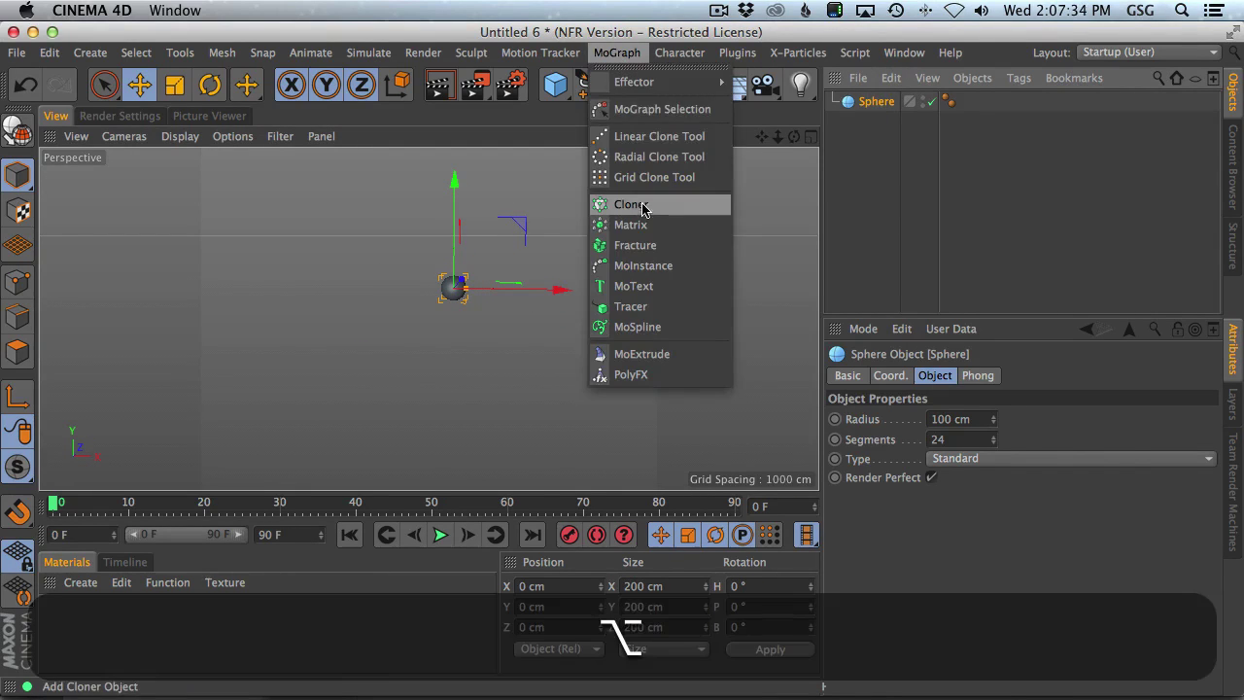
{"action": "left_click", "coordinate": [632, 202], "text": "alt"}
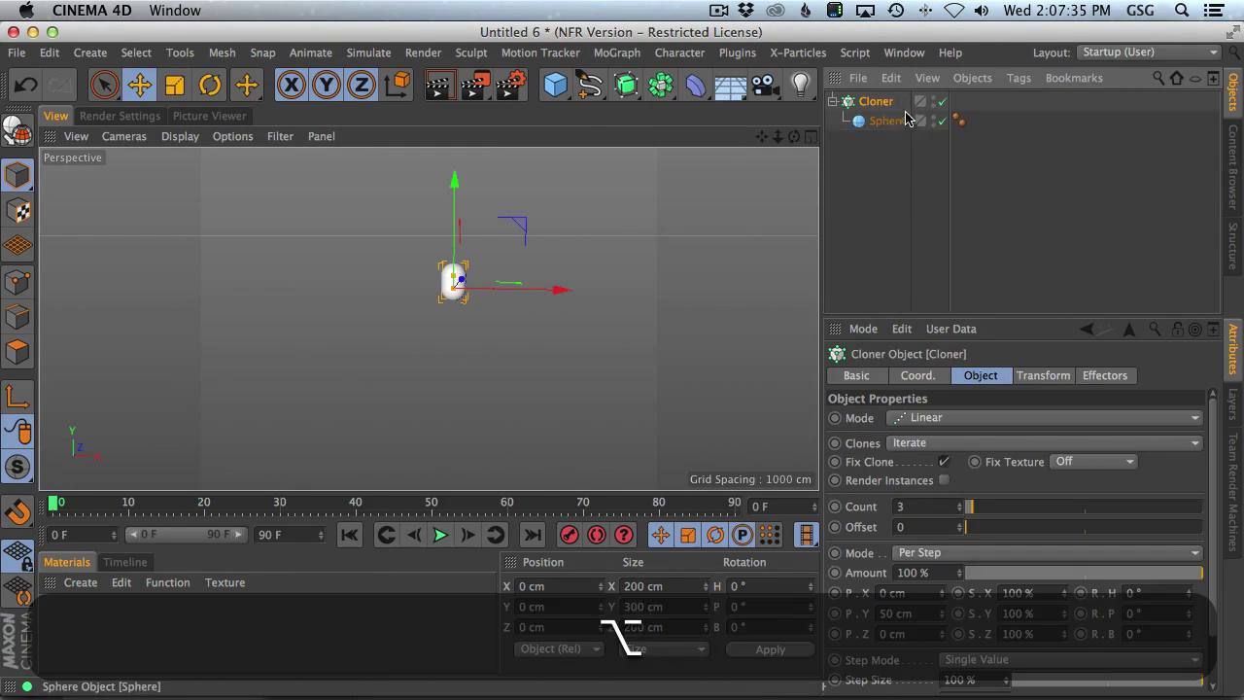
{"action": "left_click", "coordinate": [931, 418]}
{"action": "left_click", "coordinate": [935, 498]}
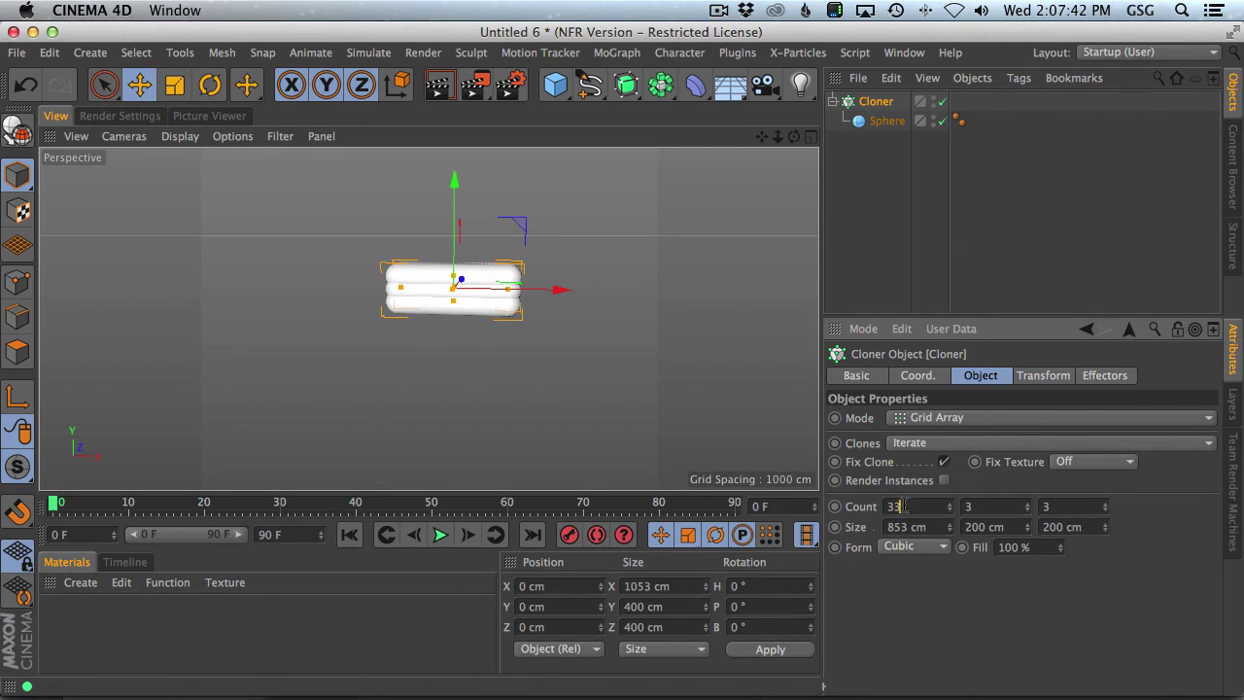
Set the Cloner's grid counts to 20, 10 and 4
{"action": "type", "text": "20"}
{"action": "key", "text": "Return"}
{"action": "key", "text": "super+Tab"}
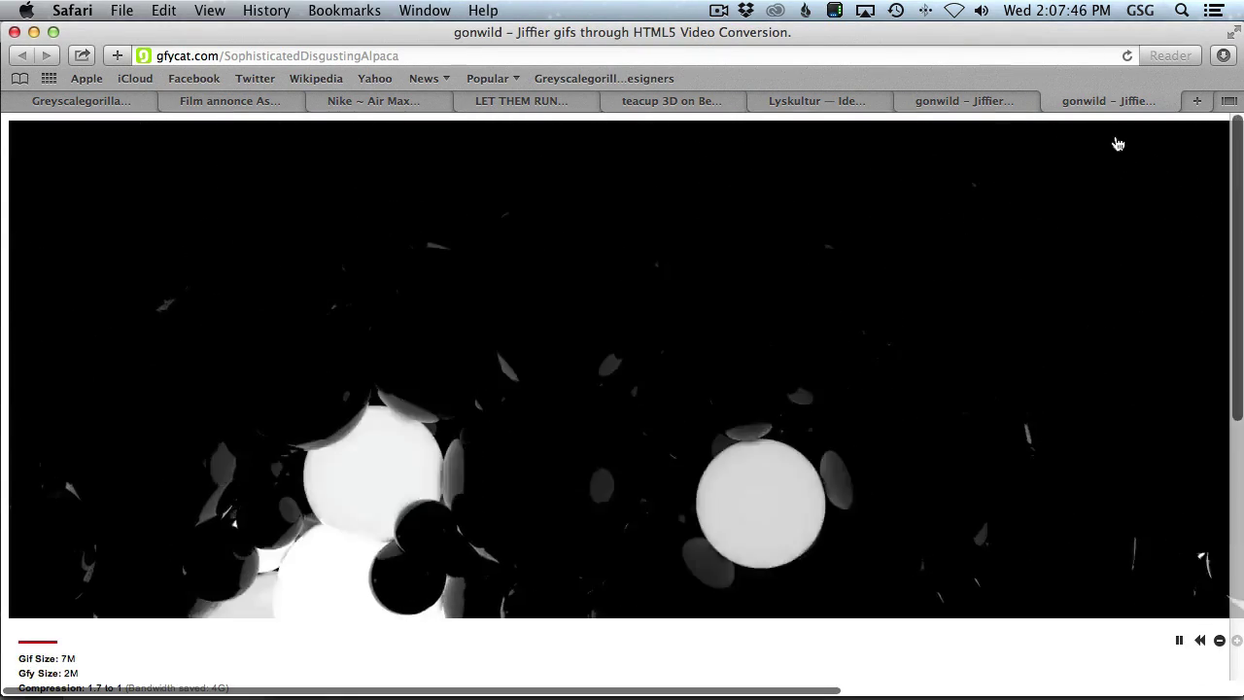
{"action": "key", "text": "super+Tab"}
{"action": "left_click", "coordinate": [998, 506]}
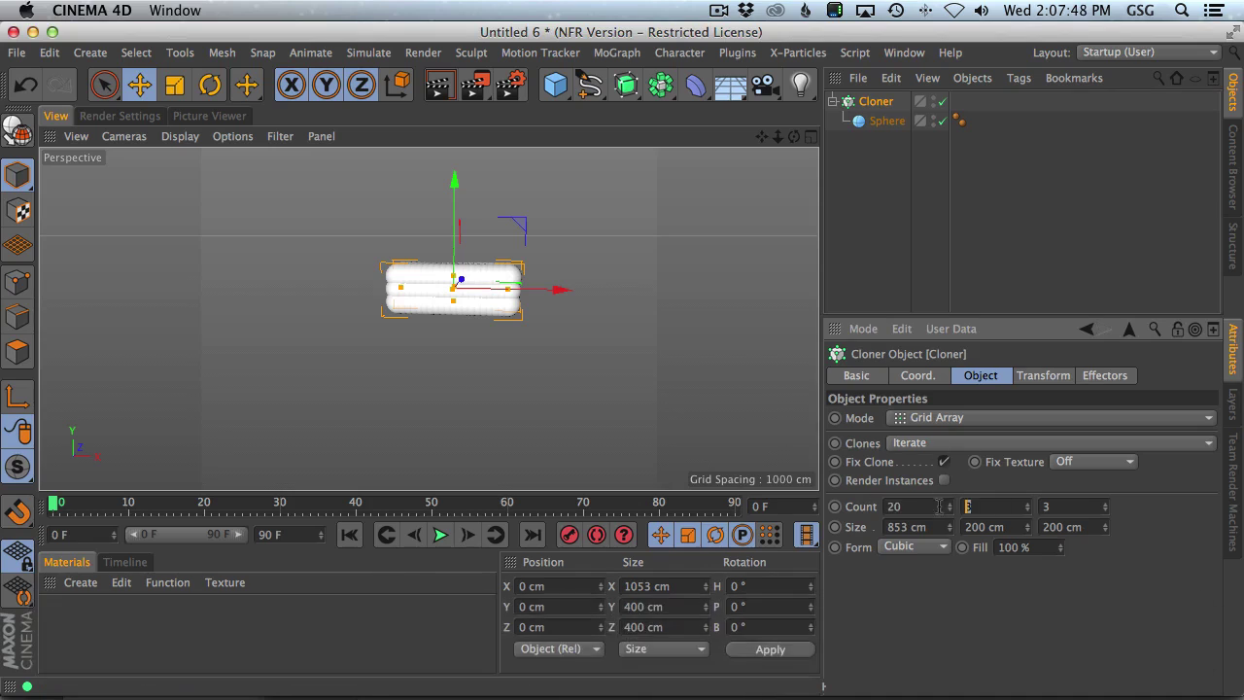
{"action": "type", "text": "10"}
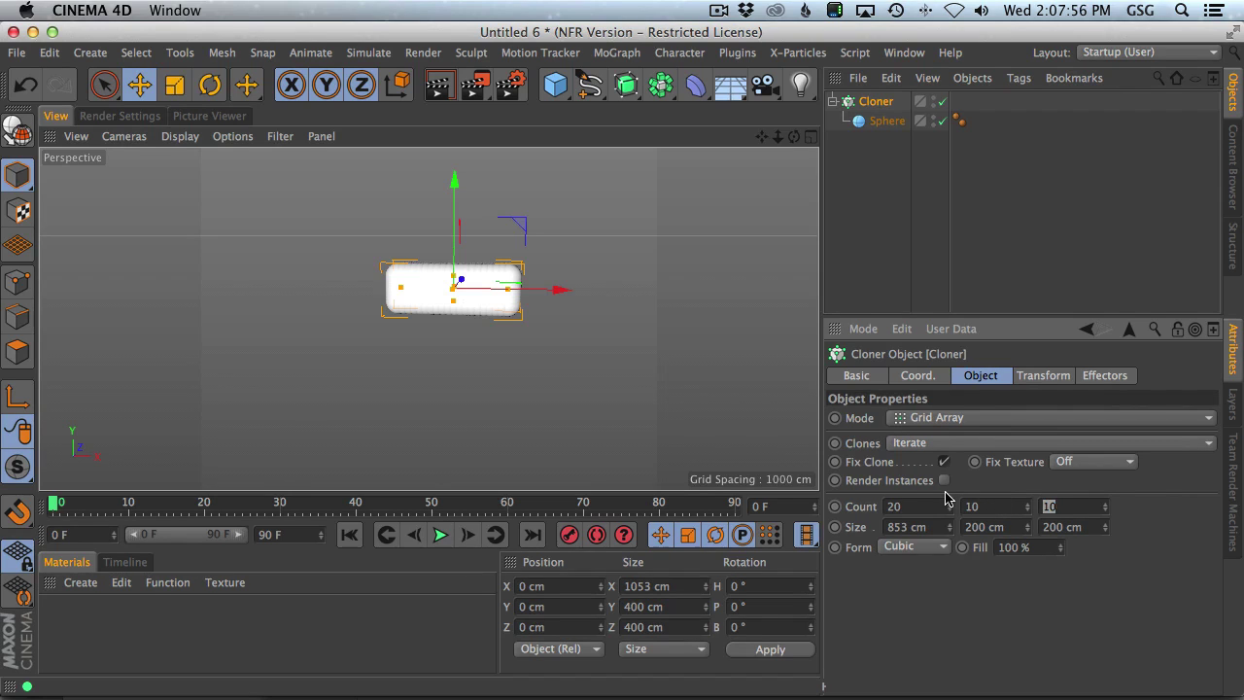
{"action": "type", "text": "4"}
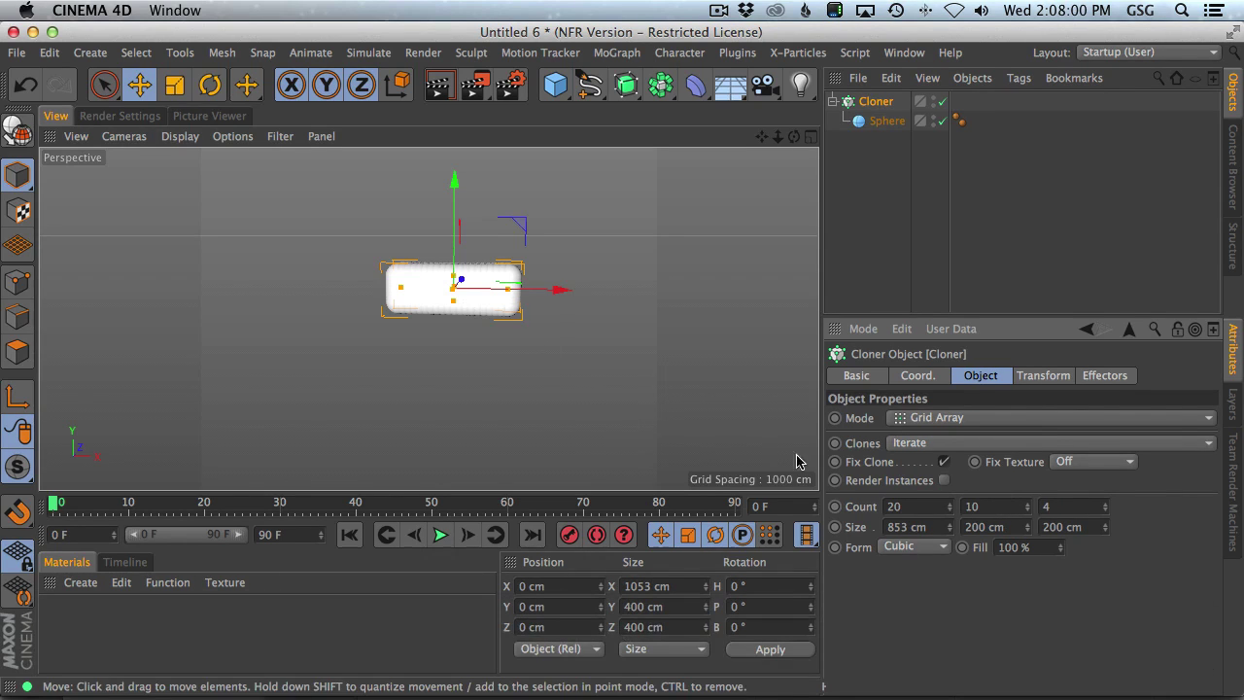
Enable Render Instances and resize the Cloner grid to about 1448 cm wide, 282 cm high and 200 cm deep
{"action": "left_click_drag", "start_coordinate": [505, 297], "coordinate": [615, 290]}
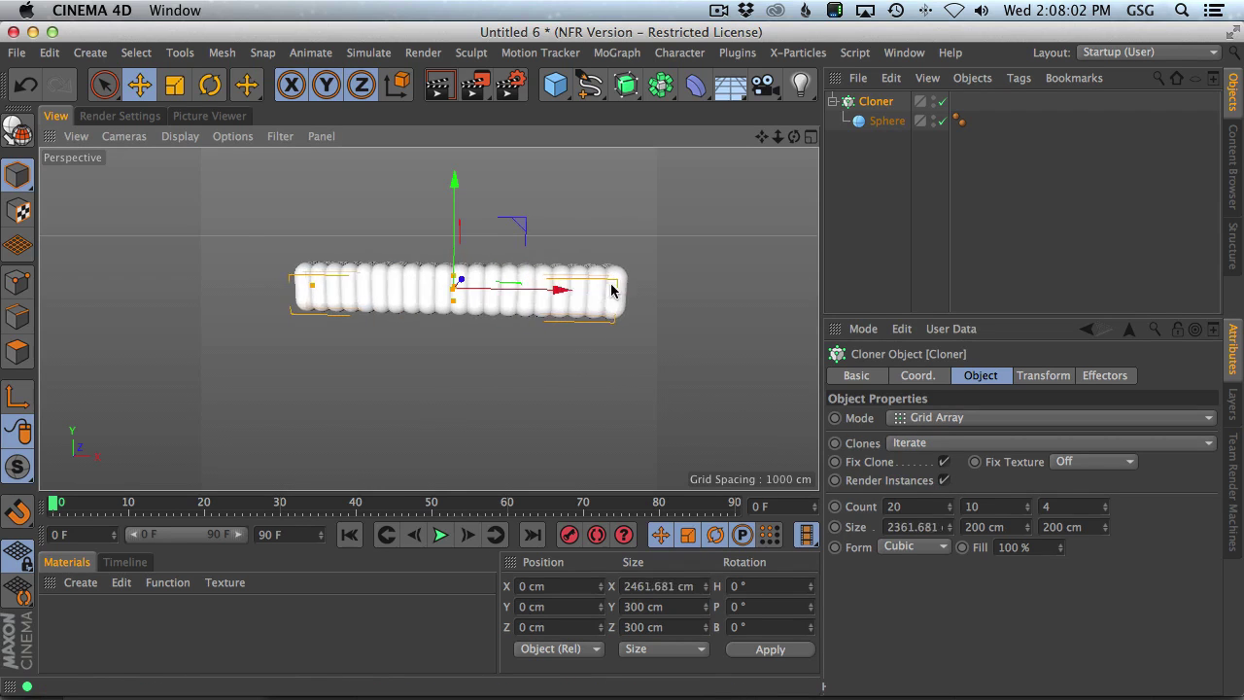
{"action": "left_click_drag", "start_coordinate": [461, 281], "coordinate": [455, 246]}
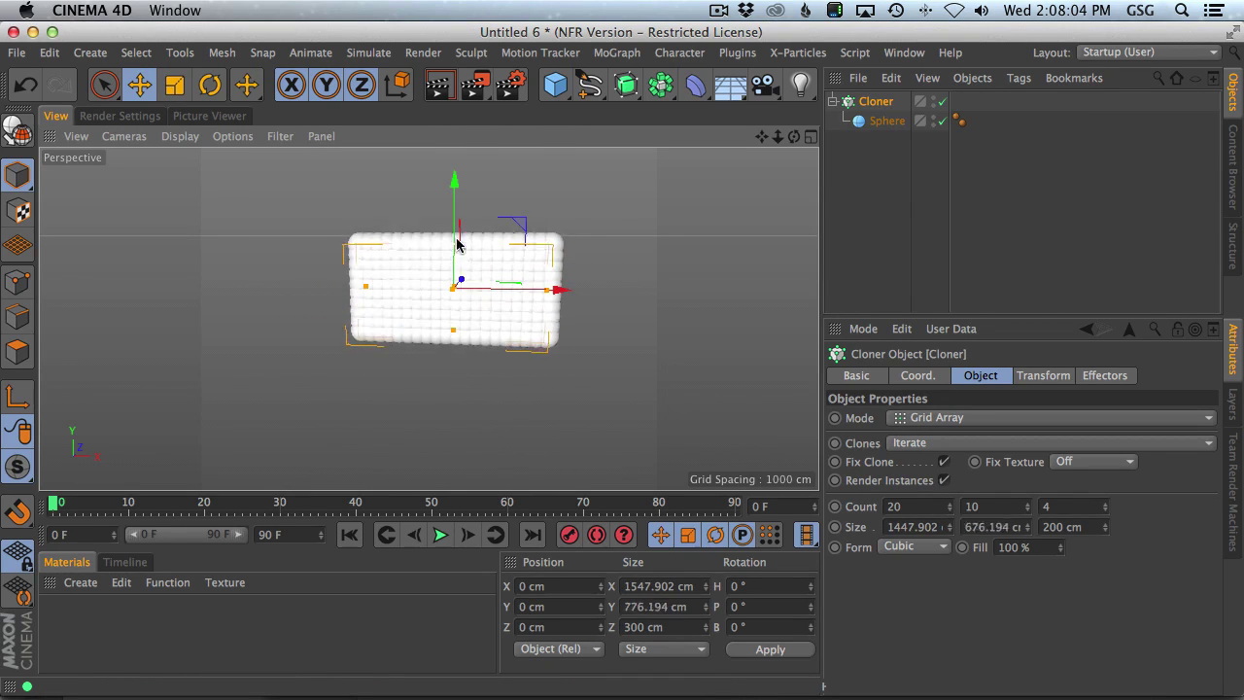
{"action": "key", "text": "2"}
{"action": "mouse_move", "coordinate": [460, 293]}
{"action": "left_mouse_down"}
{"action": "mouse_move", "coordinate": [574, 266]}
{"action": "mouse_move", "coordinate": [483, 295]}
{"action": "left_mouse_up"}
{"action": "key", "text": "3"}
{"action": "key", "text": "2"}
{"action": "key", "text": "3"}
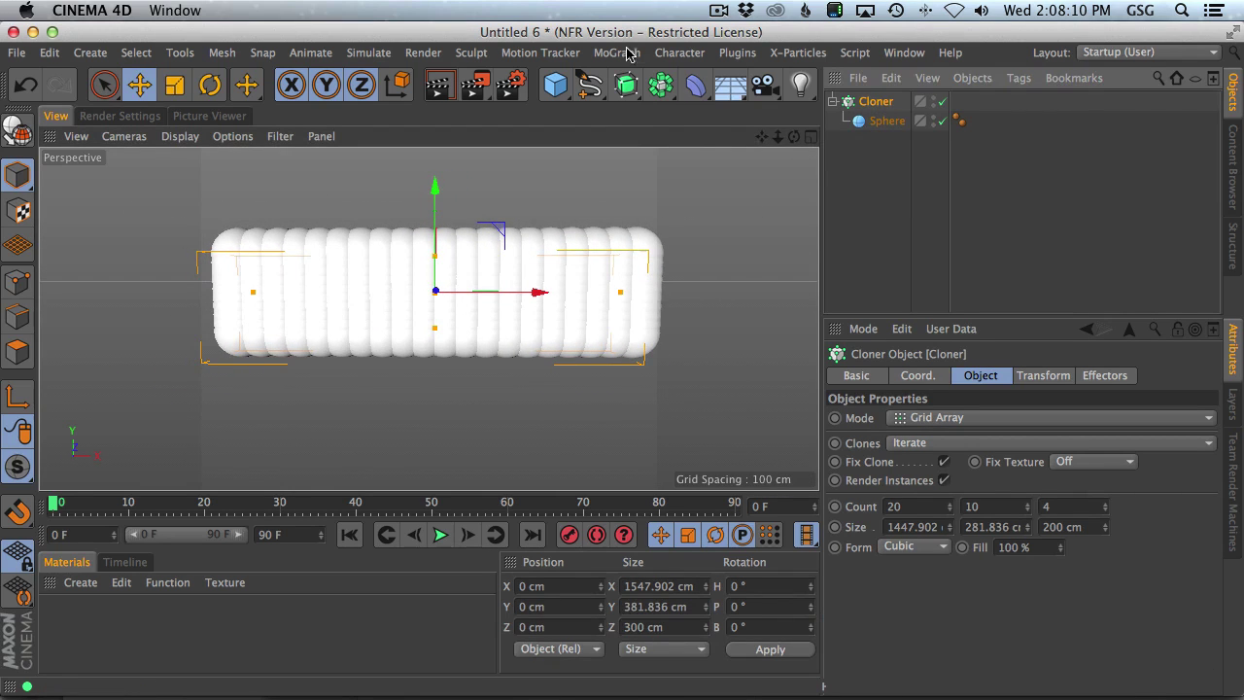
Add a Random effector to the Cloner
{"action": "left_click", "coordinate": [620, 52]}
{"action": "mouse_move", "coordinate": [644, 84]}
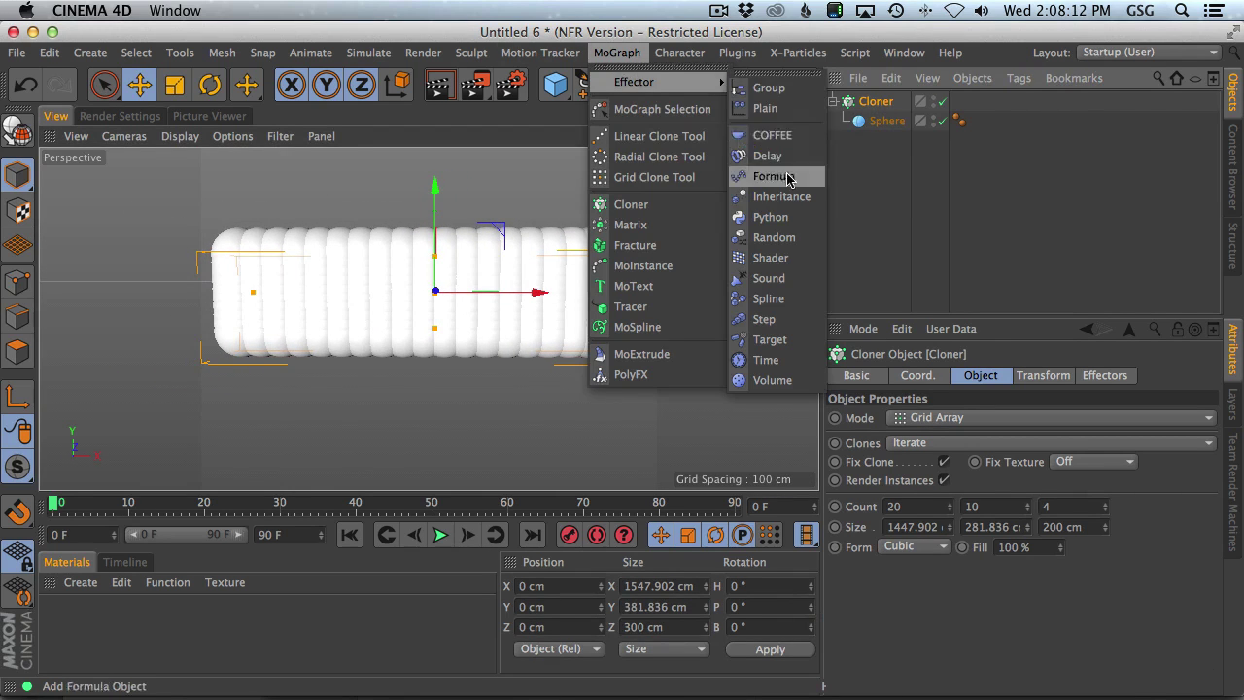
{"action": "left_click", "coordinate": [772, 237]}
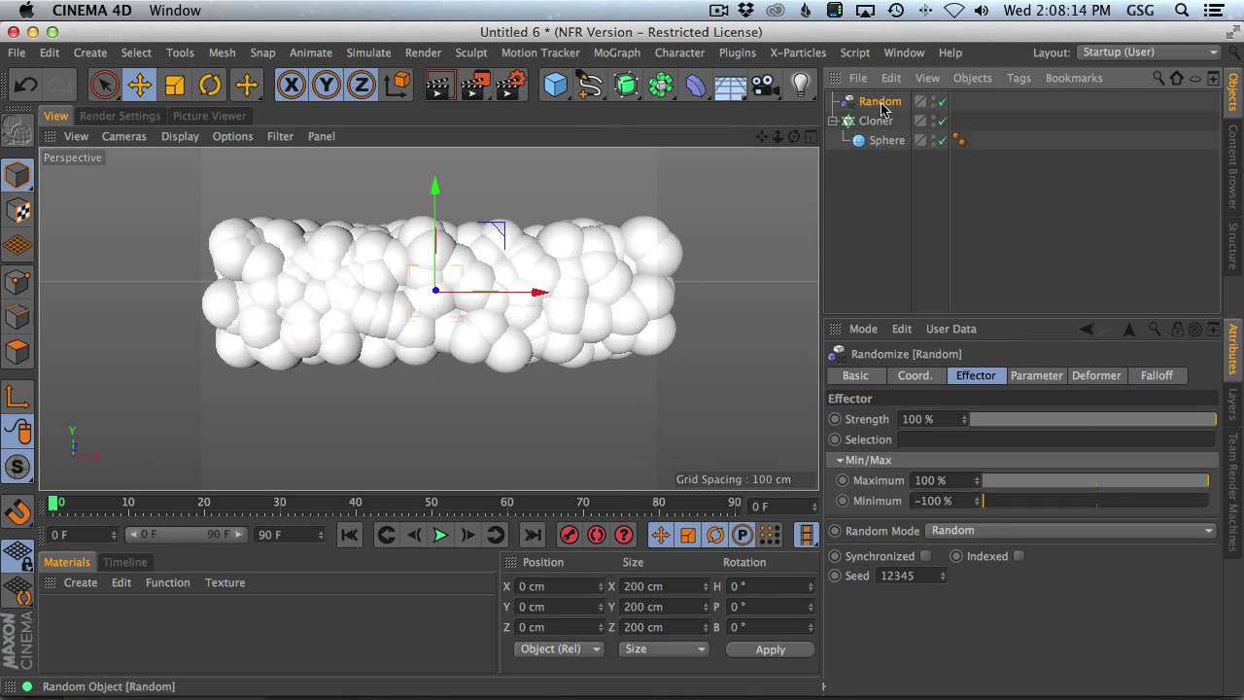
Set the Random effector to Noise mode with Indexed enabled and 50% animation speed, and play the animation
{"action": "left_click", "coordinate": [935, 375]}
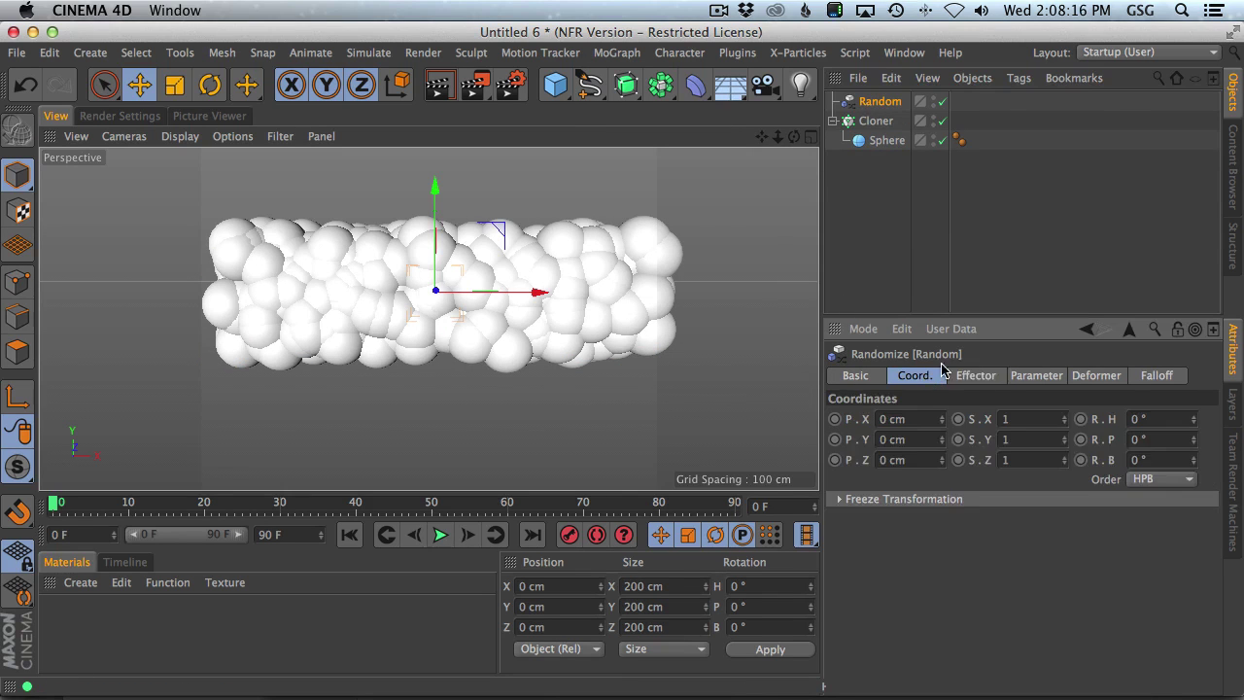
{"action": "left_click", "coordinate": [982, 377]}
{"action": "left_click", "coordinate": [1037, 376]}
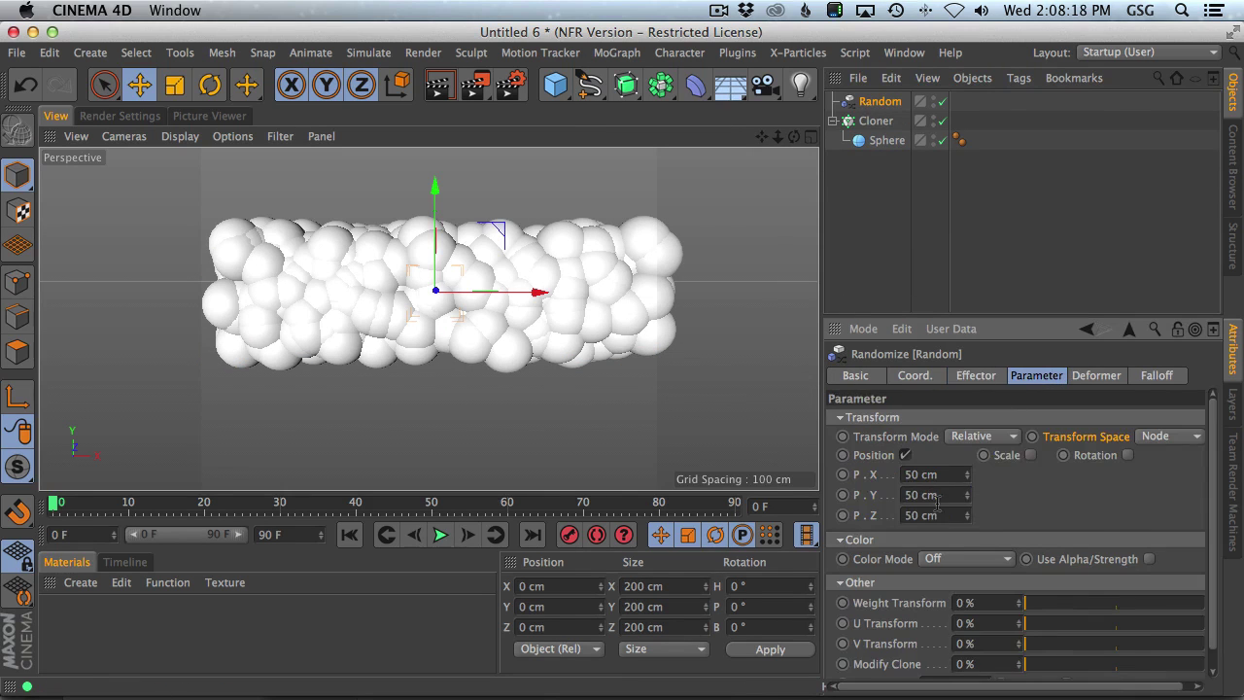
{"action": "left_click", "coordinate": [978, 376]}
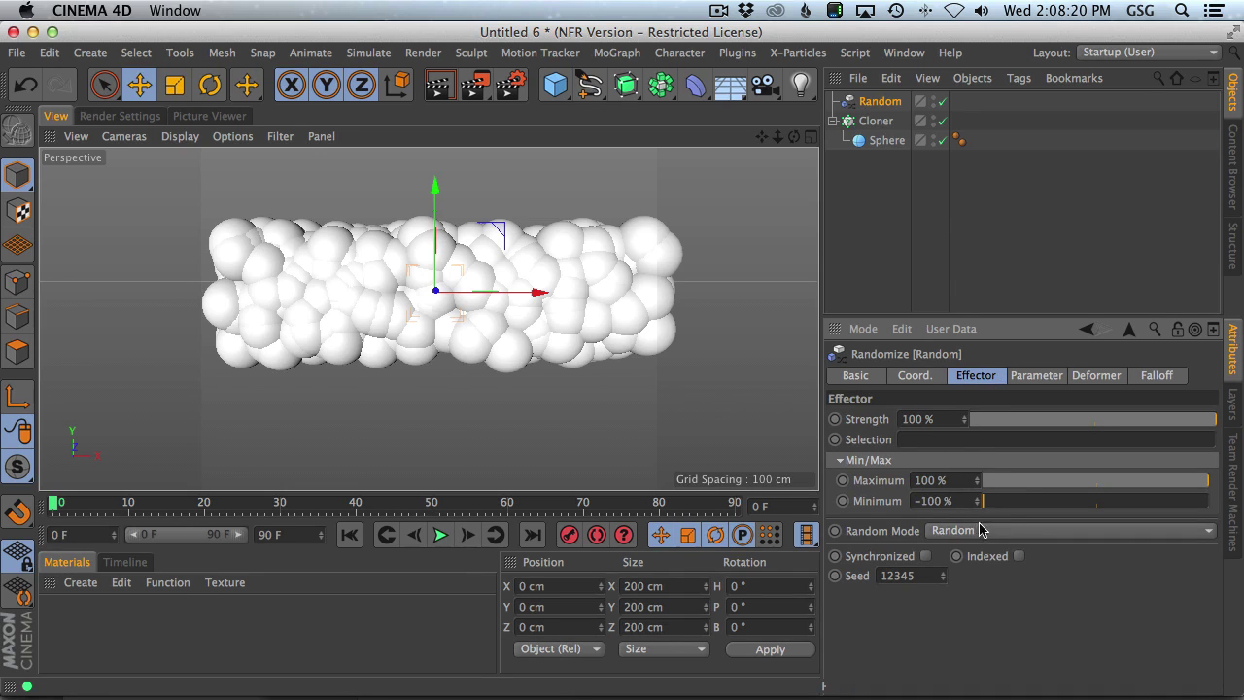
{"action": "left_click", "coordinate": [984, 591]}
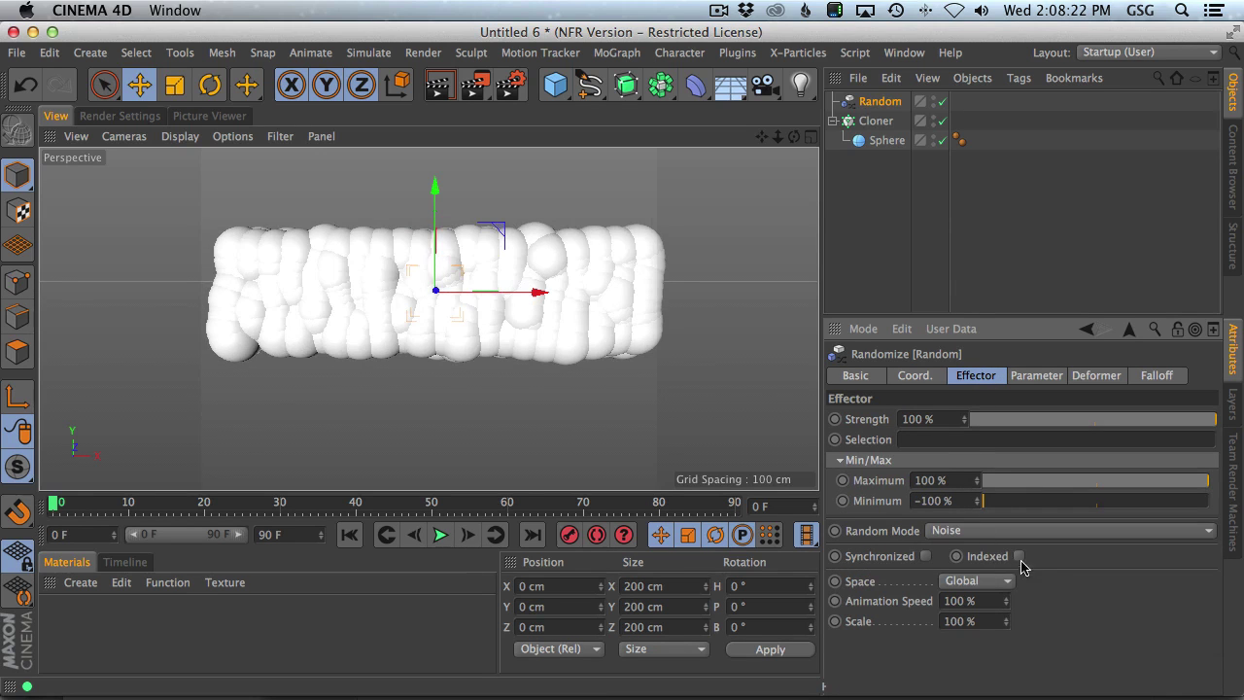
{"action": "left_click", "coordinate": [439, 534]}
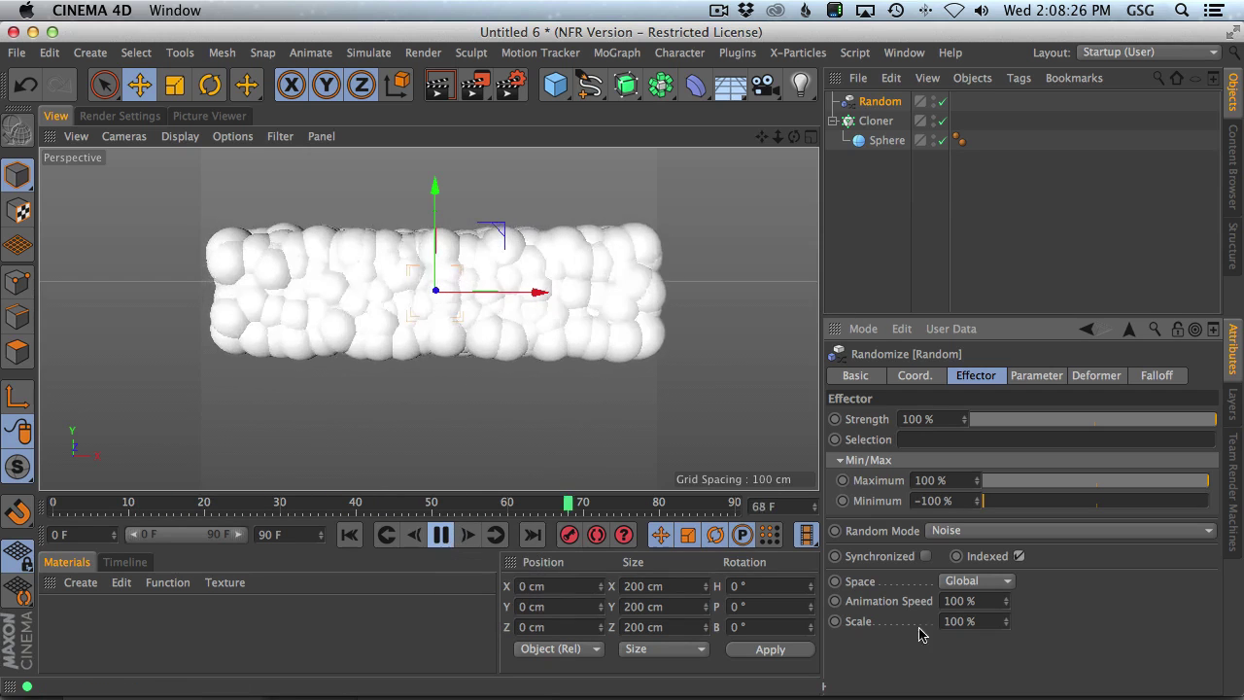
{"action": "type", "text": "50"}
{"action": "key", "text": "Return"}
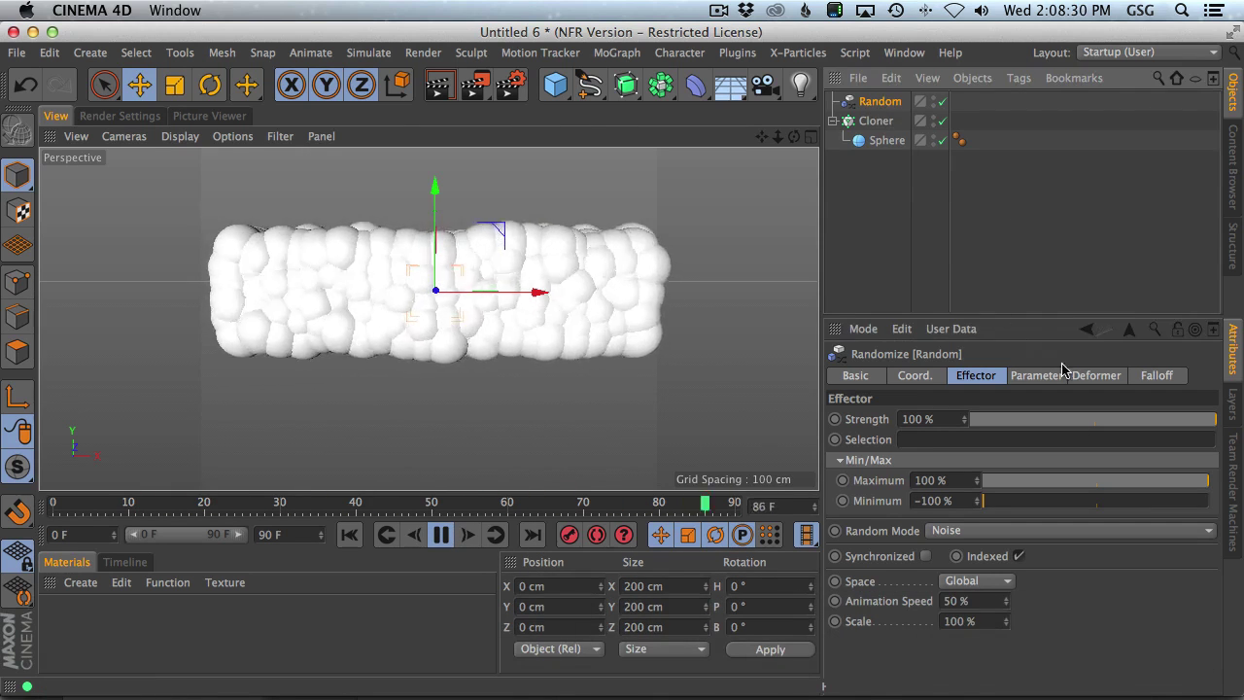
{"action": "left_click", "coordinate": [1095, 377]}
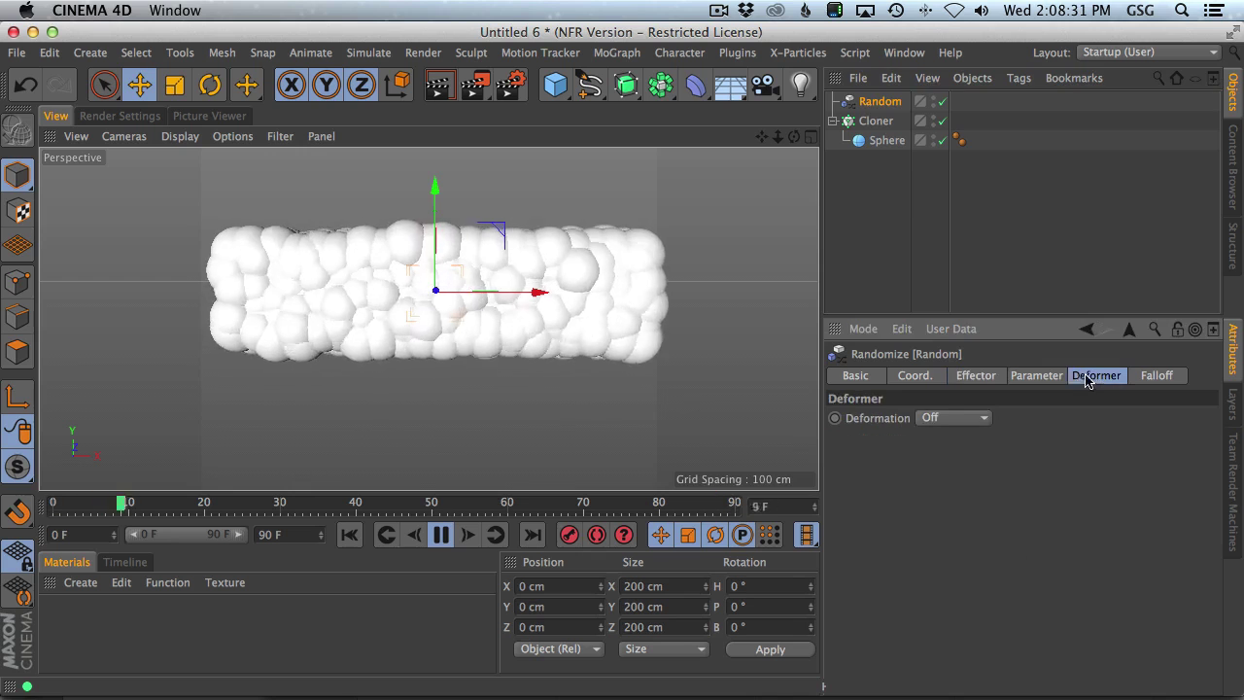
Add a second Random effector to the Cloner
{"action": "left_click", "coordinate": [876, 122]}
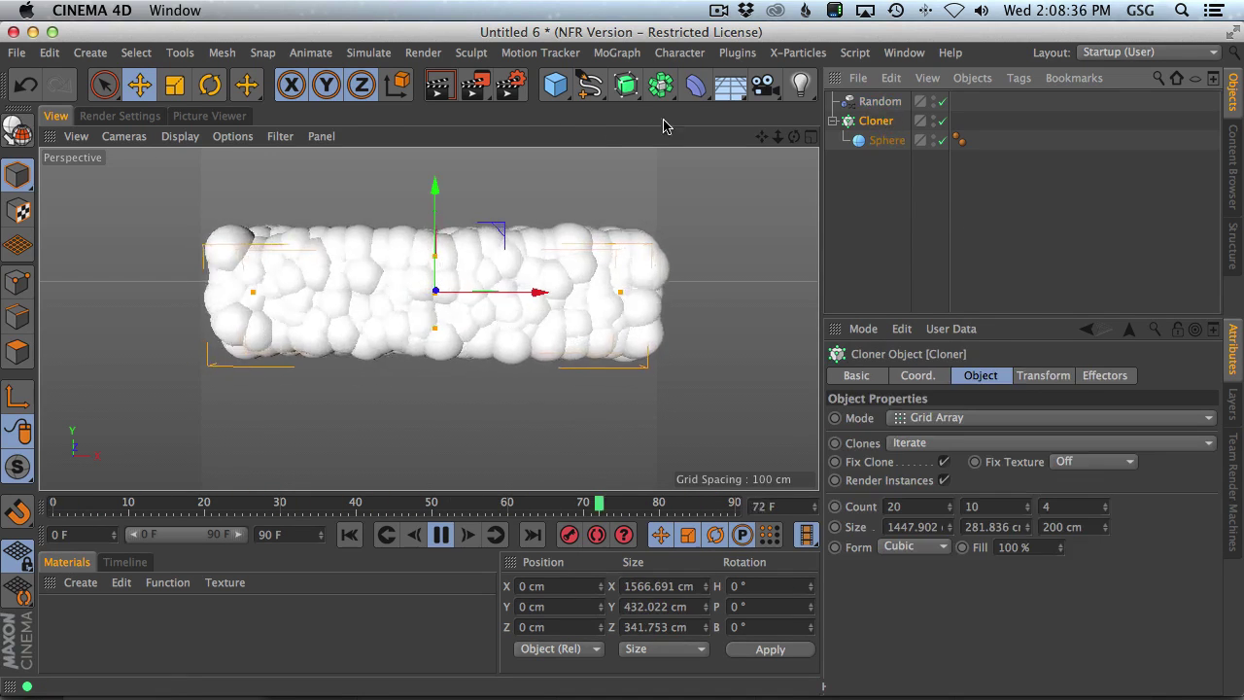
{"action": "left_click", "coordinate": [614, 54]}
{"action": "mouse_move", "coordinate": [710, 83]}
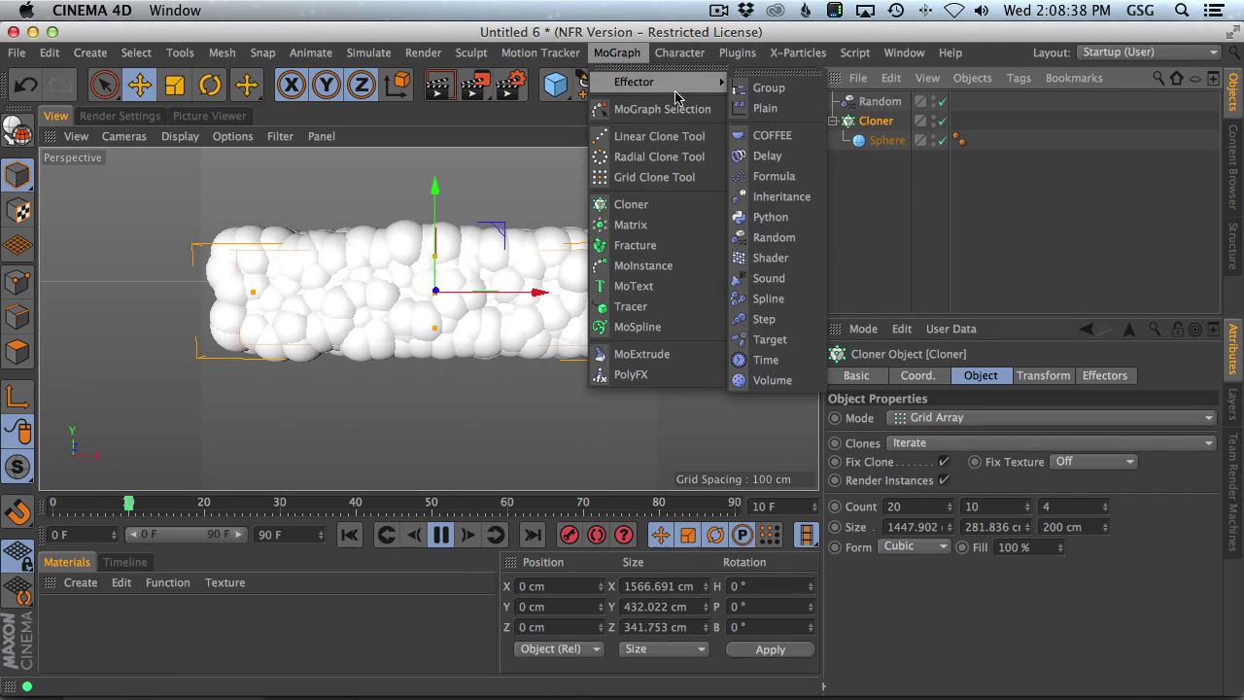
{"action": "left_click", "coordinate": [773, 238]}
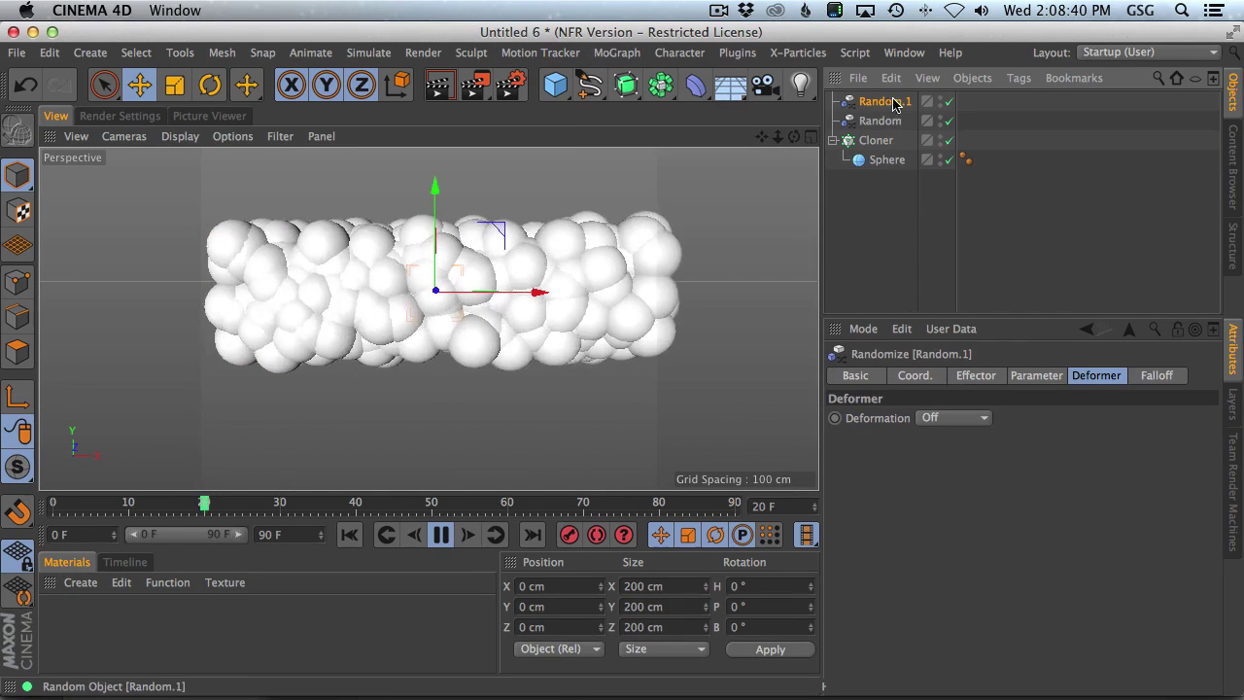
Disable Position on the second Random effector and enable Scale with Uniform Scale
{"action": "left_click", "coordinate": [1035, 377]}
{"action": "left_click", "coordinate": [907, 456]}
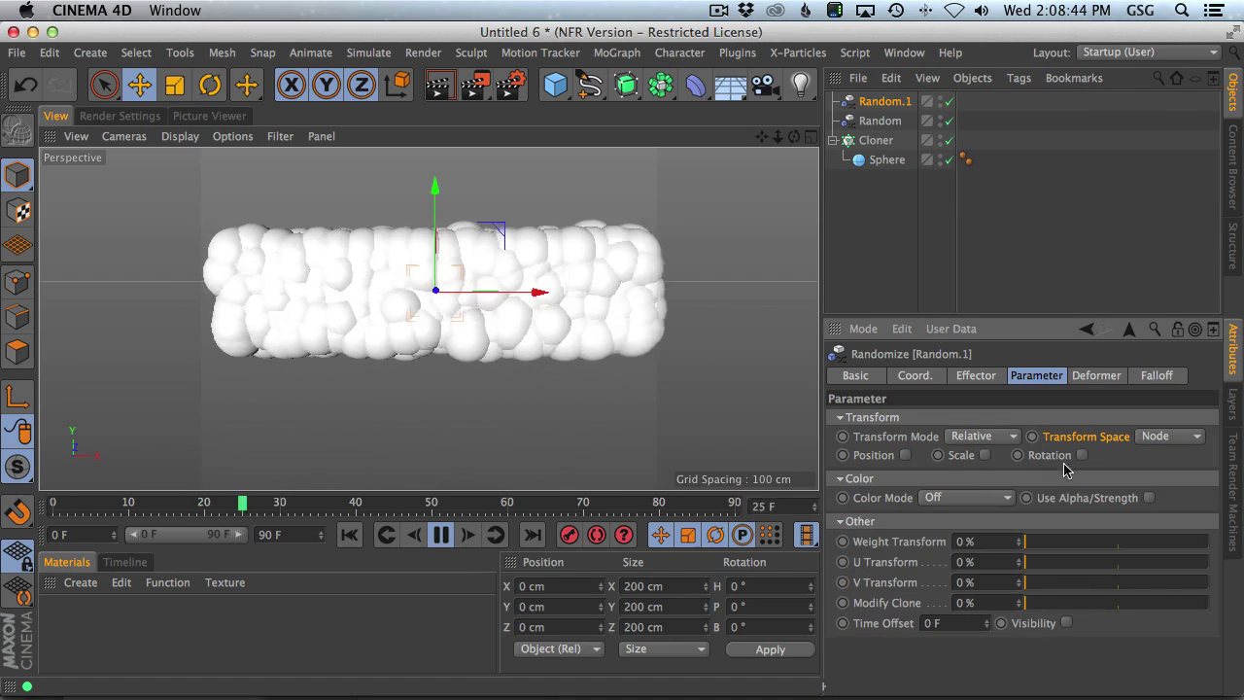
{"action": "left_click", "coordinate": [985, 455]}
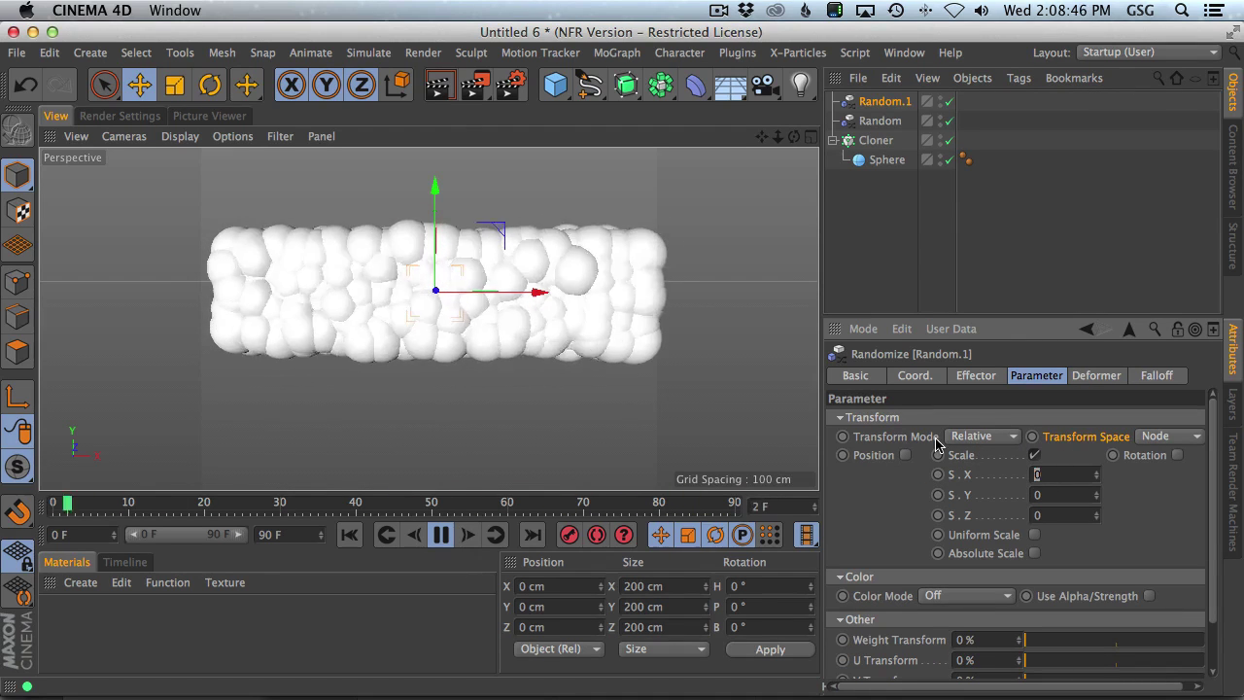
{"action": "left_click", "coordinate": [1036, 536]}
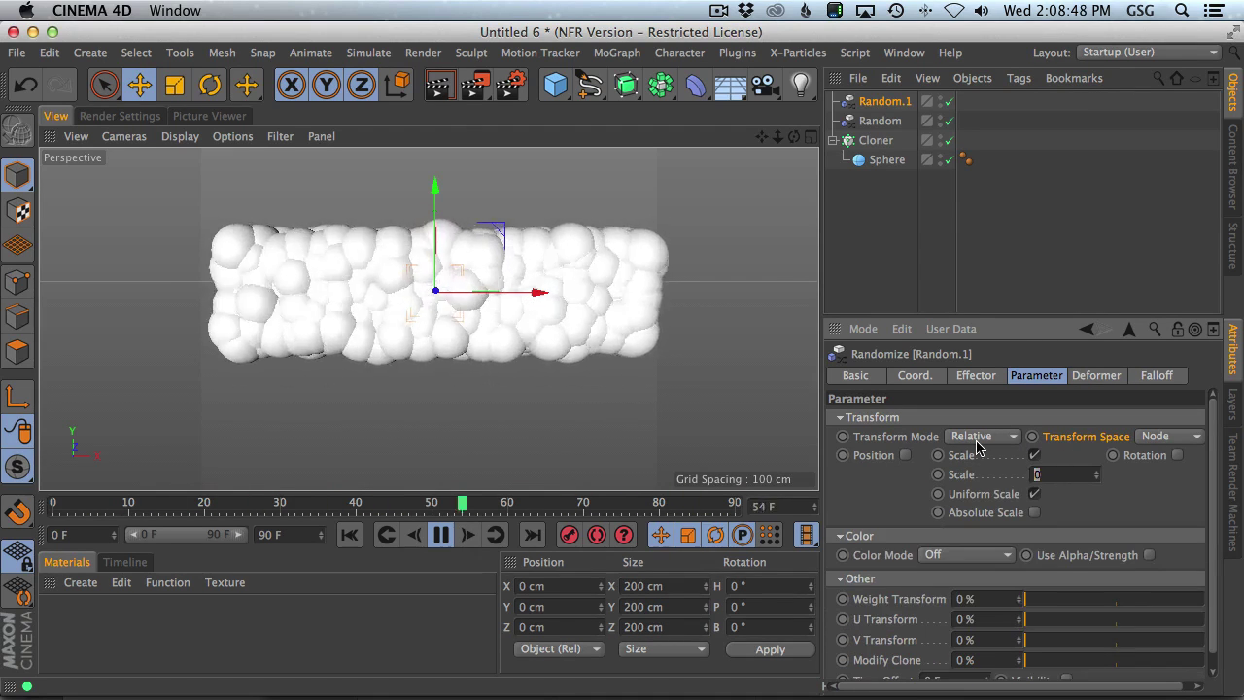
Duplicate the sphere inside the Cloner so it clones two spheres
{"action": "left_click", "coordinate": [894, 188]}
{"action": "left_click", "coordinate": [889, 161]}
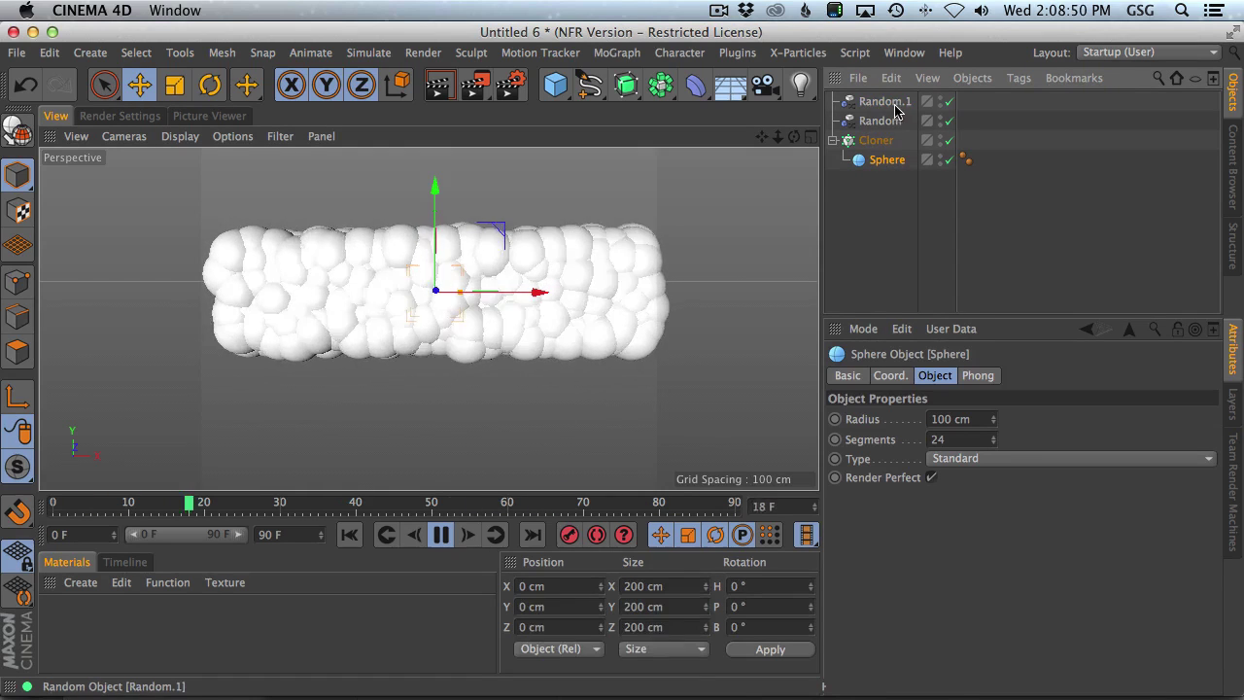
{"action": "key", "text": "super+v"}
{"action": "left_click_drag", "start_coordinate": [890, 171], "coordinate": [914, 170]}
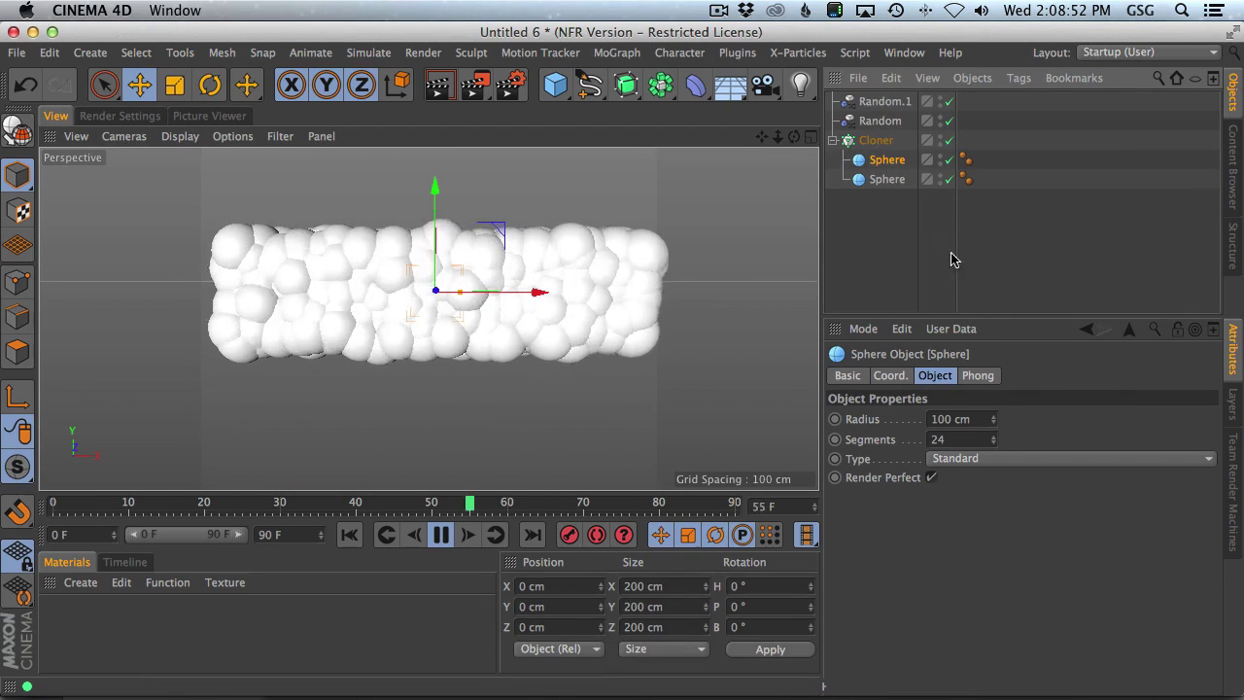
Set the radius of the first sphere in the Cloner to 20 cm
{"action": "left_click", "coordinate": [973, 421]}
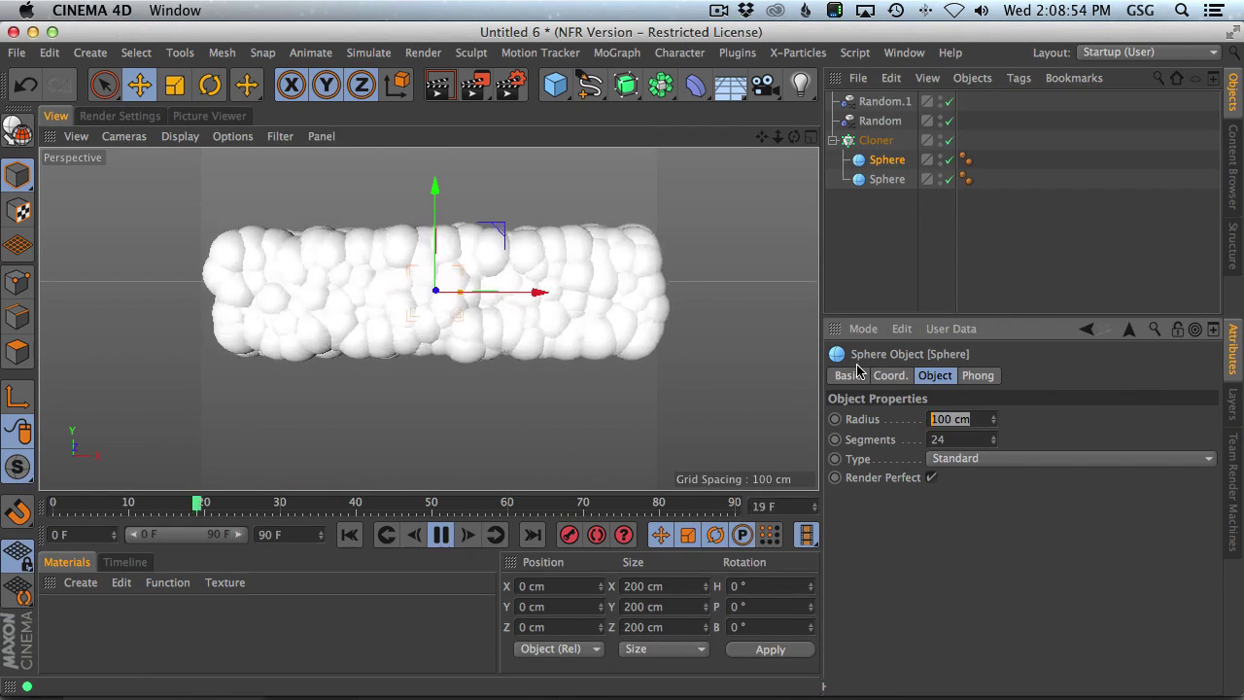
{"action": "type", "text": "20"}
{"action": "key", "text": "Return"}
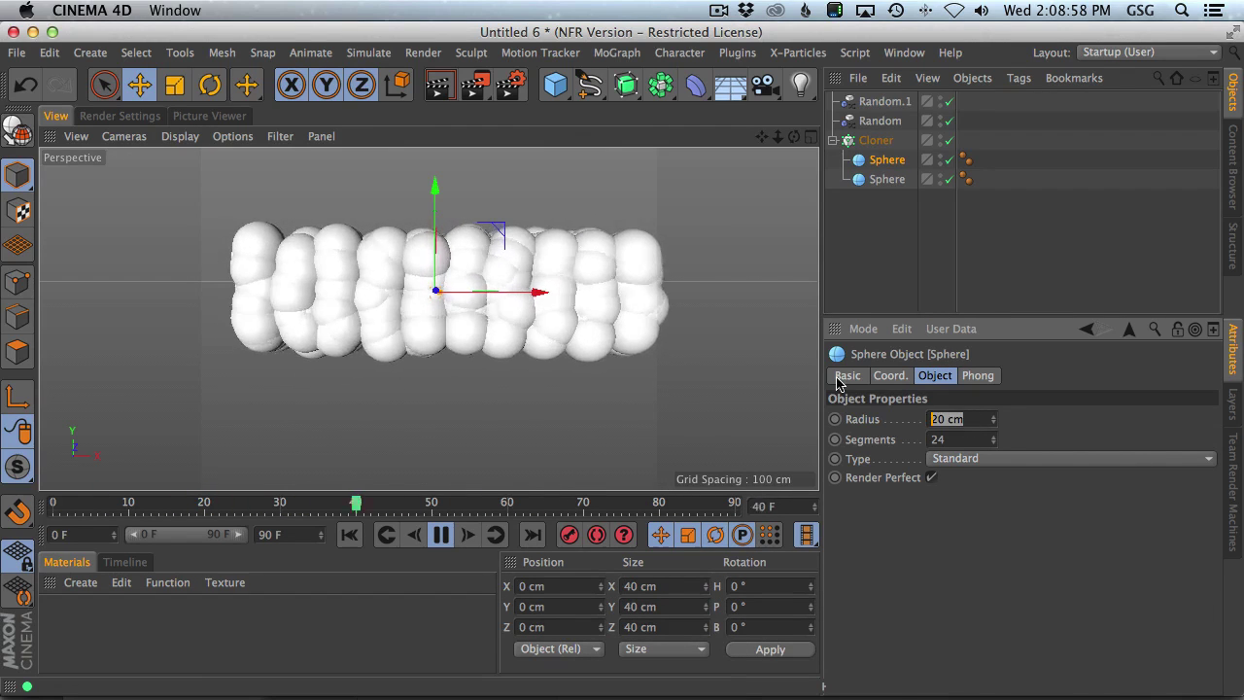
{"action": "type", "text": "3"}
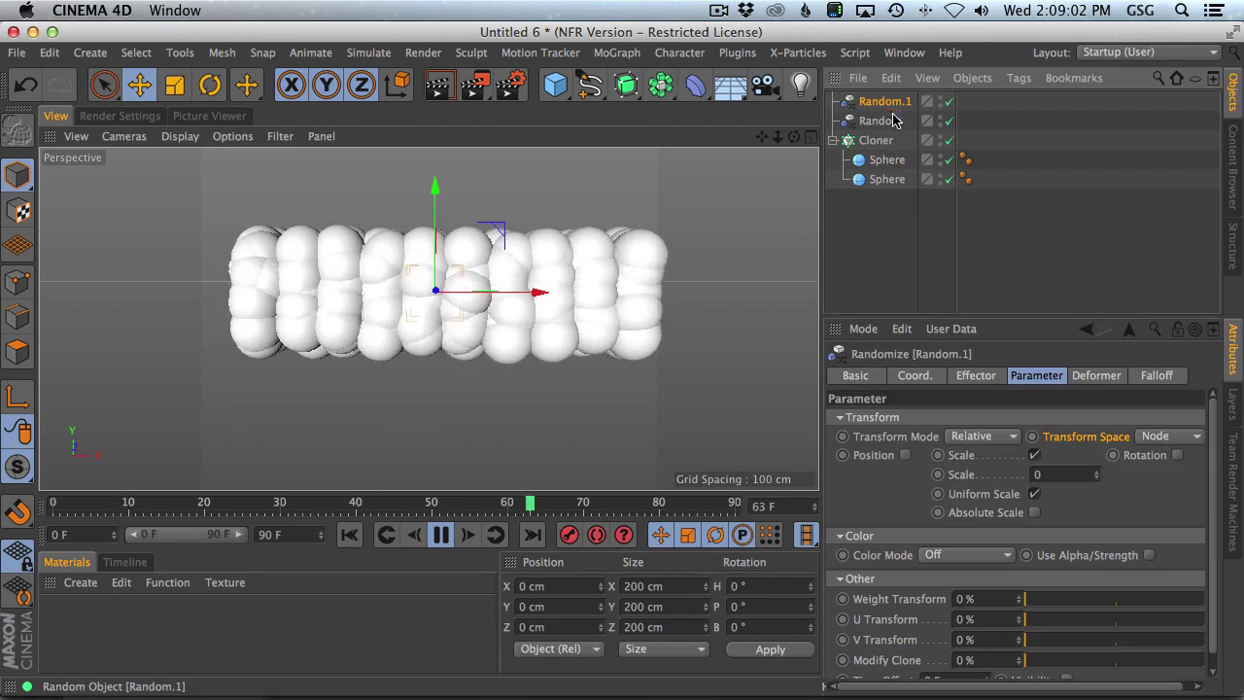
Set the uniform Scale of the second Random effector to about 0.48
{"action": "double_click", "coordinate": [1038, 475]}
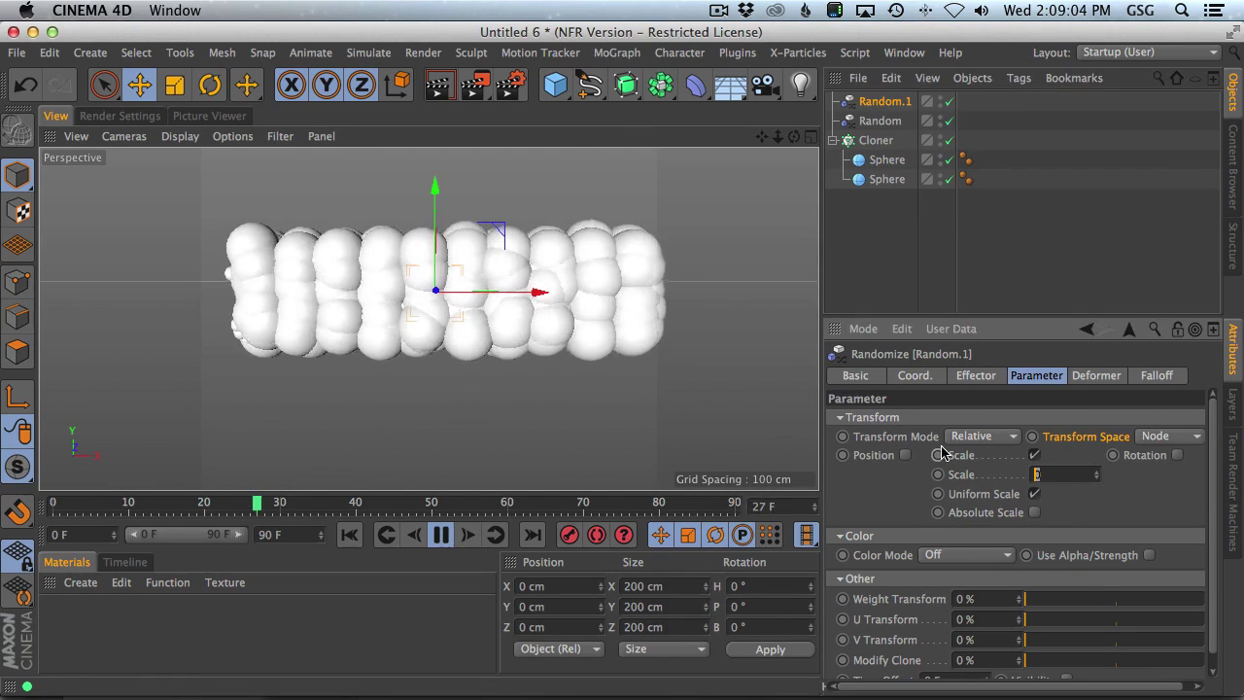
{"action": "type", "text": "0.5"}
{"action": "key", "text": "Return"}
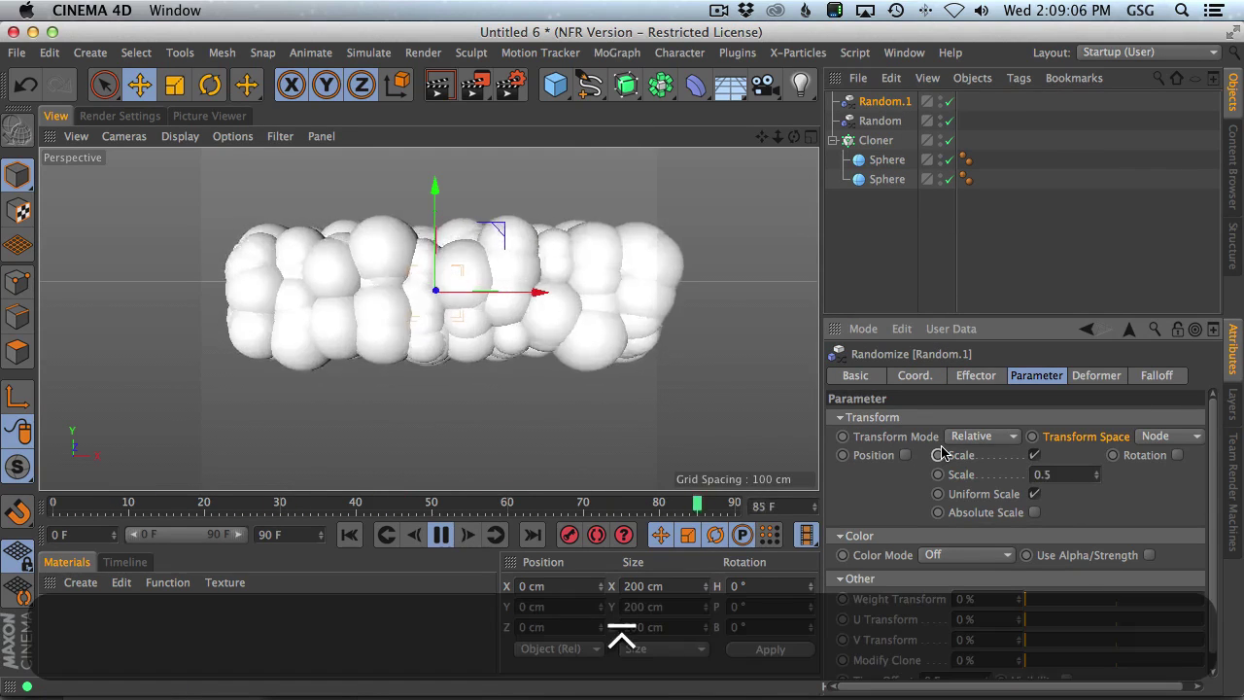
{"action": "double_click", "coordinate": [1045, 475]}
{"action": "type", "text": "0.05"}
{"action": "key", "text": "Return"}
{"action": "left_click_drag", "start_coordinate": [1094, 530], "coordinate": [1089, 493]}
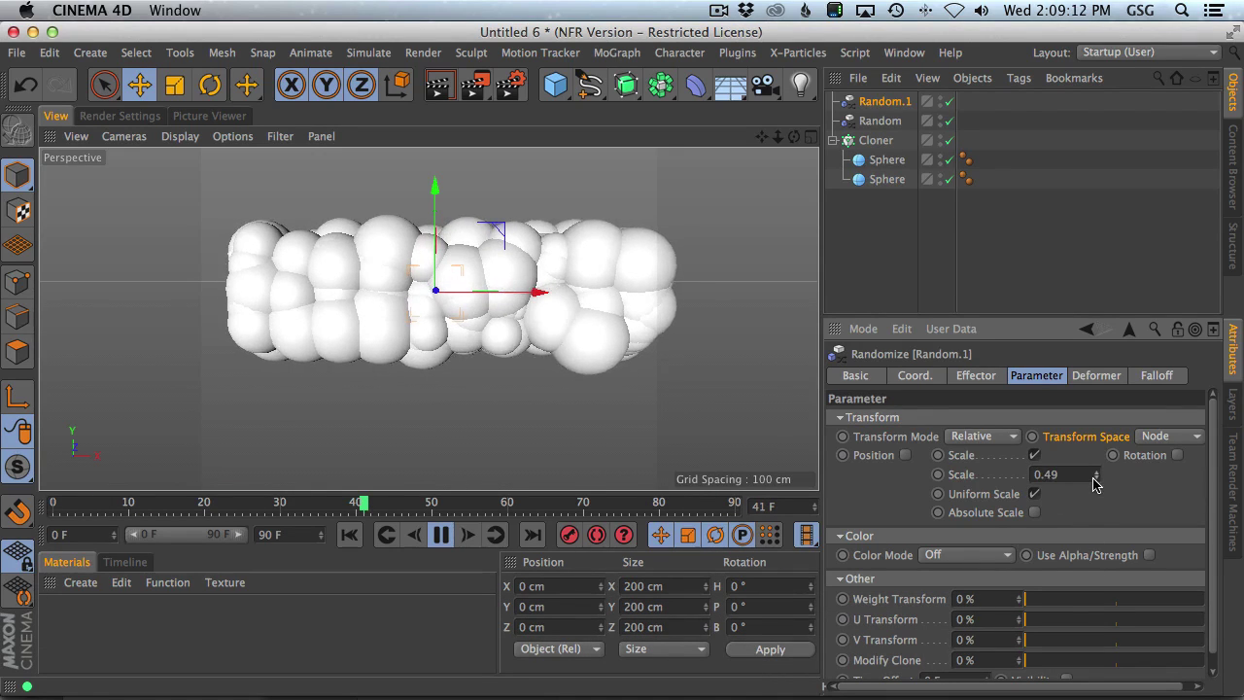
Add a third sphere to the Cloner as a copy of the existing one and set its radius to 15 cm
{"action": "left_click", "coordinate": [886, 159]}
{"action": "key", "text": "super+v"}
{"action": "left_click_drag", "start_coordinate": [878, 107], "coordinate": [904, 175]}
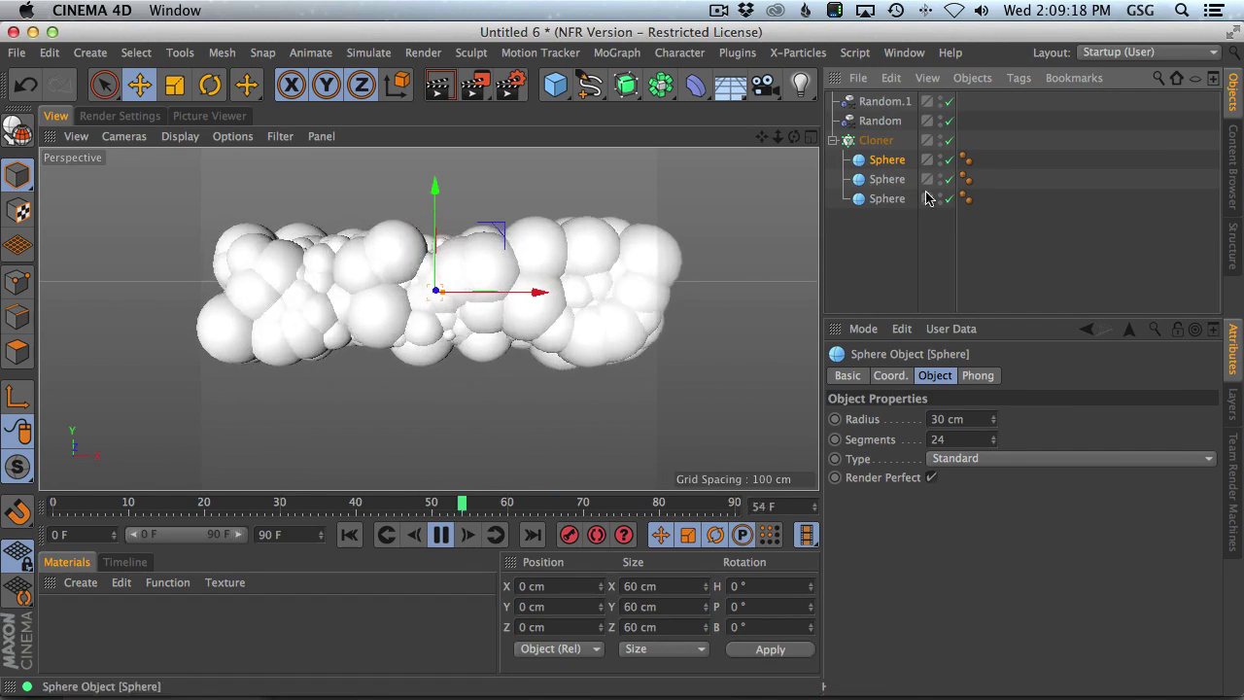
{"action": "left_click", "coordinate": [972, 419]}
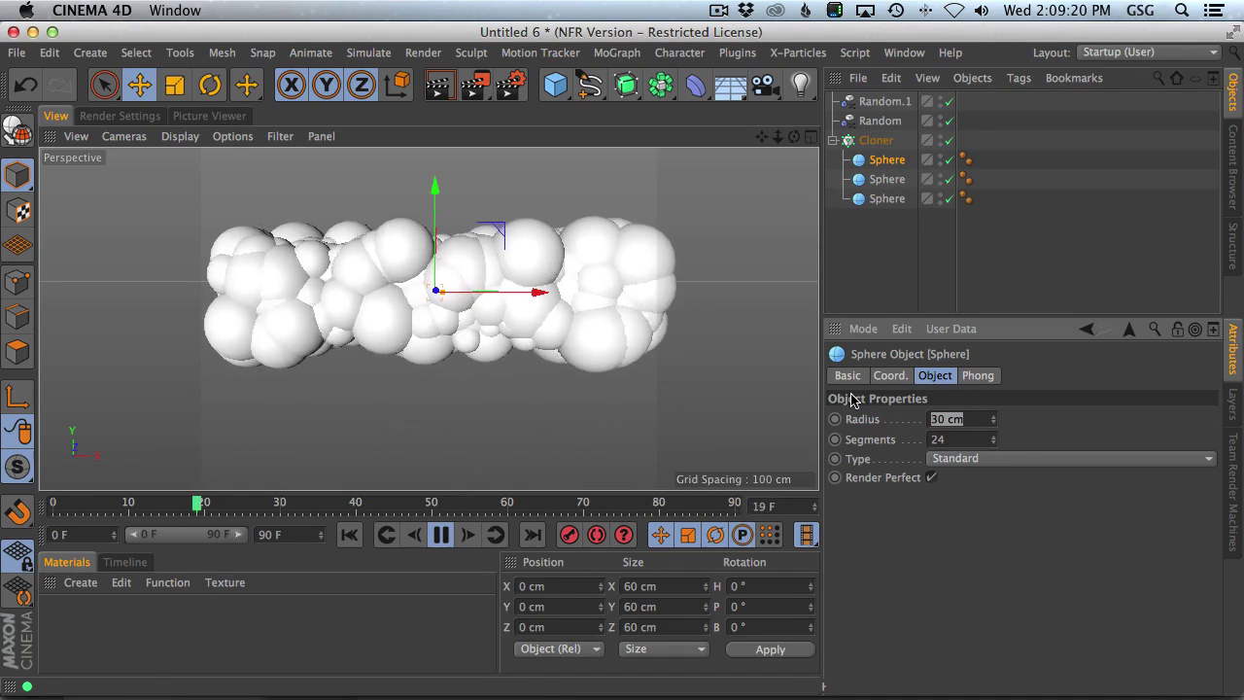
{"action": "type", "text": "15"}
{"action": "key", "text": "Return"}
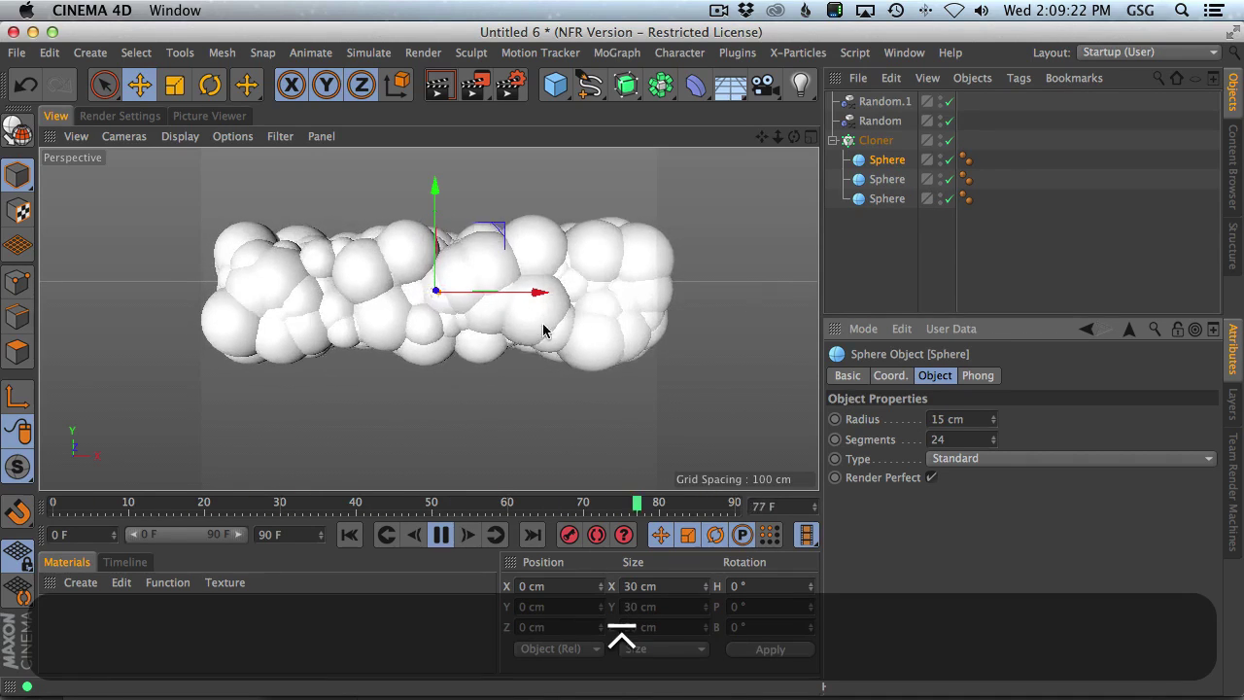
Compare the sphere cluster and its Cloner settings with the reference GIF in Safari, and return to Cinema 4D
{"action": "key", "text": "super+Tab"}
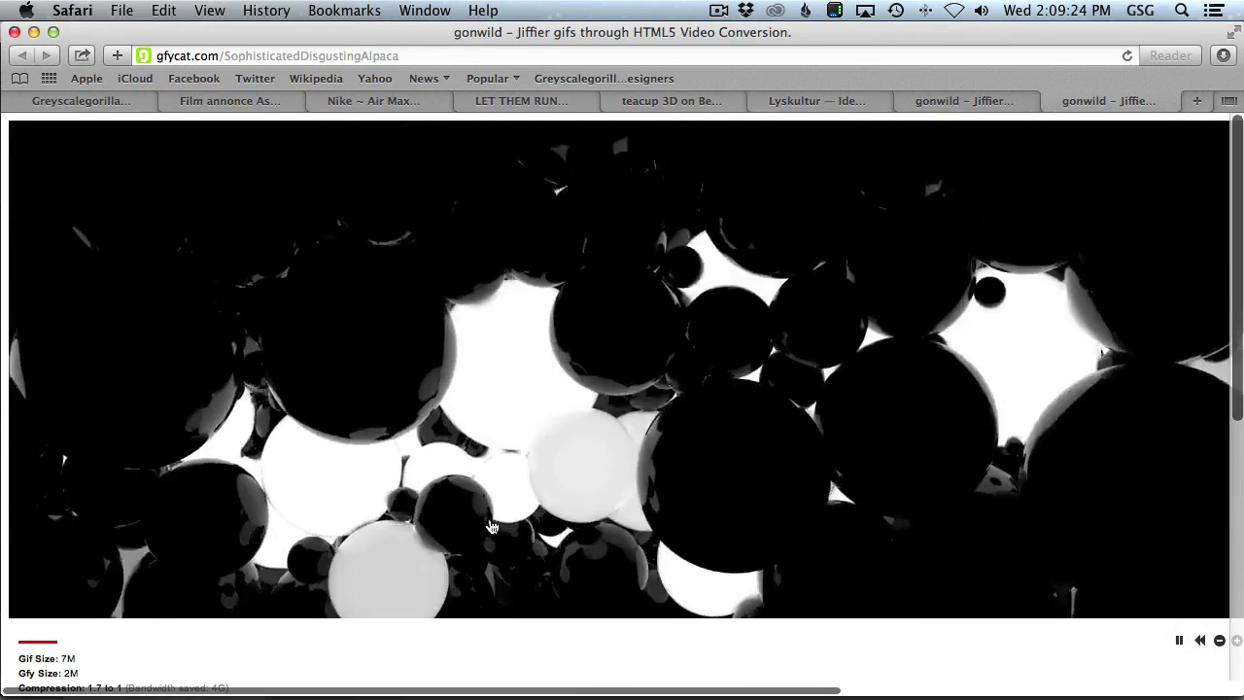
{"action": "key", "text": "super+Tab"}
{"action": "left_click", "coordinate": [884, 101]}
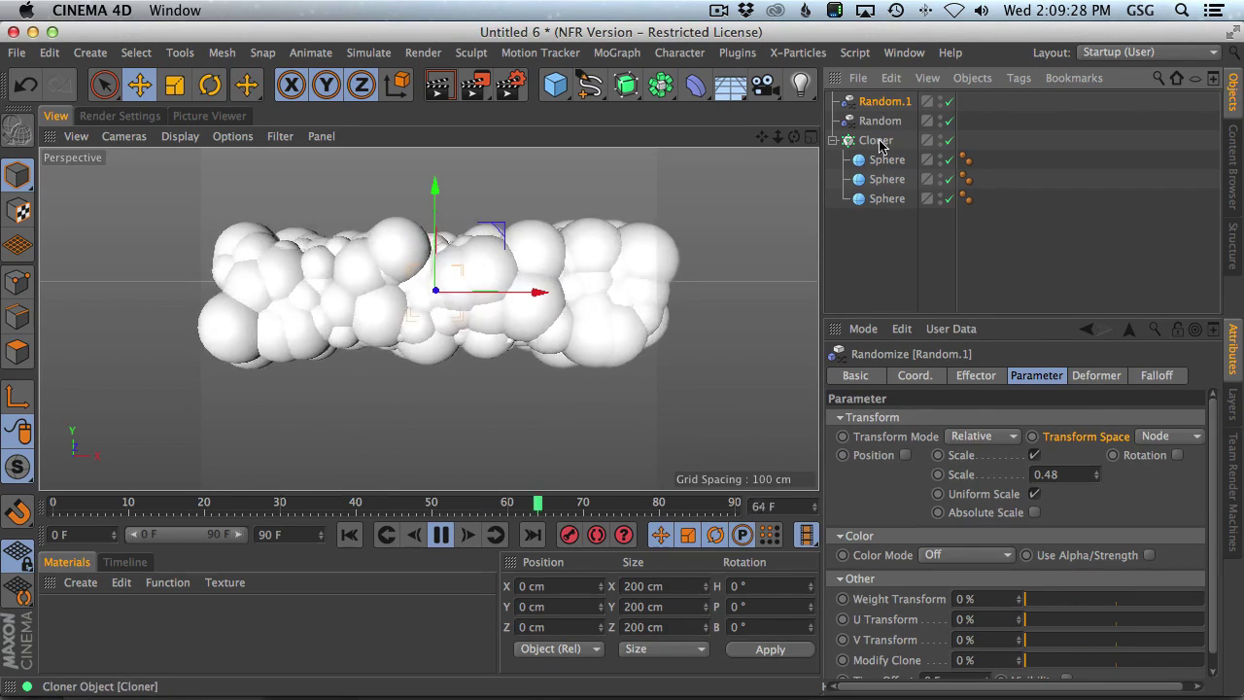
{"action": "left_click", "coordinate": [875, 140]}
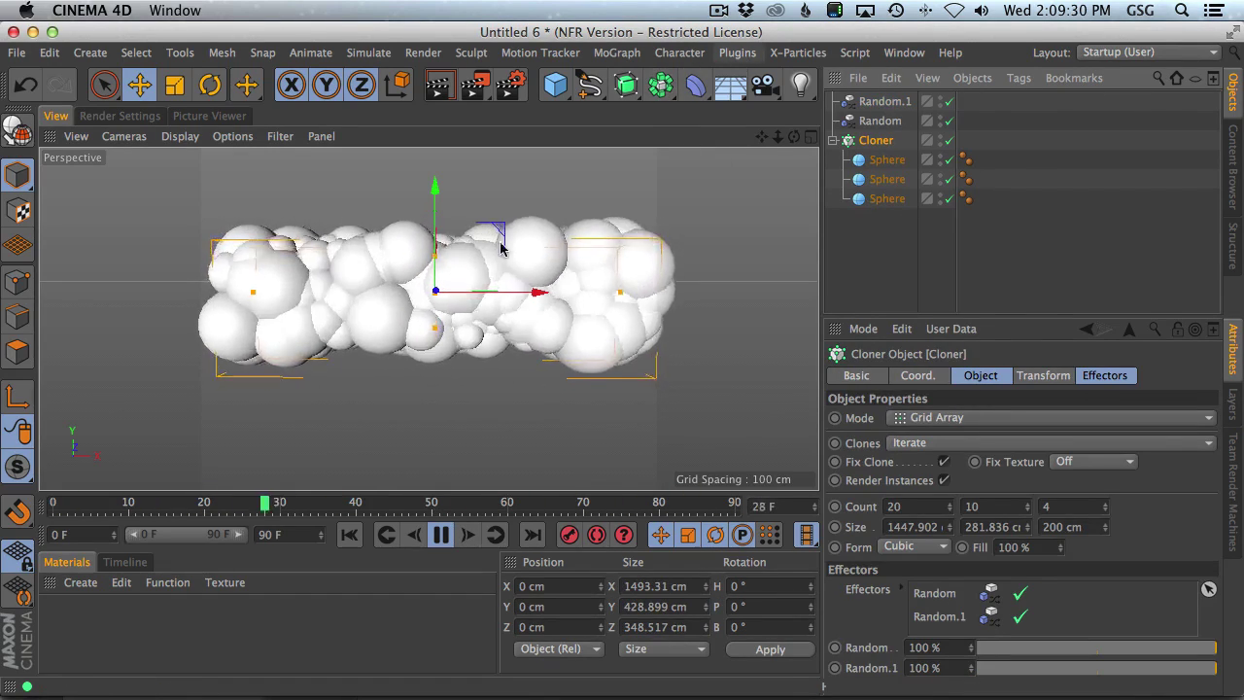
{"action": "key", "text": "super+Tab"}
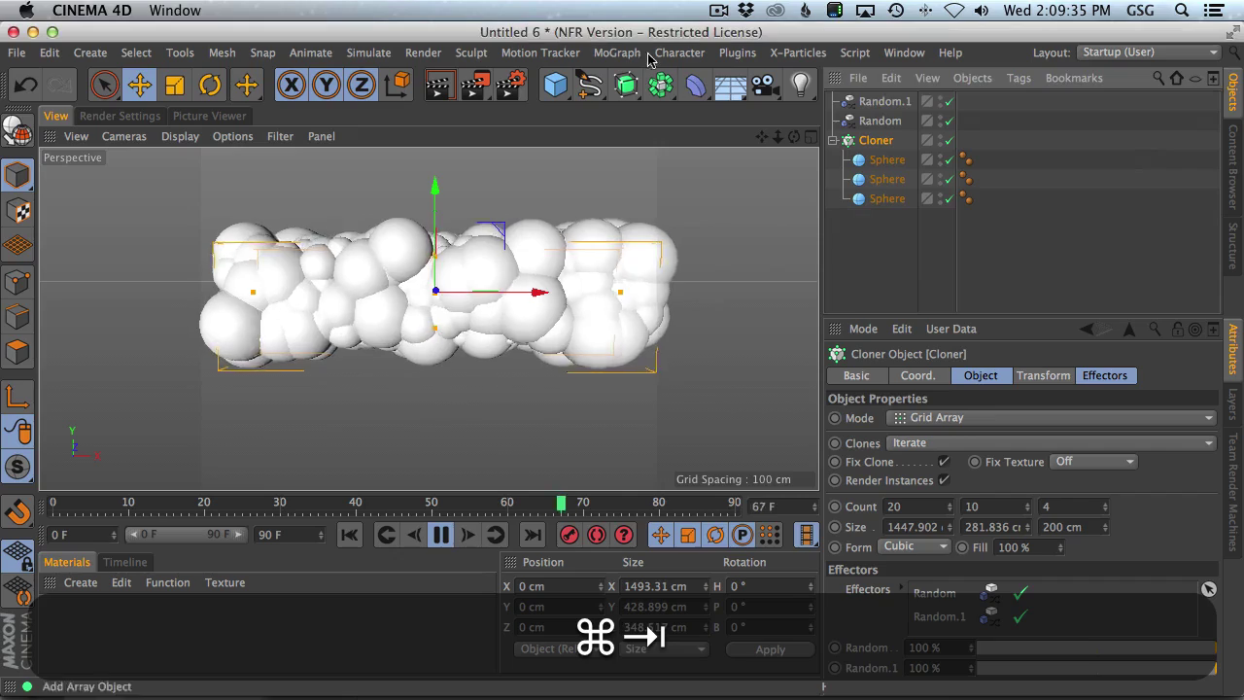
{"action": "key", "text": "super+Tab"}
Add a third Random effector to the Cloner and name it Move Scale
{"action": "left_click", "coordinate": [679, 53]}
{"action": "mouse_move", "coordinate": [617, 53]}
{"action": "mouse_move", "coordinate": [634, 82]}
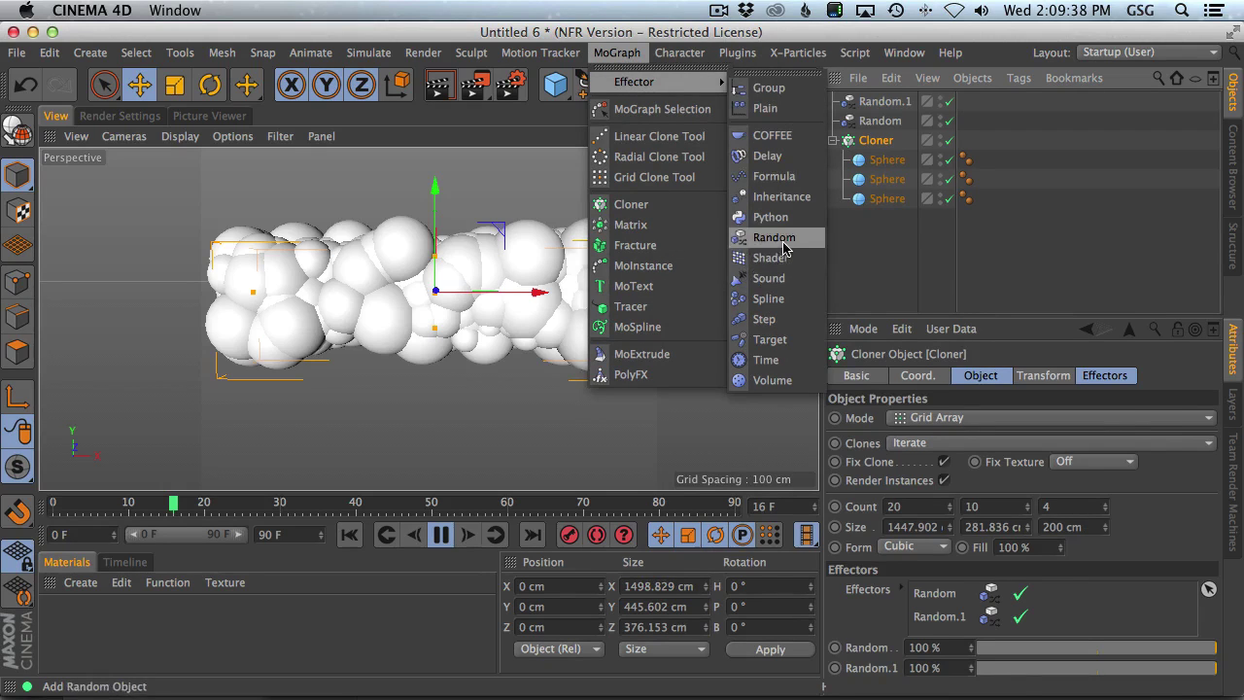
{"action": "left_click", "coordinate": [782, 247]}
{"action": "double_click", "coordinate": [884, 101]}
{"action": "type", "text": "M"}
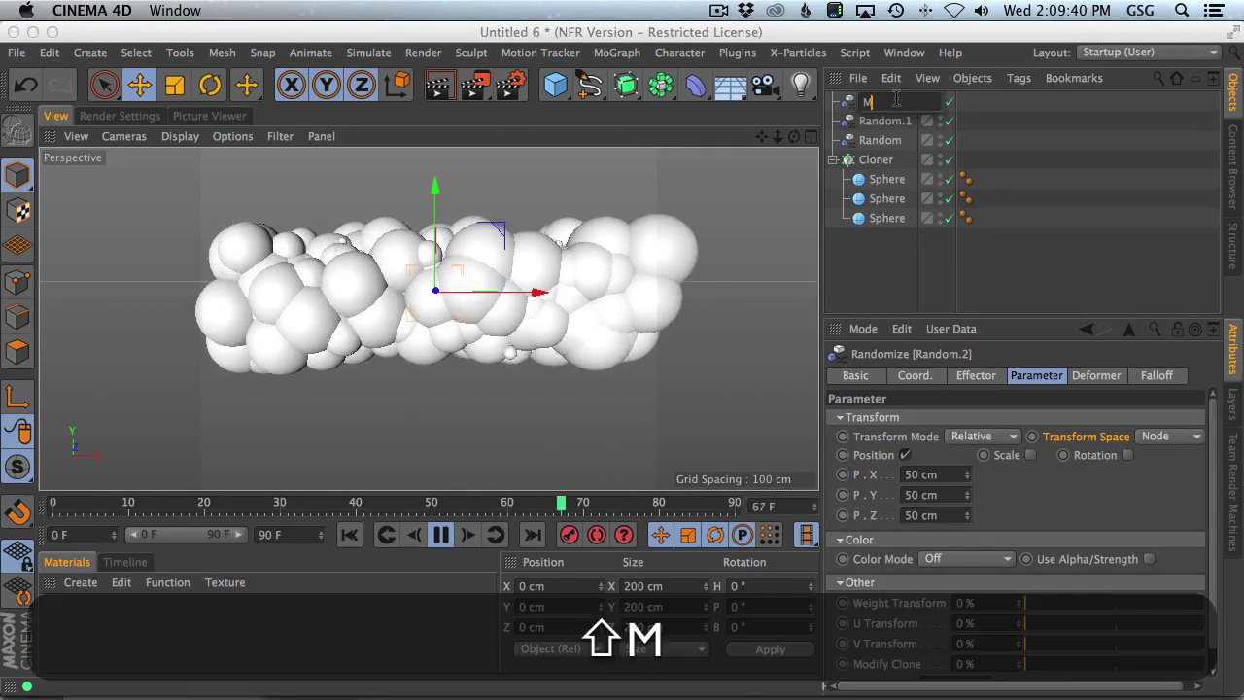
{"action": "type", "text": "ove Scale"}
{"action": "key", "text": "Return"}
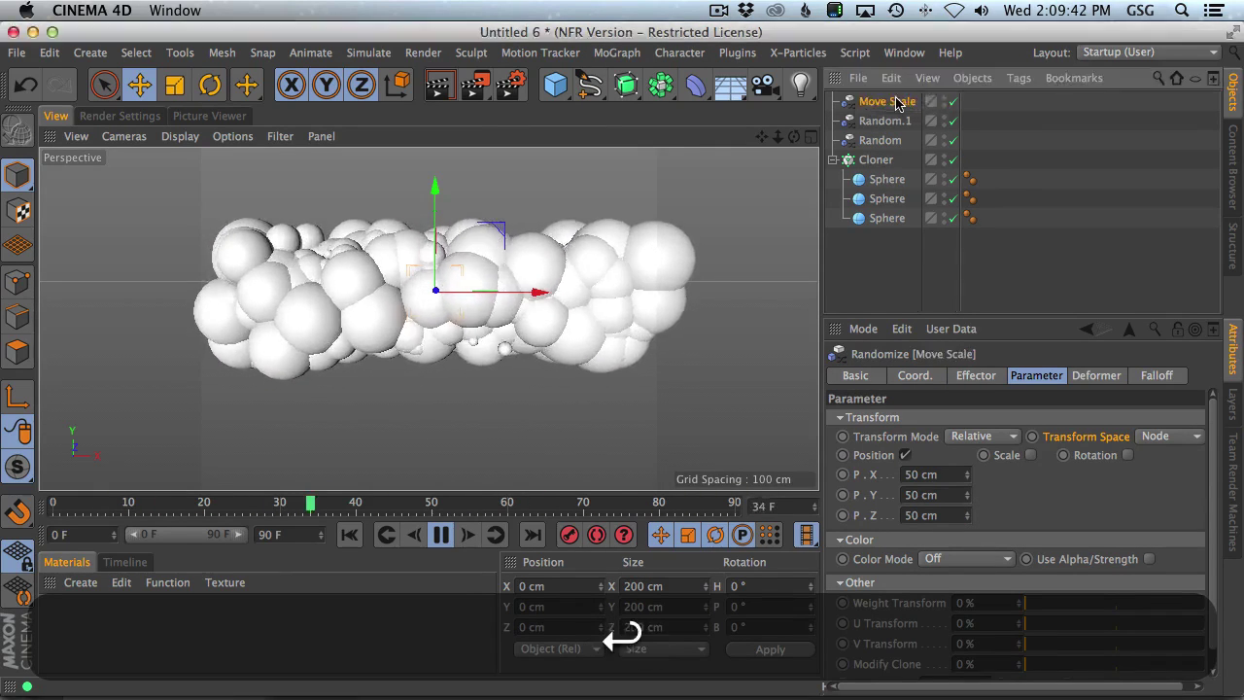
Rename the scaling Random effector Salce and the position Random effector Pos
{"action": "double_click", "coordinate": [878, 121]}
{"action": "type", "text": "Salce"}
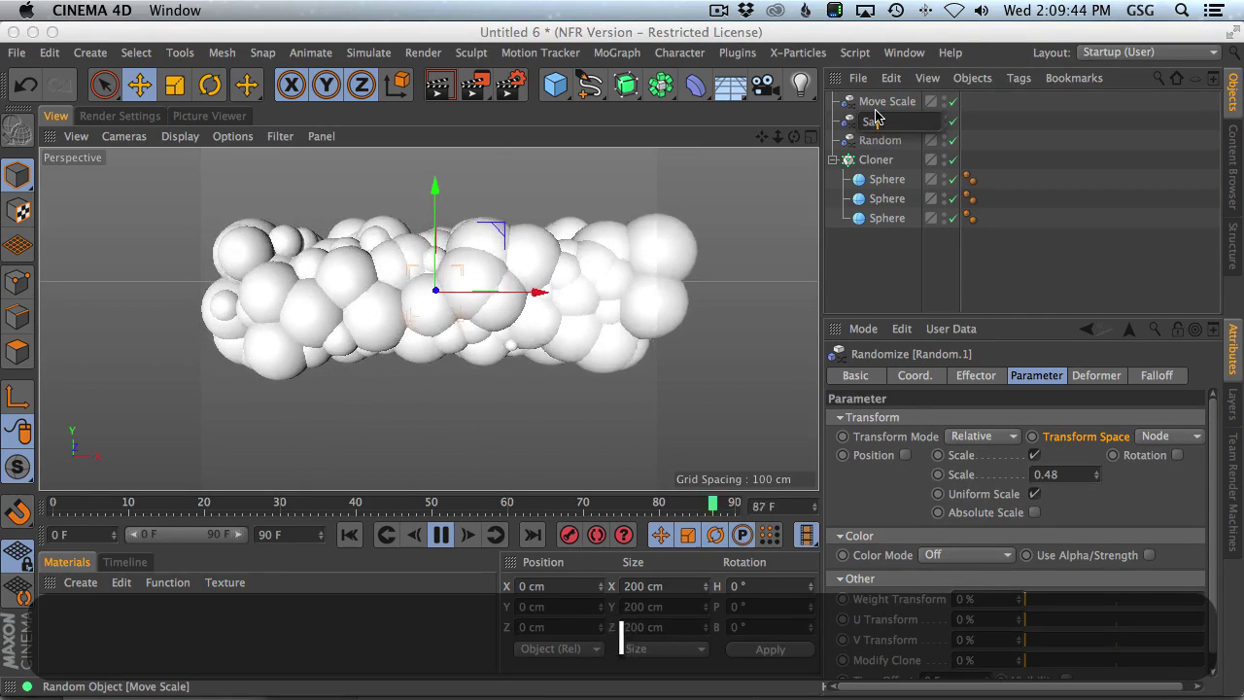
{"action": "key", "text": "Return"}
{"action": "double_click", "coordinate": [880, 140]}
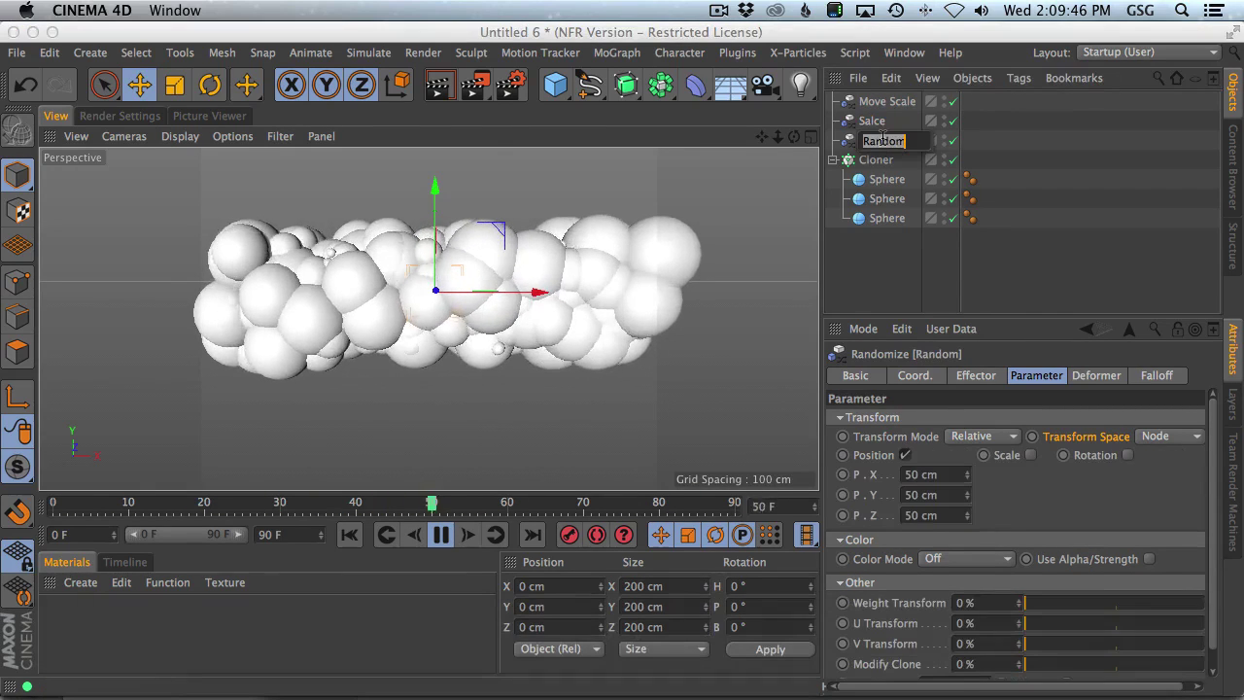
{"action": "type", "text": "Pos"}
{"action": "key", "text": "Return"}
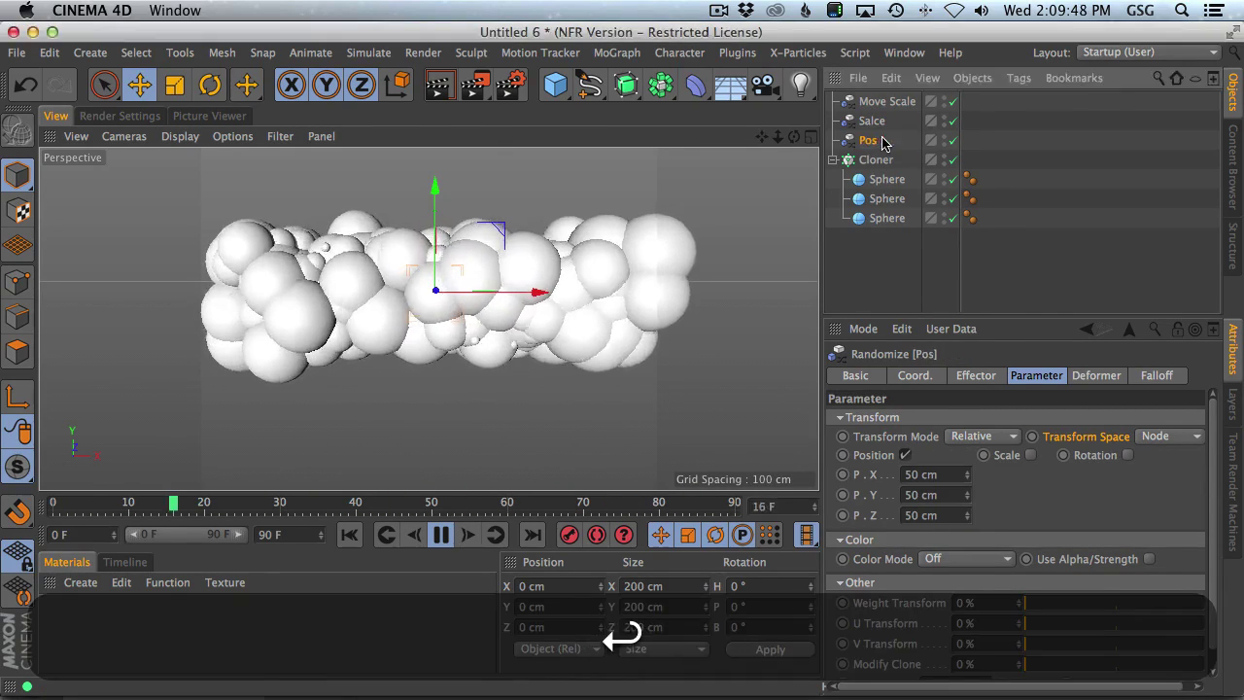
On the Move Scale effector, disable Position and enable Scale with Uniform Scale at about 0.21
{"action": "left_click", "coordinate": [885, 101]}
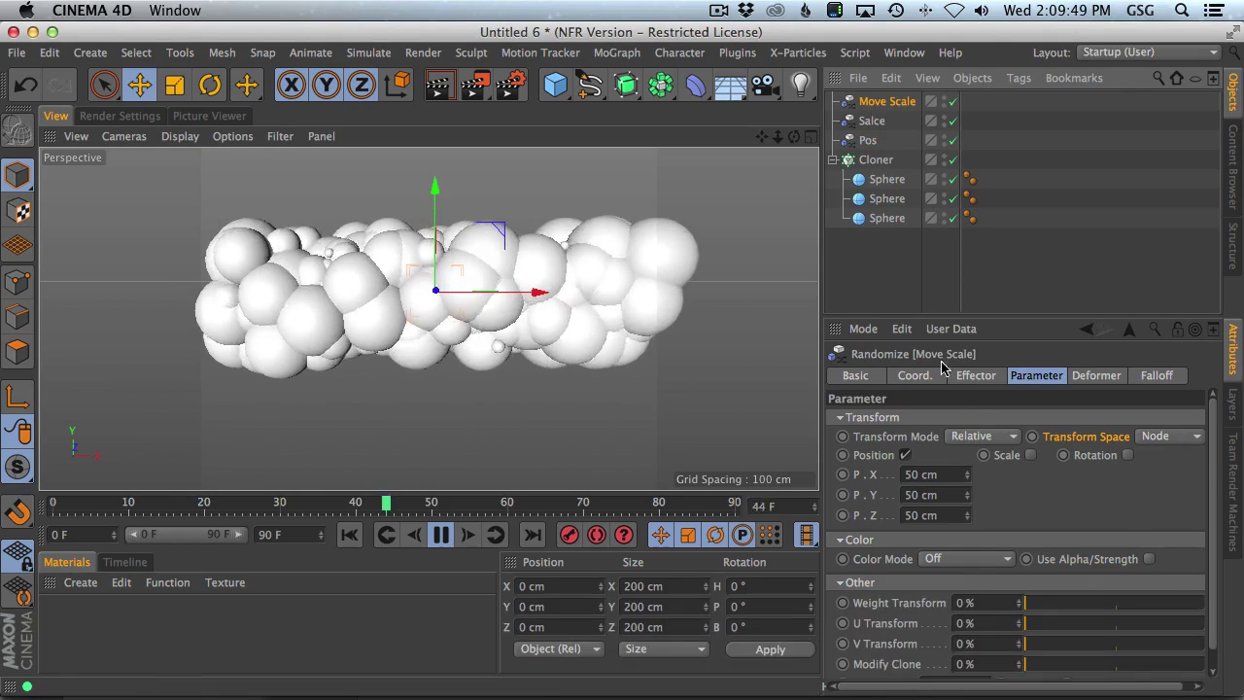
{"action": "left_click", "coordinate": [905, 455]}
{"action": "left_click", "coordinate": [984, 456]}
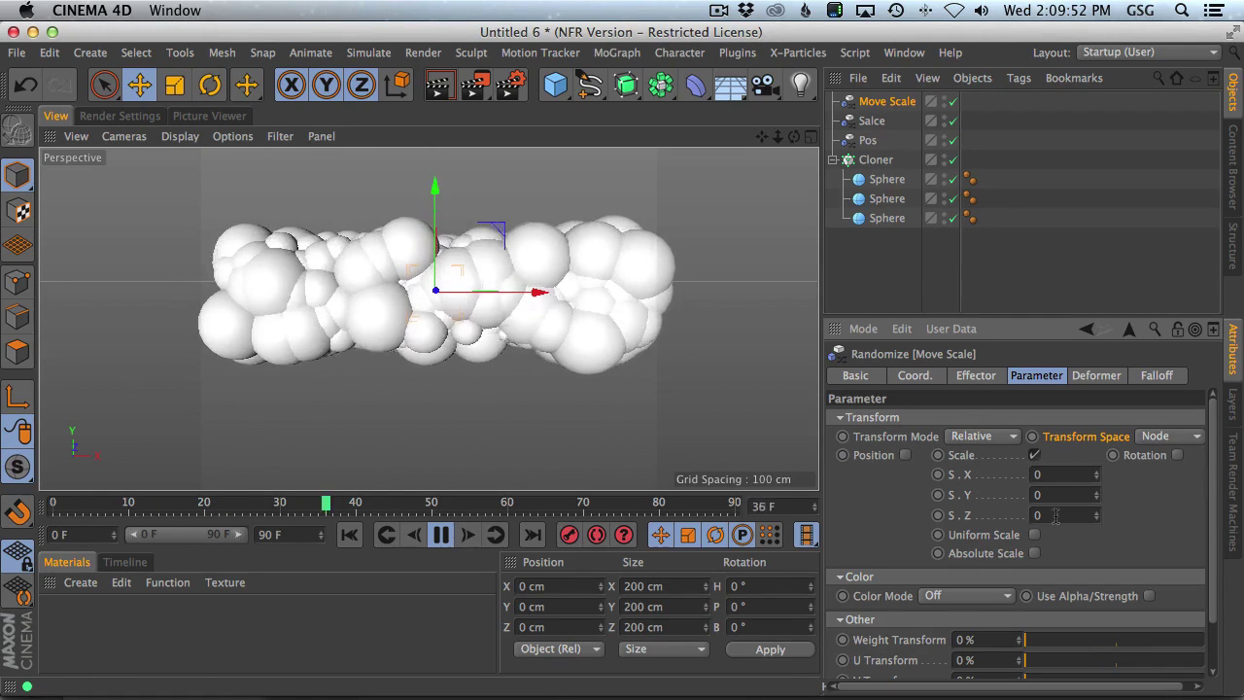
{"action": "left_click", "coordinate": [1036, 536]}
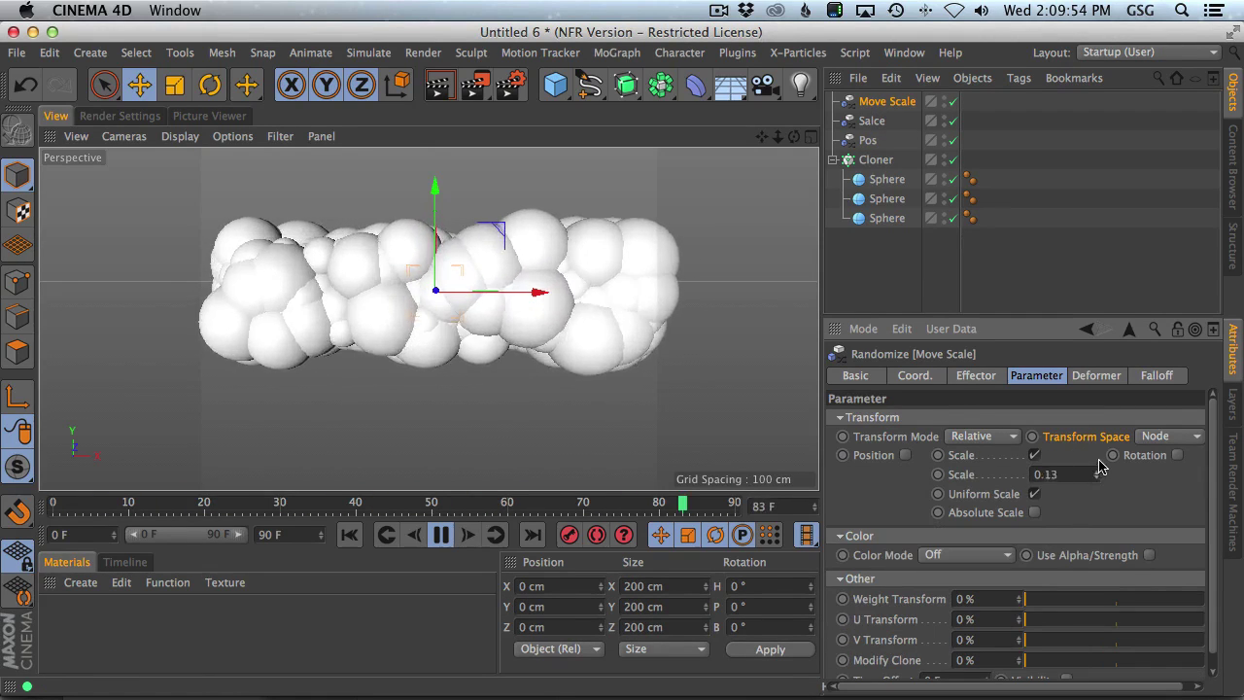
Set the Move Scale effector's Random Mode to Noise and its Animation Speed to 30 %
{"action": "left_click", "coordinate": [976, 375]}
{"action": "left_click", "coordinate": [972, 531]}
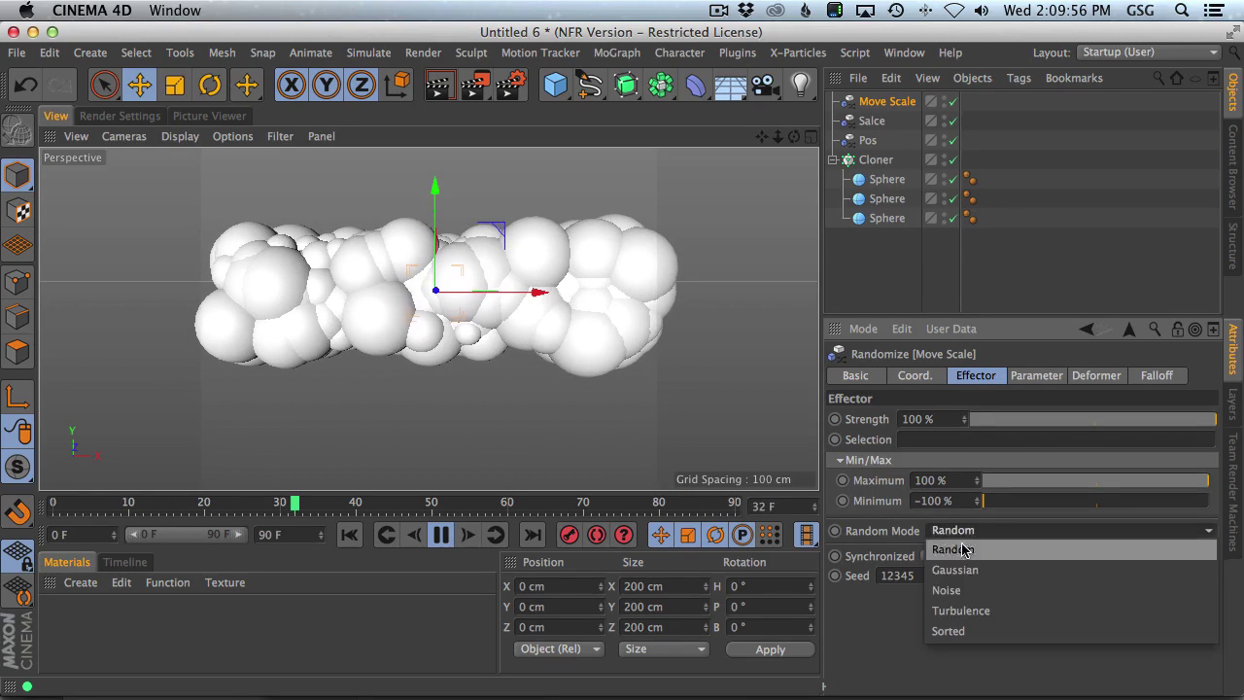
{"action": "left_click", "coordinate": [981, 584]}
{"action": "left_click", "coordinate": [1036, 375]}
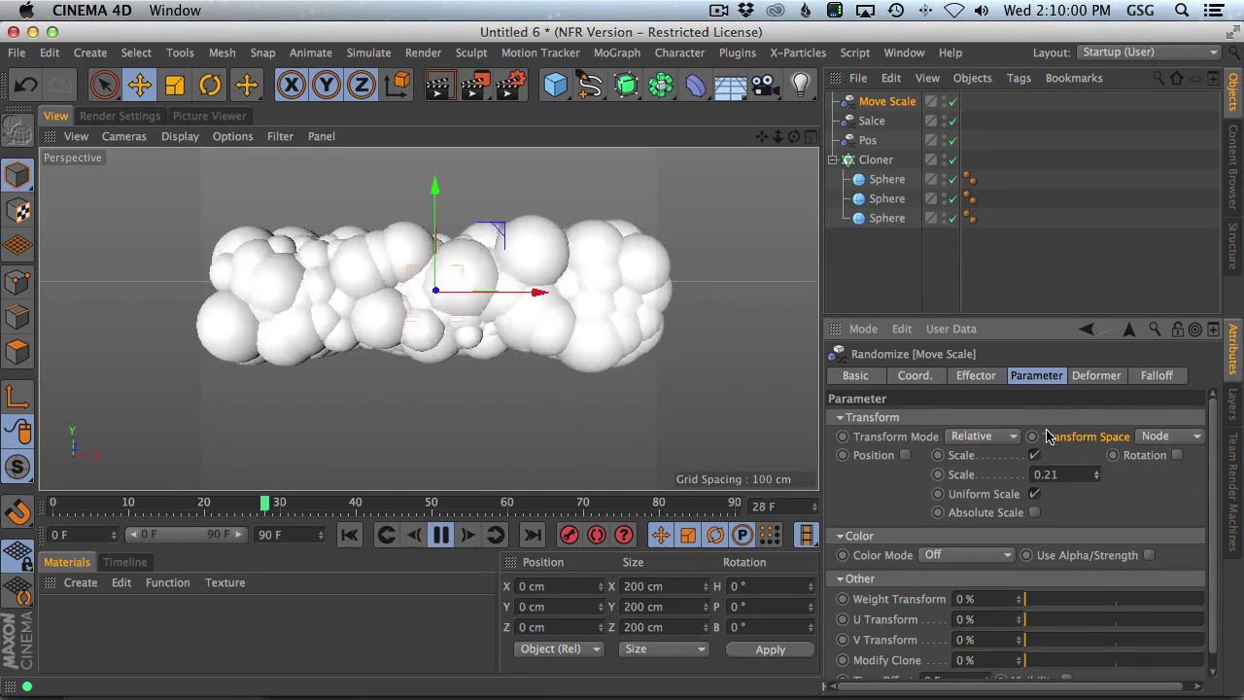
{"action": "left_click", "coordinate": [976, 375]}
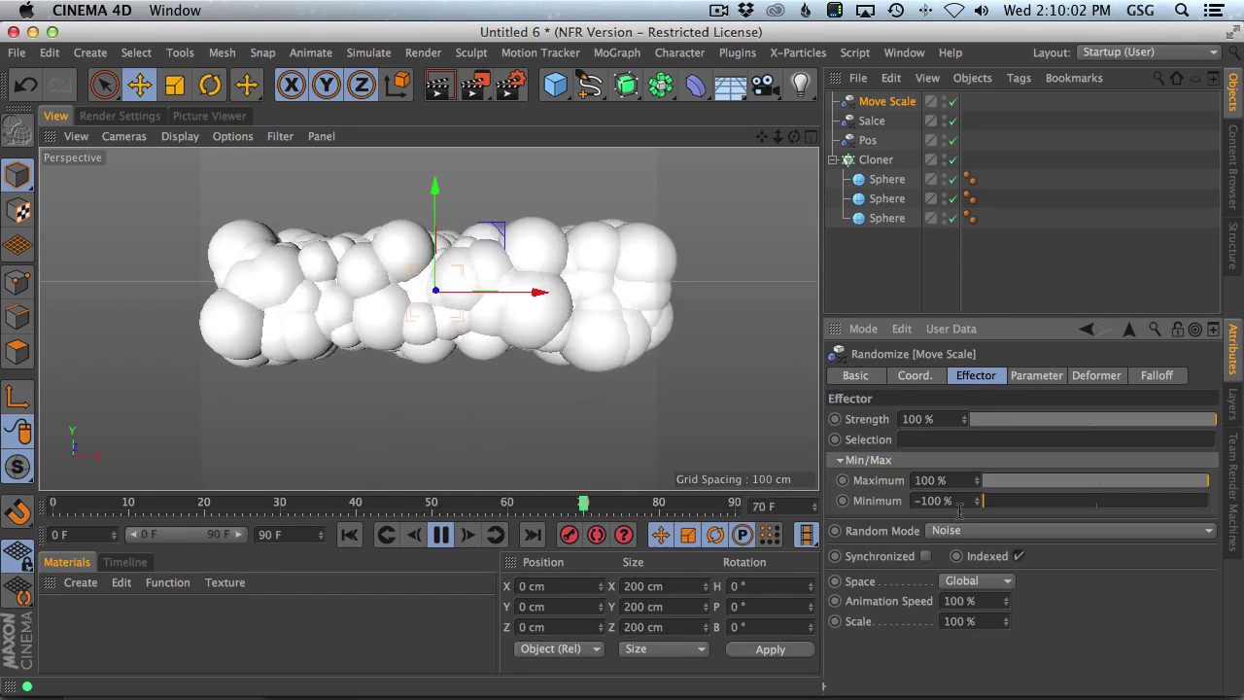
{"action": "left_click", "coordinate": [960, 600]}
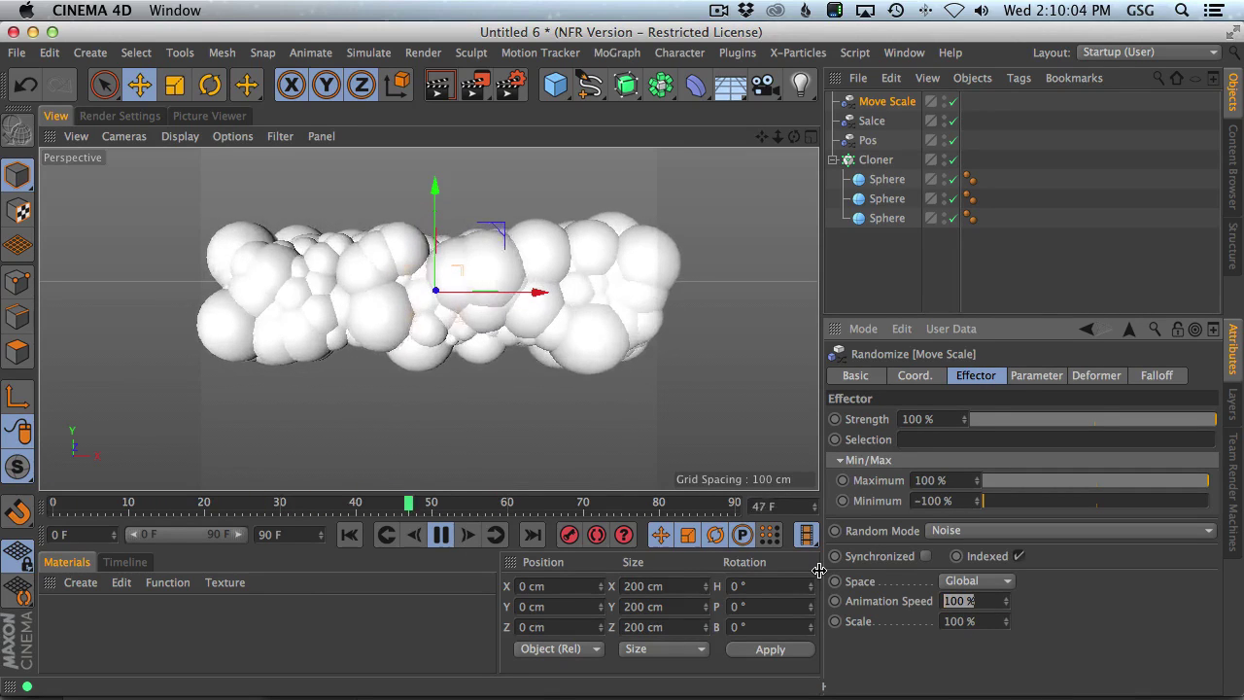
{"action": "type", "text": "30"}
{"action": "key", "text": "Return"}
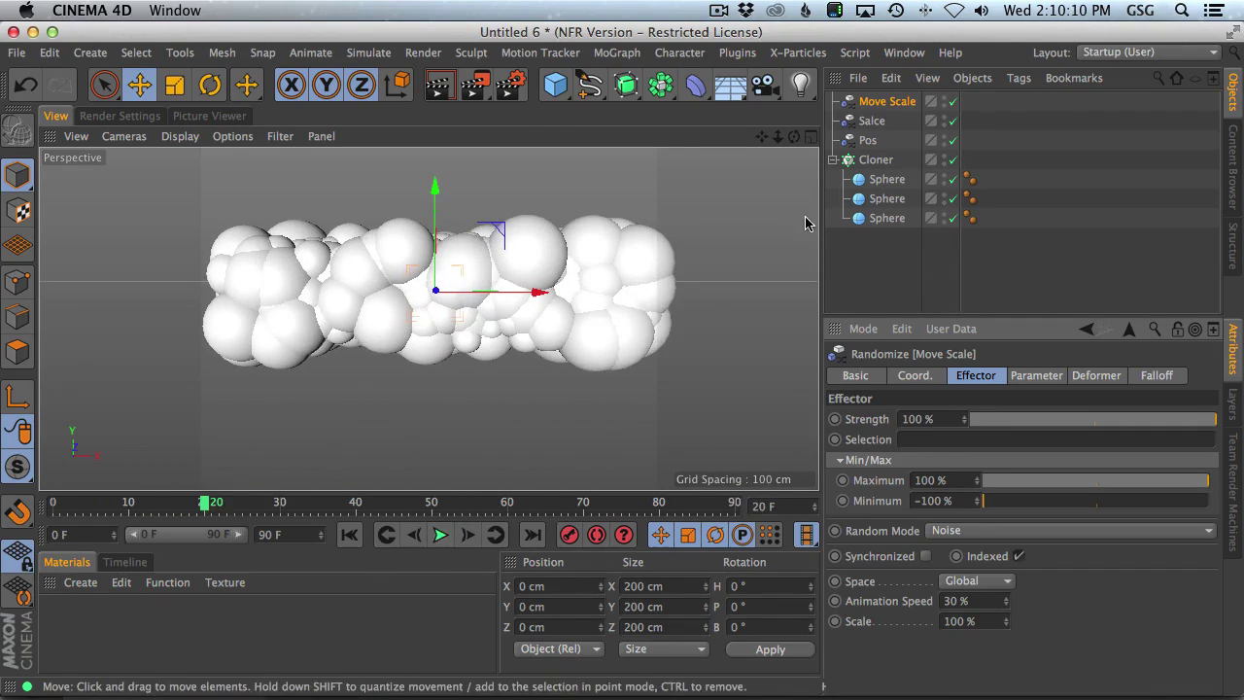
Check the reference GIF again and add a Rigid Body simulation tag to the Cloner
{"action": "key", "text": "super+Tab"}
{"action": "key", "text": "super+Tab"}
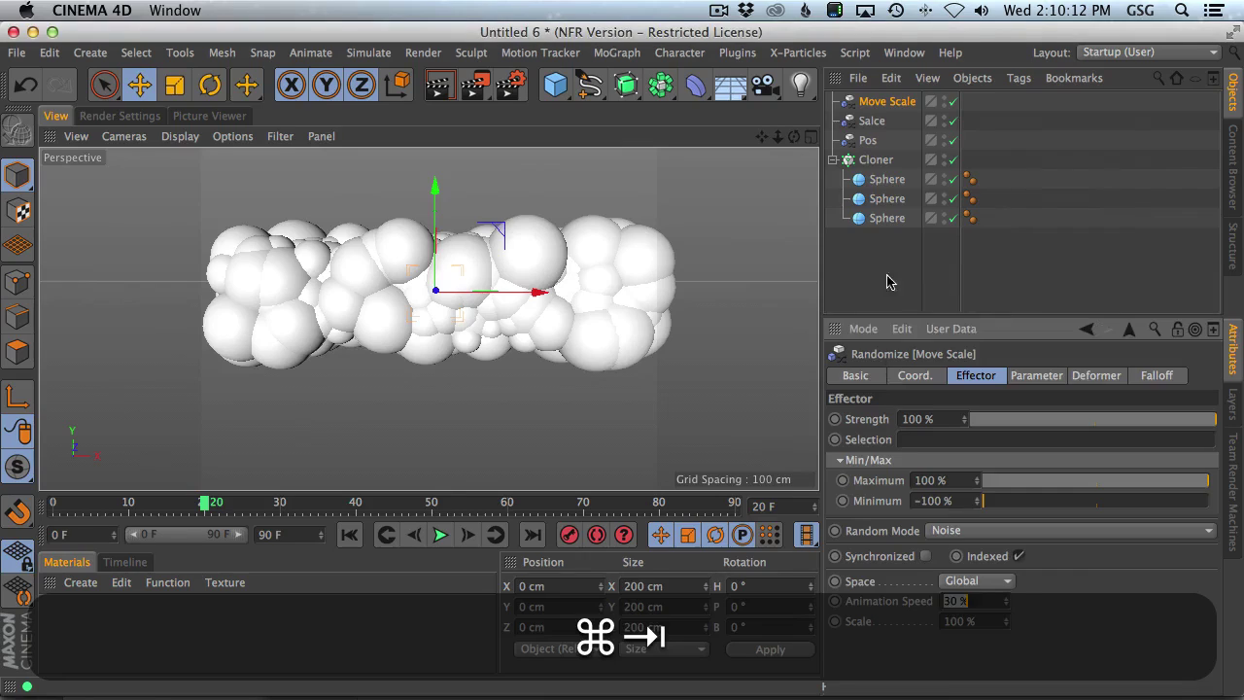
{"action": "left_click", "coordinate": [878, 279]}
{"action": "left_click", "coordinate": [875, 159]}
{"action": "left_click", "coordinate": [1016, 81]}
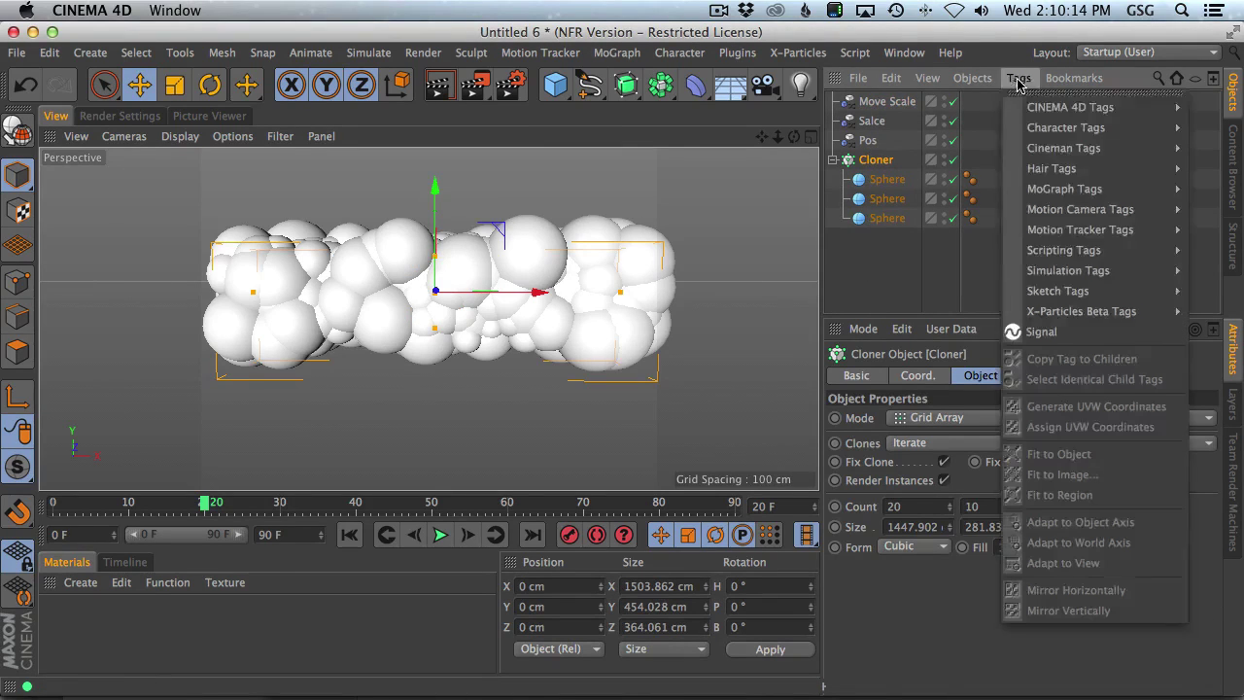
{"action": "mouse_move", "coordinate": [1086, 115]}
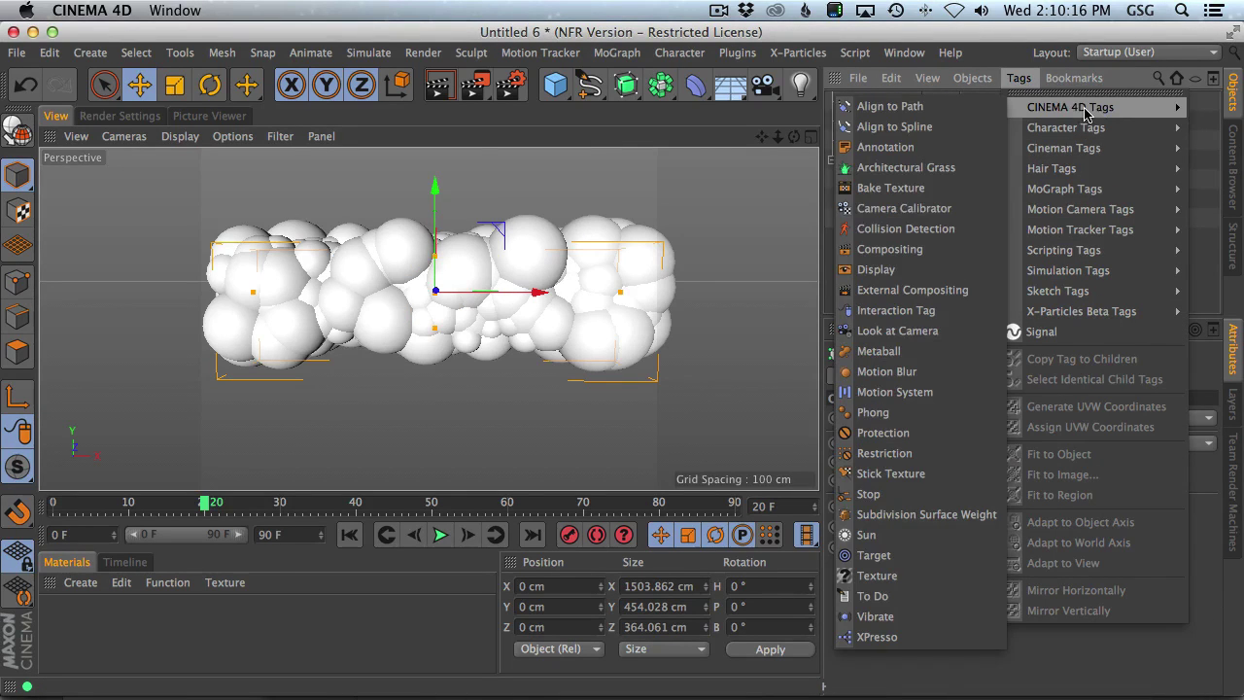
{"action": "mouse_move", "coordinate": [1108, 277]}
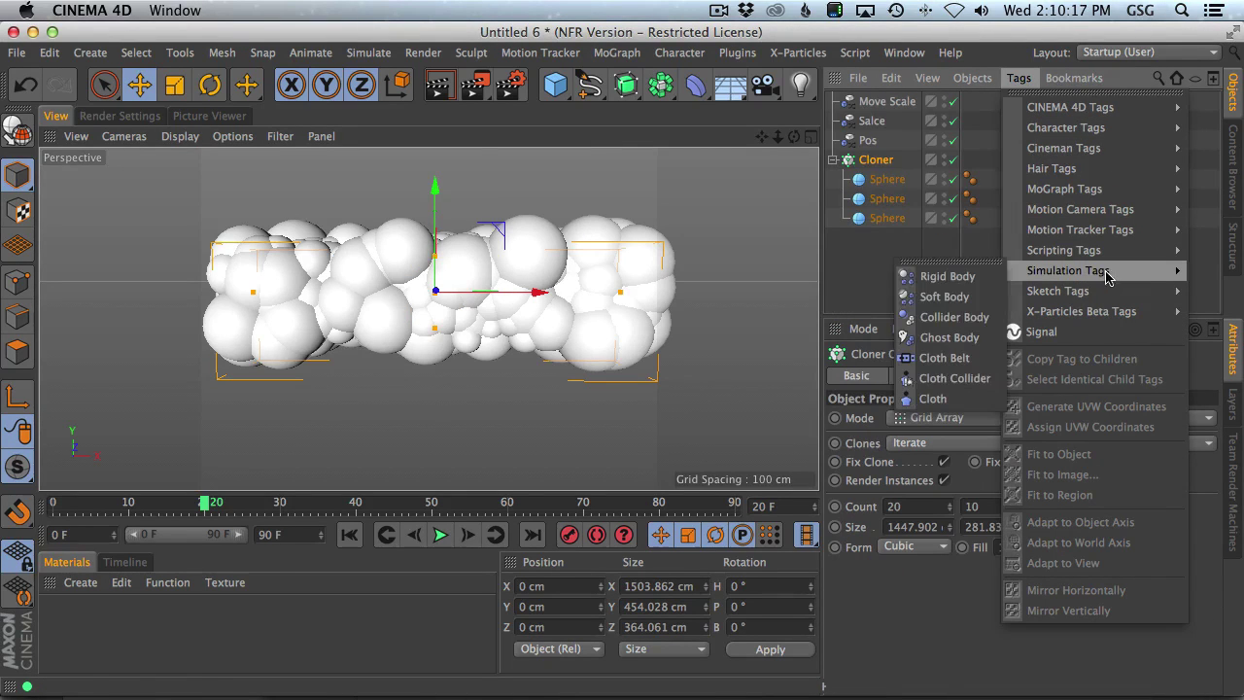
{"action": "left_click", "coordinate": [939, 279]}
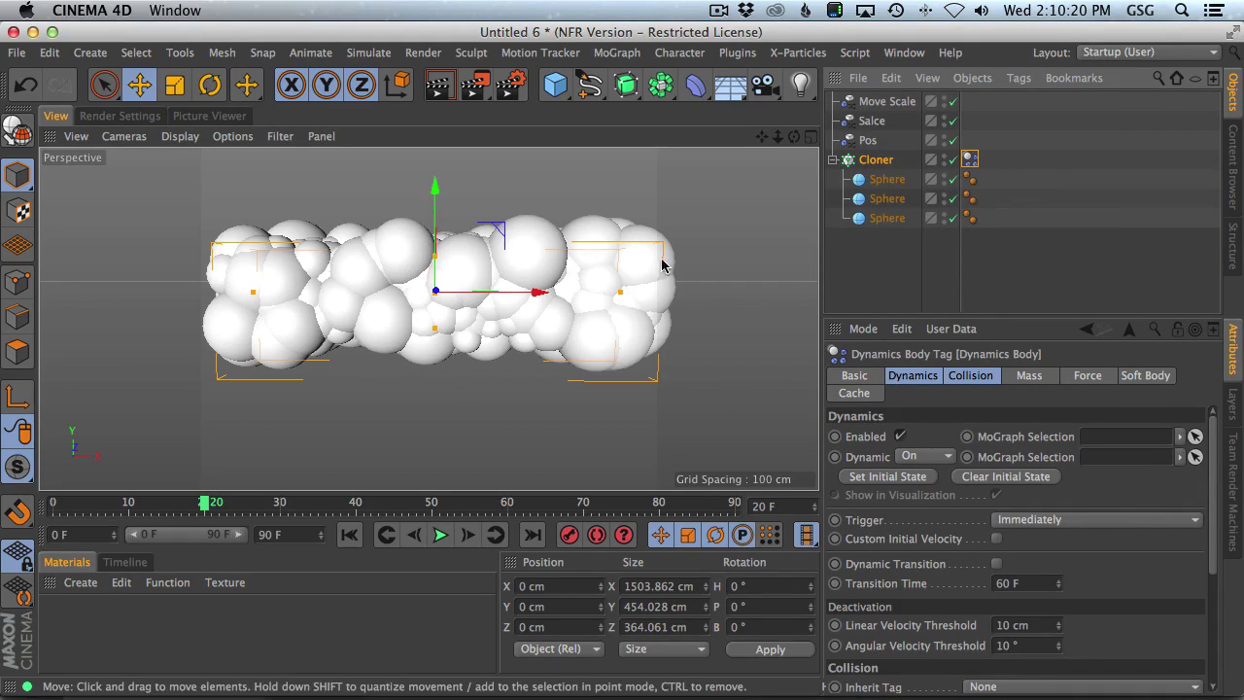
Show the Force settings of the Cloner's dynamics tag and play the simulation from the first frame to check how the spheres move
{"action": "key", "text": "2"}
{"action": "left_click_drag", "start_coordinate": [873, 340], "coordinate": [969, 564]}
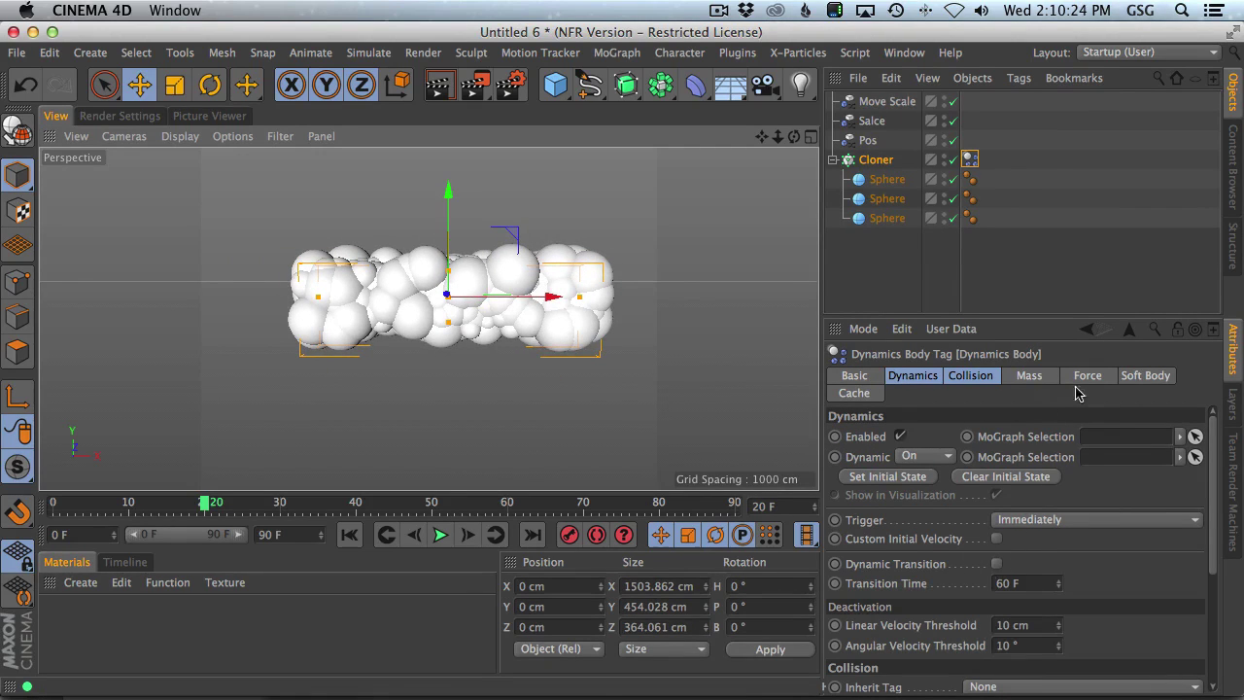
{"action": "left_click", "coordinate": [1088, 377]}
{"action": "left_click", "coordinate": [351, 537]}
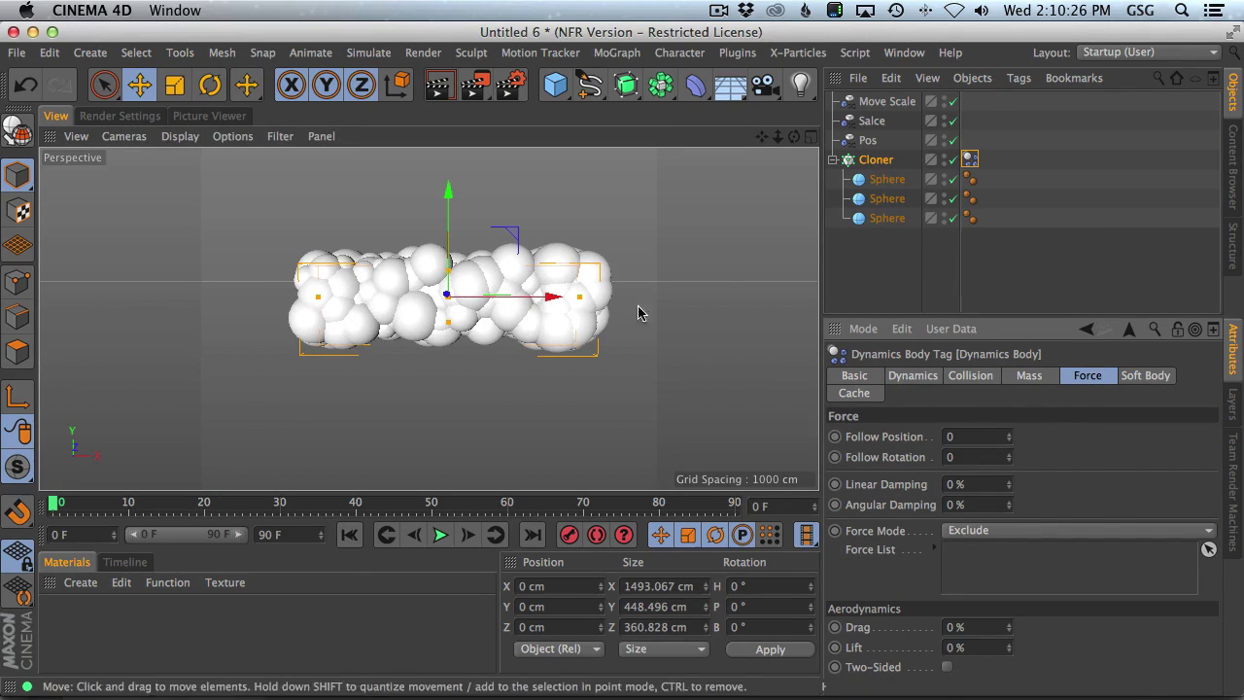
{"action": "left_click", "coordinate": [439, 536]}
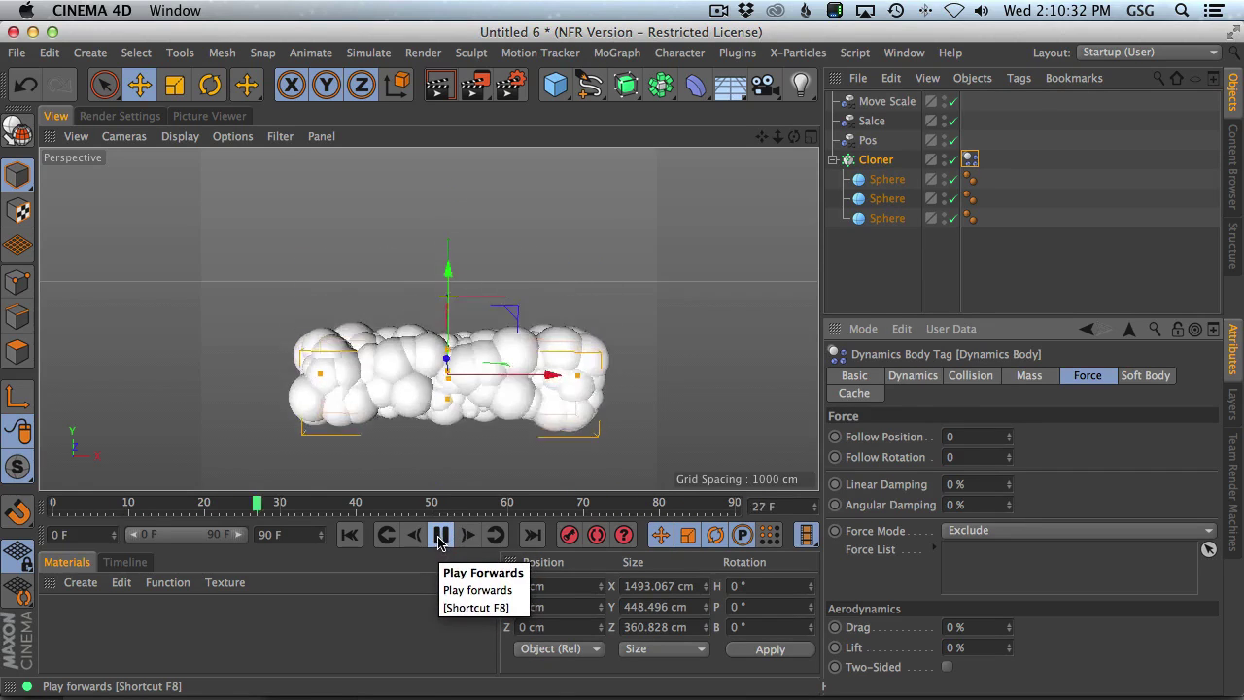
{"action": "left_click", "coordinate": [350, 535]}
{"action": "left_click", "coordinate": [439, 535]}
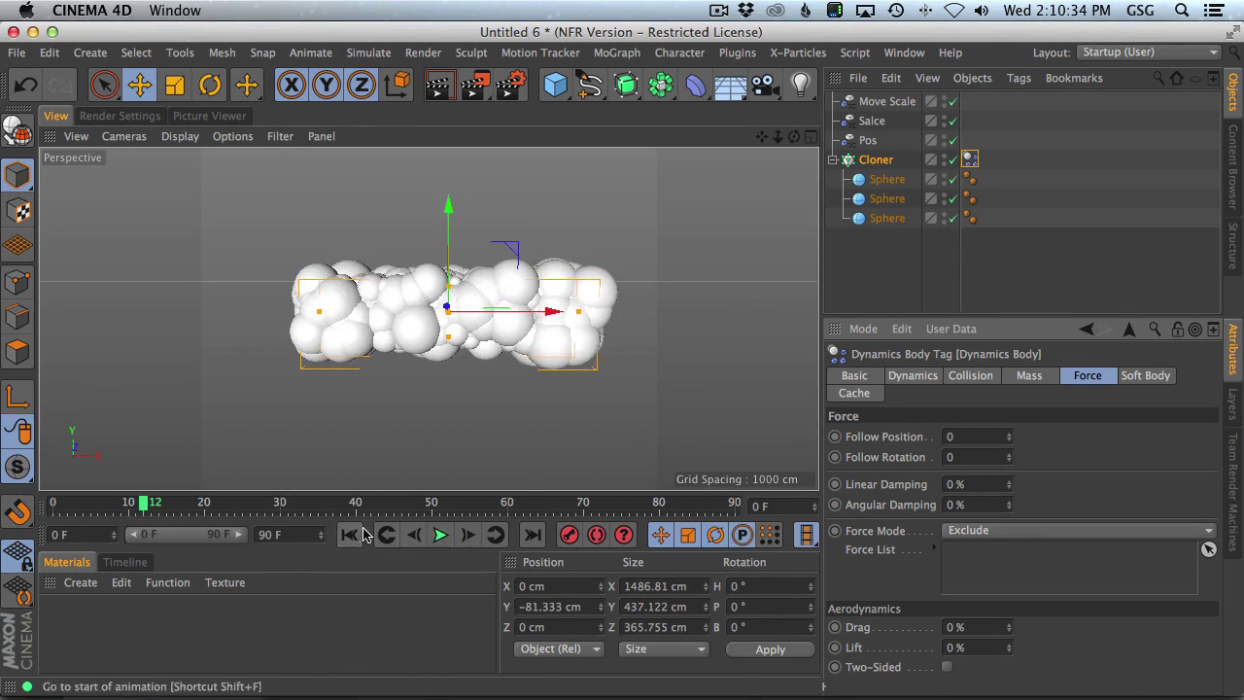
Try setting the Cloner's dynamics tag to Apply Tag to Children under Collision and play the simulation, then return to the first frame
{"action": "left_click", "coordinate": [914, 377]}
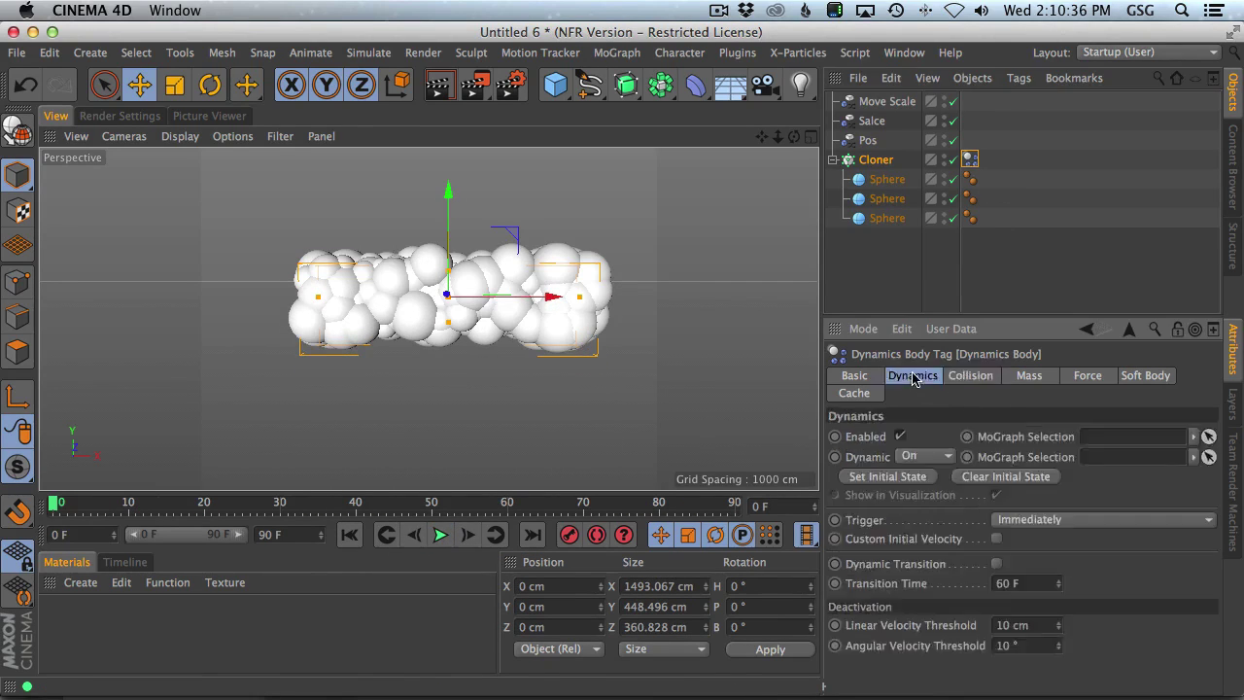
{"action": "left_click", "coordinate": [968, 377]}
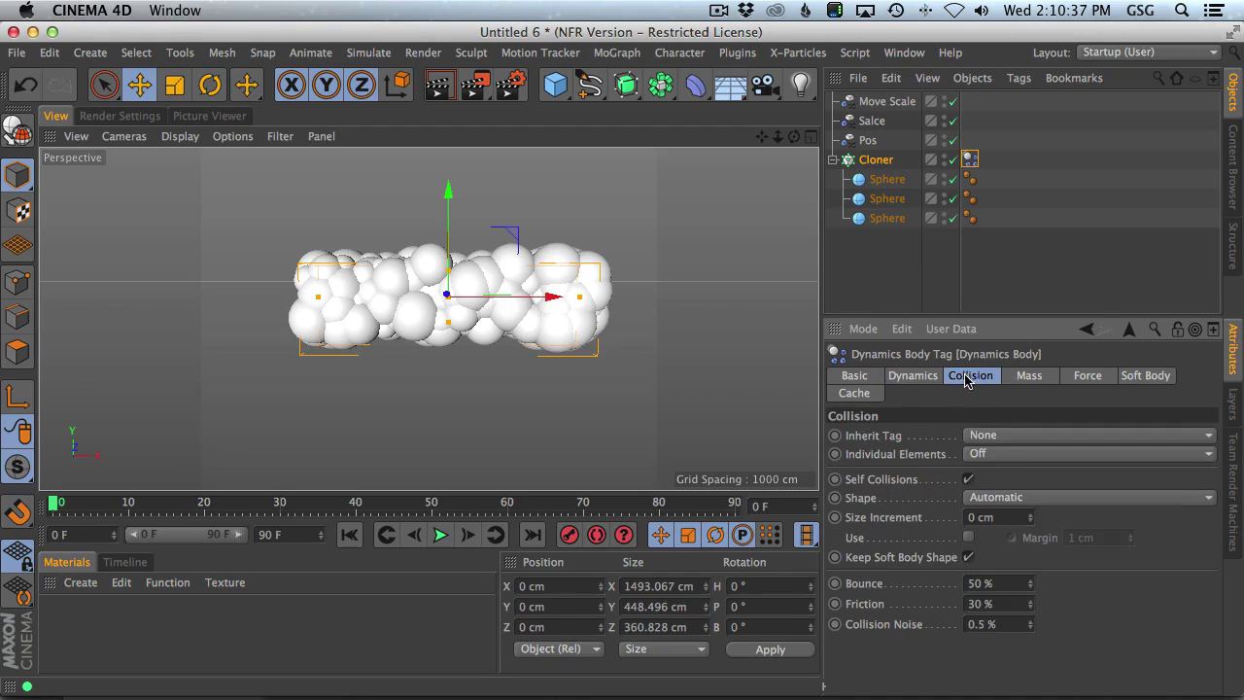
{"action": "left_click", "coordinate": [986, 438]}
{"action": "left_click", "coordinate": [1009, 476]}
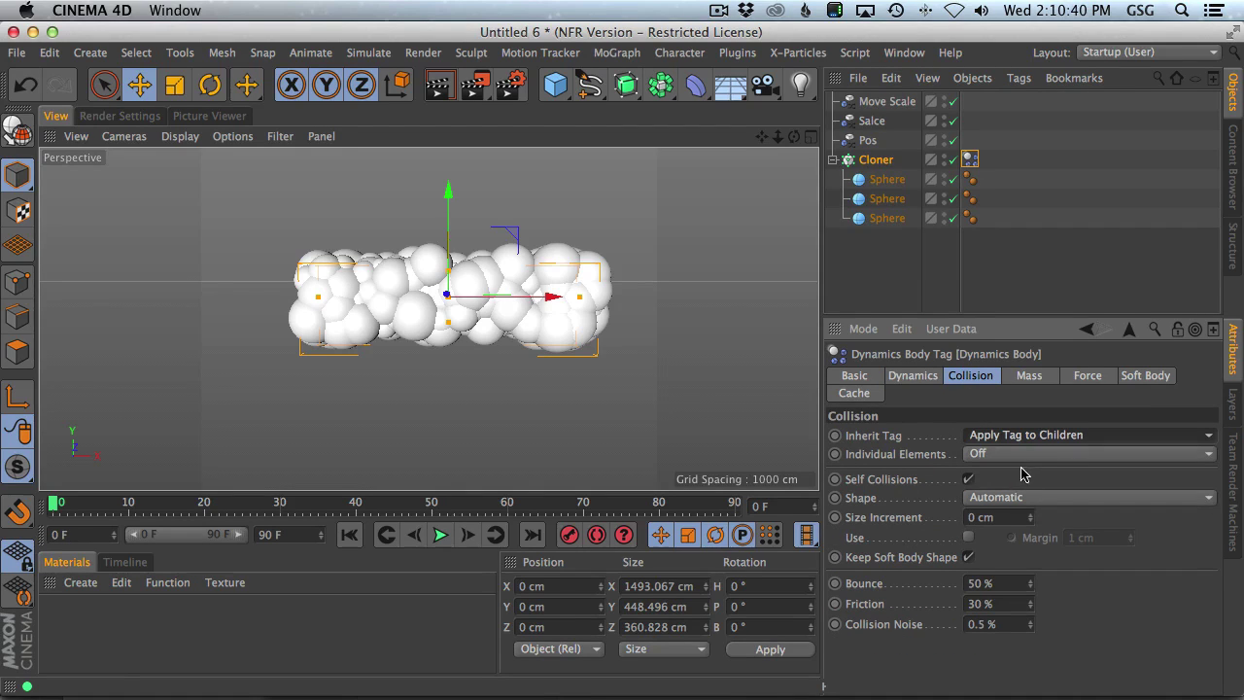
{"action": "left_click", "coordinate": [440, 534]}
{"action": "left_click", "coordinate": [349, 535]}
Move the dynamics tag from the Cloner onto all three spheres and set Inherit Tag to None on the three tags
{"action": "left_click", "coordinate": [892, 170]}
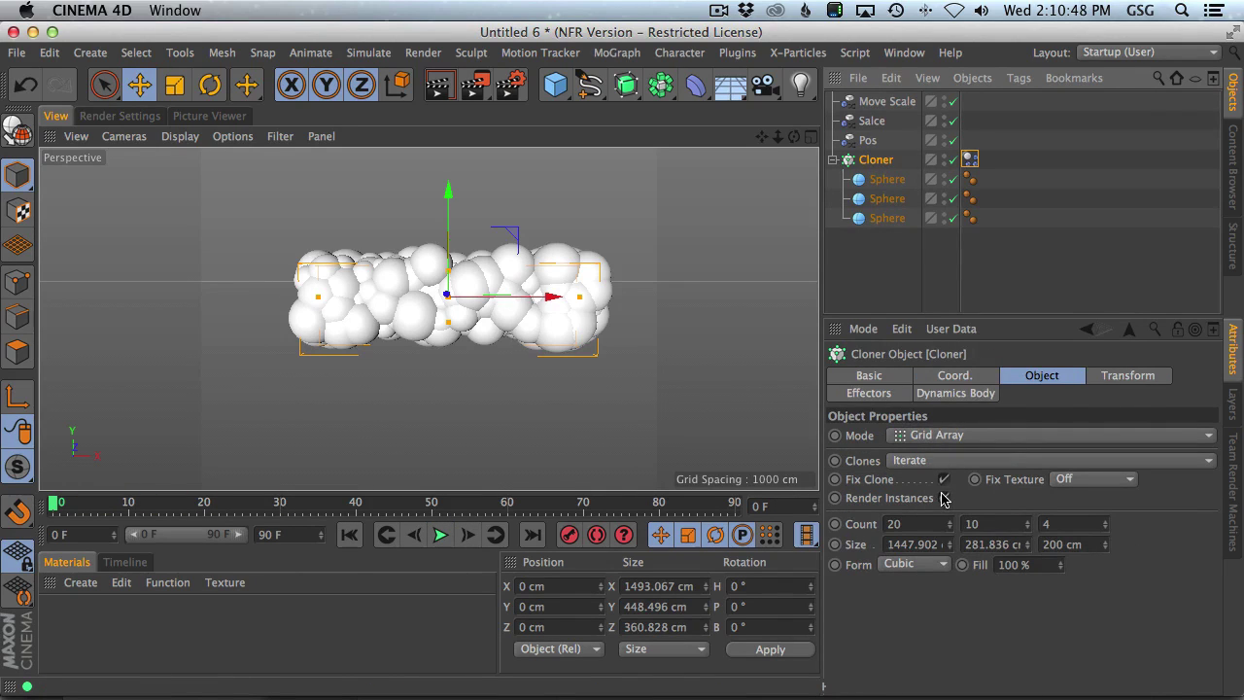
{"action": "left_click_drag", "start_coordinate": [993, 183], "coordinate": [990, 180]}
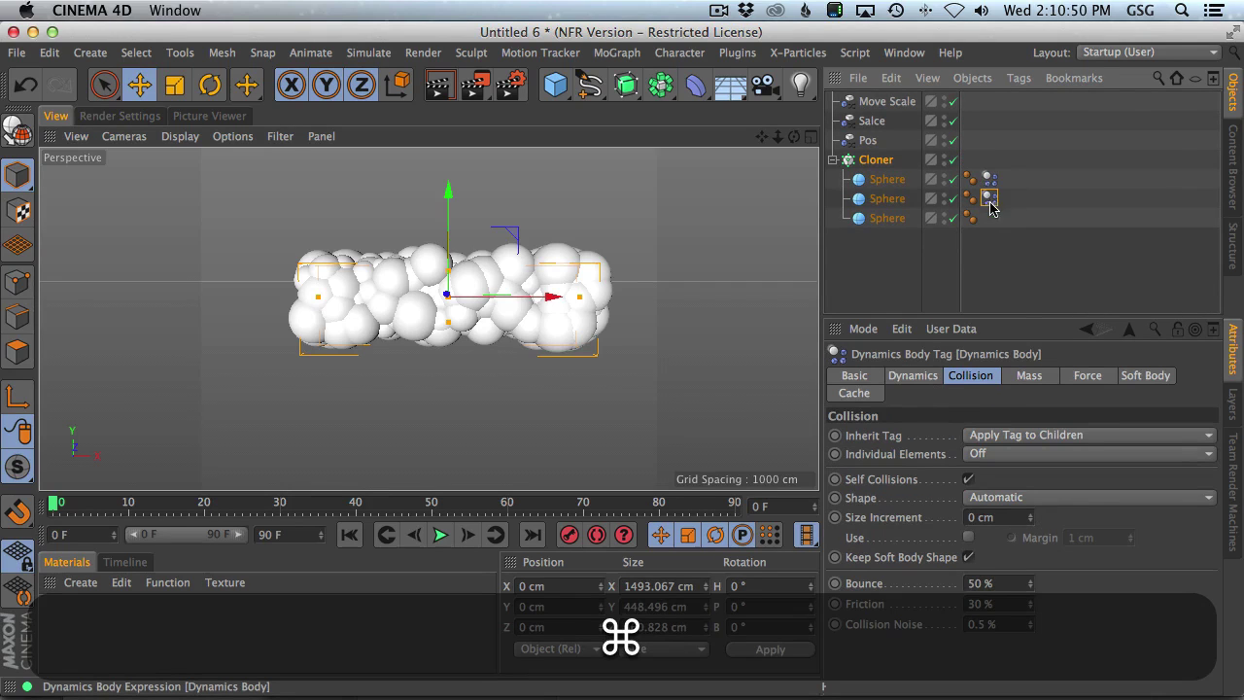
{"action": "left_click", "coordinate": [875, 159]}
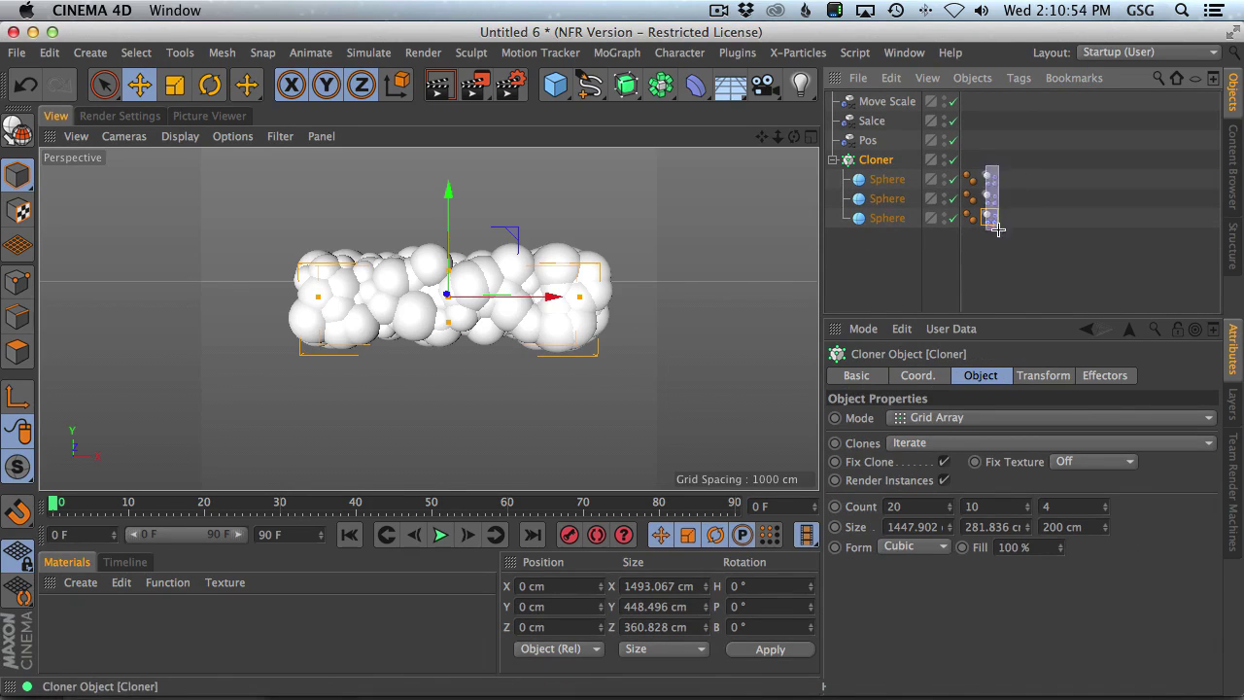
{"action": "left_click_drag", "start_coordinate": [996, 230], "coordinate": [1008, 219]}
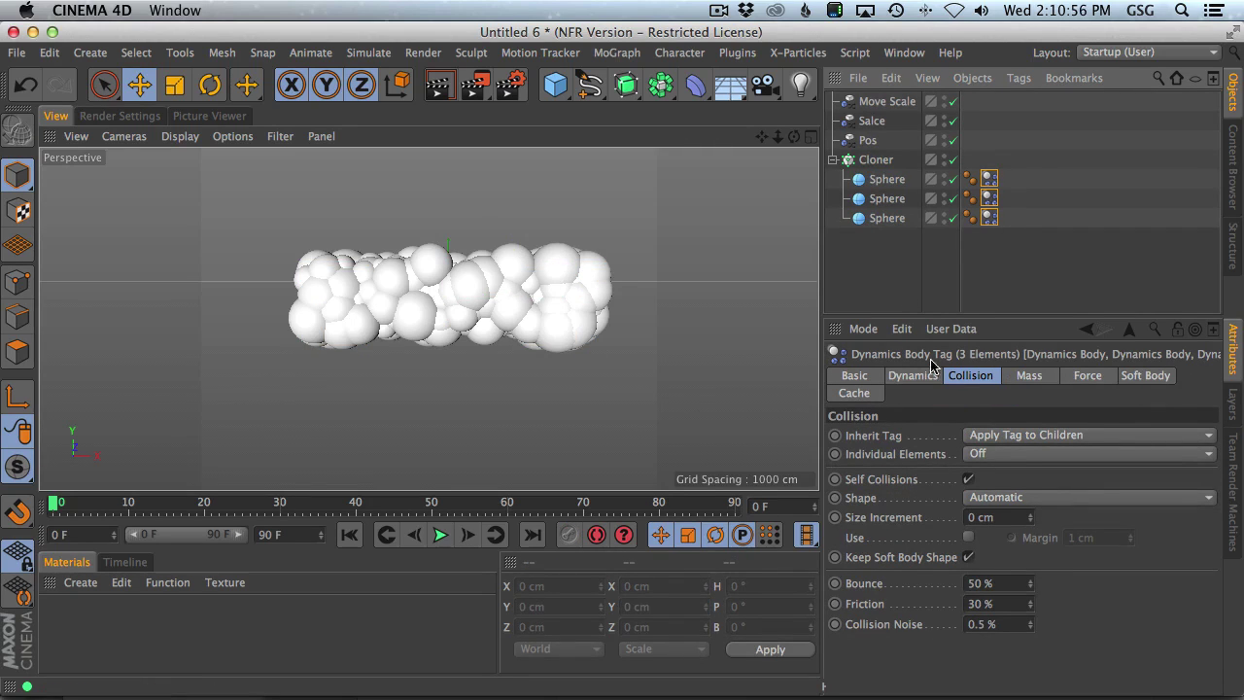
{"action": "left_click", "coordinate": [1006, 442]}
{"action": "left_click", "coordinate": [1007, 452]}
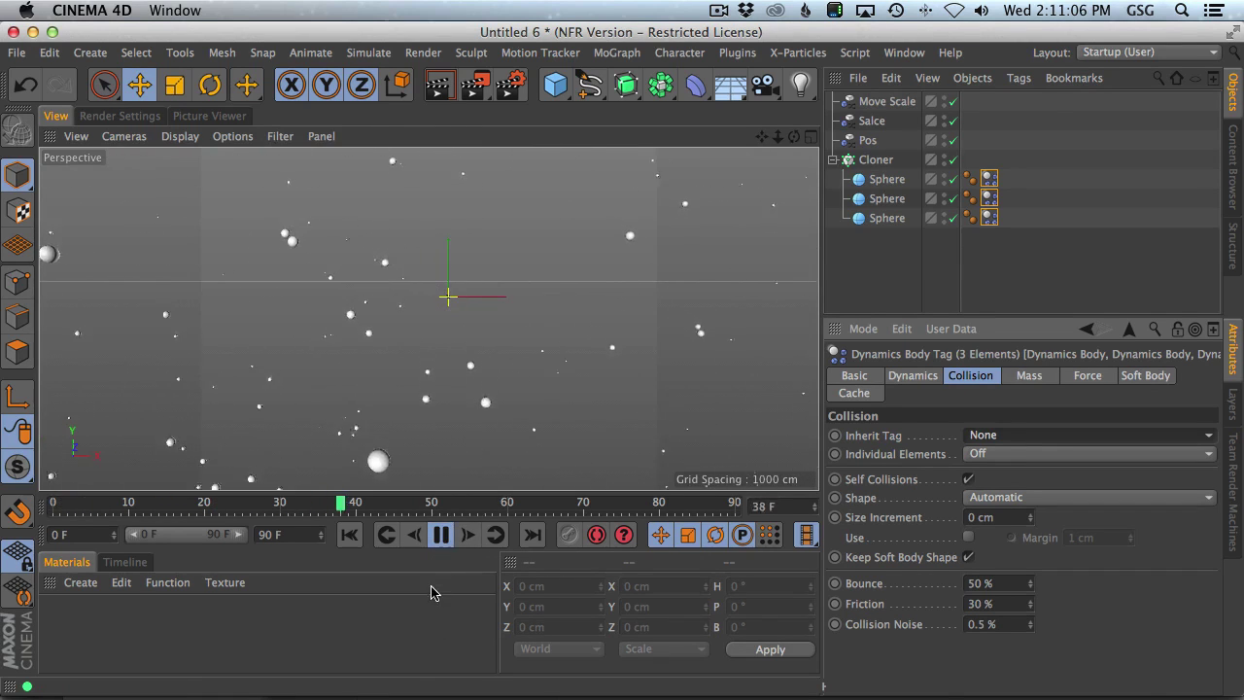
Set Follow Position to 10 on the three spheres' dynamics tags and play the simulation from the first frame
{"action": "left_click", "coordinate": [886, 164]}
{"action": "left_click_drag", "start_coordinate": [984, 158], "coordinate": [1009, 250]}
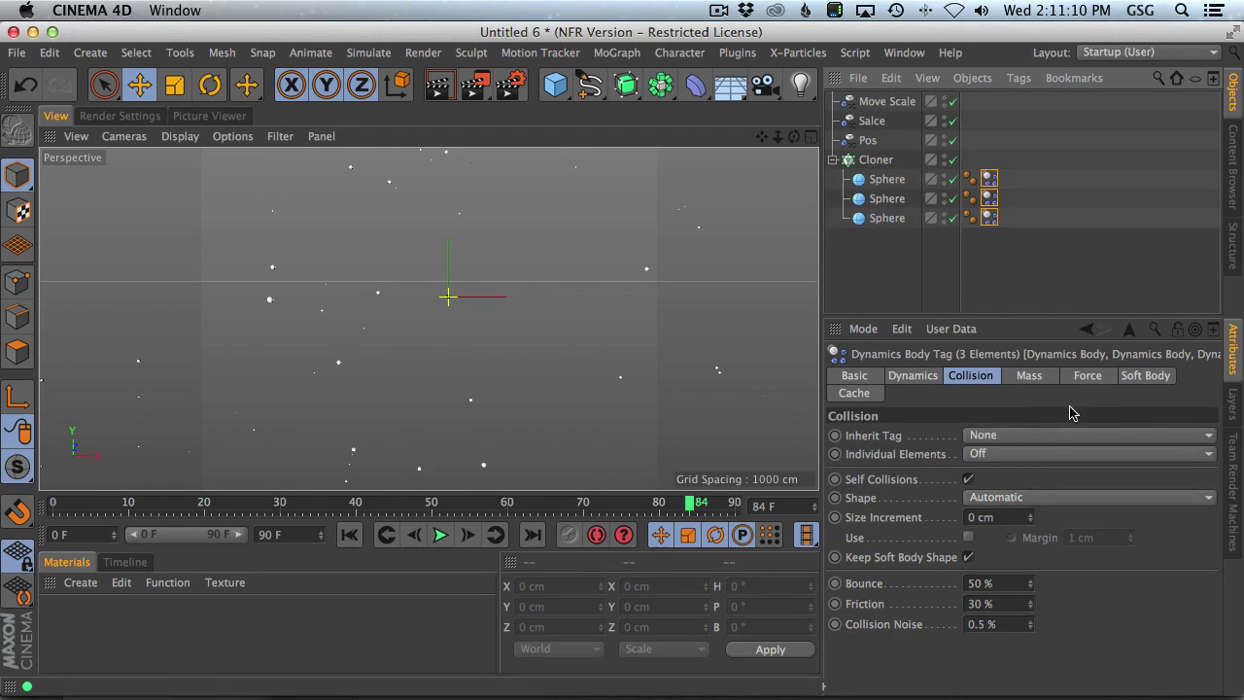
{"action": "left_click", "coordinate": [1087, 376]}
{"action": "type", "text": "10"}
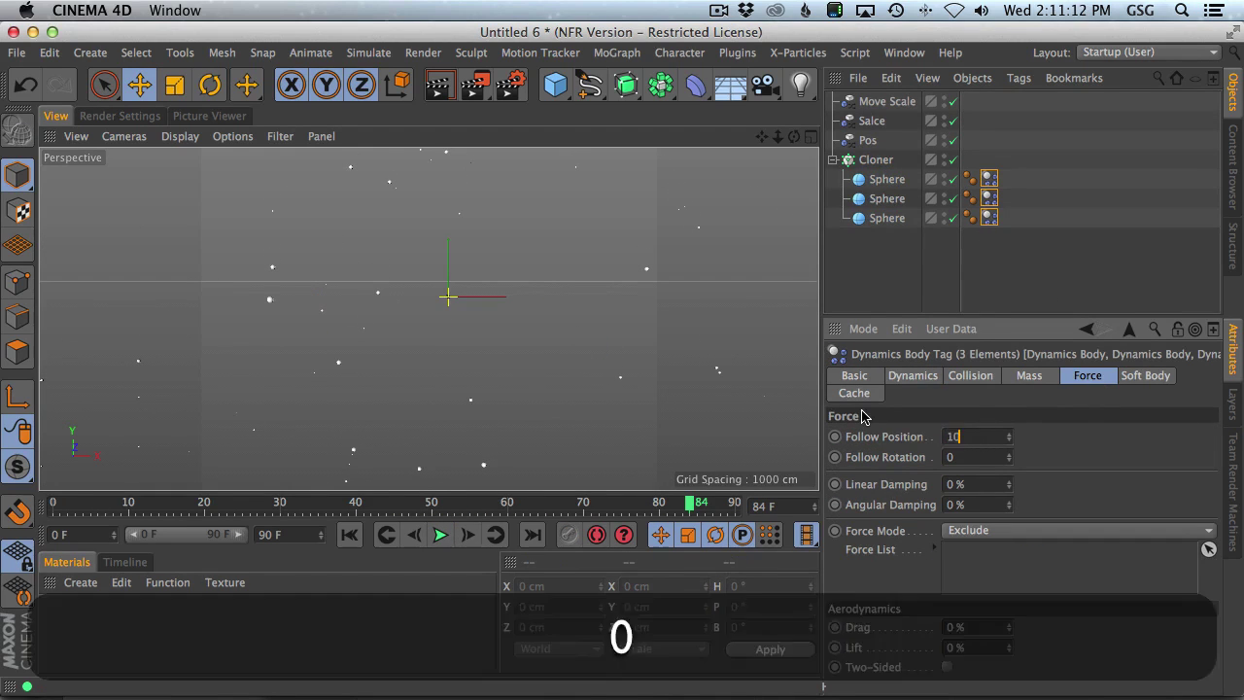
{"action": "left_click", "coordinate": [349, 535]}
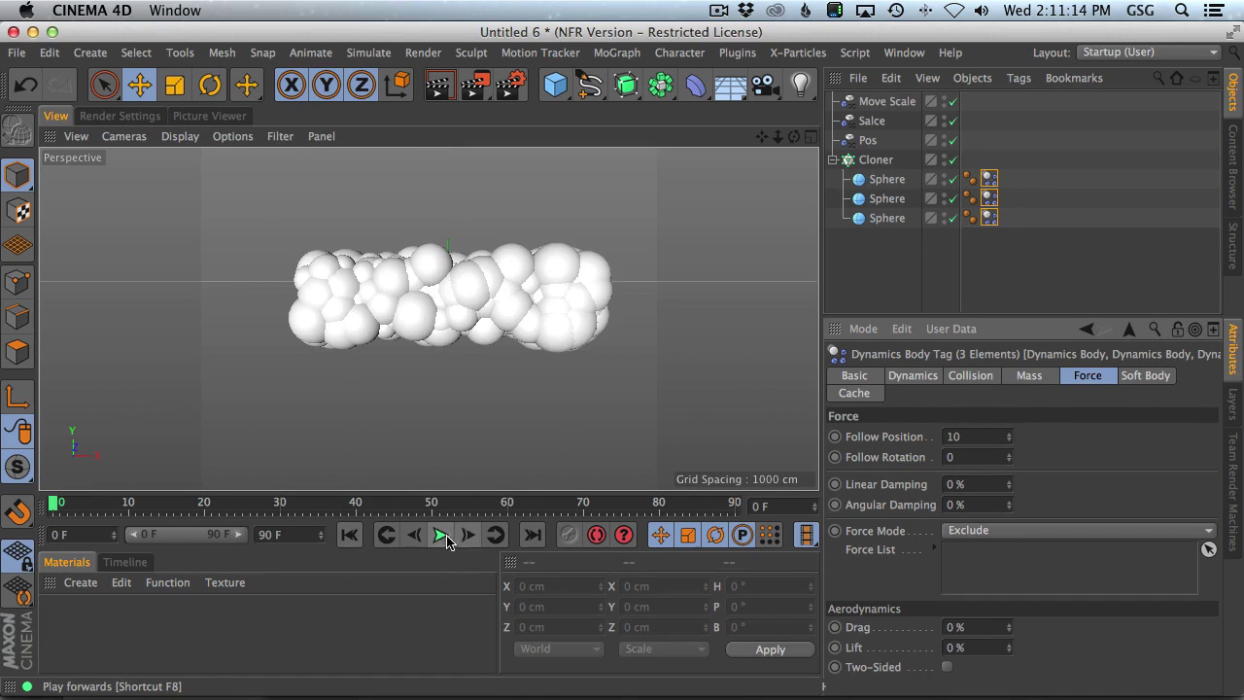
{"action": "left_click", "coordinate": [441, 536]}
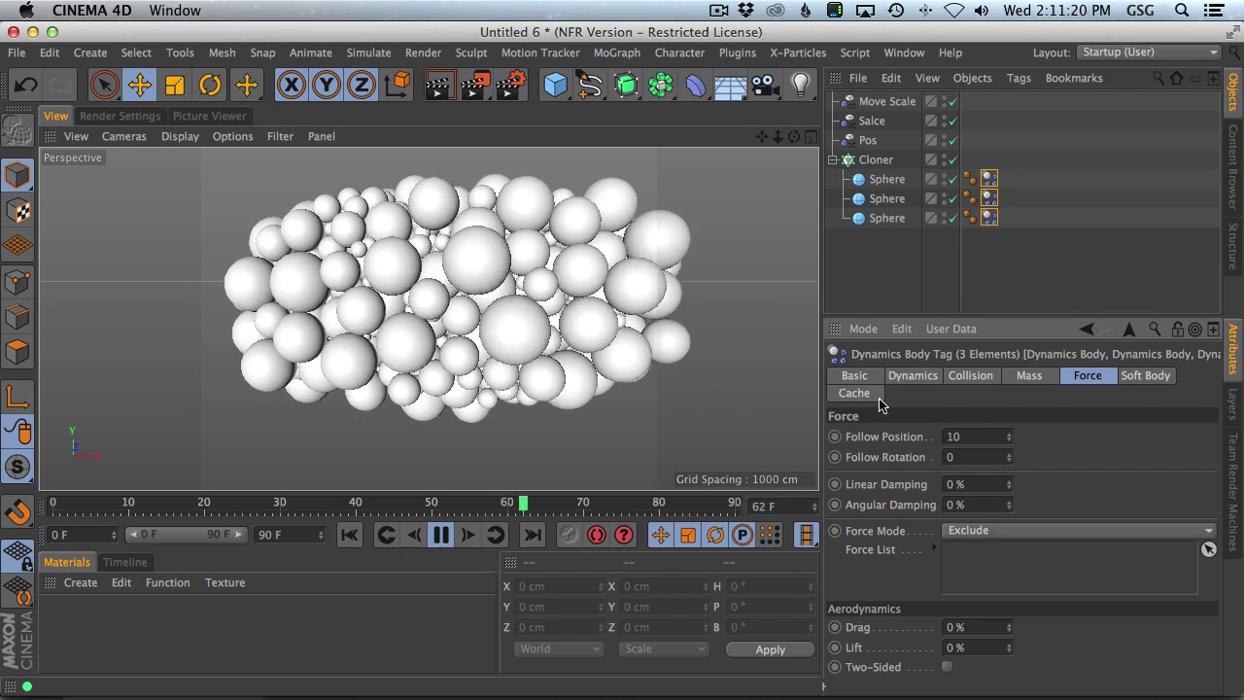
Set Follow Position of the three spheres' dynamics tags to 5 while the simulation plays
{"action": "double_click", "coordinate": [980, 437]}
{"action": "type", "text": "5"}
{"action": "key", "text": "Return"}
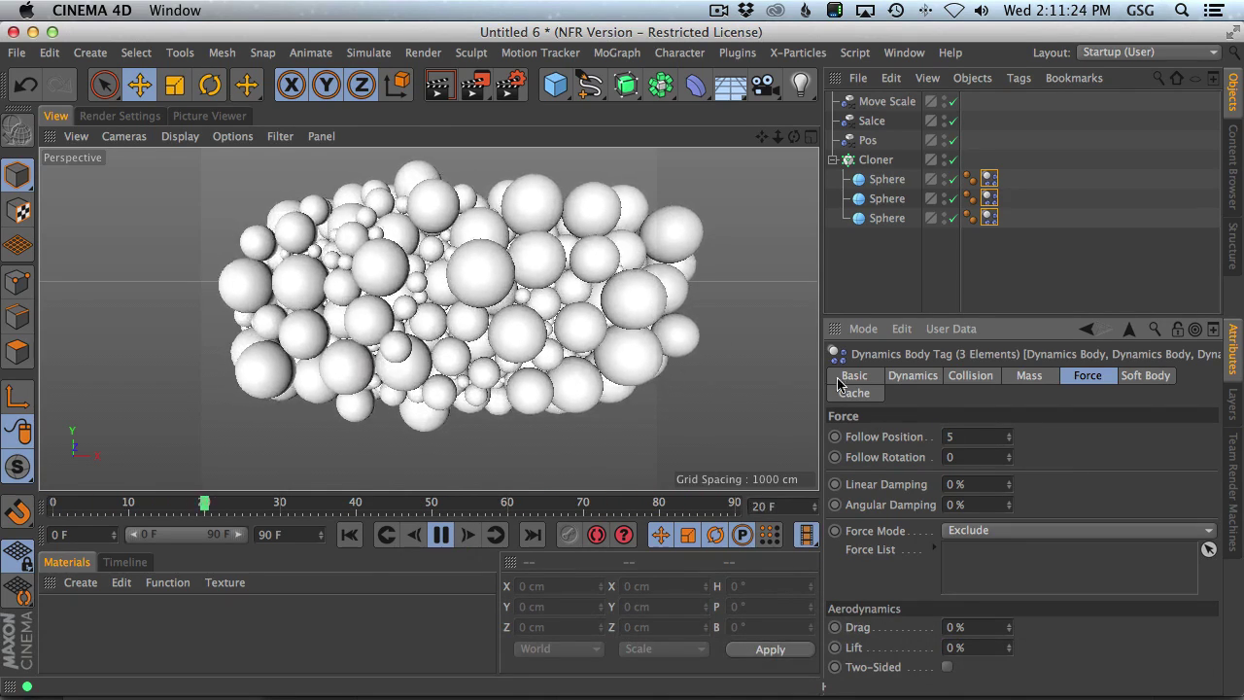
Set the Move Scale effector's uniform Scale to about 0.42 and its Animation Speed to 50 %
{"action": "left_click", "coordinate": [870, 101]}
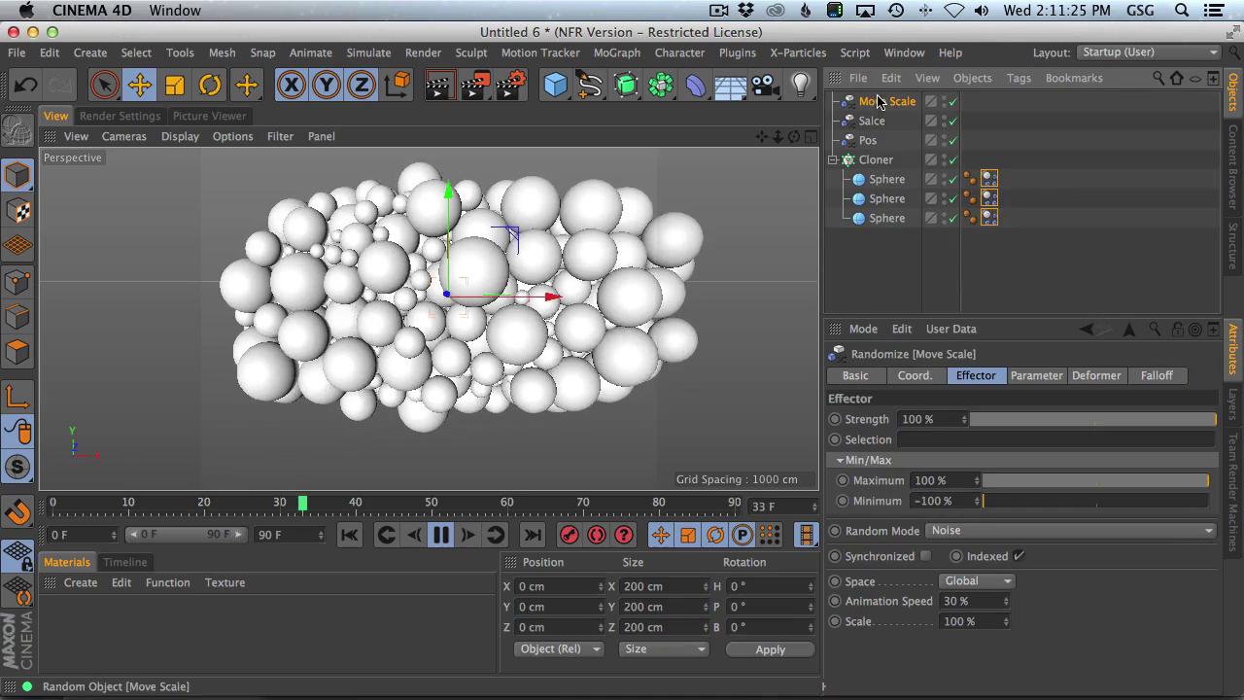
{"action": "left_click", "coordinate": [1048, 377]}
{"action": "left_click_drag", "start_coordinate": [1097, 474], "coordinate": [1103, 442]}
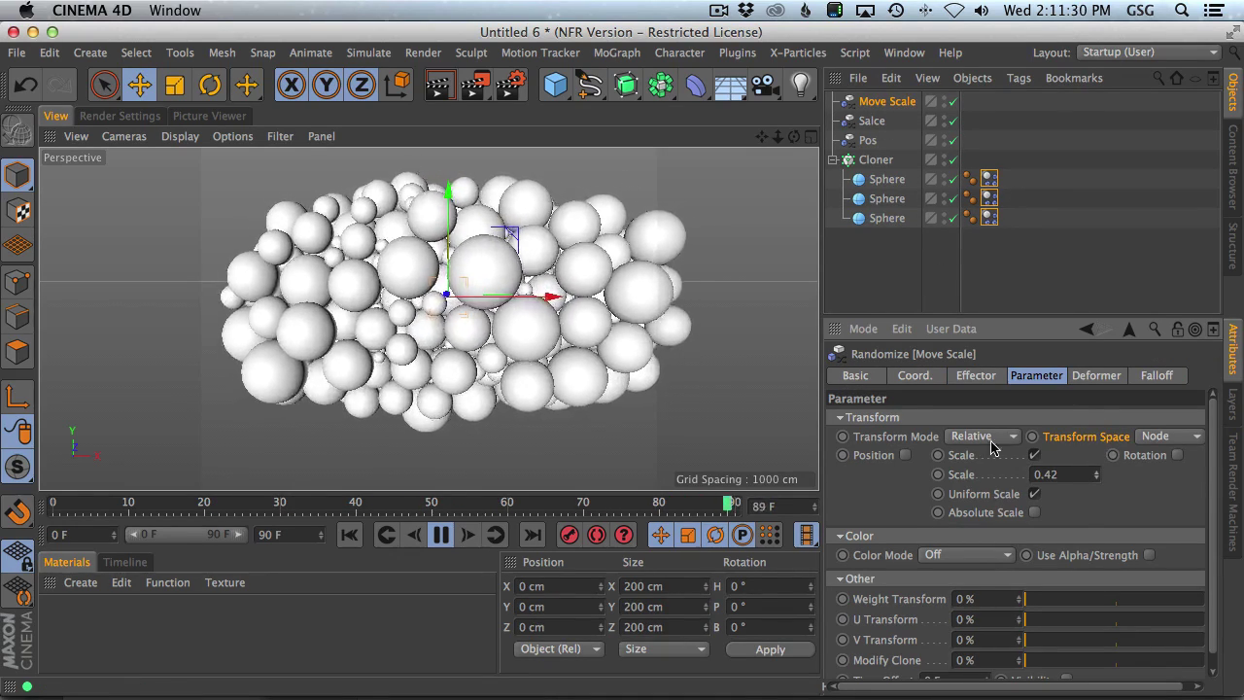
{"action": "left_click", "coordinate": [978, 380]}
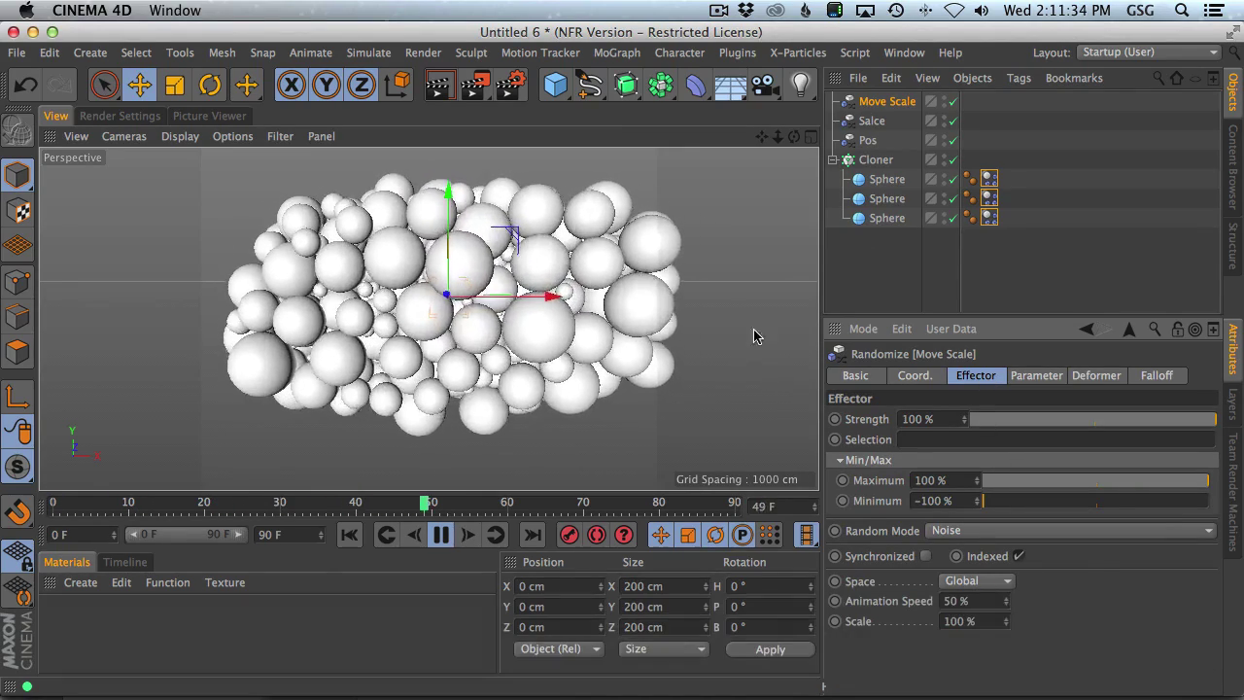
Set the render output's Film Aspect to HDTV (16:9)
{"action": "key", "text": "2"}
{"action": "left_click_drag", "start_coordinate": [773, 309], "coordinate": [388, 214]}
{"action": "left_click", "coordinate": [99, 115]}
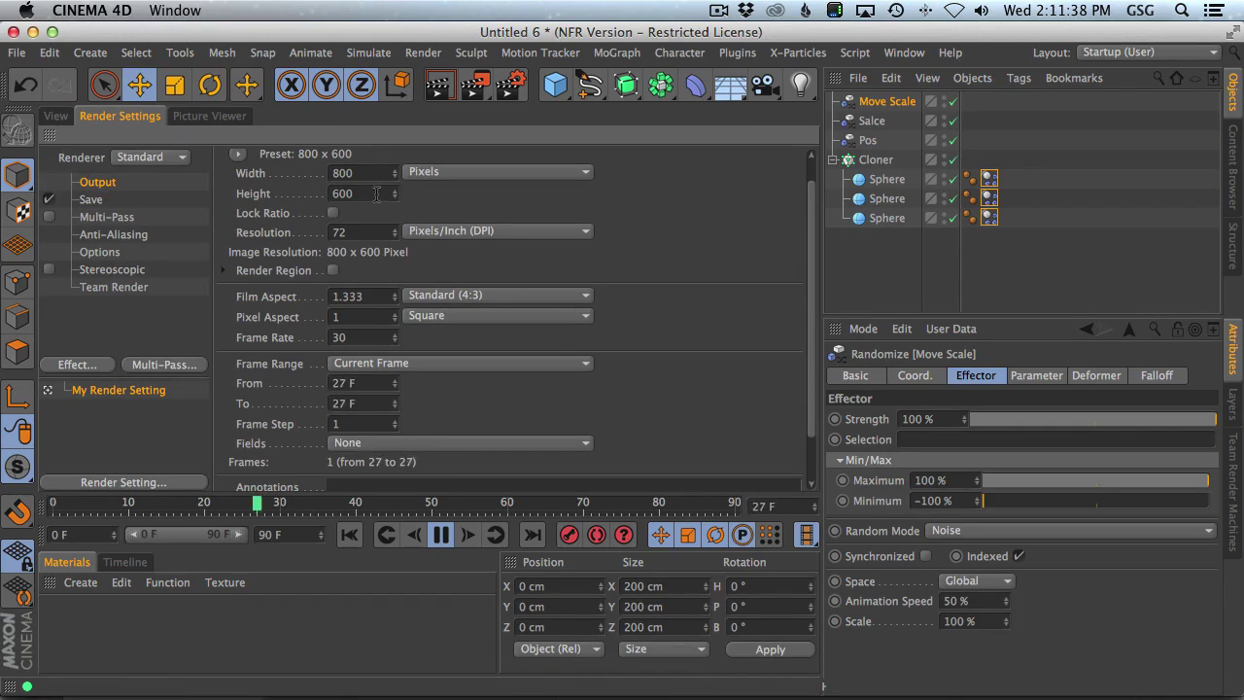
{"action": "left_click", "coordinate": [462, 297]}
{"action": "left_click", "coordinate": [452, 375]}
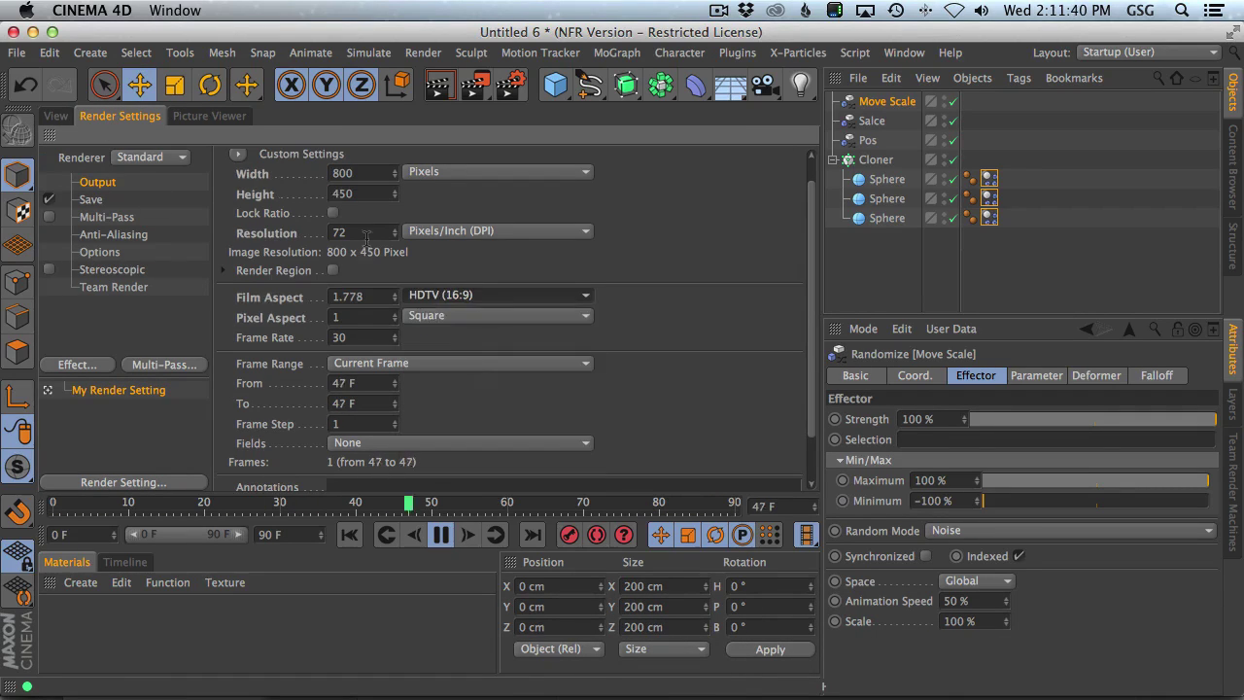
Frame the perspective view in close on the spheres so they fill it, and stop the playback
{"action": "left_click", "coordinate": [56, 116]}
{"action": "key", "text": "2"}
{"action": "left_click_drag", "start_coordinate": [539, 311], "coordinate": [499, 394]}
{"action": "key", "text": "3"}
{"action": "key", "text": "2"}
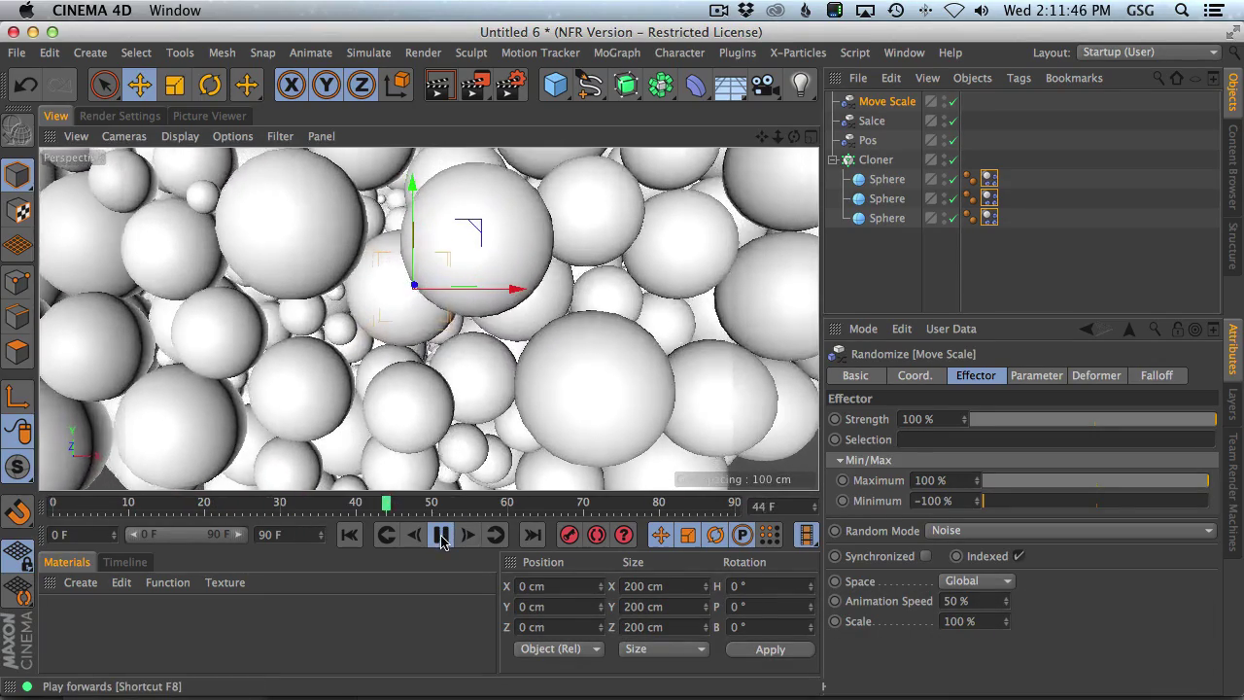
{"action": "left_click", "coordinate": [440, 537]}
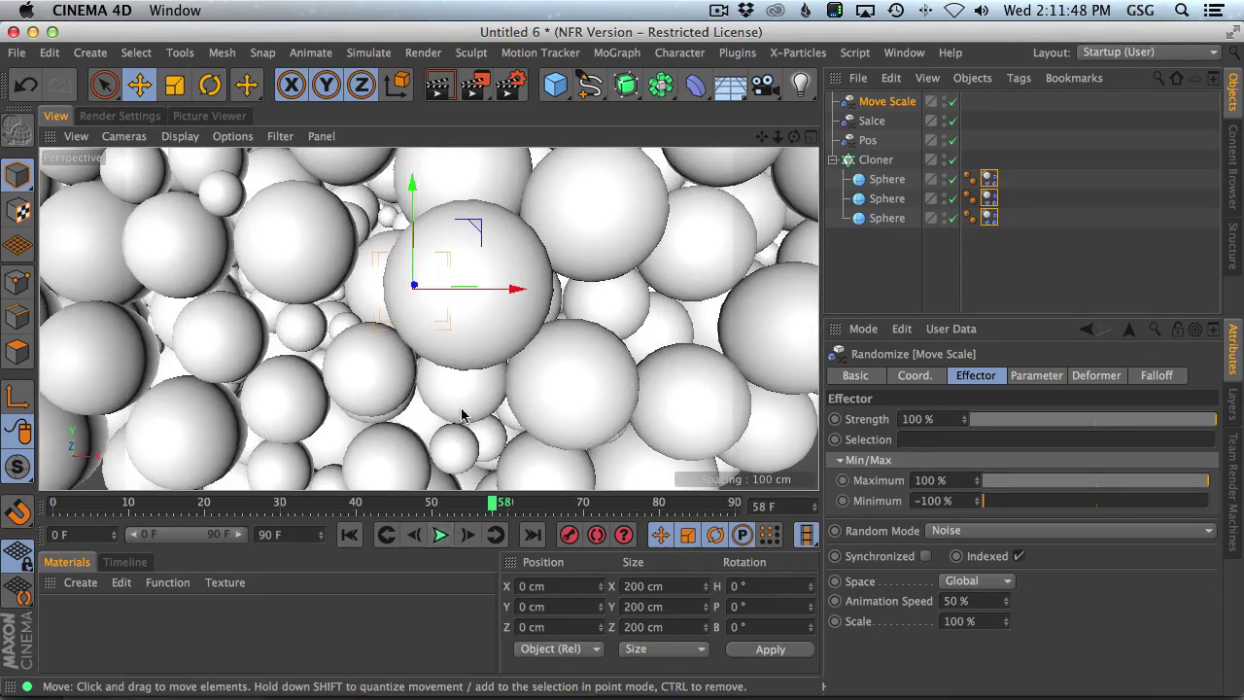
Check the colouring of the spheres in the reference GIF and look at the options for creating a material
{"action": "key", "text": "super+Tab"}
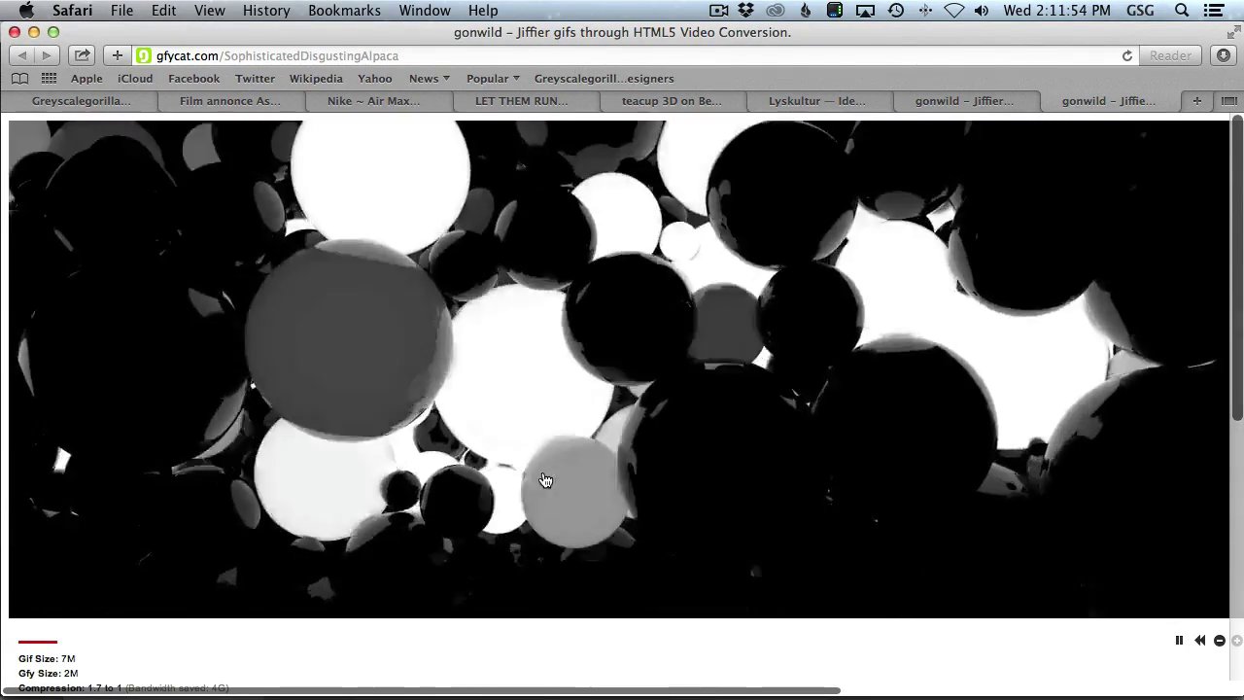
{"action": "key", "text": "super+Tab"}
{"action": "left_click", "coordinate": [81, 582]}
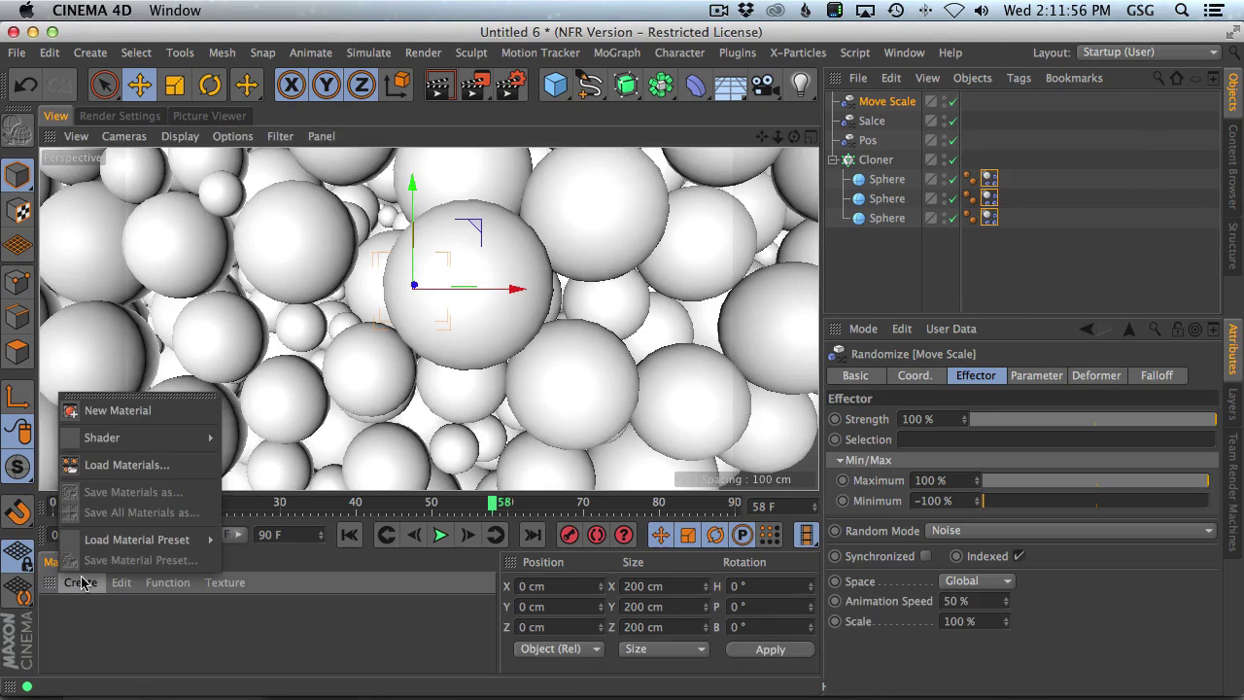
{"action": "left_click", "coordinate": [101, 634]}
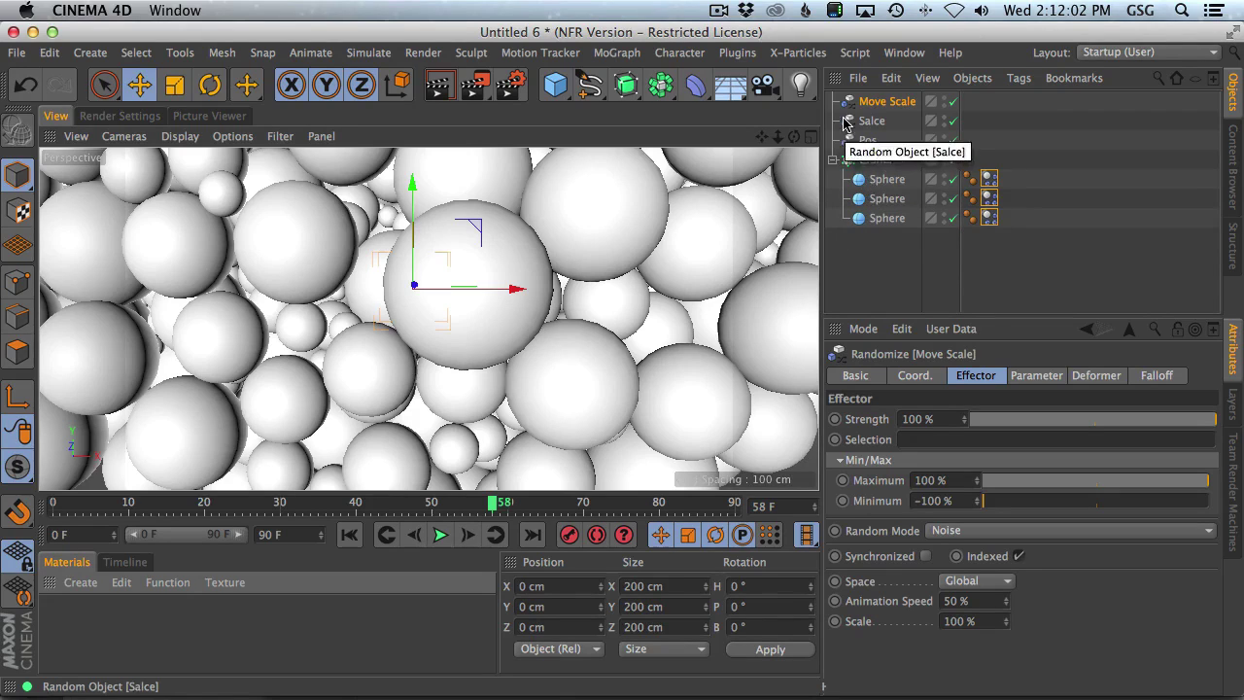
Add a camera that keeps the current close-up framing, and view it together with the whole cluster from outside
{"action": "left_click", "coordinate": [873, 161]}
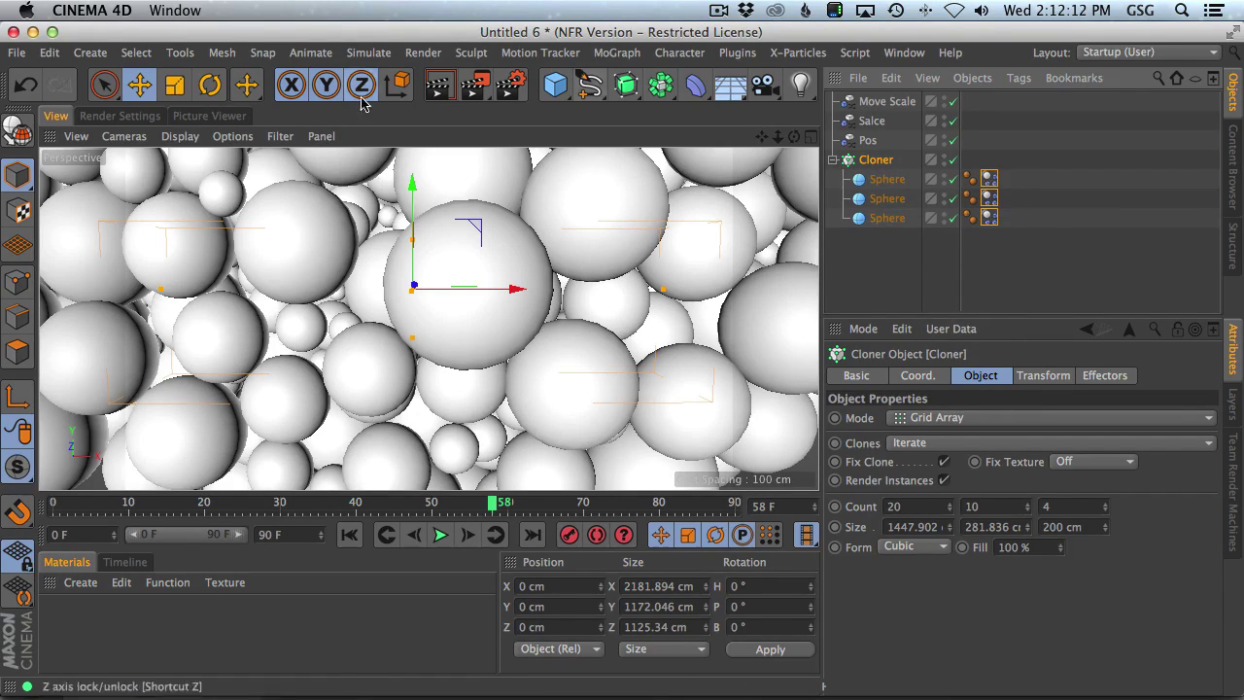
{"action": "left_click", "coordinate": [759, 97]}
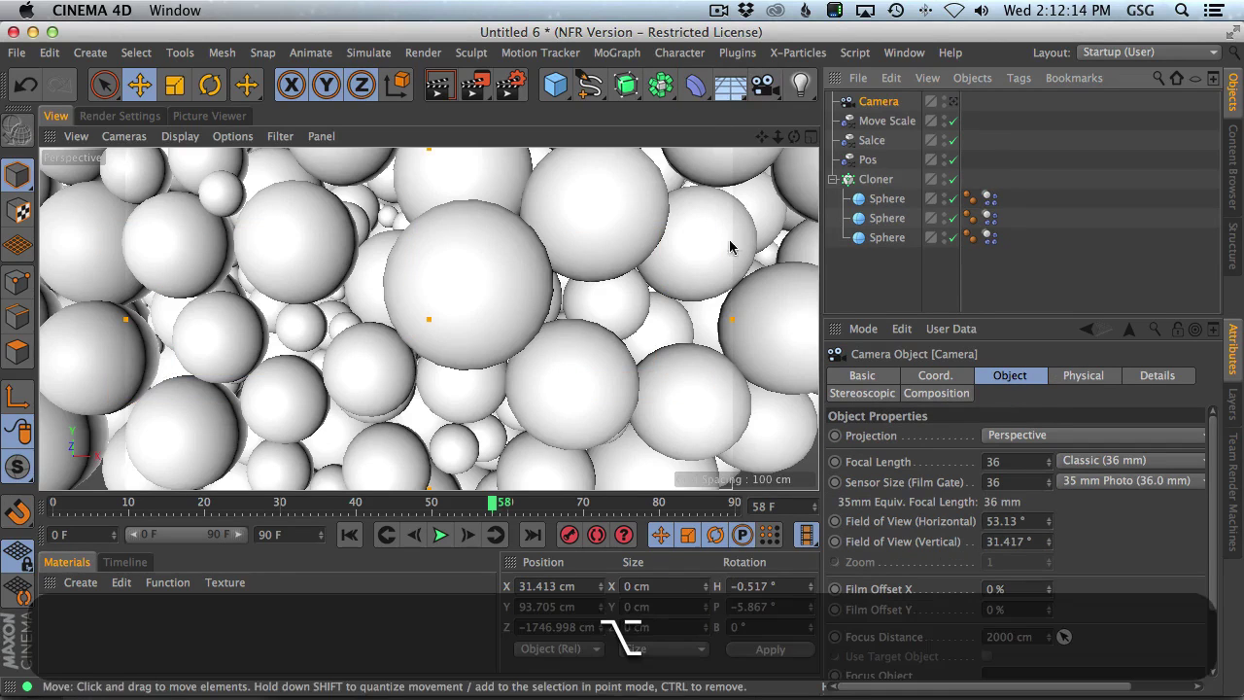
{"action": "right_click_drag", "start_coordinate": [700, 255], "coordinate": [622, 311], "text": "alt"}
{"action": "left_click_drag", "start_coordinate": [622, 311], "coordinate": [542, 301], "text": "alt"}
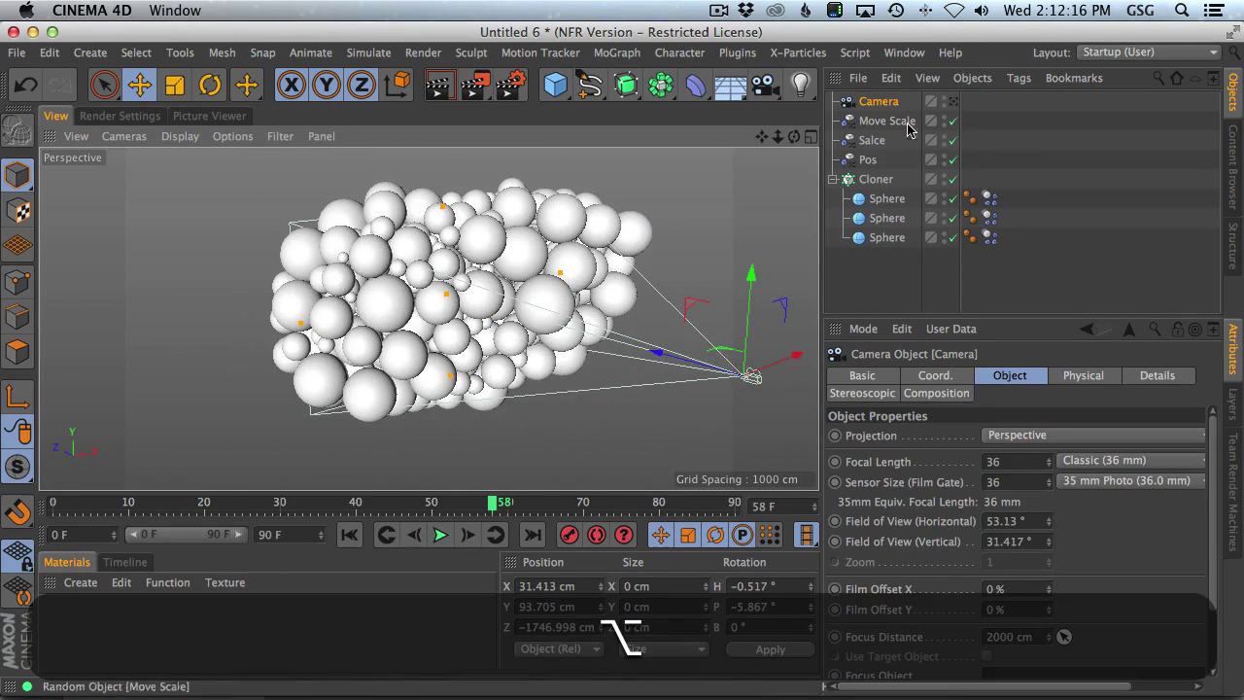
Add a Plain effector to the Cloner and select it
{"action": "left_click", "coordinate": [877, 178]}
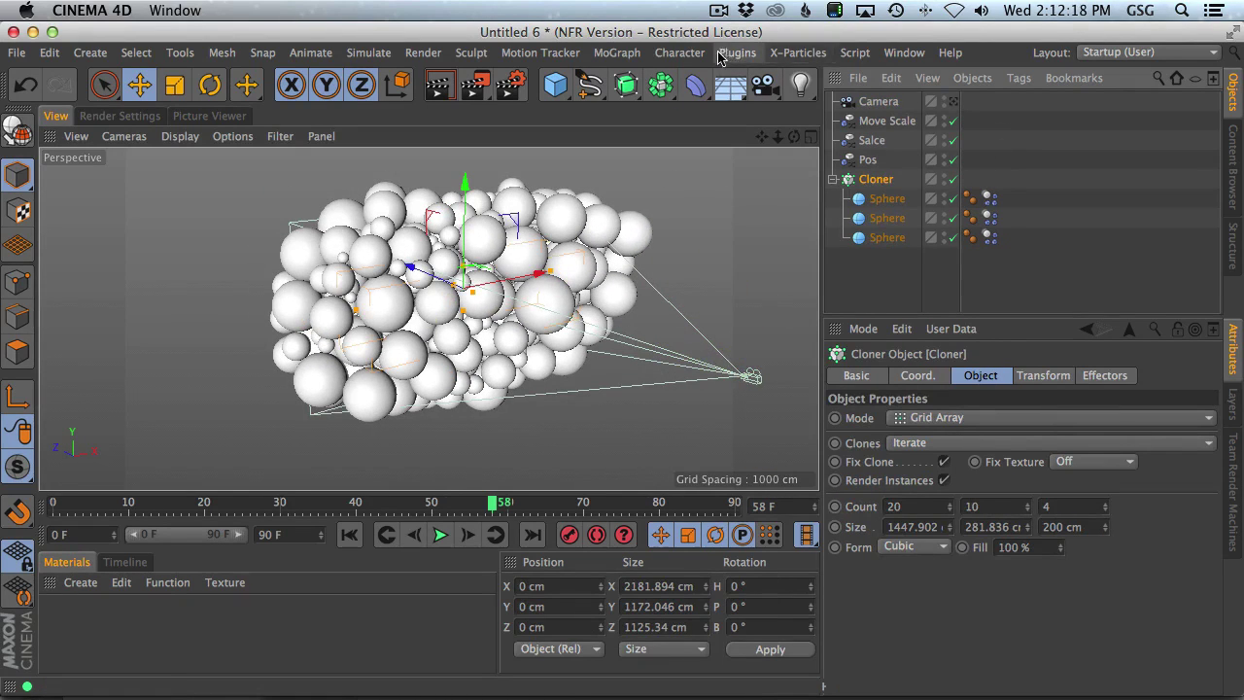
{"action": "left_click", "coordinate": [679, 53]}
{"action": "mouse_move", "coordinate": [630, 85]}
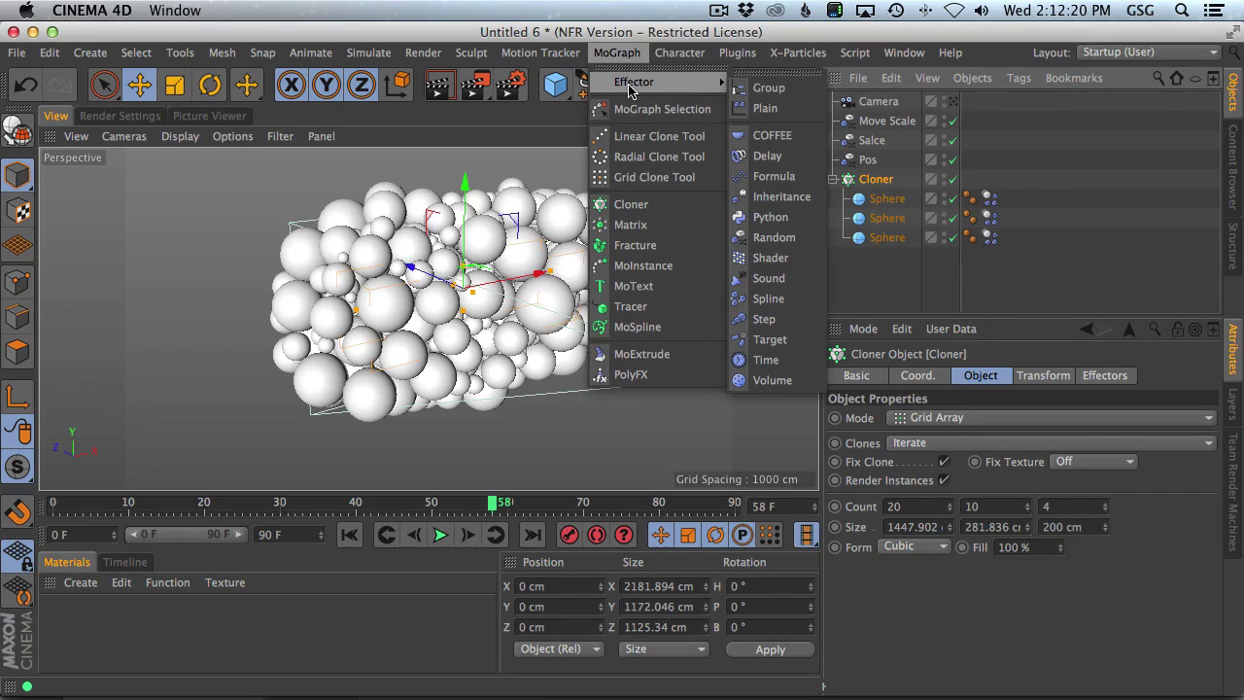
{"action": "left_click", "coordinate": [793, 111]}
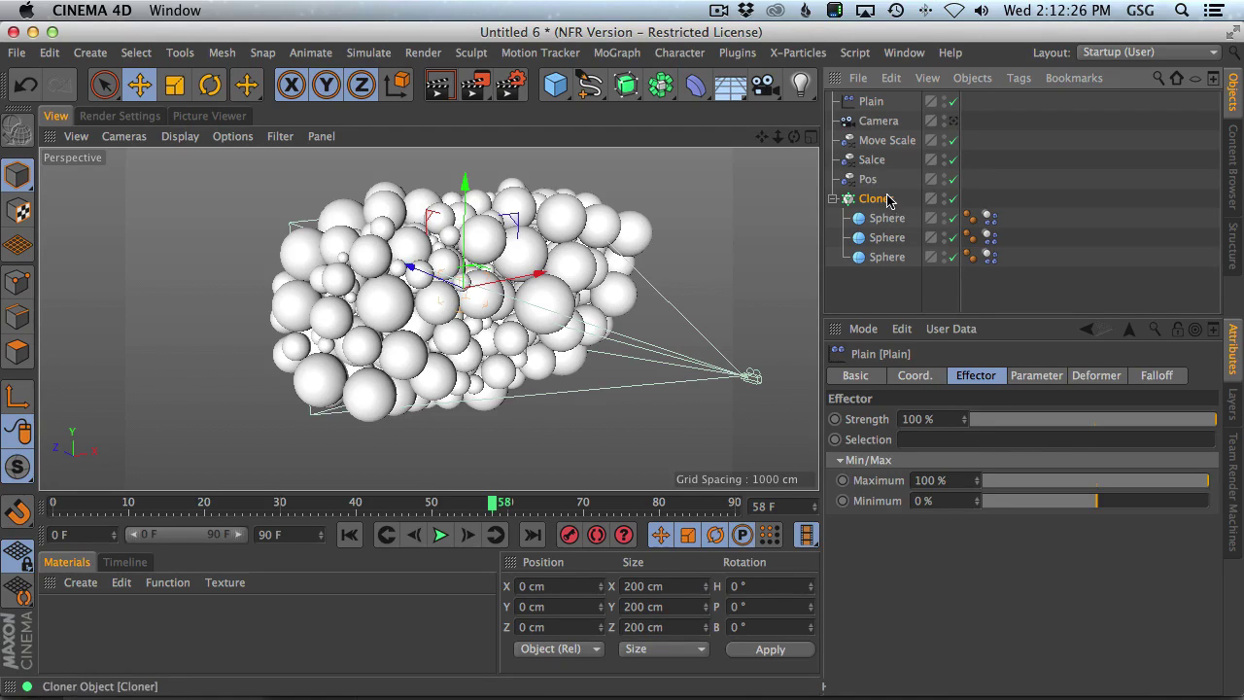
{"action": "left_click", "coordinate": [921, 199]}
{"action": "left_click", "coordinate": [870, 103]}
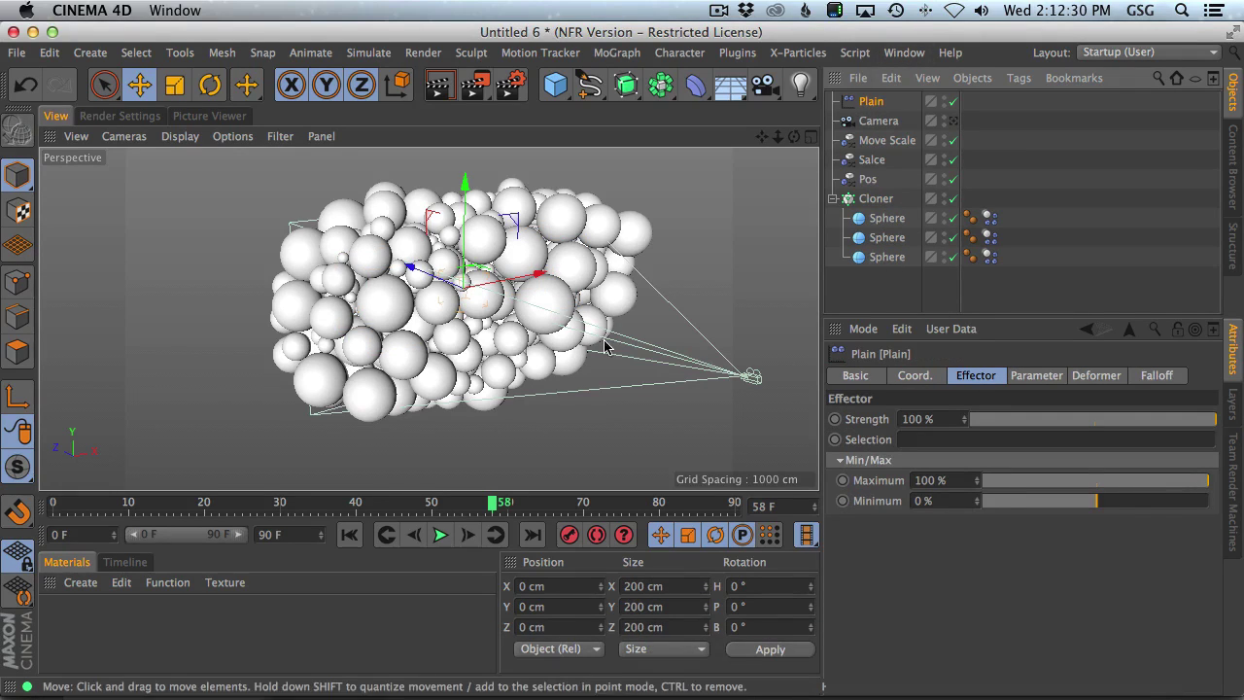
Turn off Render Instances on the Cloner and show its Transform settings with the clone color
{"action": "left_click", "coordinate": [877, 201]}
{"action": "left_click", "coordinate": [877, 201]}
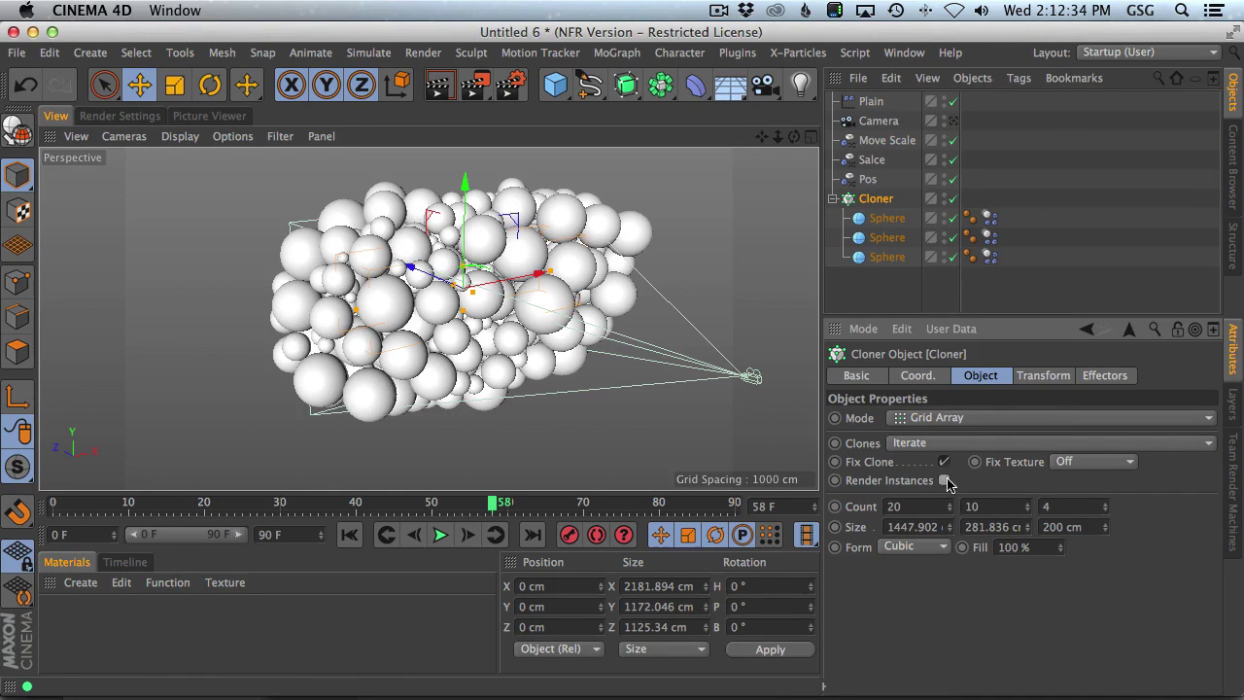
{"action": "left_click", "coordinate": [1046, 377]}
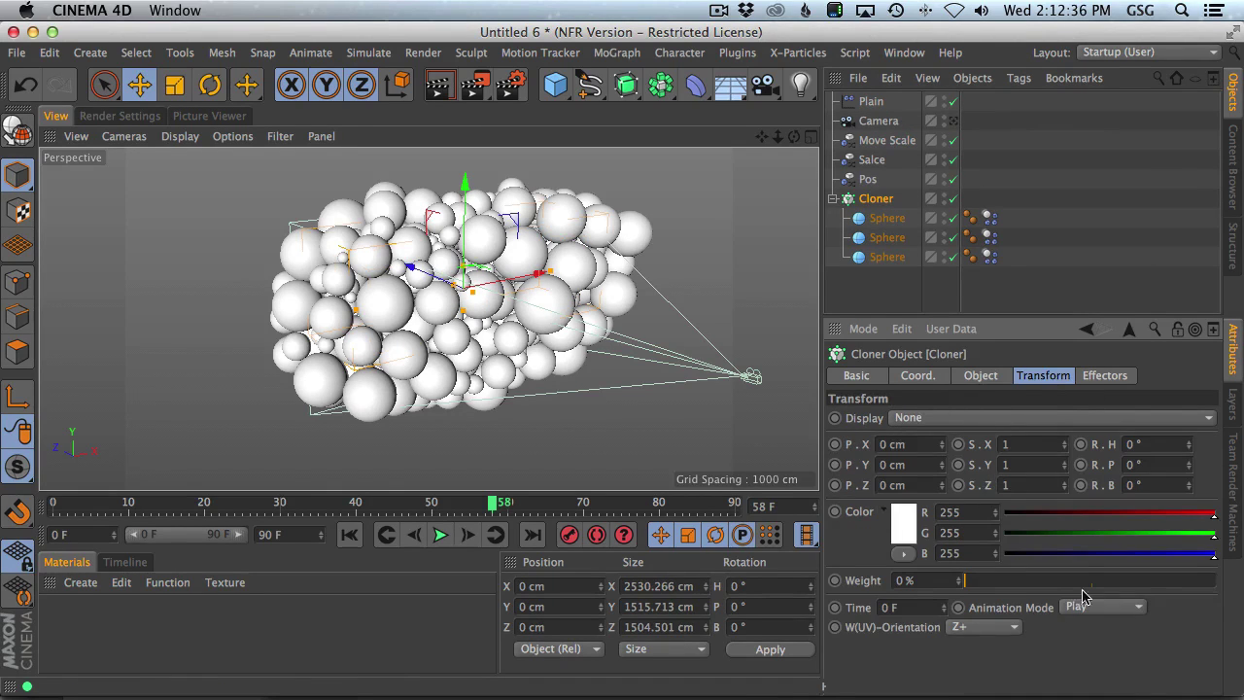
Set the Plain effector's Color Mode to On in its parameters
{"action": "left_click", "coordinate": [871, 101]}
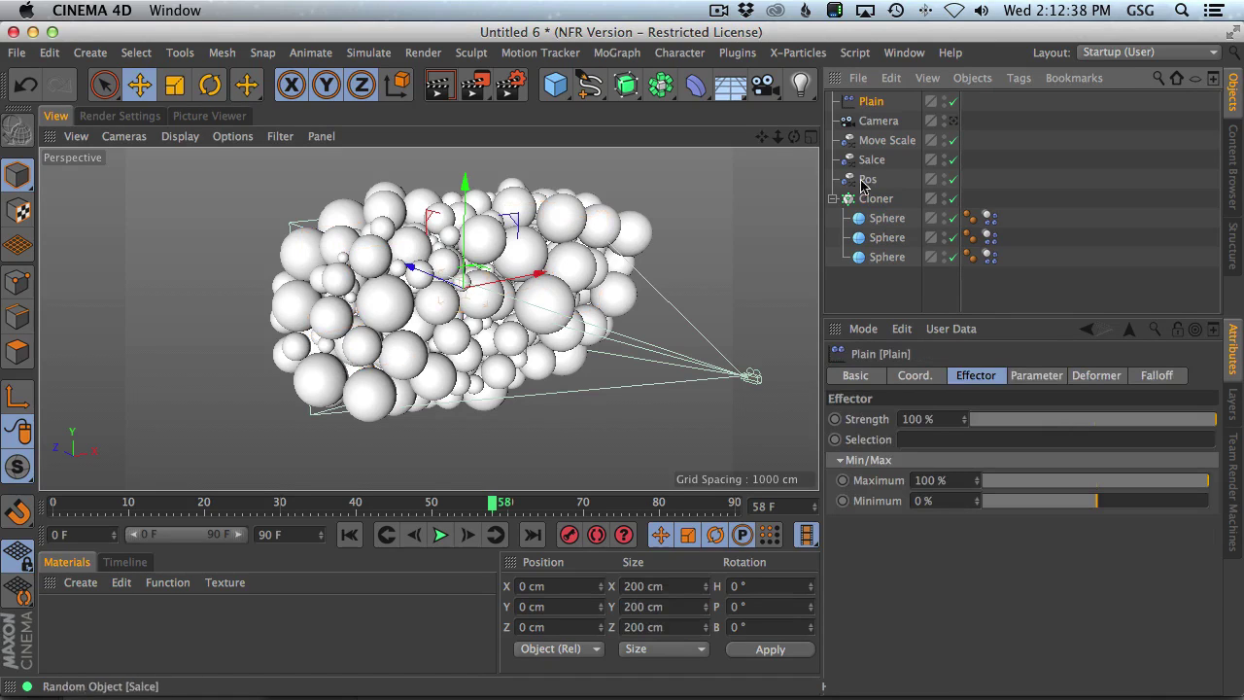
{"action": "left_click", "coordinate": [1038, 378]}
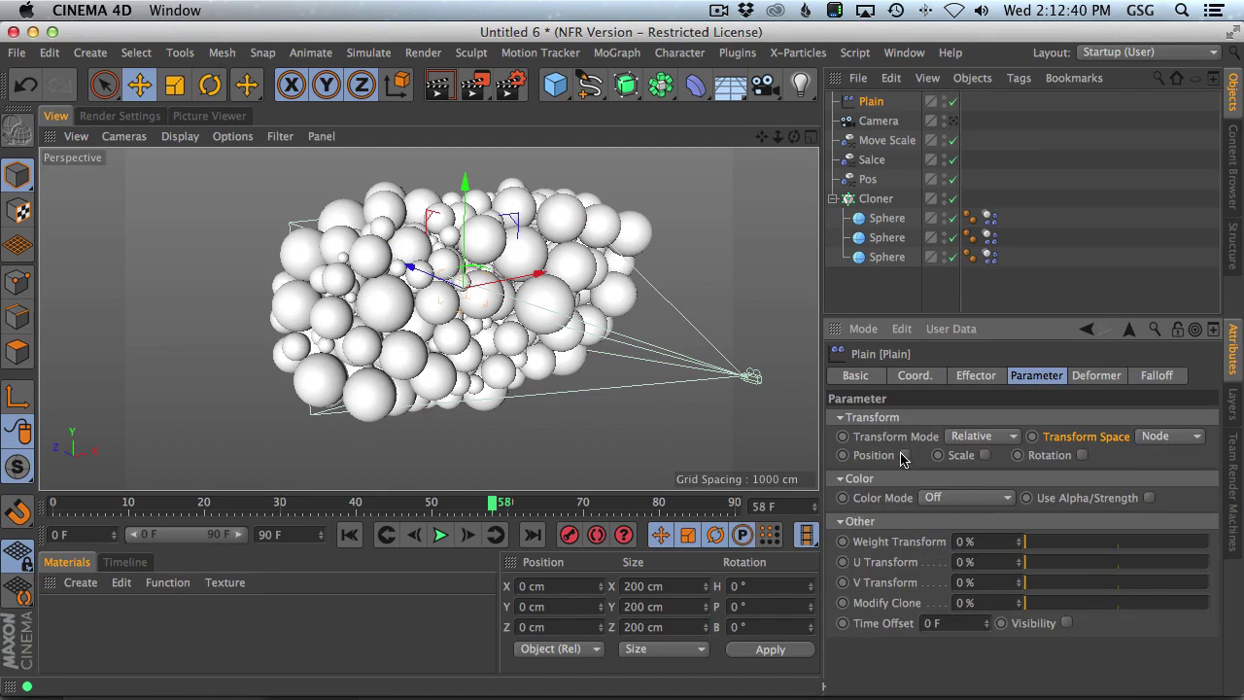
{"action": "left_click", "coordinate": [991, 503]}
{"action": "left_click", "coordinate": [980, 537]}
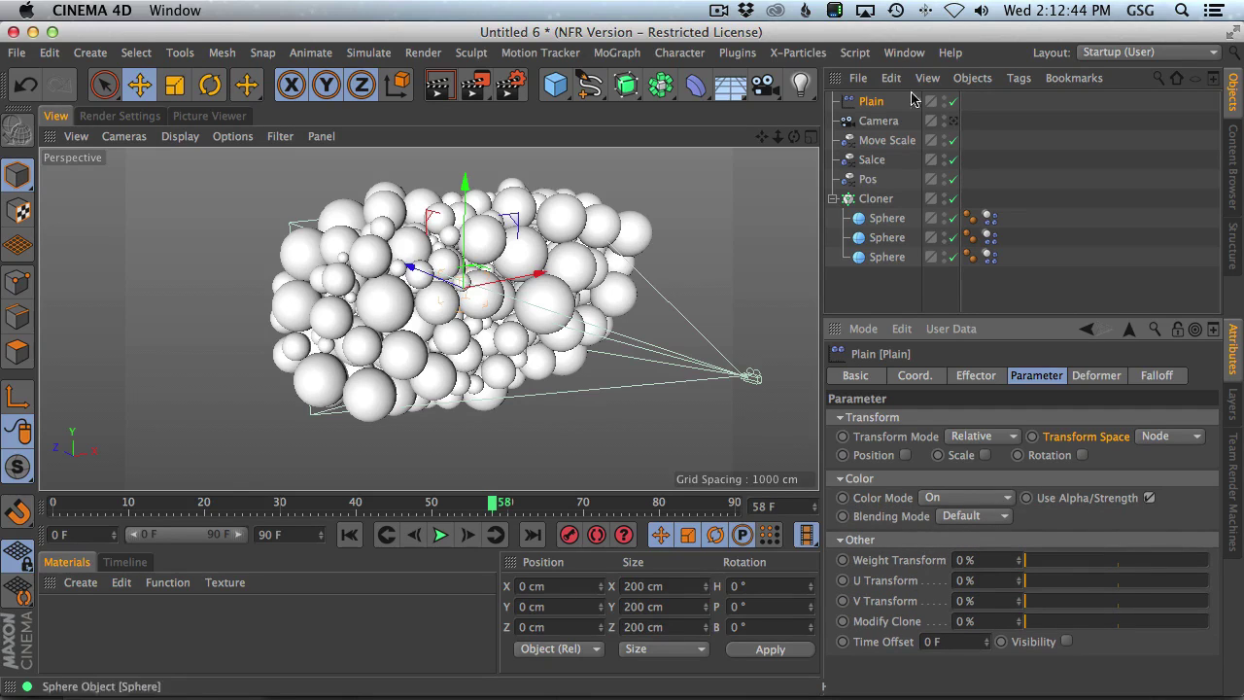
Set the Cloner's Transform color to black (RGB 0, 0, 0) after checking that Plain is among its effectors
{"action": "left_click", "coordinate": [877, 199]}
{"action": "left_click", "coordinate": [1098, 384]}
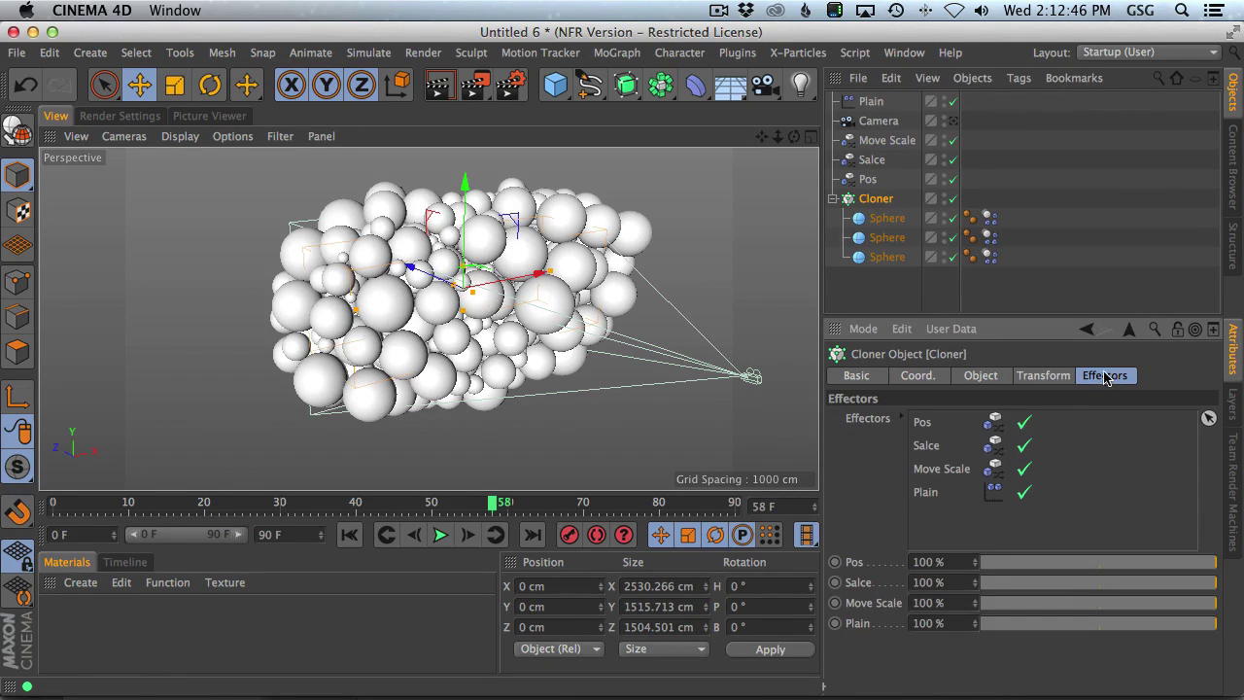
{"action": "left_click", "coordinate": [881, 210]}
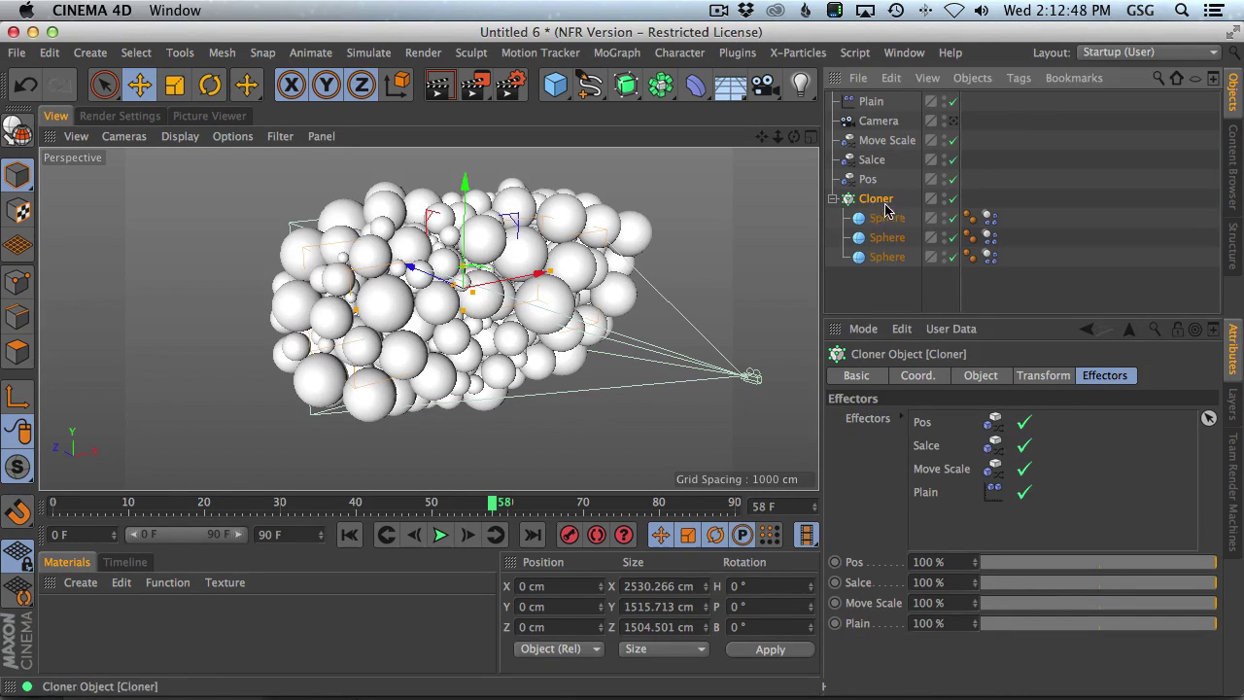
{"action": "left_click", "coordinate": [999, 377]}
{"action": "left_click", "coordinate": [1103, 382]}
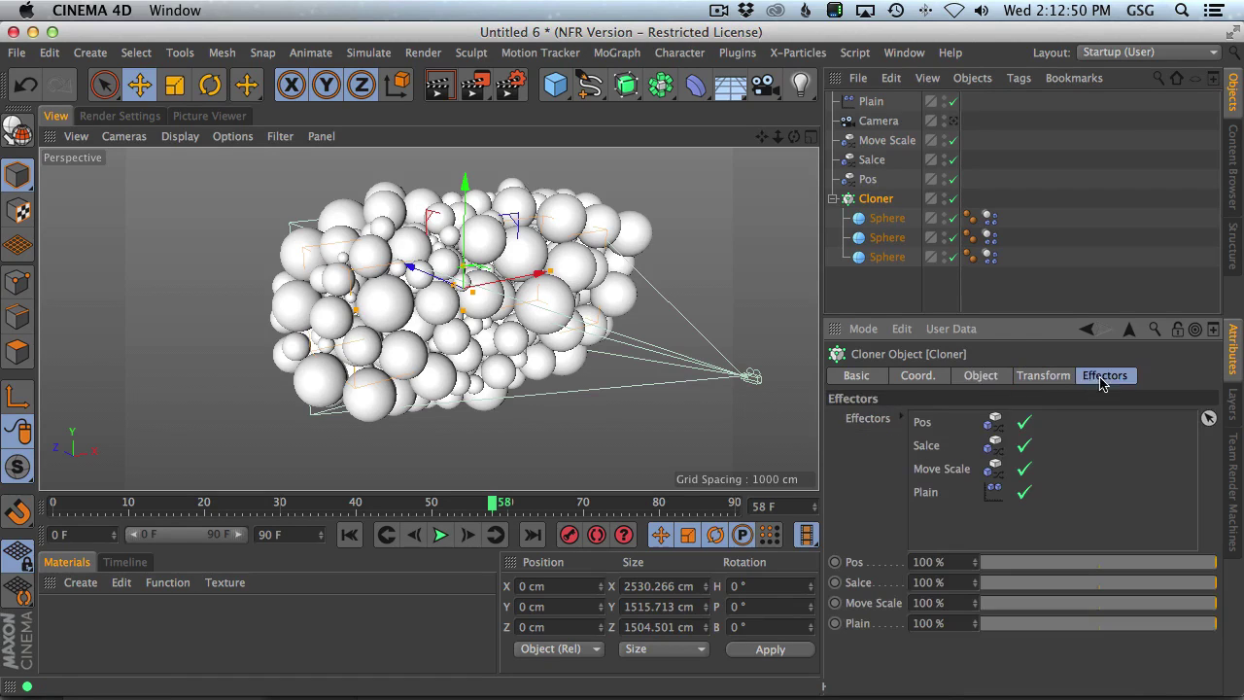
{"action": "left_click", "coordinate": [1043, 379]}
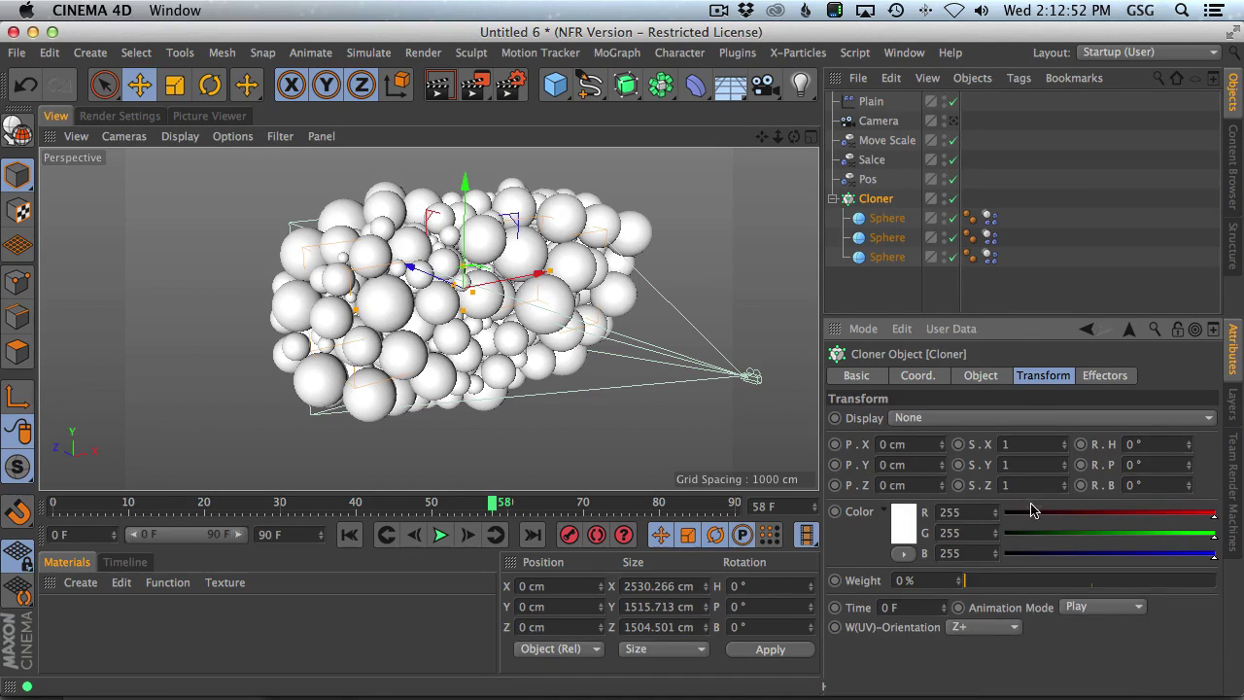
{"action": "left_click_drag", "start_coordinate": [1033, 513], "coordinate": [1001, 553]}
Run the simulation from the start to frame 3, and create a new material assigned to all three spheres
{"action": "left_click", "coordinate": [349, 535]}
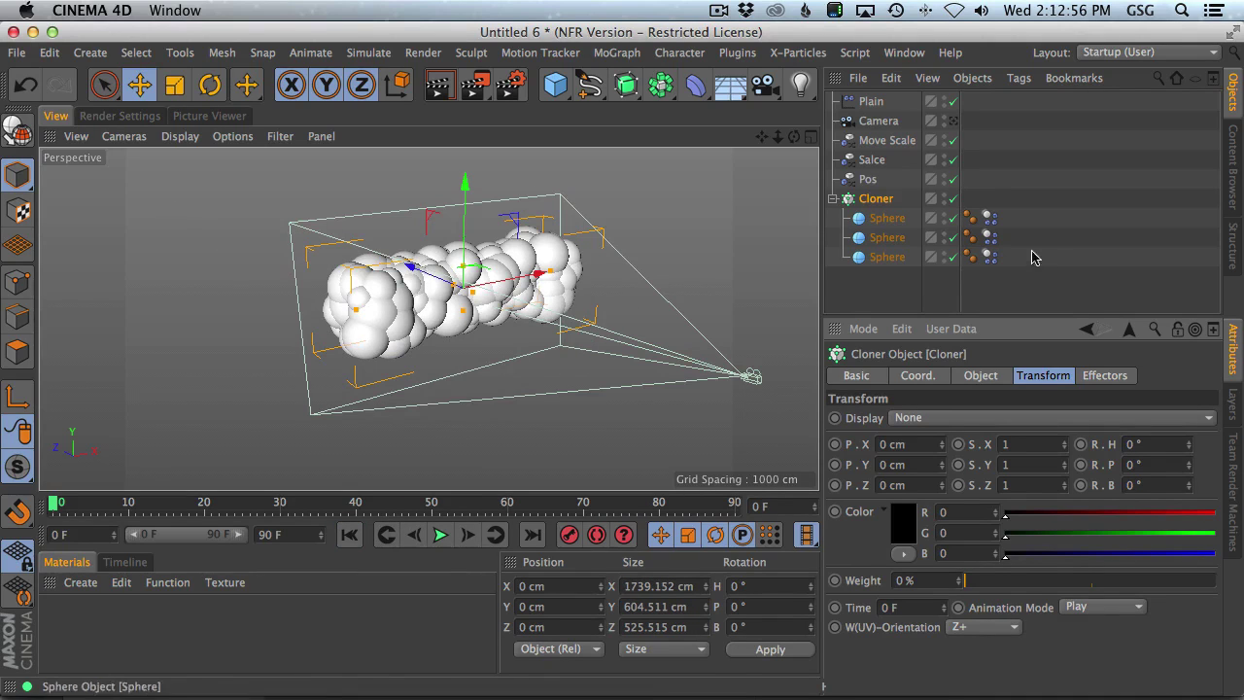
{"action": "left_click", "coordinate": [467, 535]}
{"action": "left_click", "coordinate": [467, 534]}
{"action": "left_click", "coordinate": [466, 534]}
{"action": "double_click", "coordinate": [101, 627]}
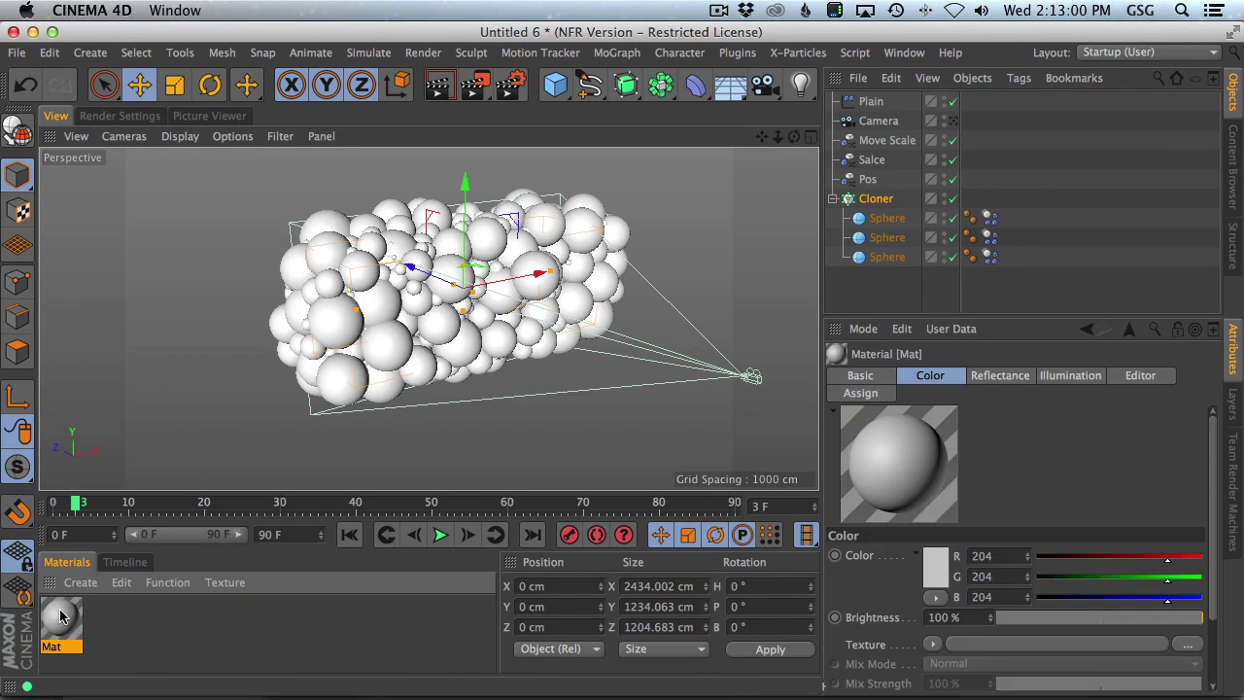
{"action": "left_click_drag", "start_coordinate": [61, 615], "coordinate": [1007, 233]}
Disable the material's Color and Reflectance channels and enable Luminance
{"action": "left_click", "coordinate": [59, 619]}
{"action": "double_click", "coordinate": [58, 619]}
{"action": "left_click", "coordinate": [391, 338]}
{"action": "left_click", "coordinate": [392, 375]}
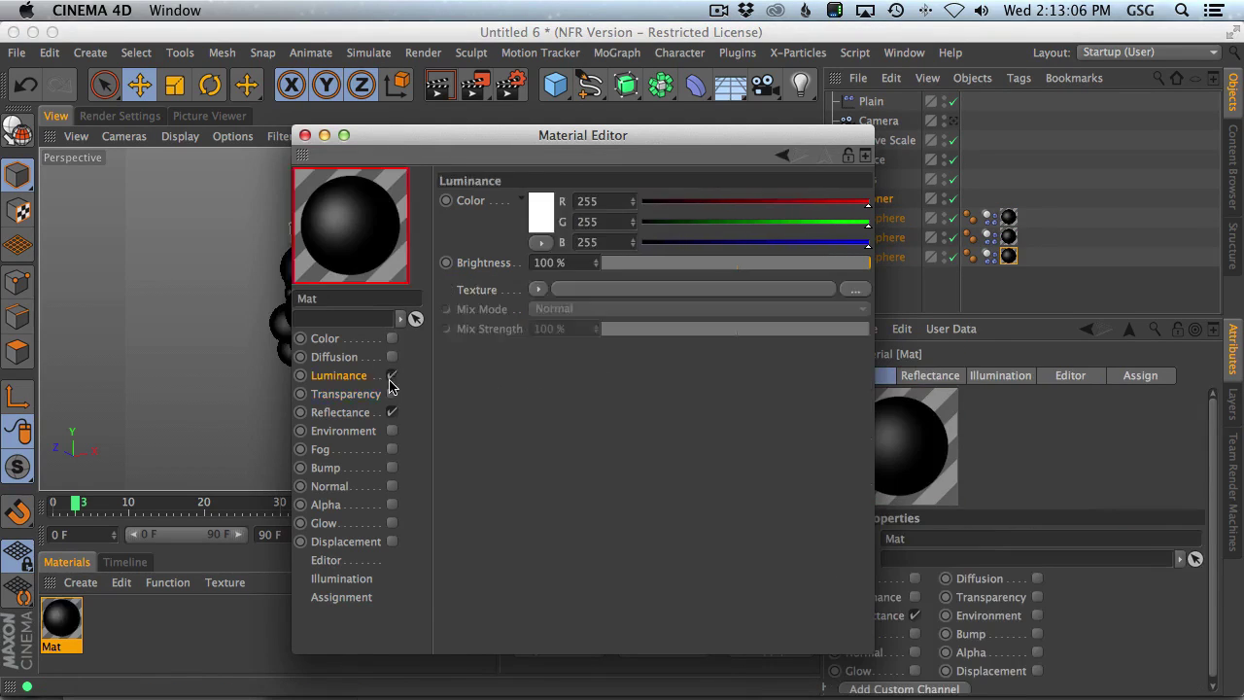
{"action": "left_click", "coordinate": [392, 412]}
Load the MoGraph Color Shader as the Luminance texture and move the Material Editor out of the way
{"action": "left_click", "coordinate": [537, 289]}
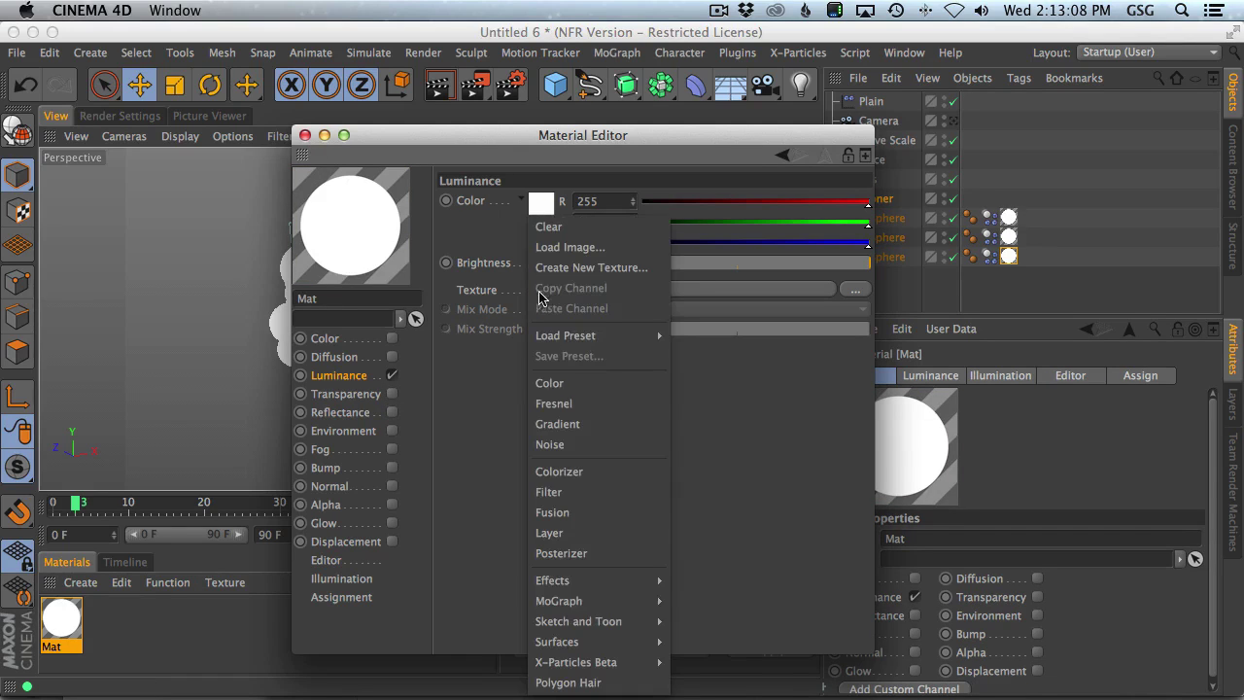
{"action": "mouse_move", "coordinate": [599, 605]}
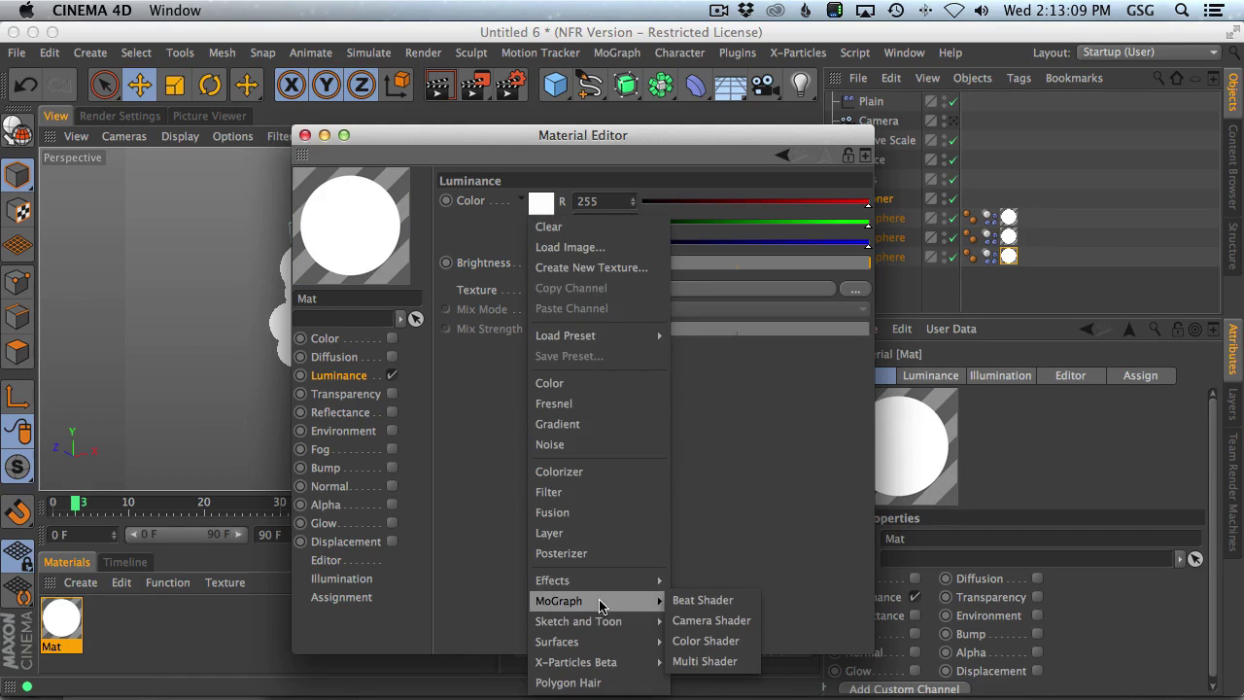
{"action": "left_click", "coordinate": [705, 641]}
{"action": "left_click", "coordinate": [556, 322]}
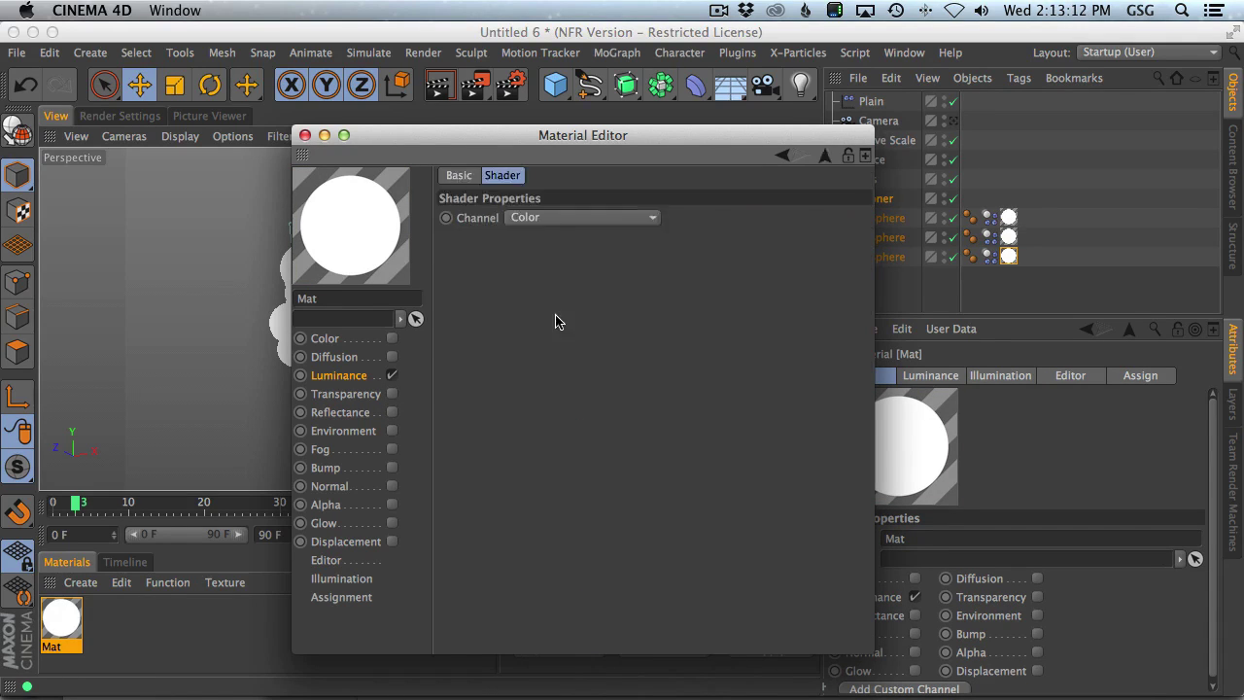
{"action": "left_click", "coordinate": [541, 229]}
{"action": "left_click", "coordinate": [488, 290]}
{"action": "left_click_drag", "start_coordinate": [416, 138], "coordinate": [350, 685]}
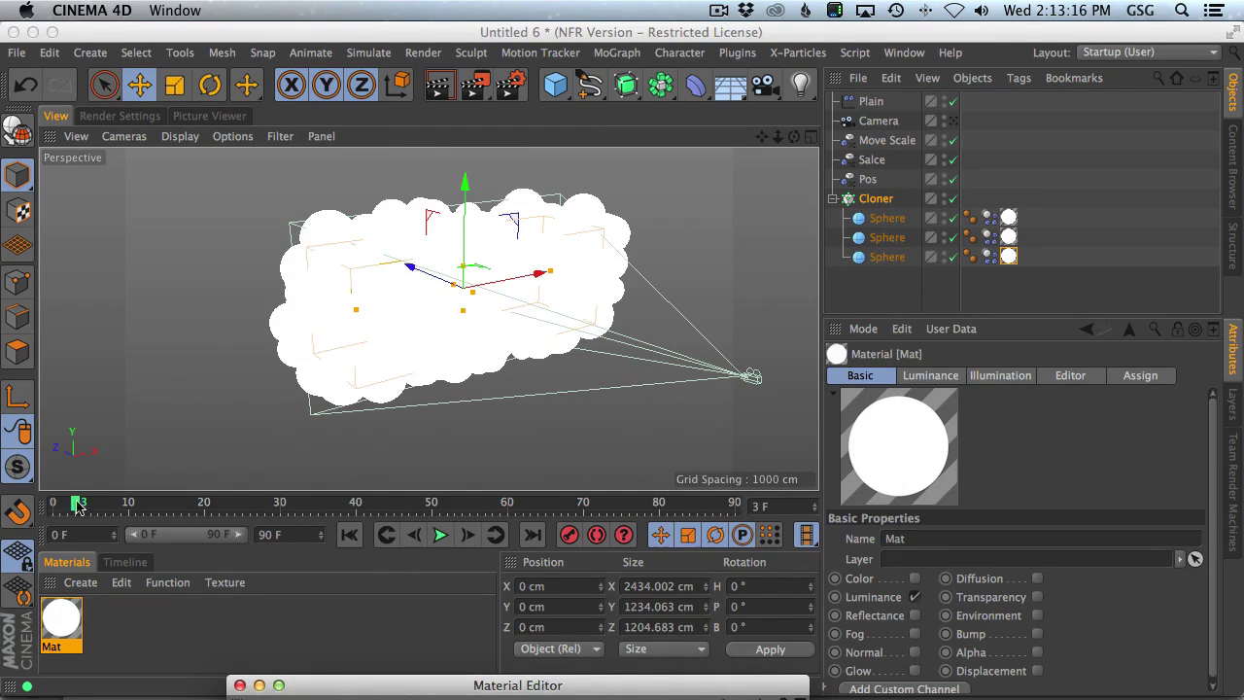
Return to frame 0 and compare the clone colors with the Plain effector disabled and enabled
{"action": "left_click_drag", "start_coordinate": [74, 508], "coordinate": [56, 507]}
{"action": "left_click", "coordinate": [871, 102]}
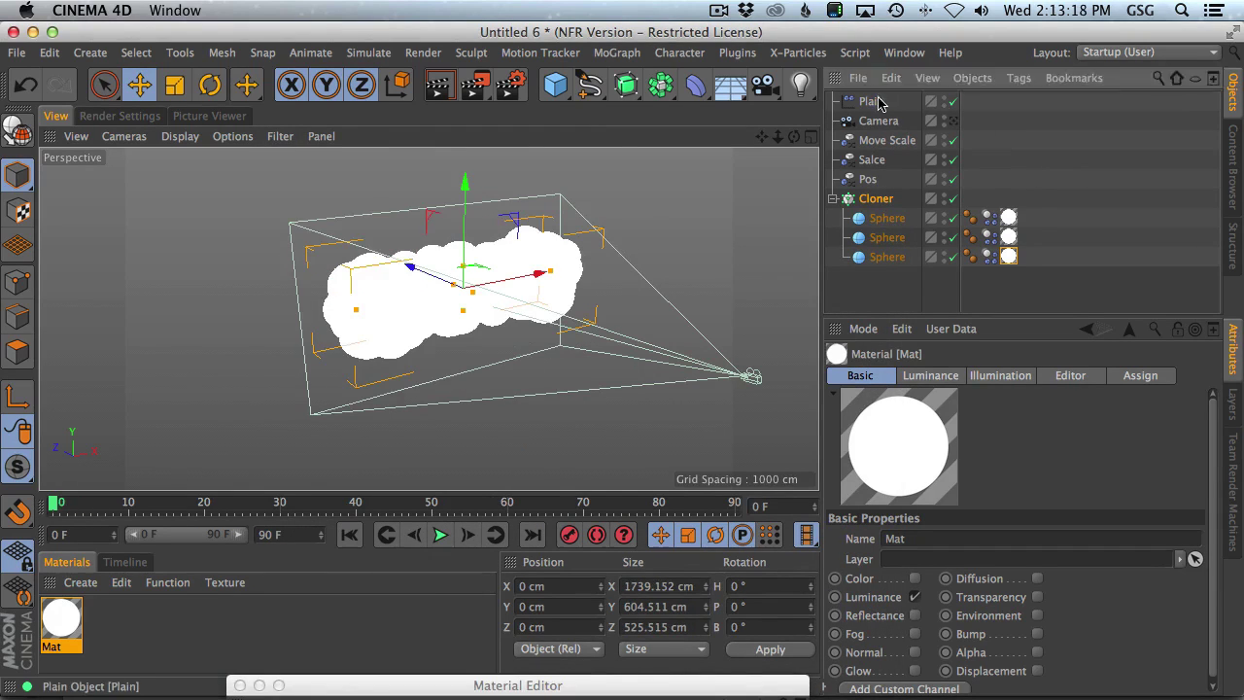
{"action": "left_click", "coordinate": [953, 102]}
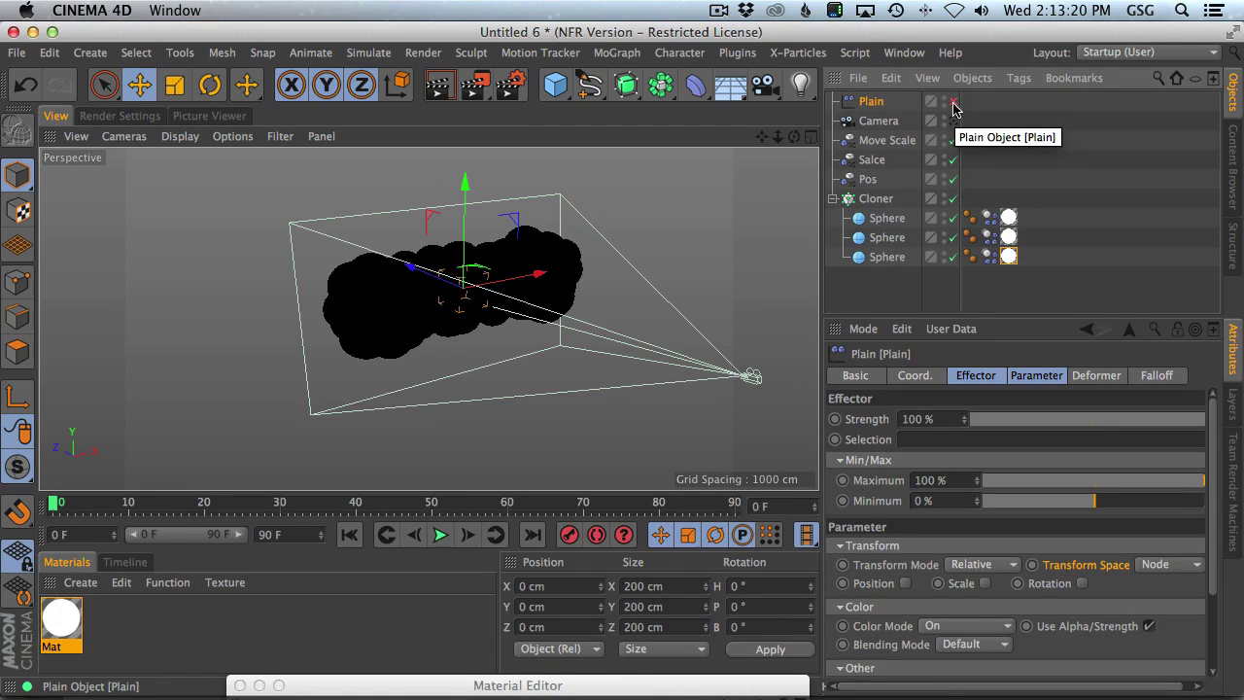
{"action": "left_click", "coordinate": [953, 102]}
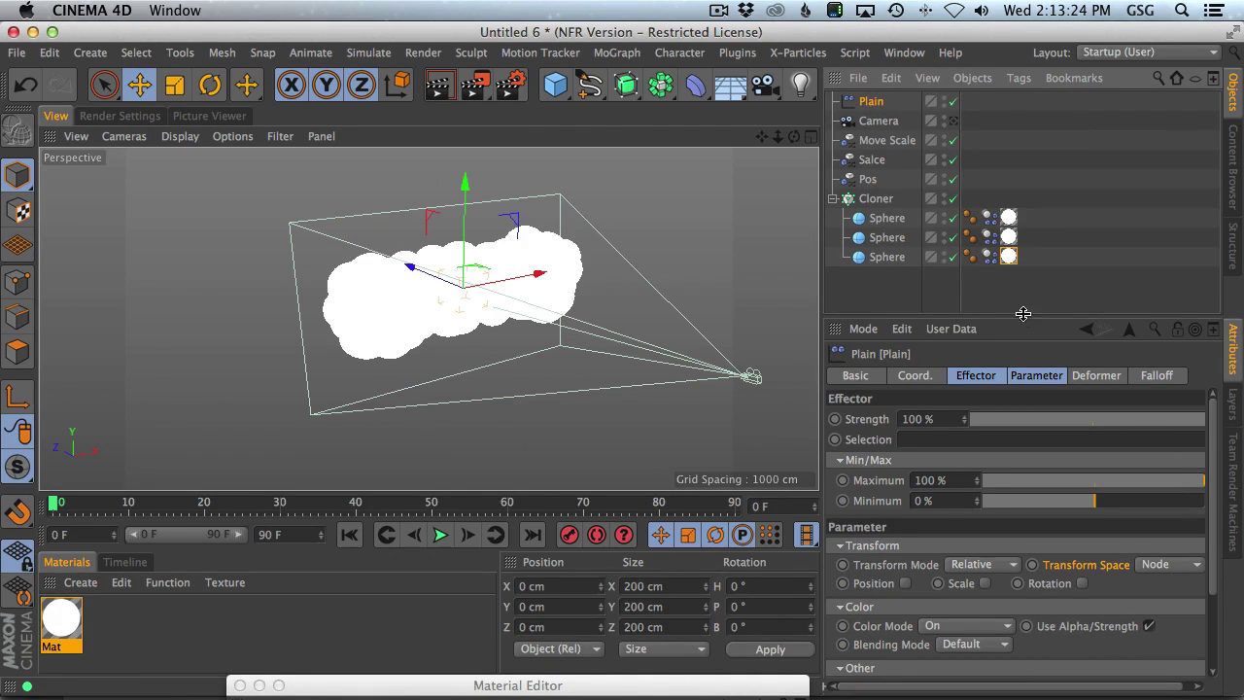
Give the Plain effector a Linear falloff oriented along +Y
{"action": "left_click_drag", "start_coordinate": [1022, 314], "coordinate": [1001, 216]}
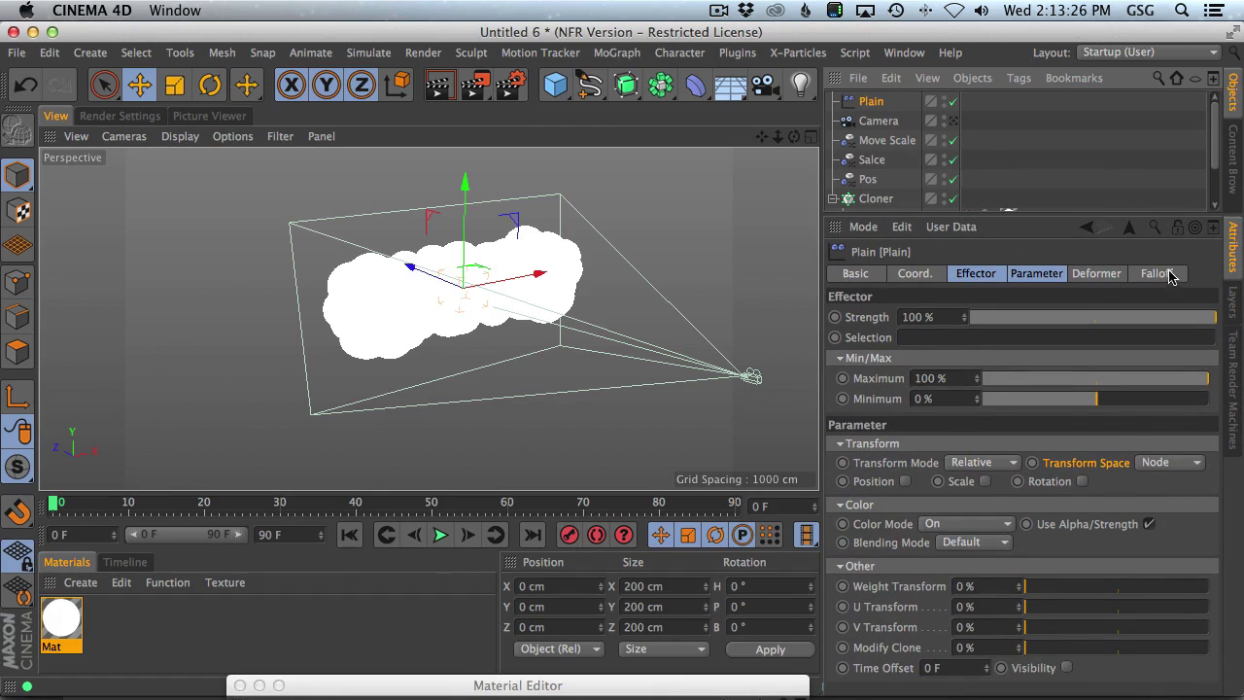
{"action": "left_click", "coordinate": [1168, 274]}
{"action": "left_click", "coordinate": [935, 315]}
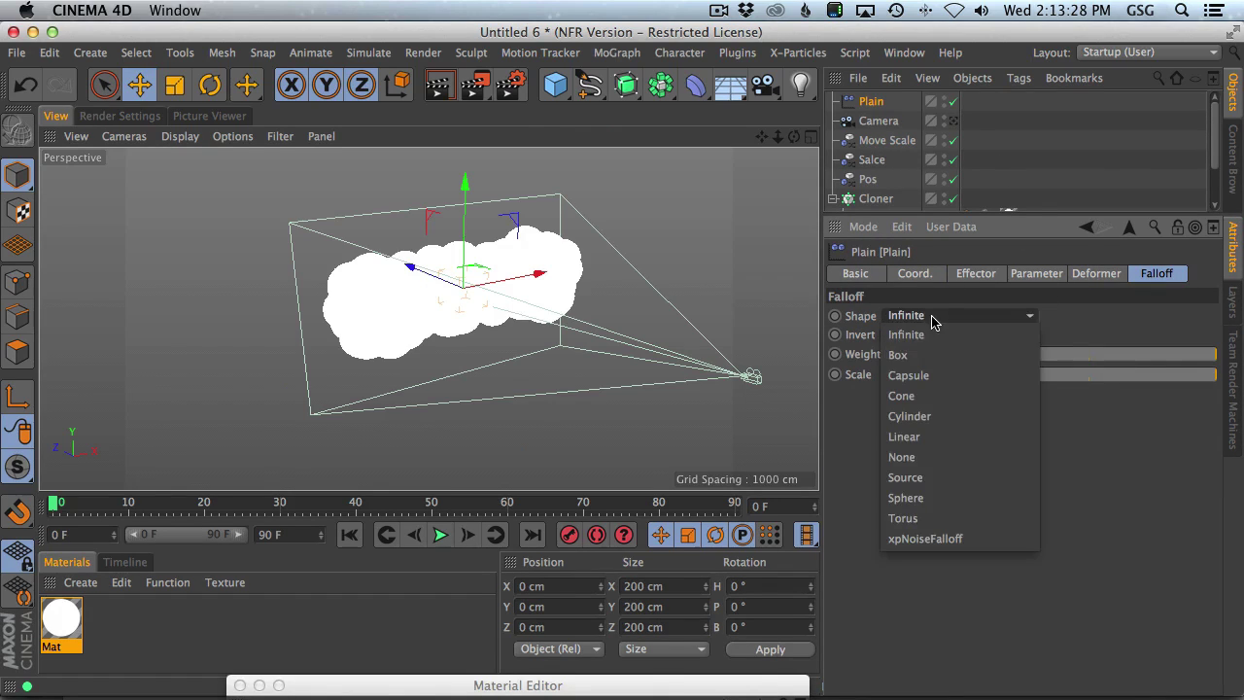
{"action": "left_click", "coordinate": [923, 444]}
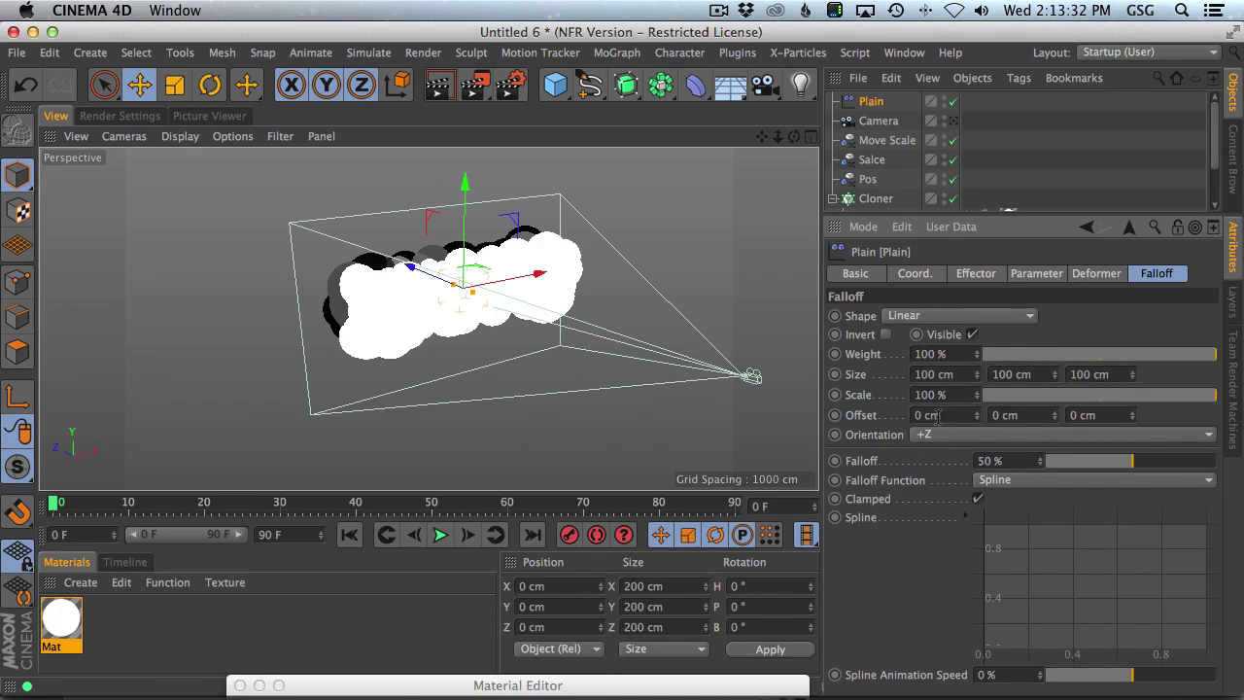
{"action": "left_click", "coordinate": [936, 435]}
{"action": "left_click", "coordinate": [939, 500]}
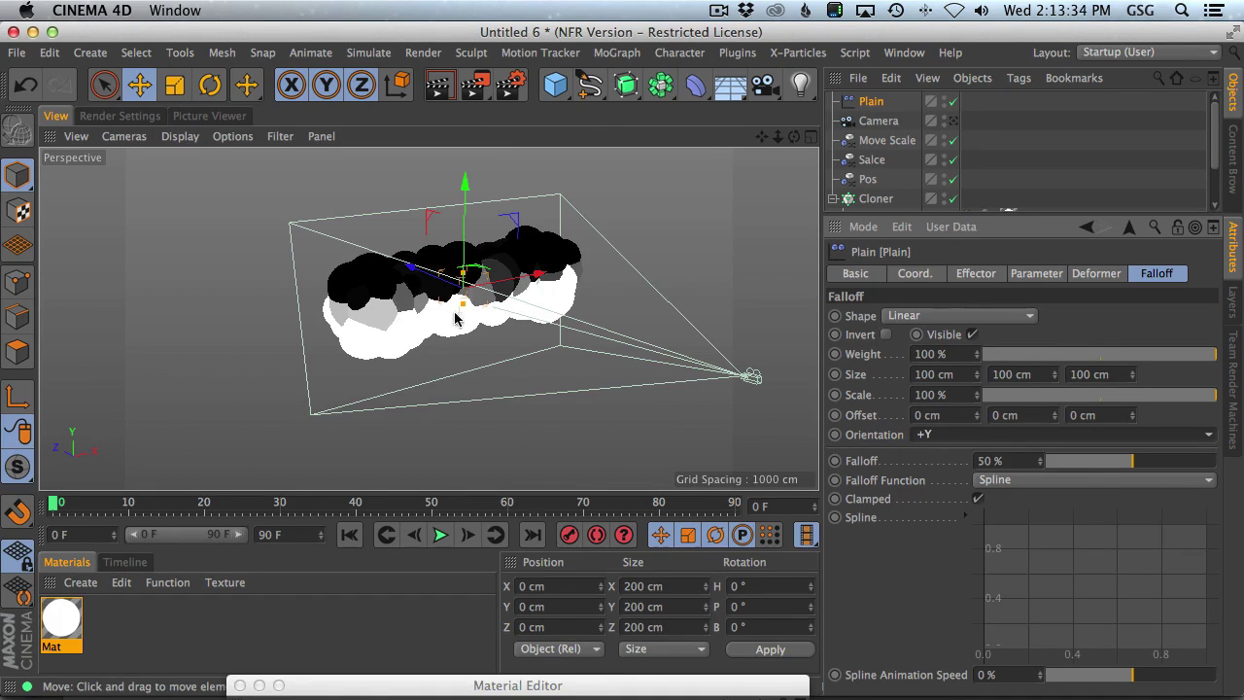
Set the linear falloff to 100% and enlarge its scale to 296%
{"action": "left_click_drag", "start_coordinate": [1124, 471], "coordinate": [1236, 471]}
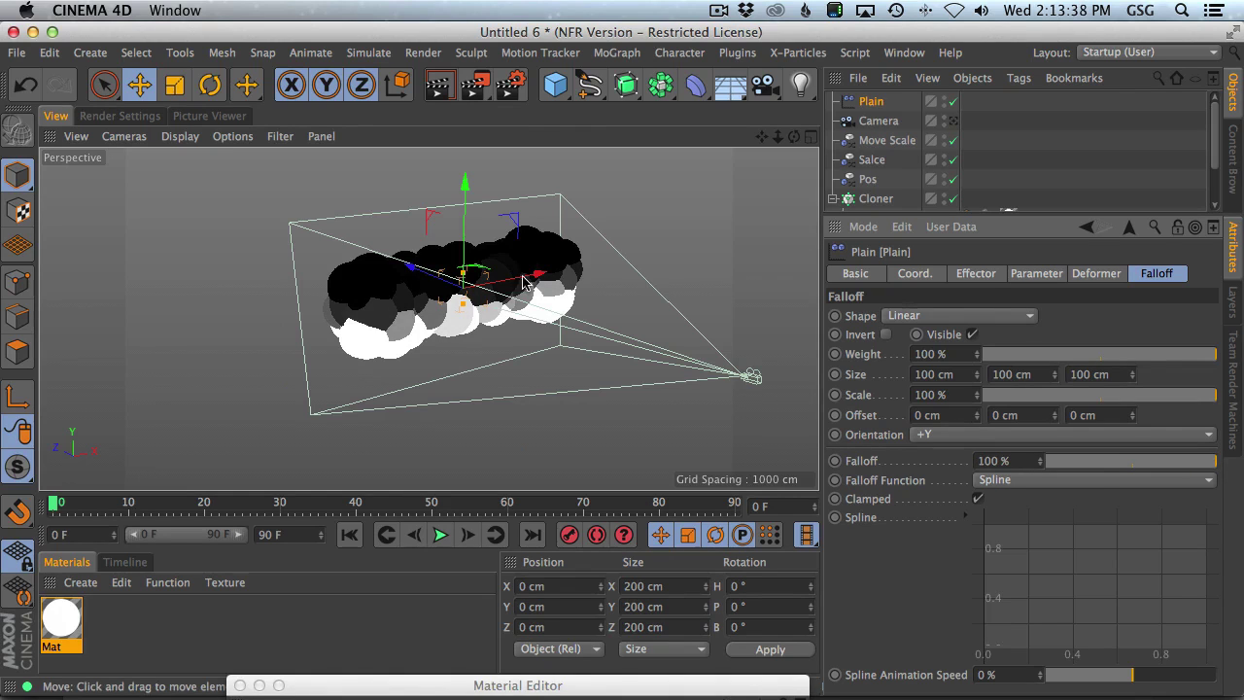
{"action": "left_click_drag", "start_coordinate": [976, 395], "coordinate": [976, 331]}
{"action": "left_click_drag", "start_coordinate": [460, 351], "coordinate": [462, 278]}
{"action": "key", "text": "super+z"}
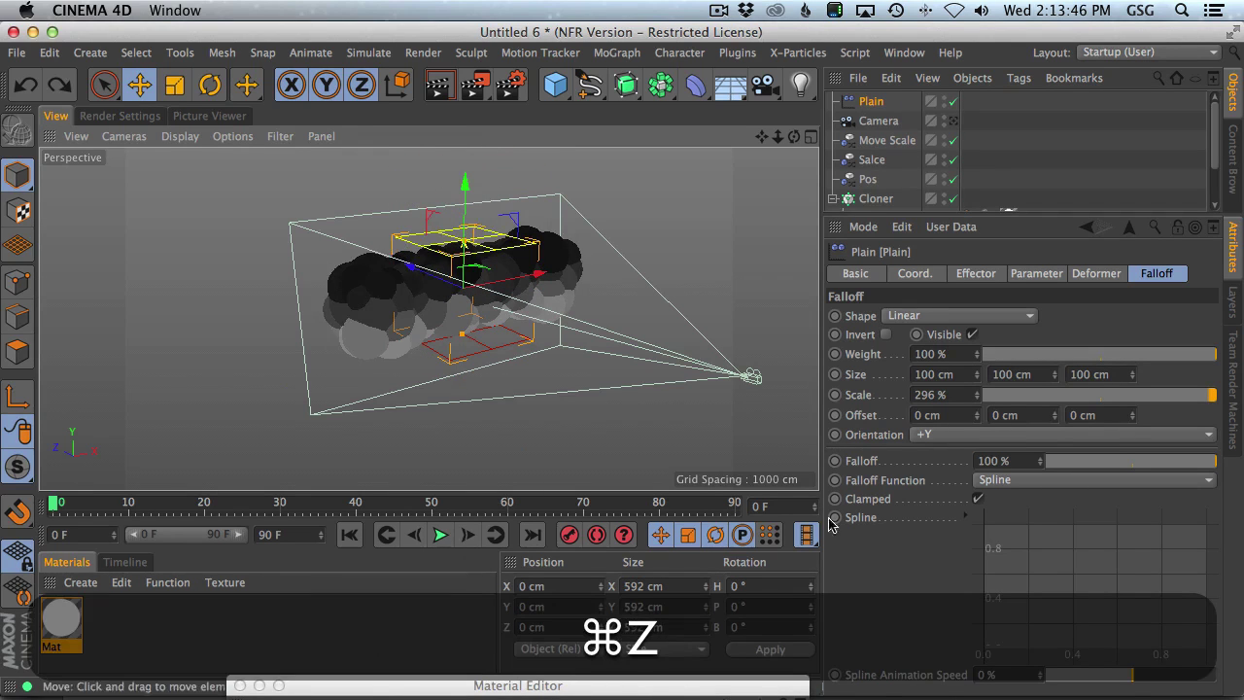
Shape the falloff spline into a symmetrical bell curve with a peak near the middle, zero ends and longer end tangents
{"action": "left_click", "coordinate": [1035, 598], "text": "super"}
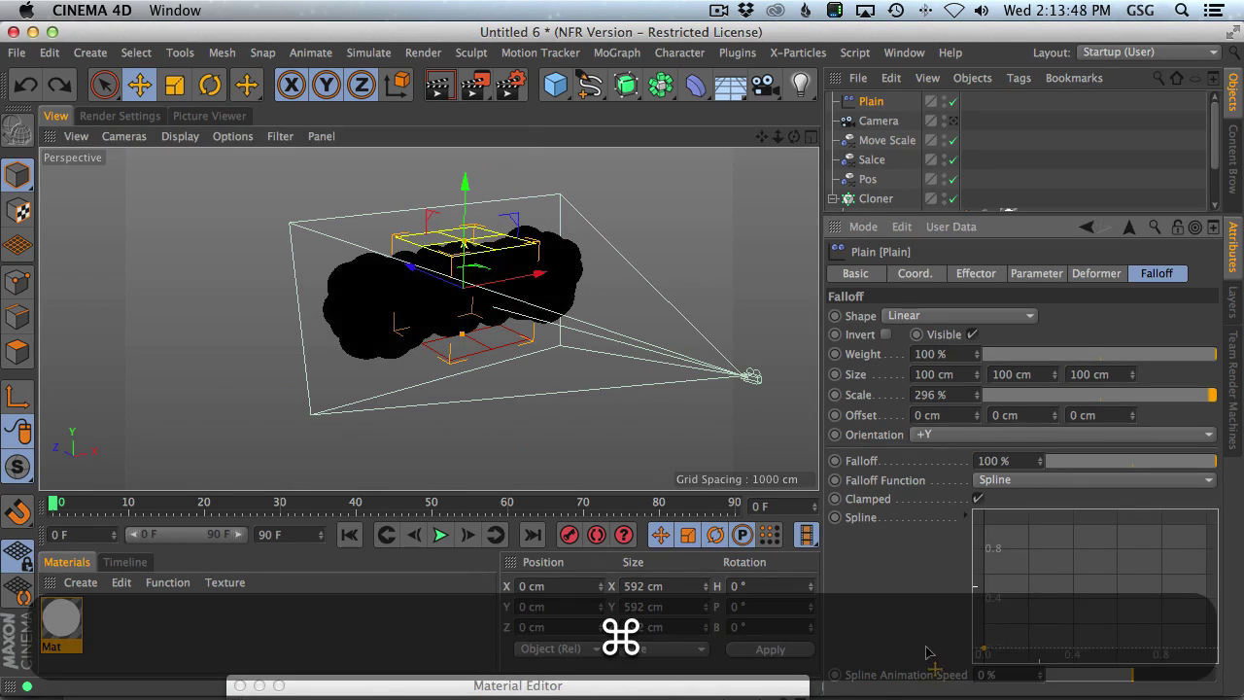
{"action": "left_click_drag", "start_coordinate": [1089, 627], "coordinate": [1038, 531], "text": "super"}
{"action": "left_click", "coordinate": [986, 649]}
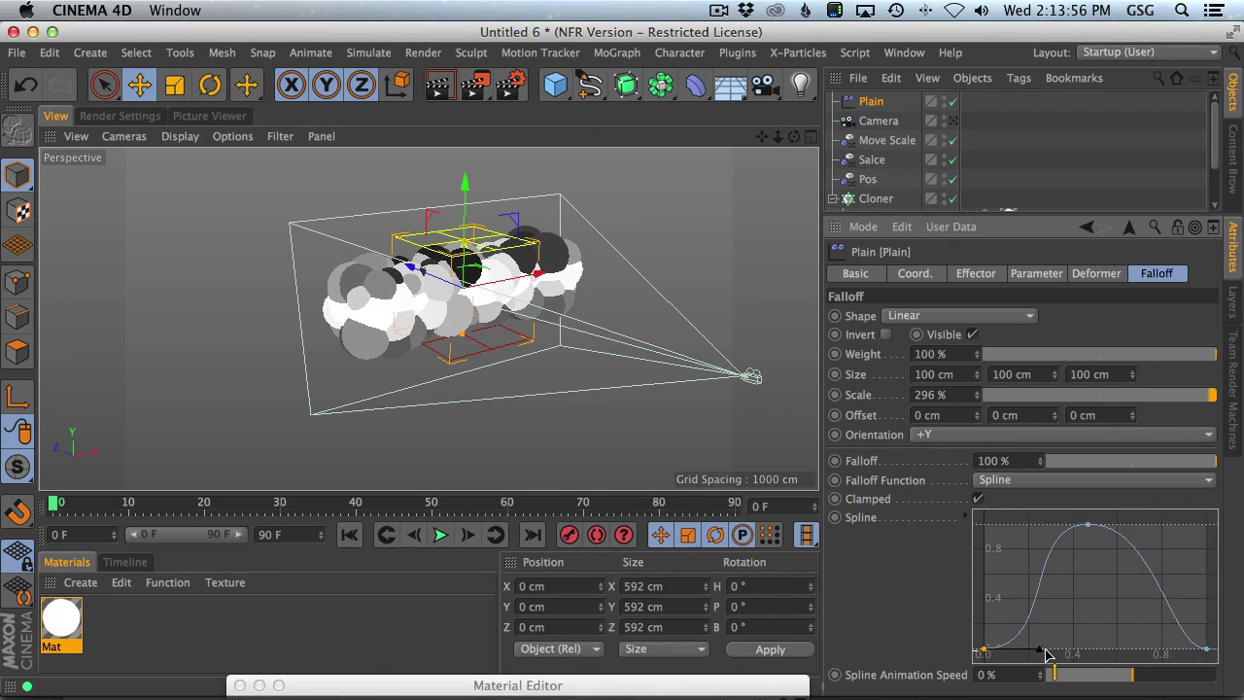
{"action": "left_click_drag", "start_coordinate": [1048, 653], "coordinate": [1069, 653]}
{"action": "left_click", "coordinate": [1206, 648]}
{"action": "left_click_drag", "start_coordinate": [1176, 651], "coordinate": [1140, 651]}
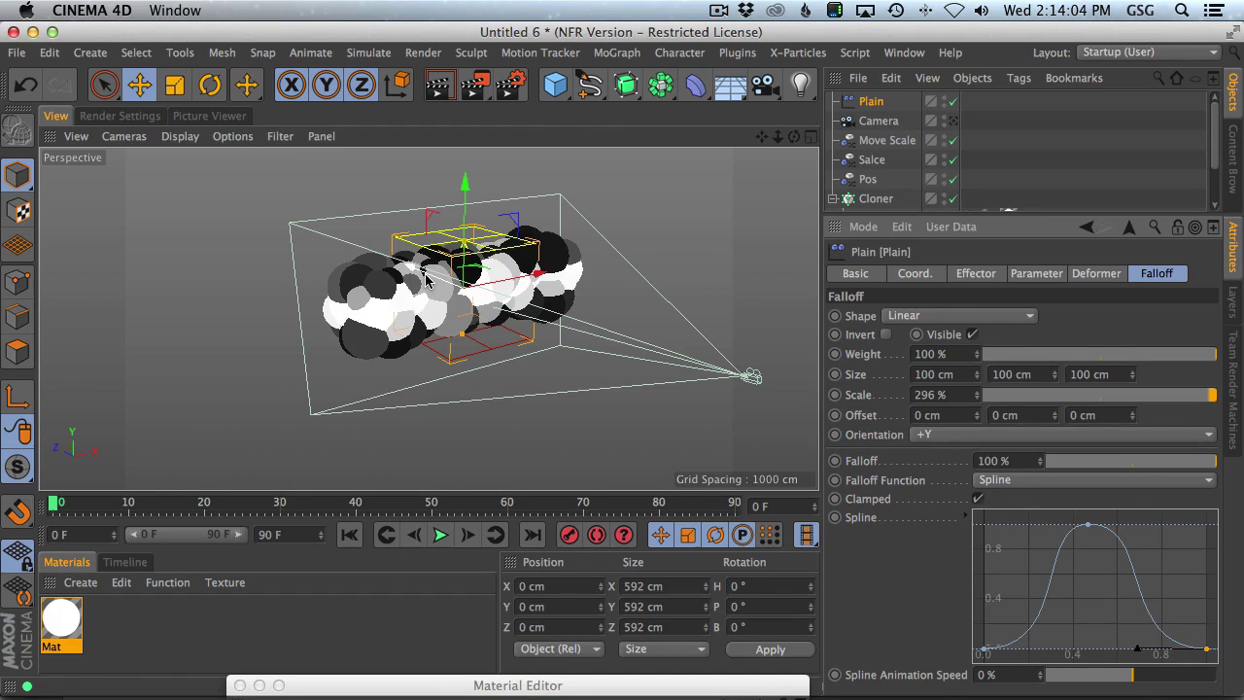
Switch the Plain effector's falloff shape to Box and stretch its X size to about 720 cm along the cluster
{"action": "left_click", "coordinate": [936, 316]}
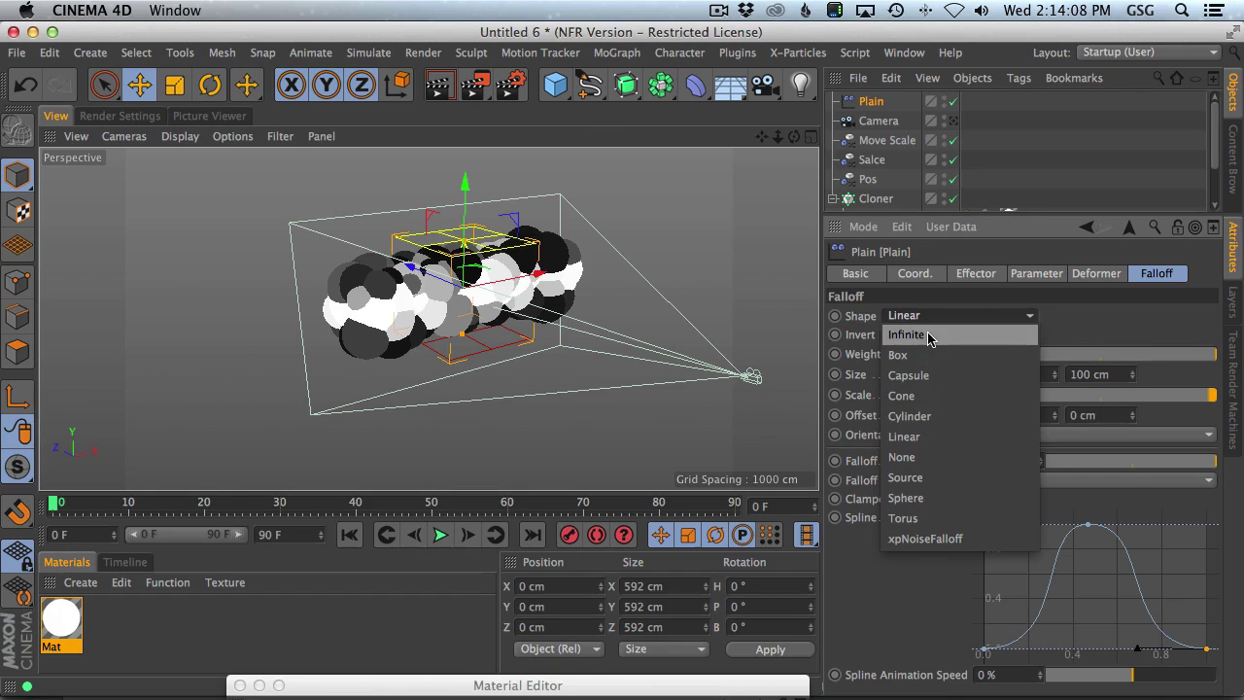
{"action": "left_click", "coordinate": [899, 355]}
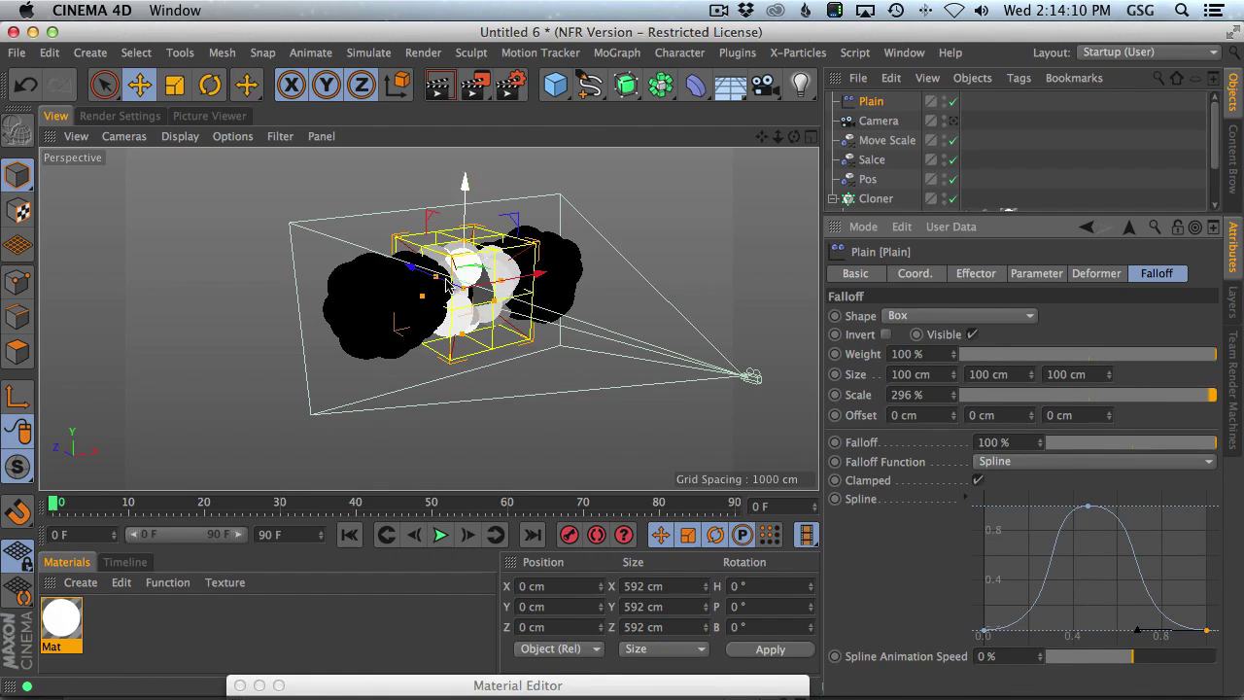
{"action": "mouse_move", "coordinate": [412, 271]}
{"action": "left_mouse_down"}
{"action": "mouse_move", "coordinate": [393, 272]}
{"action": "mouse_move", "coordinate": [409, 271]}
{"action": "left_mouse_up"}
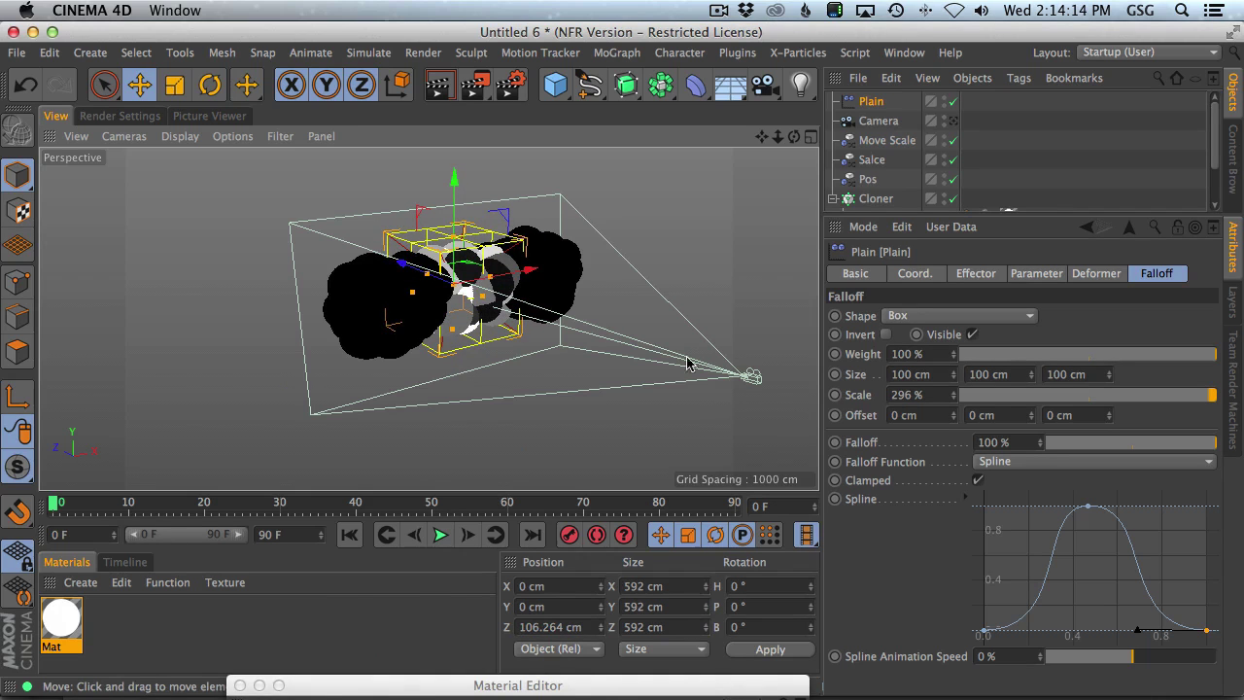
{"action": "left_click_drag", "start_coordinate": [486, 276], "coordinate": [671, 268]}
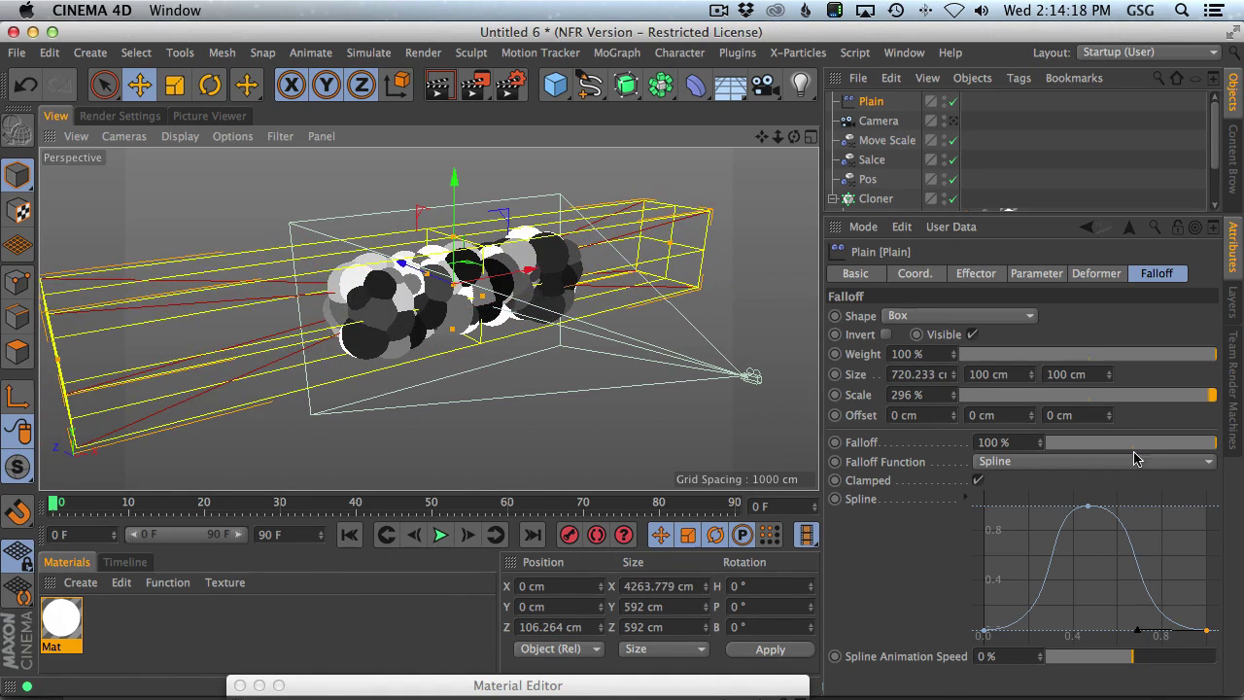
Set the box falloff's Z size to 214 cm and falloff to 25%, and move the effector to about Z 498 cm
{"action": "left_click_drag", "start_coordinate": [1180, 443], "coordinate": [1145, 442]}
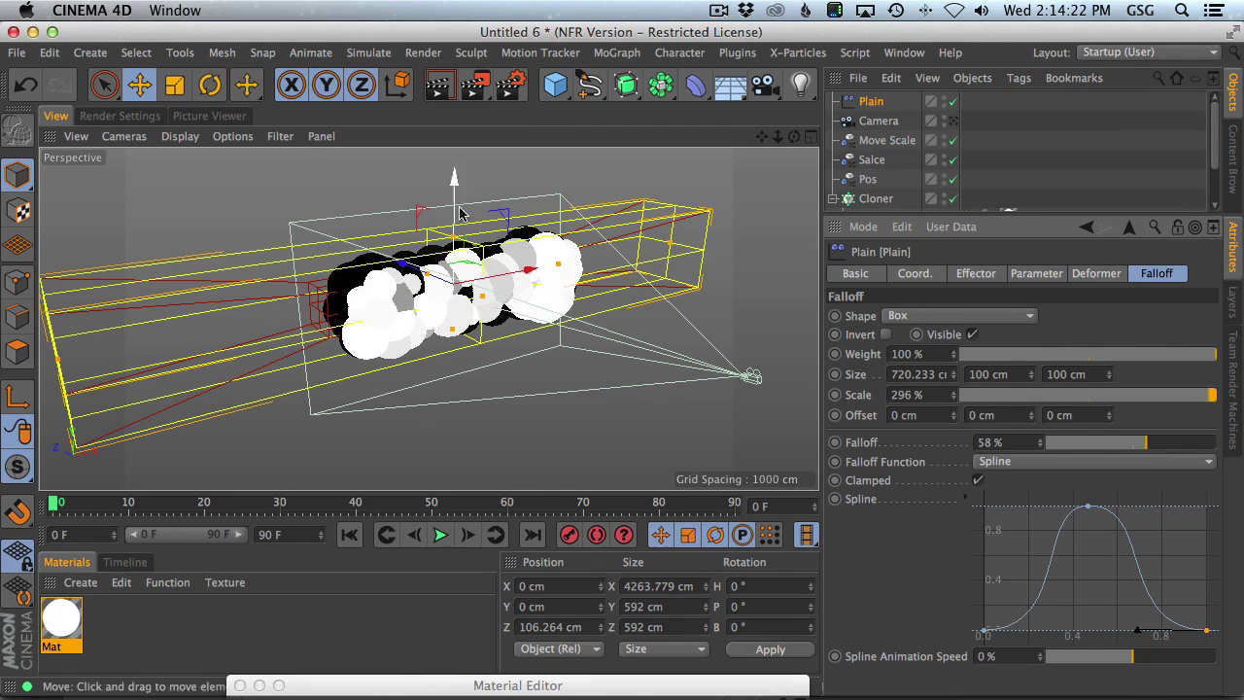
{"action": "left_click_drag", "start_coordinate": [454, 190], "coordinate": [398, 263]}
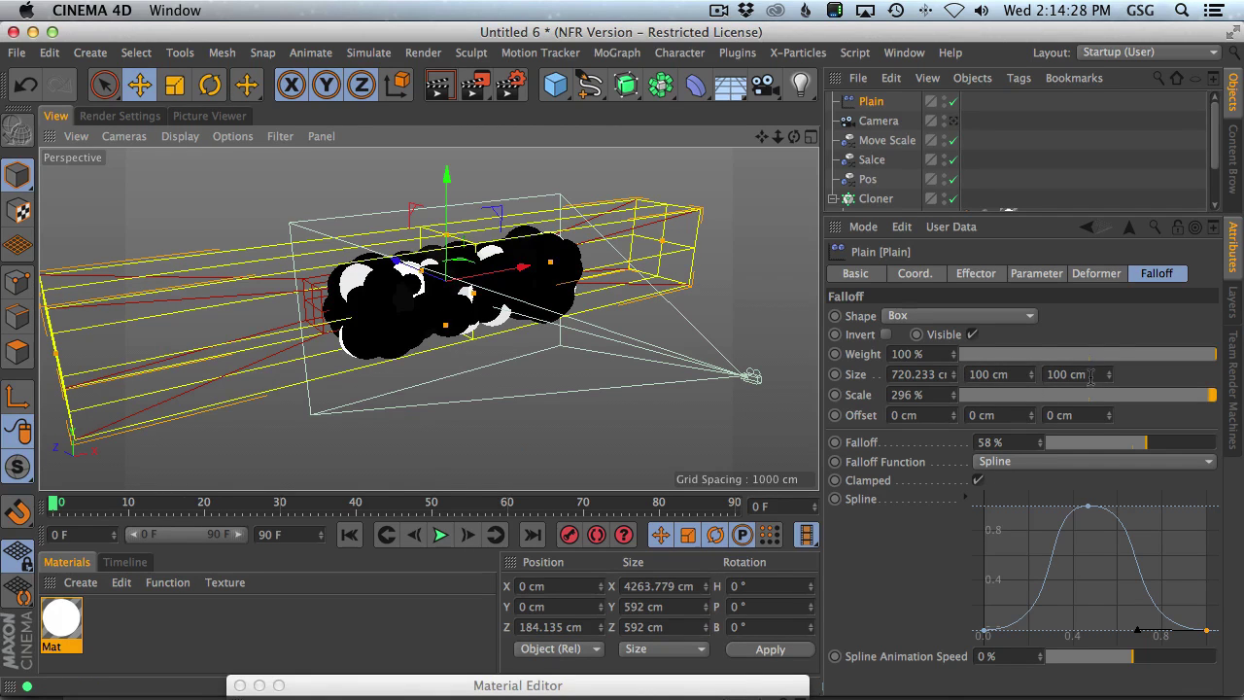
{"action": "mouse_move", "coordinate": [1109, 374]}
{"action": "left_mouse_down"}
{"action": "mouse_move", "coordinate": [1109, 339]}
{"action": "mouse_move", "coordinate": [1109, 352]}
{"action": "left_mouse_up"}
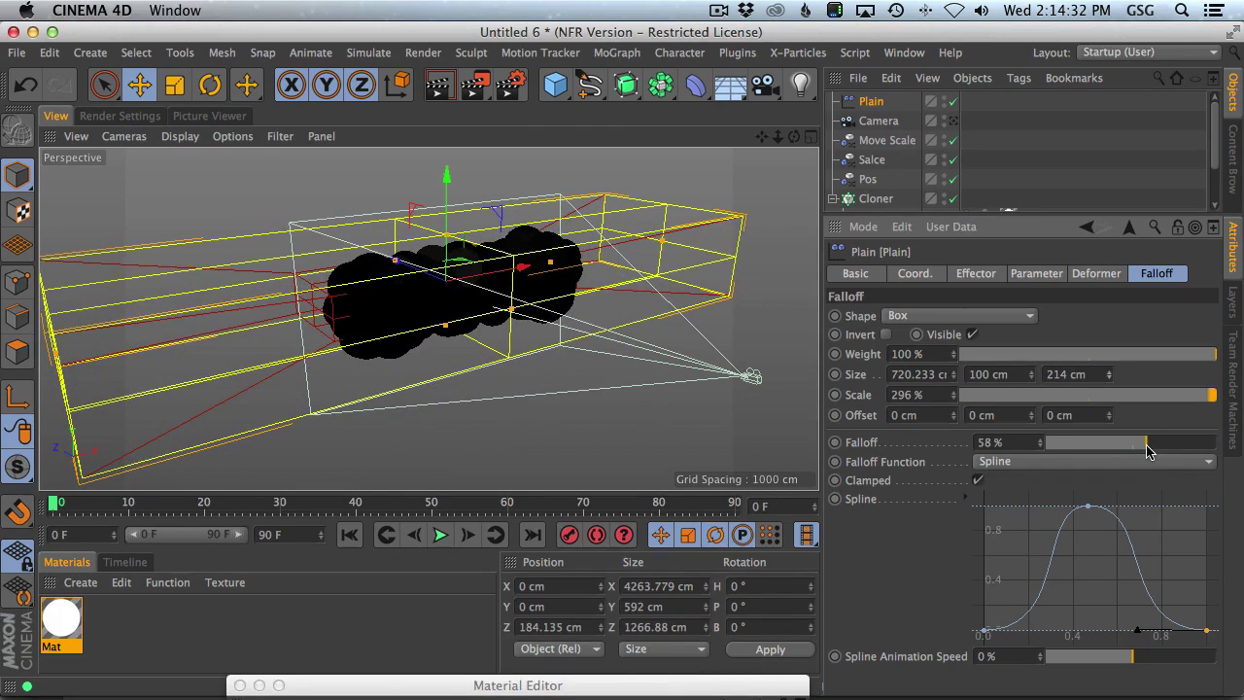
{"action": "left_click_drag", "start_coordinate": [1130, 443], "coordinate": [1091, 443]}
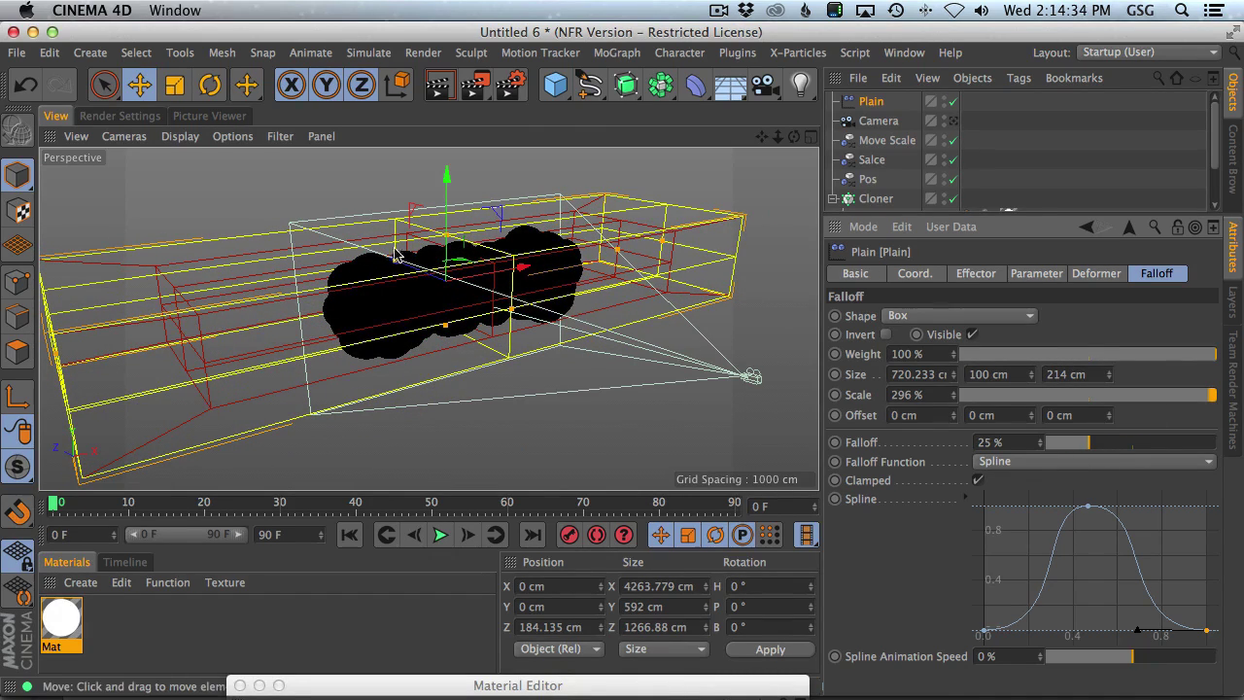
{"action": "mouse_move", "coordinate": [401, 266]}
{"action": "left_mouse_down"}
{"action": "mouse_move", "coordinate": [374, 255]}
{"action": "mouse_move", "coordinate": [393, 267]}
{"action": "left_mouse_up"}
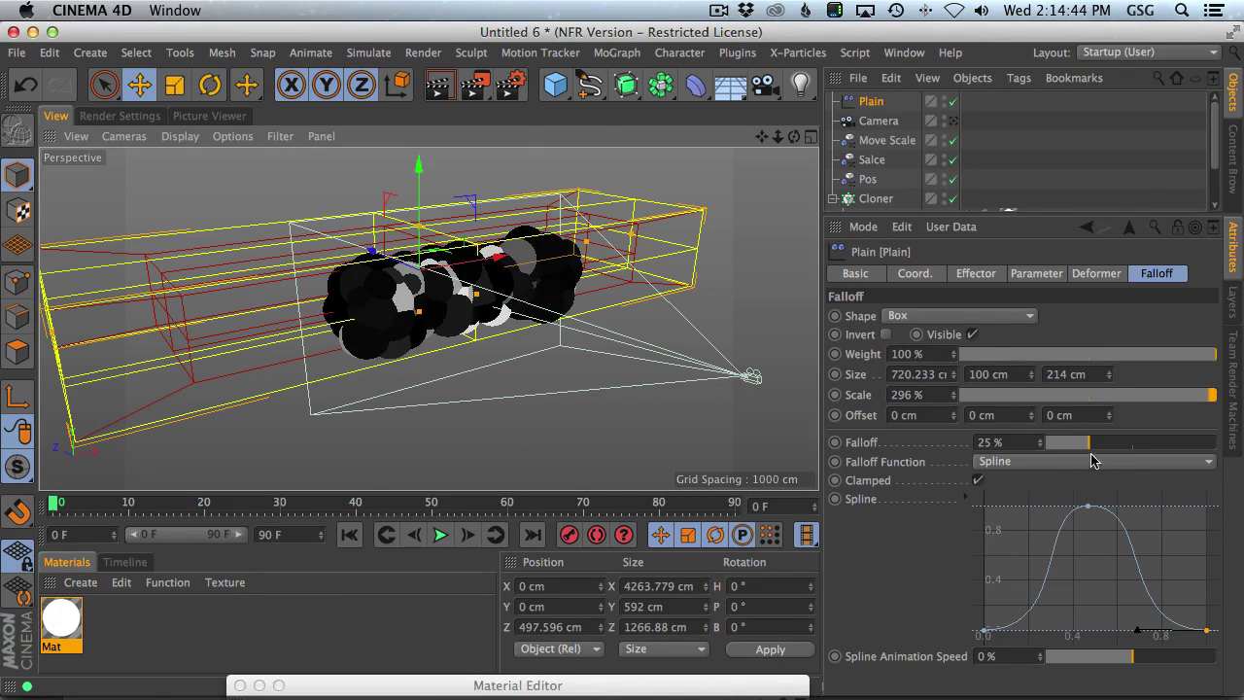
Reduce the falloff to 19% and reshape the spline with its first point moved inward and two points forming a wider top
{"action": "mouse_move", "coordinate": [1089, 444]}
{"action": "left_mouse_down"}
{"action": "mouse_move", "coordinate": [1050, 443]}
{"action": "mouse_move", "coordinate": [1079, 445]}
{"action": "left_mouse_up"}
{"action": "left_click_drag", "start_coordinate": [1074, 523], "coordinate": [1151, 479]}
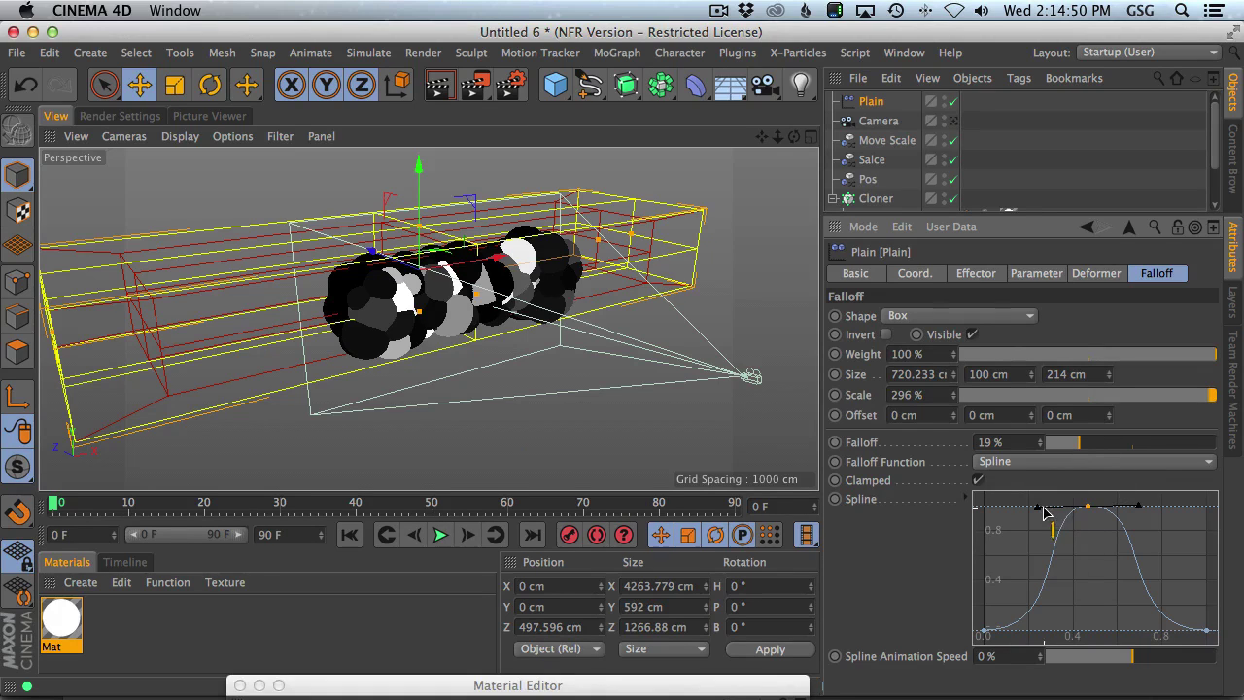
{"action": "left_click", "coordinate": [1084, 622]}
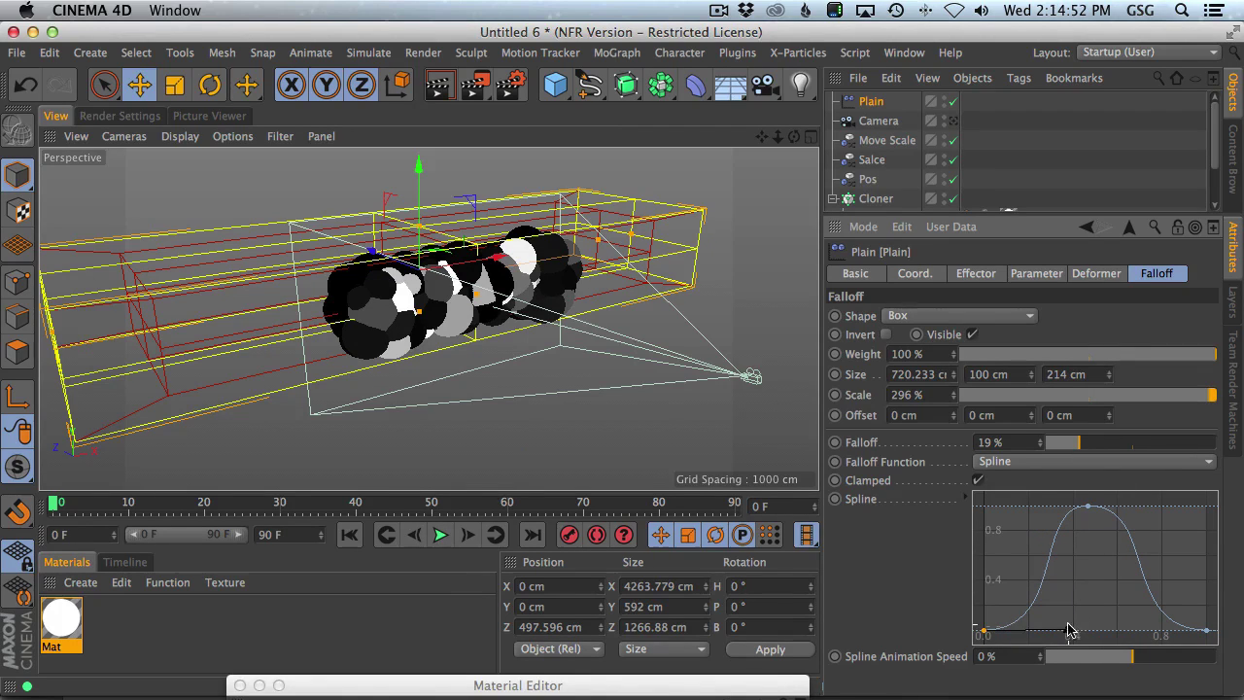
{"action": "left_click_drag", "start_coordinate": [985, 634], "coordinate": [1025, 630]}
{"action": "left_click", "coordinate": [1122, 506], "text": "super"}
{"action": "left_click", "coordinate": [1066, 505], "text": "super"}
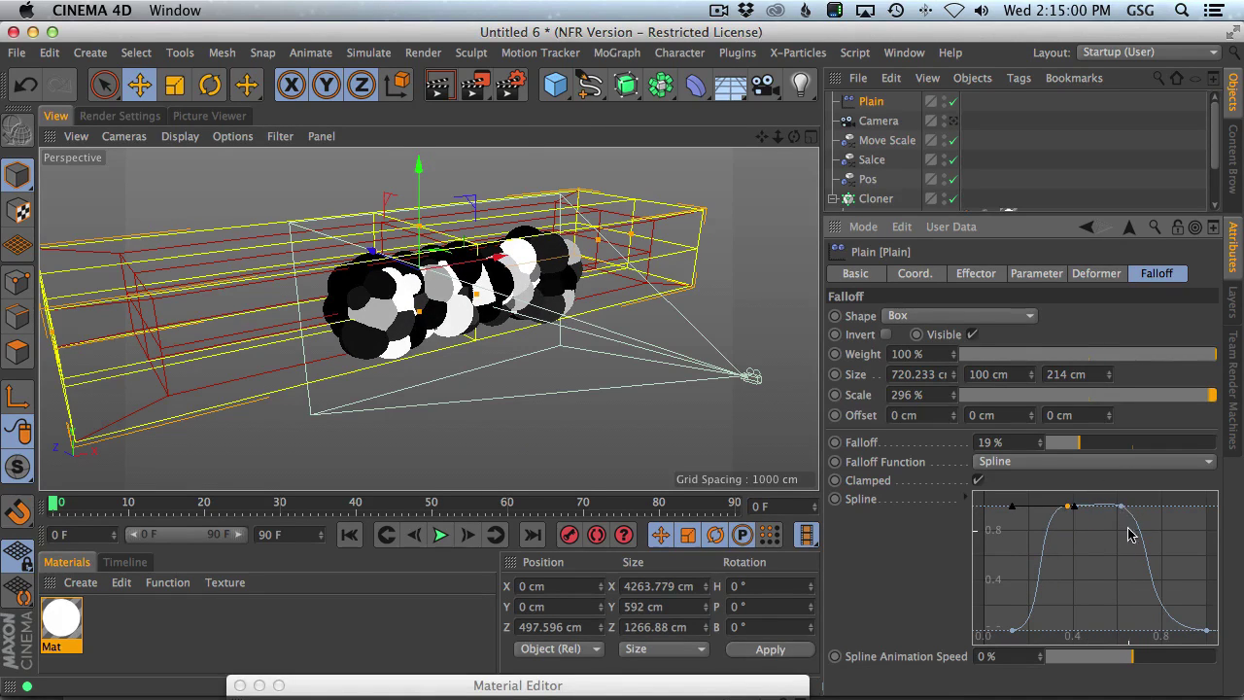
Discard the custom shape of the Plain effector's falloff spline by applying the linear preset and resetting the Spline parameter
{"action": "left_click", "coordinate": [1205, 631]}
{"action": "left_click_drag", "start_coordinate": [1205, 632], "coordinate": [1178, 630]}
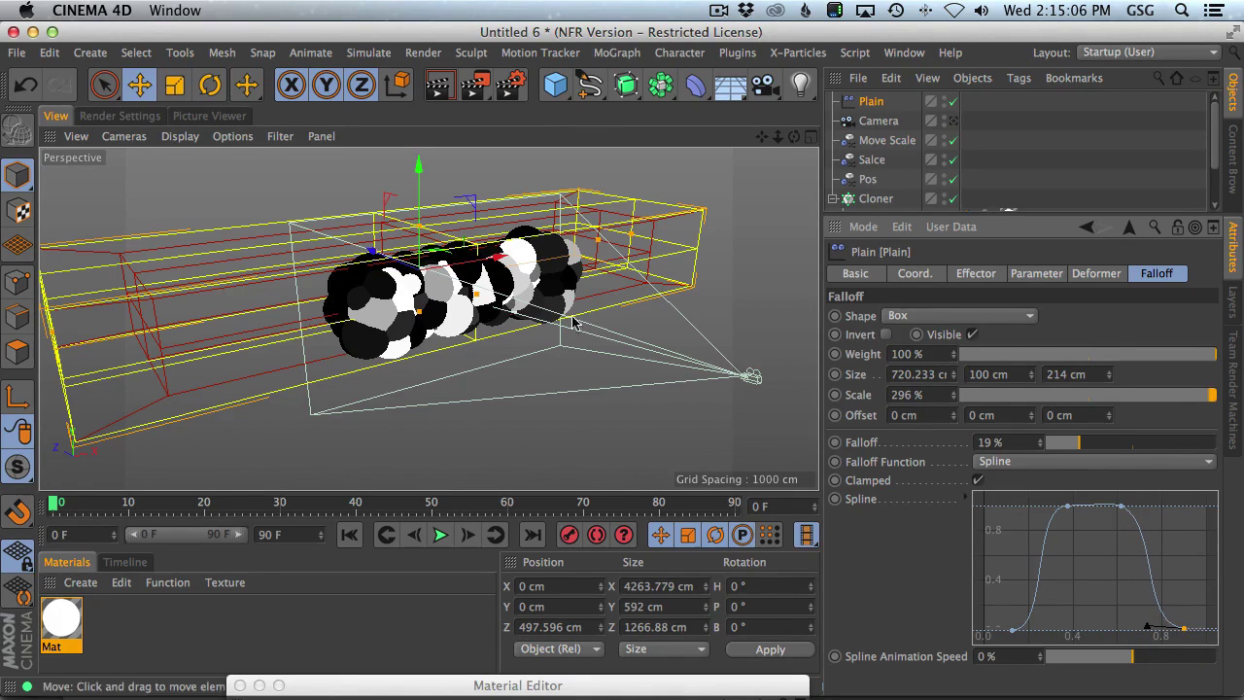
{"action": "right_click", "coordinate": [1057, 567]}
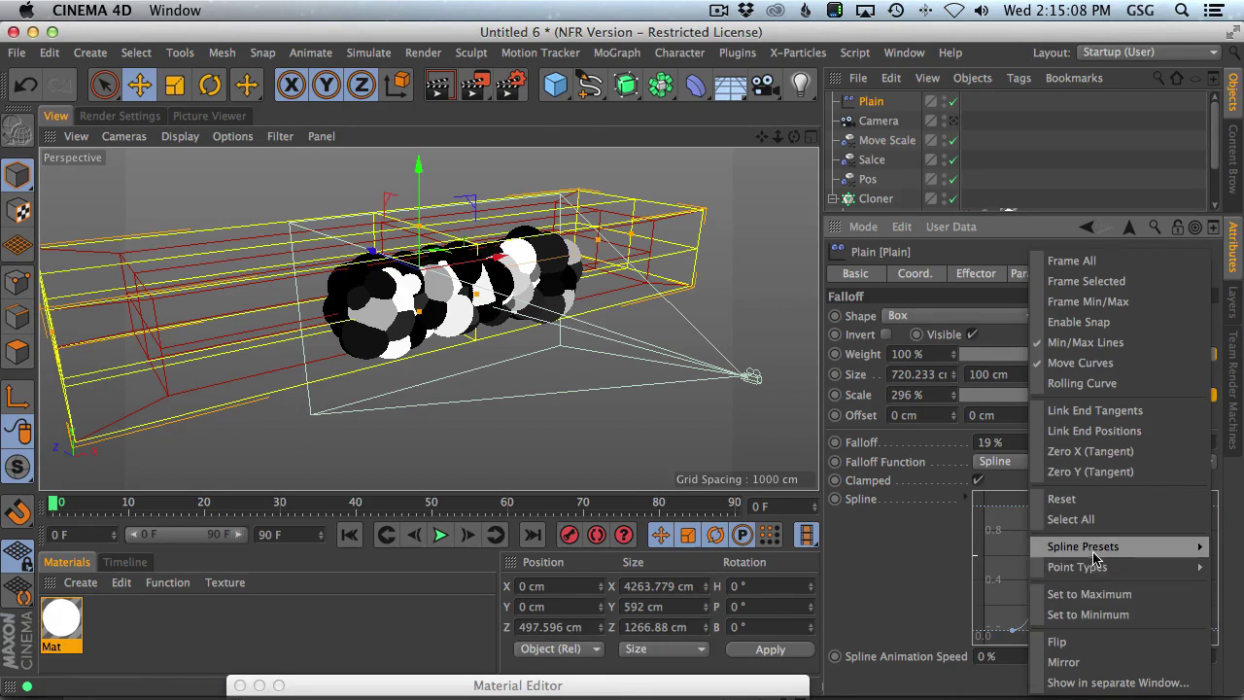
{"action": "mouse_move", "coordinate": [1095, 550]}
{"action": "left_click", "coordinate": [1001, 545]}
{"action": "right_click", "coordinate": [1075, 540]}
{"action": "left_click", "coordinate": [1145, 574]}
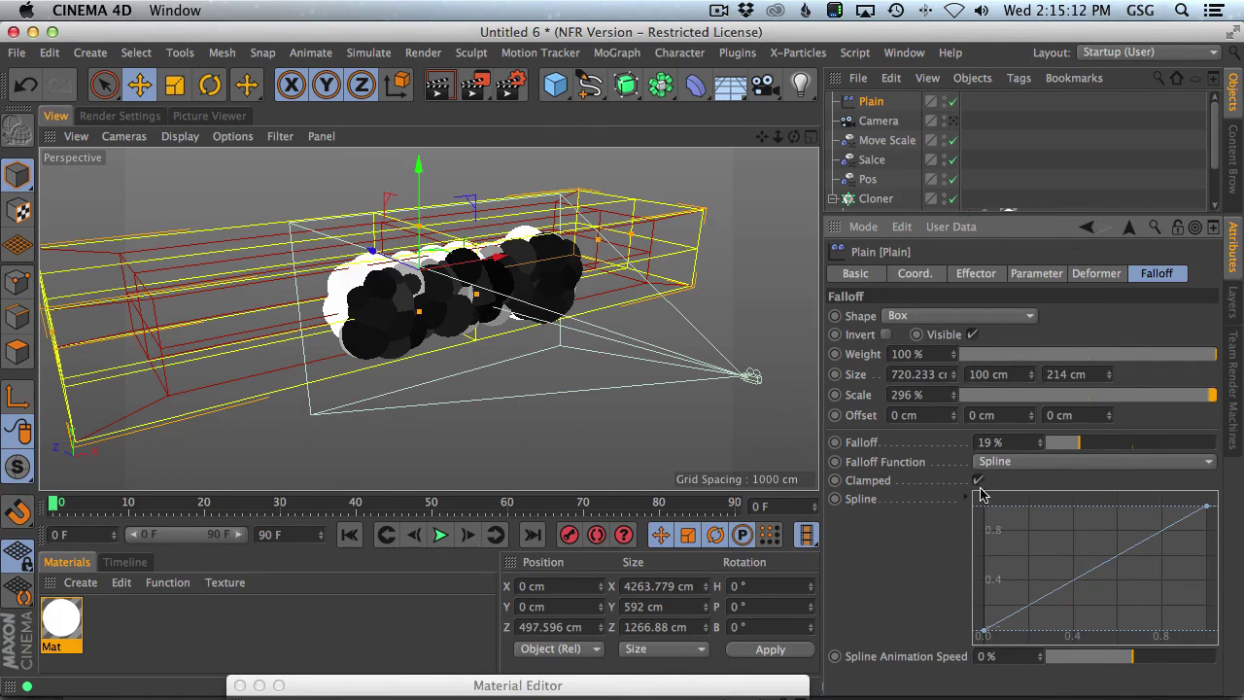
{"action": "right_click", "coordinate": [904, 498]}
{"action": "left_click", "coordinate": [960, 520]}
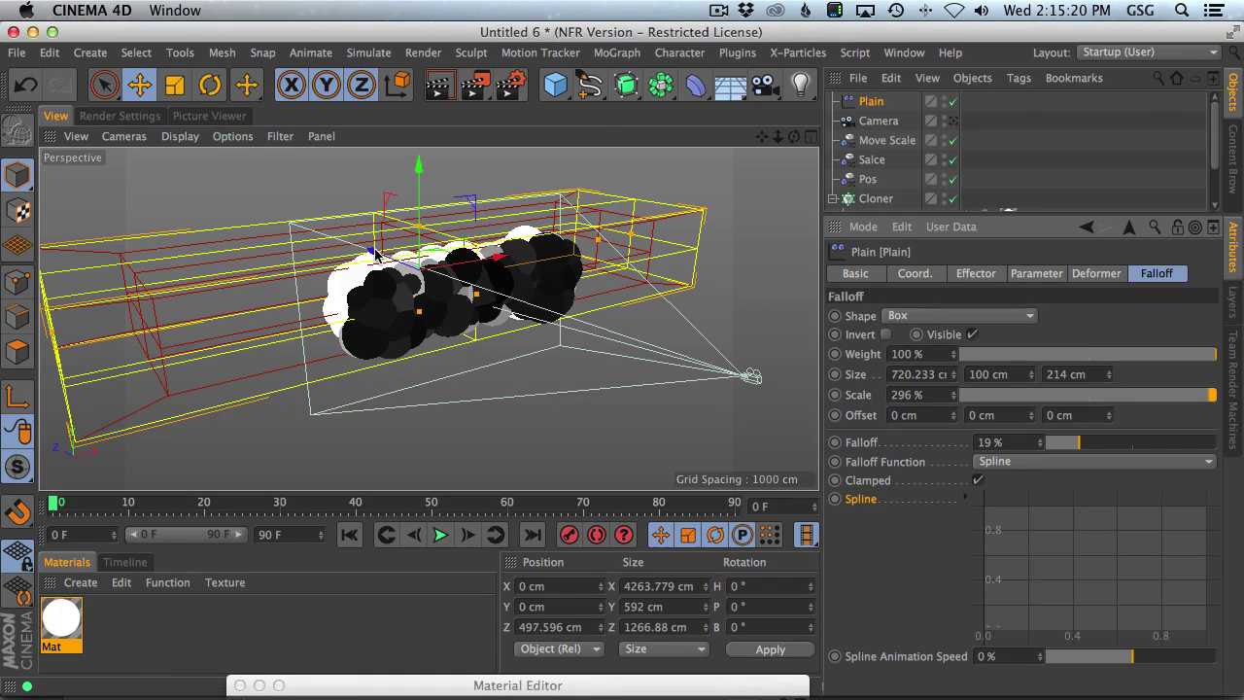
Move the Plain effector to about Y 49 cm and Z 423 cm, reduce its box Z size to about 191 cm and falloff to 11%
{"action": "left_click_drag", "start_coordinate": [376, 253], "coordinate": [375, 257]}
{"action": "left_click_drag", "start_coordinate": [423, 163], "coordinate": [420, 233]}
{"action": "left_click", "coordinate": [1066, 443]}
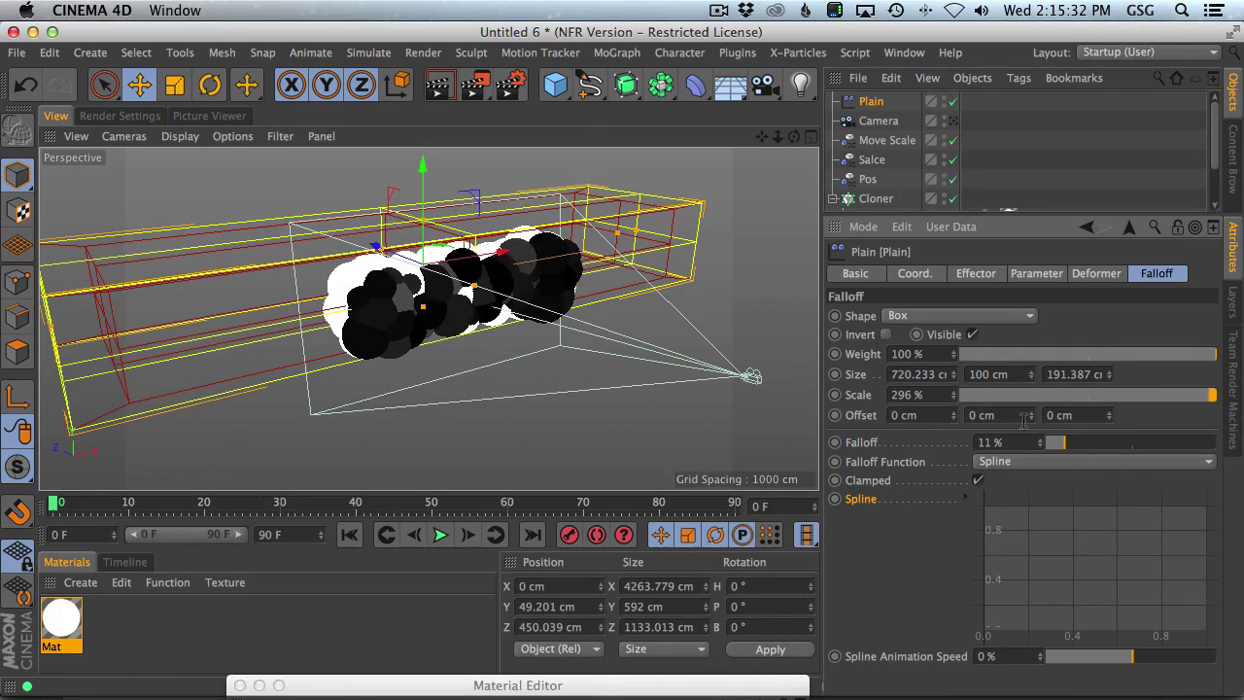
{"action": "left_click_drag", "start_coordinate": [378, 247], "coordinate": [395, 262]}
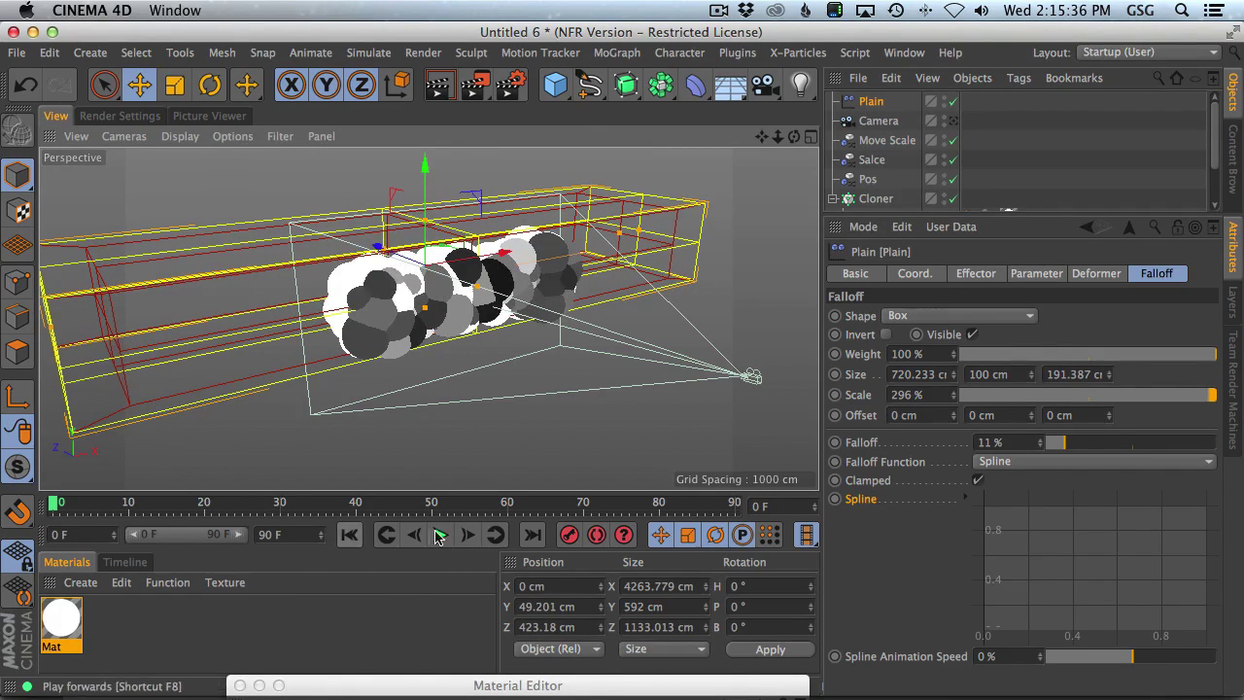
Advance to frame 3 and lower the Plain effector below the sphere cluster to about Y -572 cm
{"action": "left_click", "coordinate": [468, 536]}
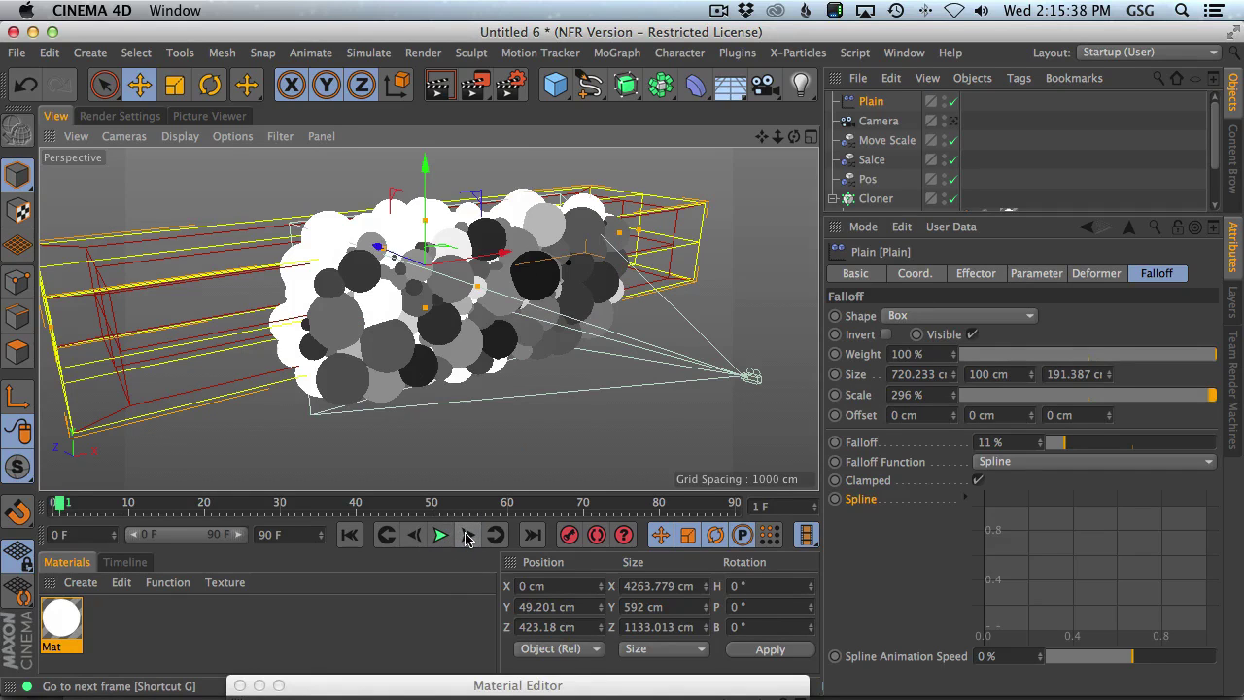
{"action": "left_click", "coordinate": [467, 536]}
{"action": "left_click", "coordinate": [467, 536]}
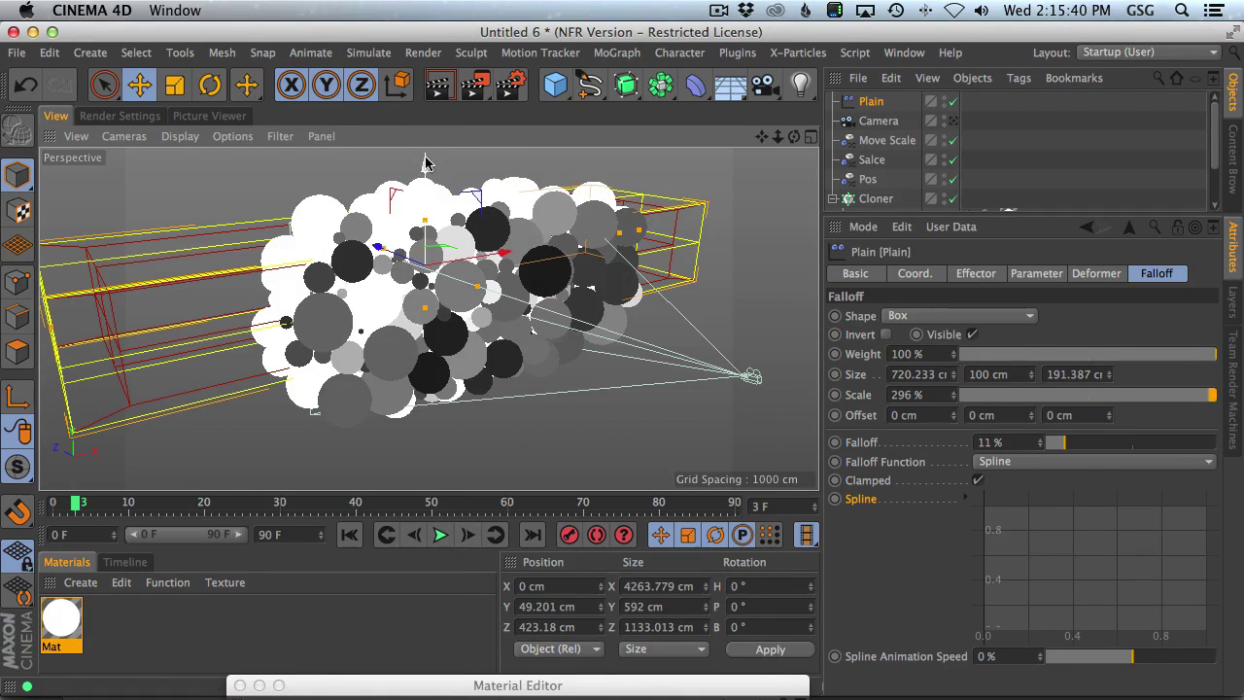
{"action": "left_click_drag", "start_coordinate": [425, 165], "coordinate": [428, 253]}
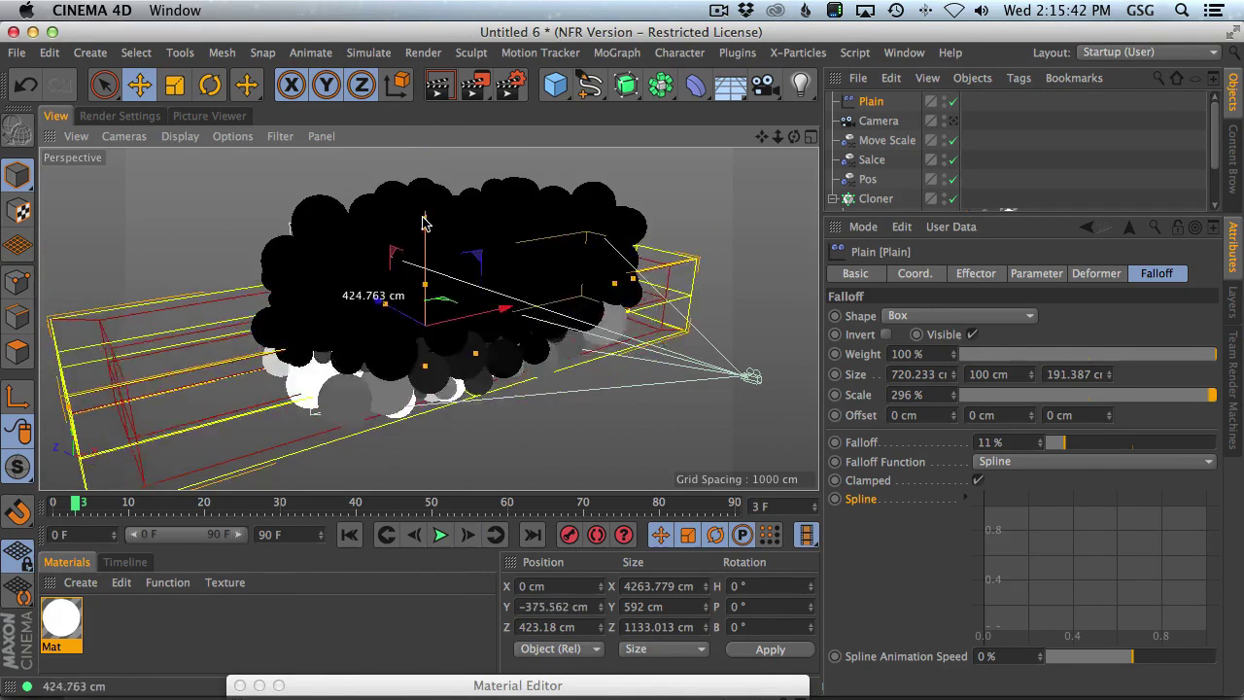
{"action": "left_click_drag", "start_coordinate": [422, 219], "coordinate": [520, 412]}
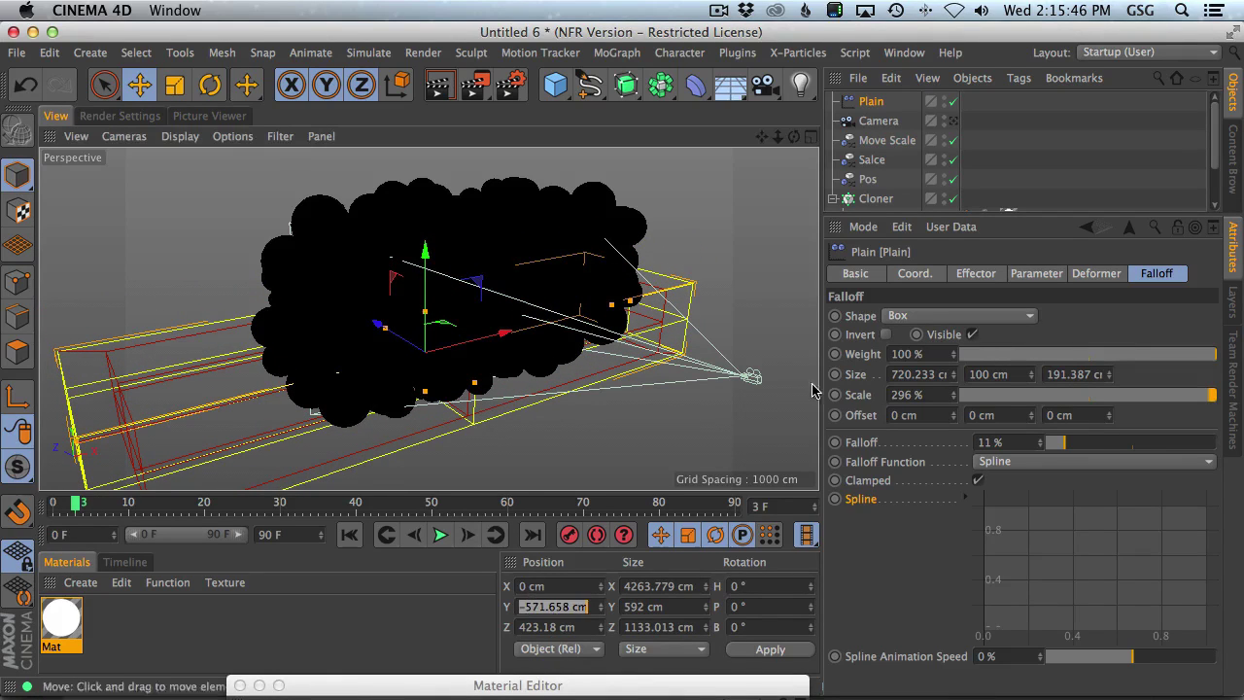
Add a Signal tag to the Plain effector and link the effector's Position Y to it
{"action": "right_click", "coordinate": [868, 98]}
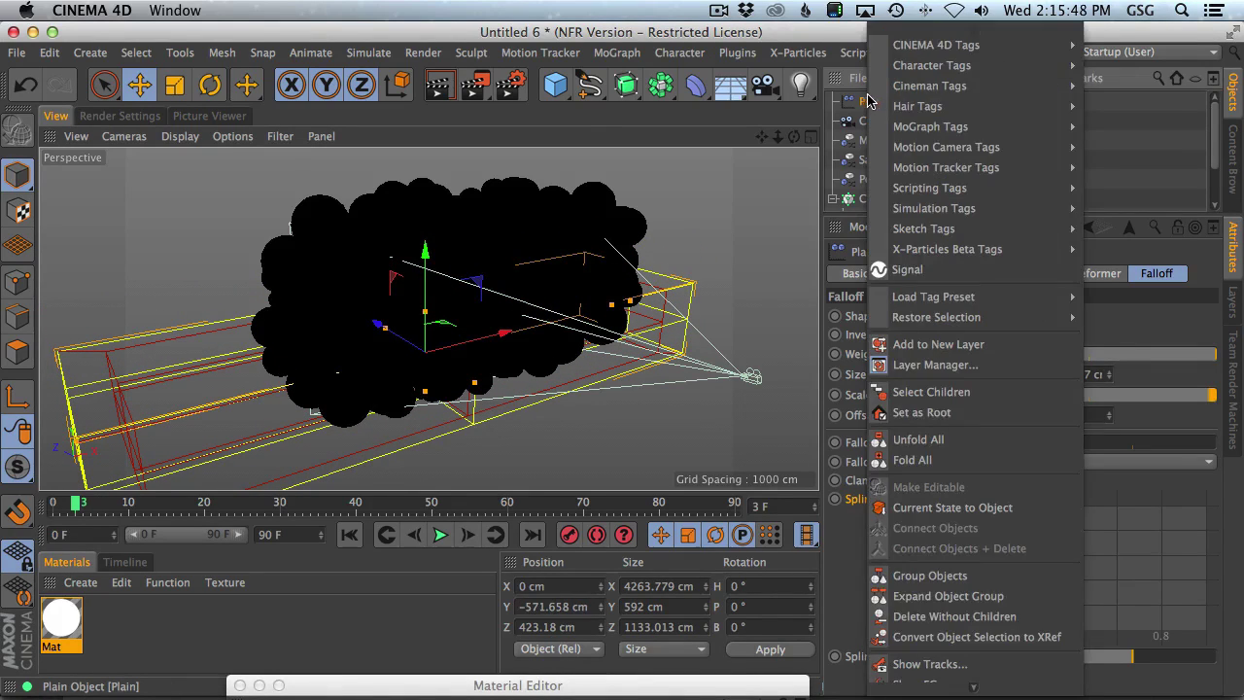
{"action": "left_click", "coordinate": [899, 272]}
{"action": "left_click", "coordinate": [879, 101]}
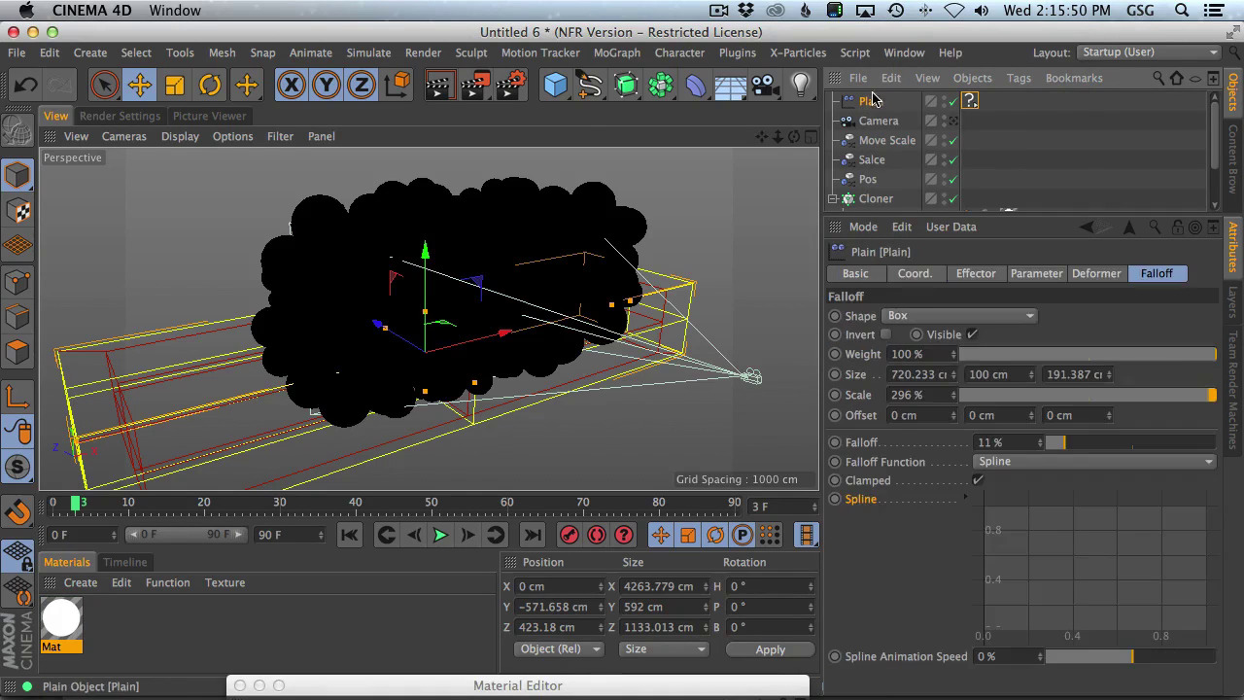
{"action": "left_click", "coordinate": [908, 273]}
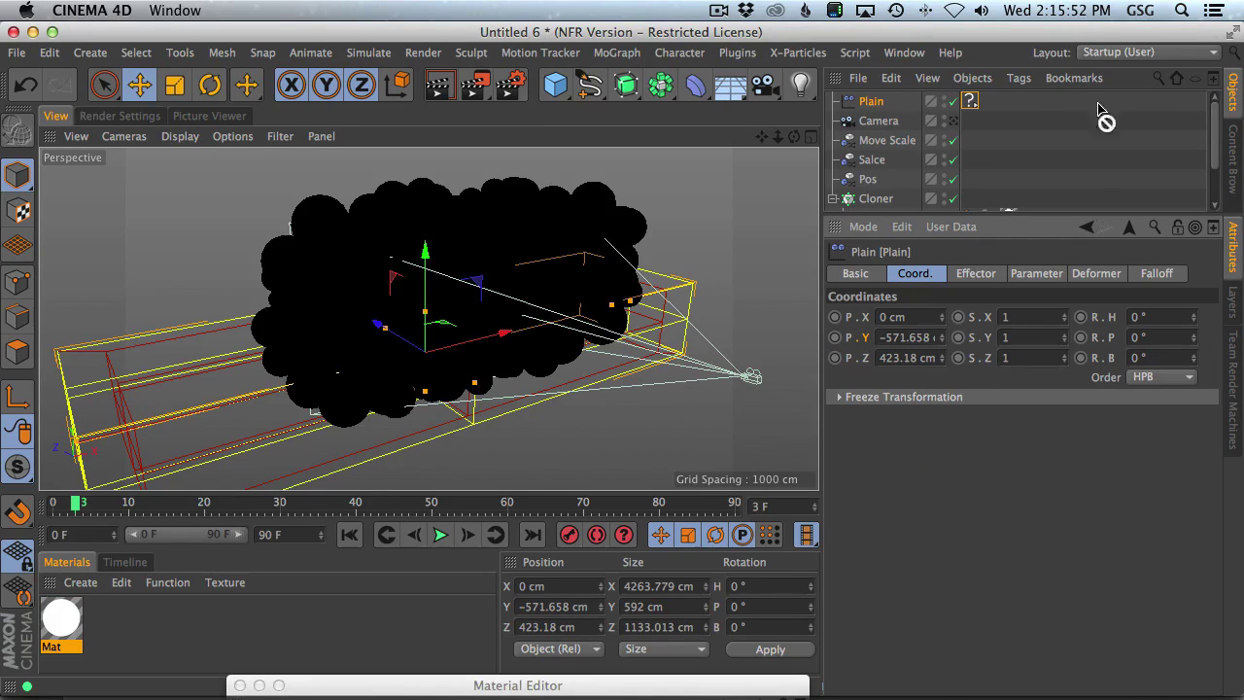
{"action": "left_click", "coordinate": [969, 102]}
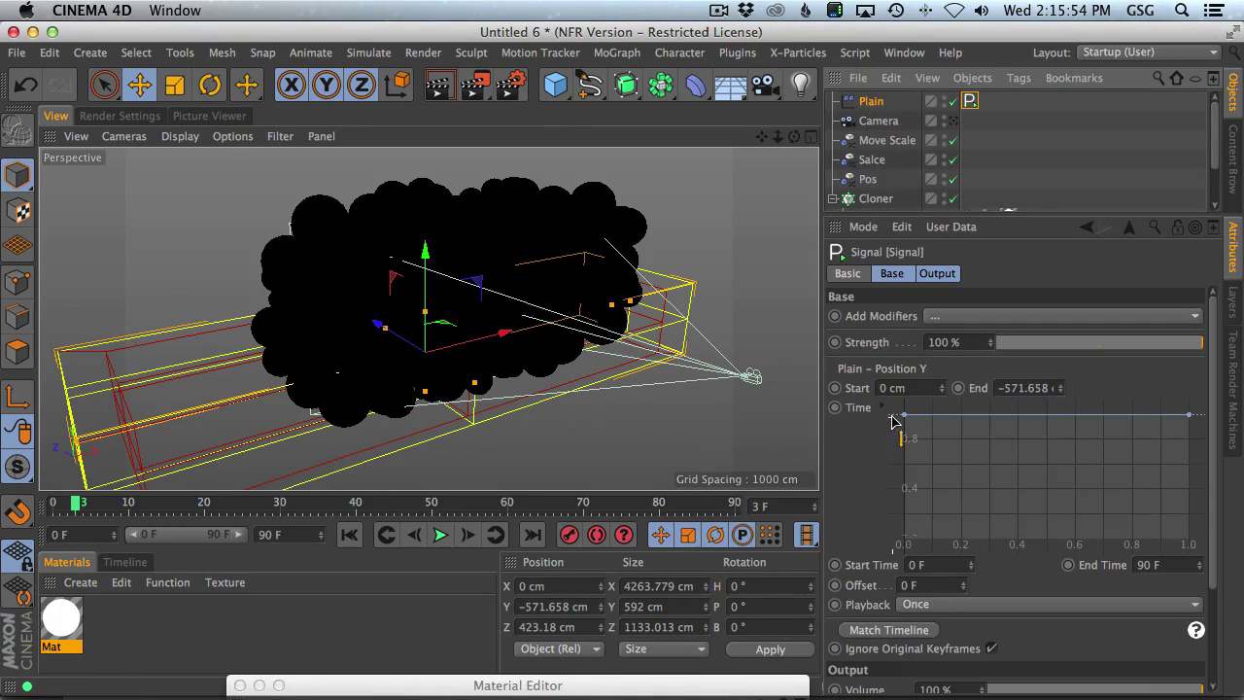
Drop the first point of the Signal's Time curve to zero and make the curve linear
{"action": "left_click_drag", "start_coordinate": [903, 416], "coordinate": [903, 540]}
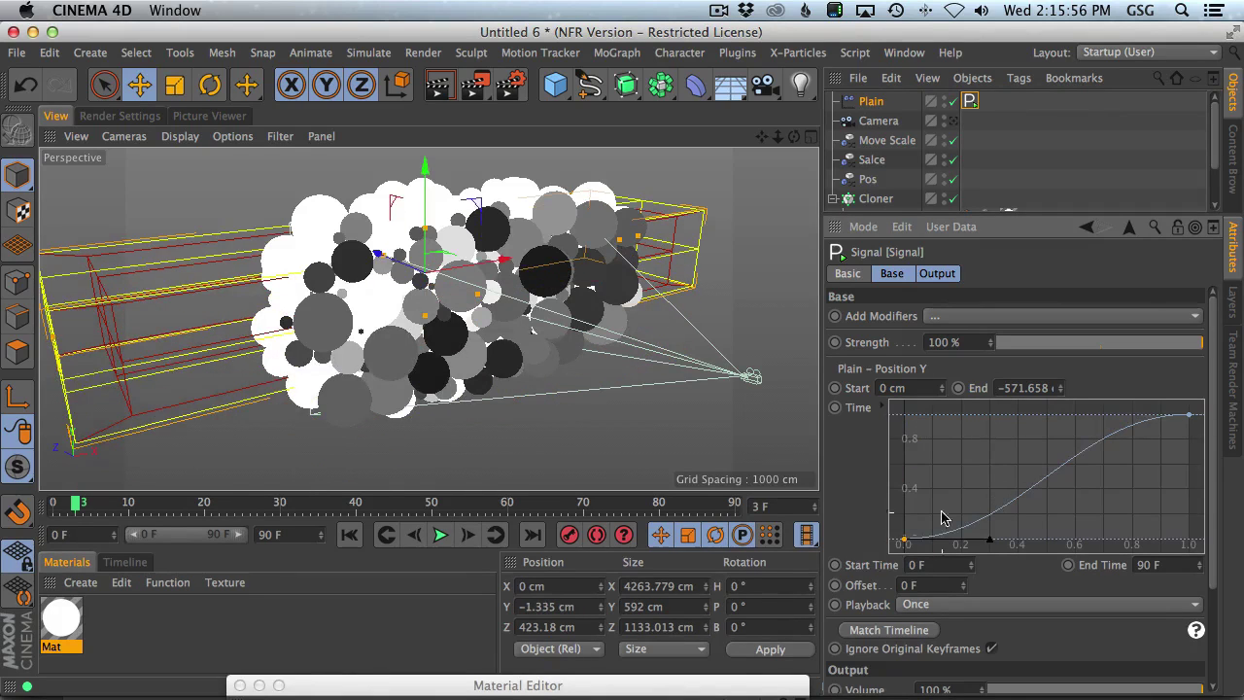
{"action": "key", "text": "super+a"}
{"action": "right_click", "coordinate": [995, 491]}
{"action": "mouse_move", "coordinate": [1034, 566]}
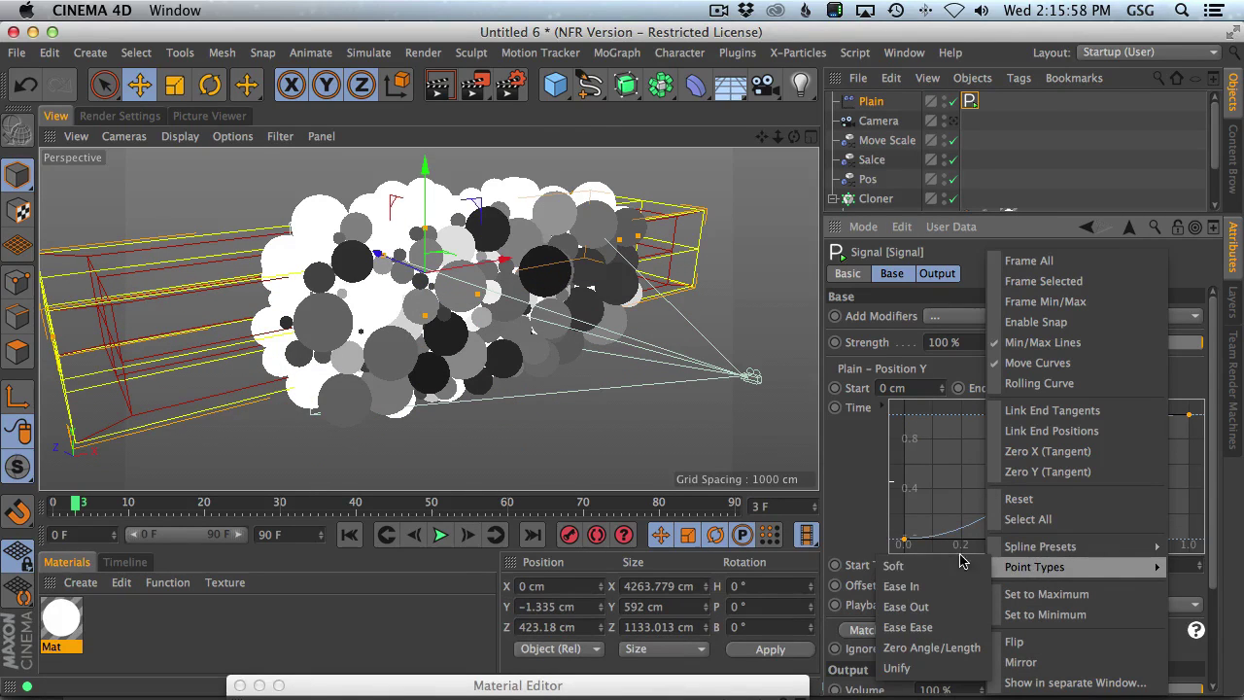
{"action": "left_click", "coordinate": [1184, 550]}
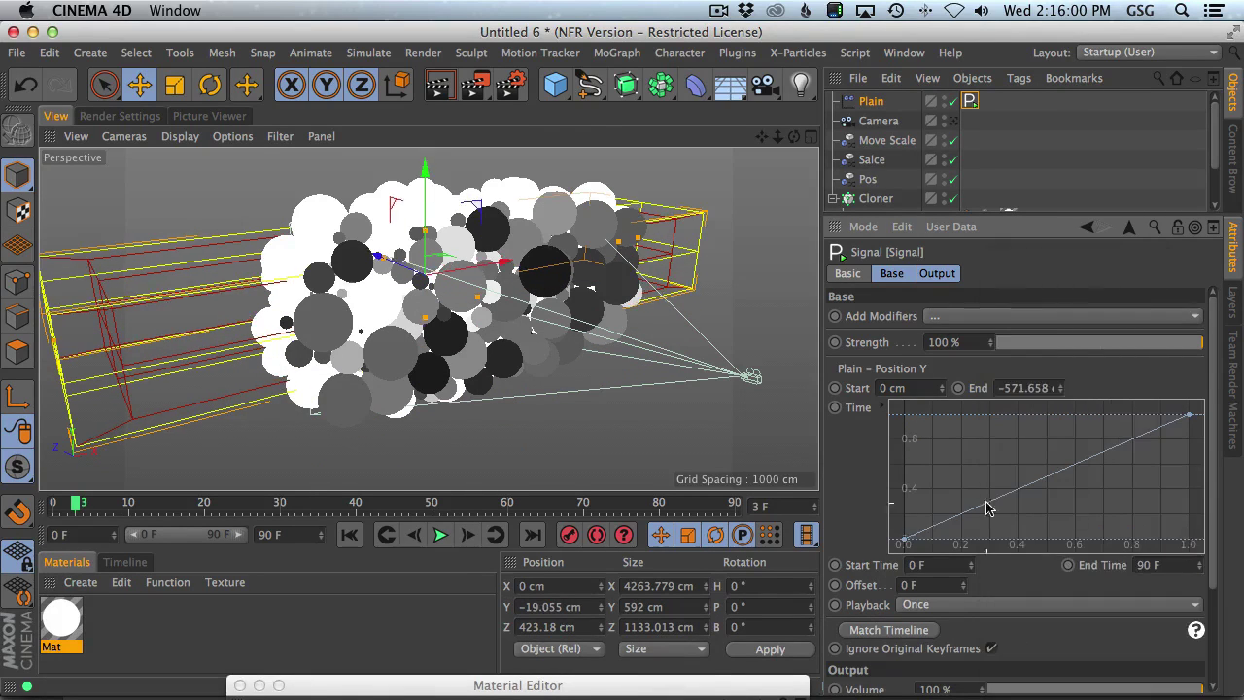
Set the Signal's Position Y range to start at -571.658 cm and end at 571.658 cm
{"action": "left_click", "coordinate": [1025, 388]}
{"action": "key", "text": "super+a"}
{"action": "key", "text": "super+c"}
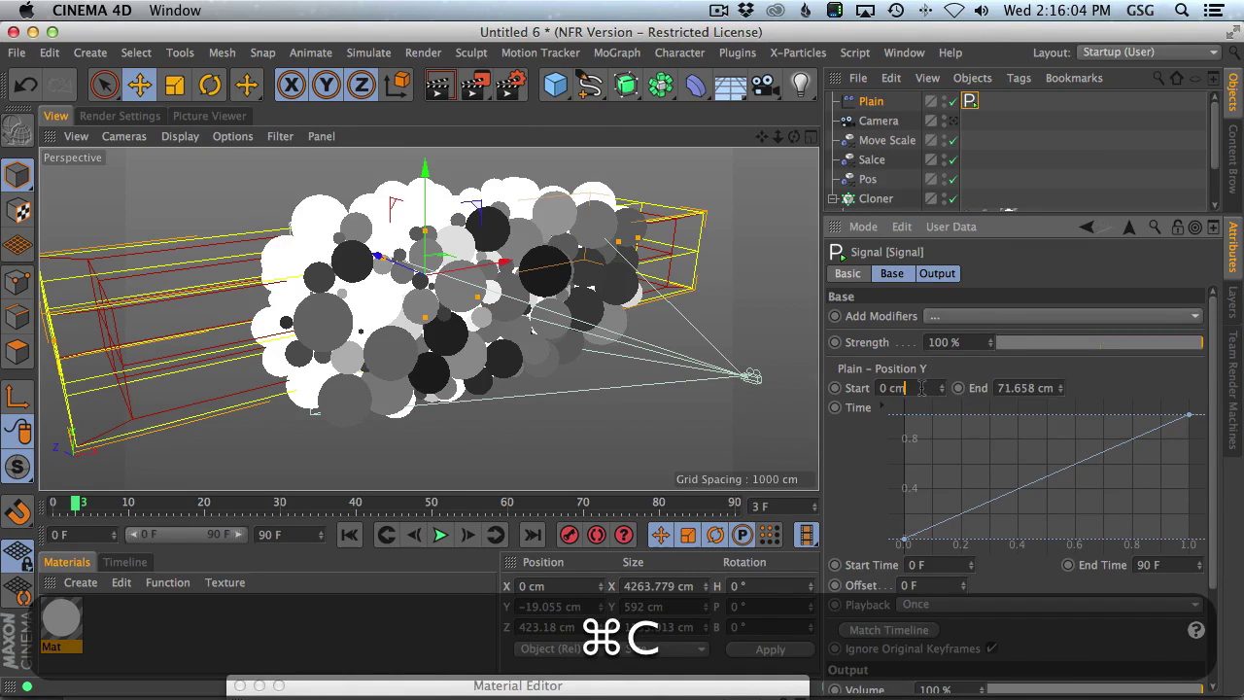
{"action": "key", "text": "super+a"}
{"action": "key", "text": "super+v"}
{"action": "key", "text": "Home"}
{"action": "type", "text": "-5"}
{"action": "key", "text": "Return"}
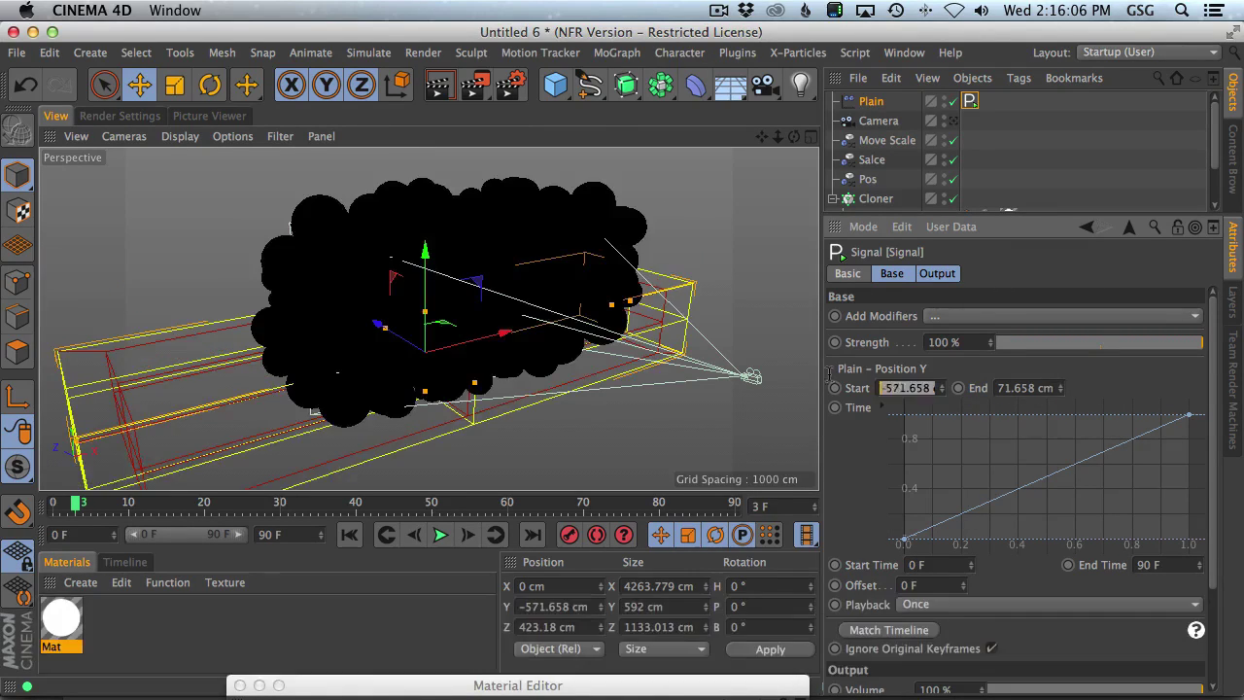
{"action": "key", "text": "Tab"}
{"action": "key", "text": "super+v"}
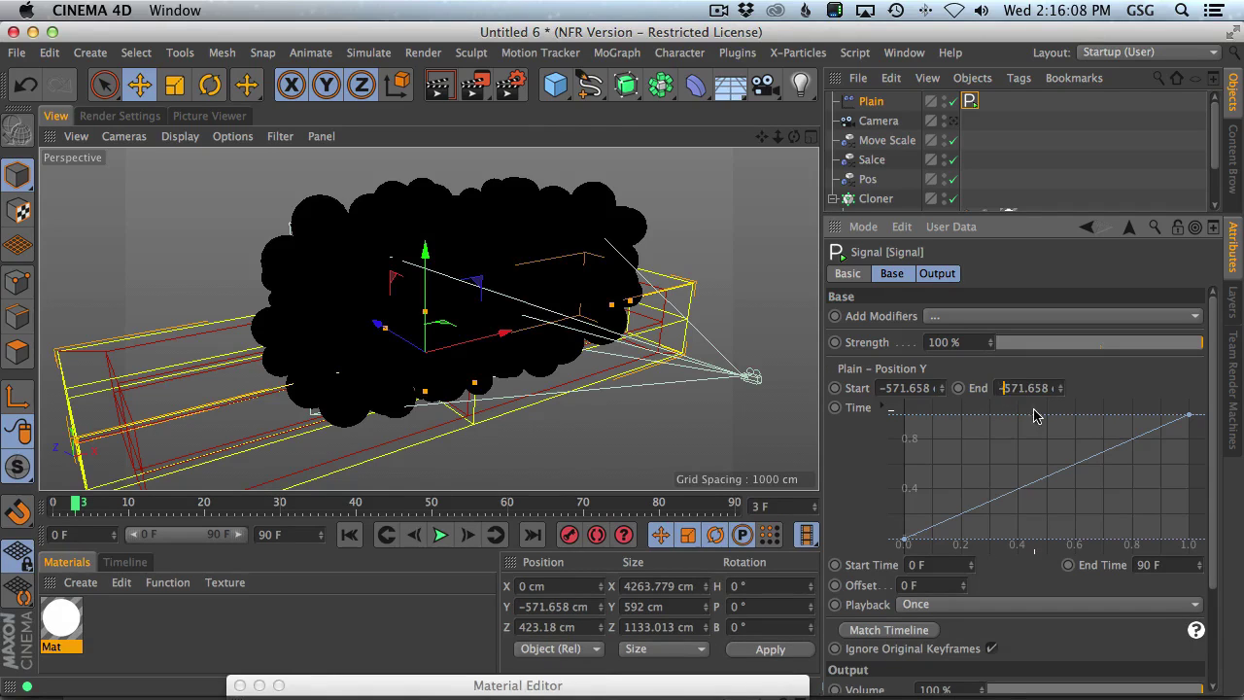
{"action": "key", "text": "BackSpace"}
{"action": "key", "text": "Return"}
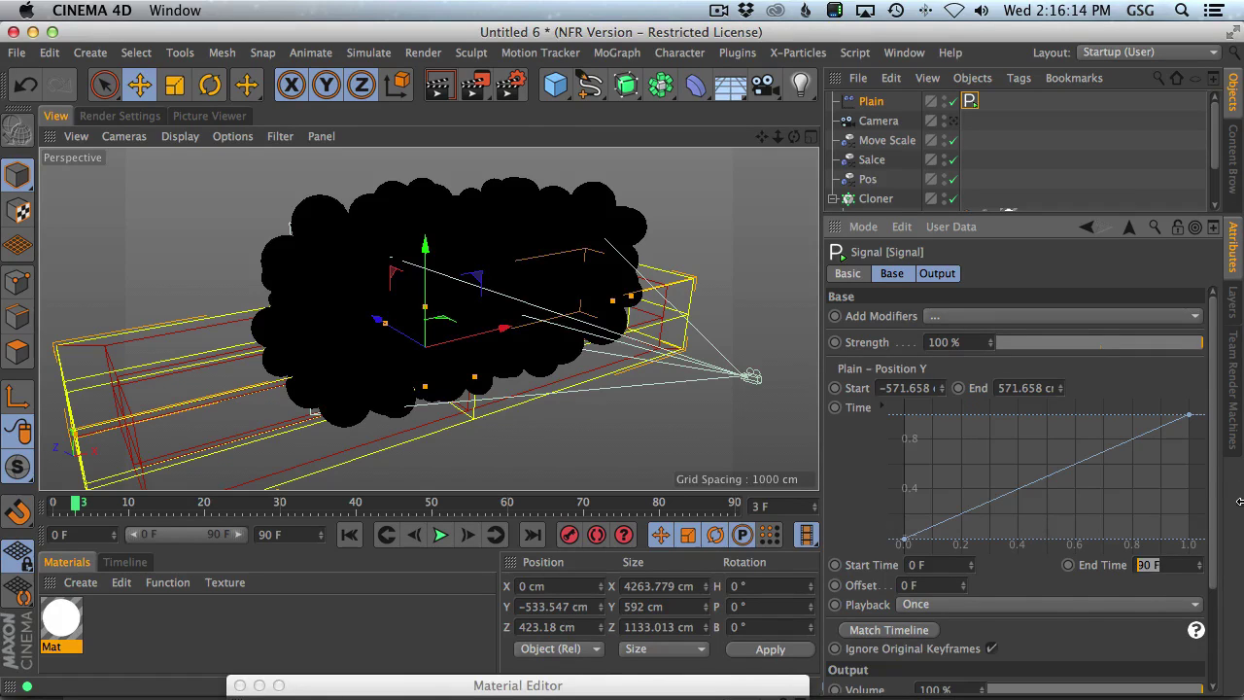
Set the Signal's end time to 45 F and playback to Loop, and play the animation to check the sweep
{"action": "left_click", "coordinate": [962, 605]}
{"action": "left_click", "coordinate": [949, 549]}
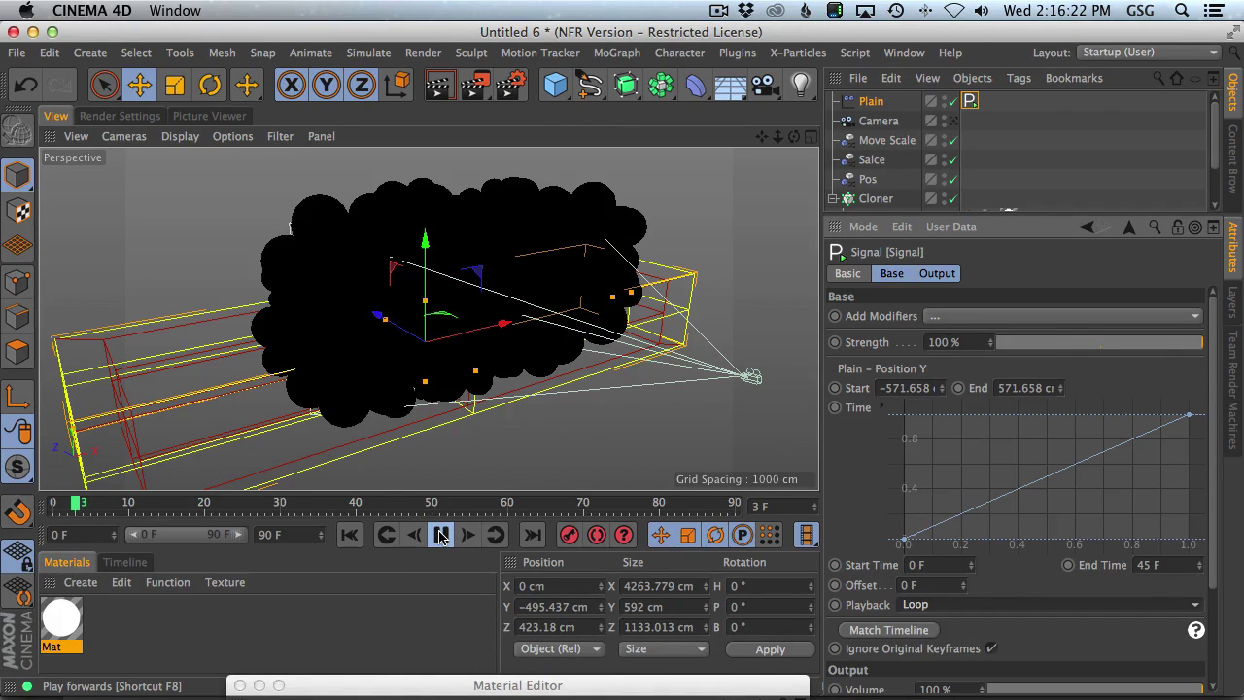
{"action": "left_click", "coordinate": [440, 535]}
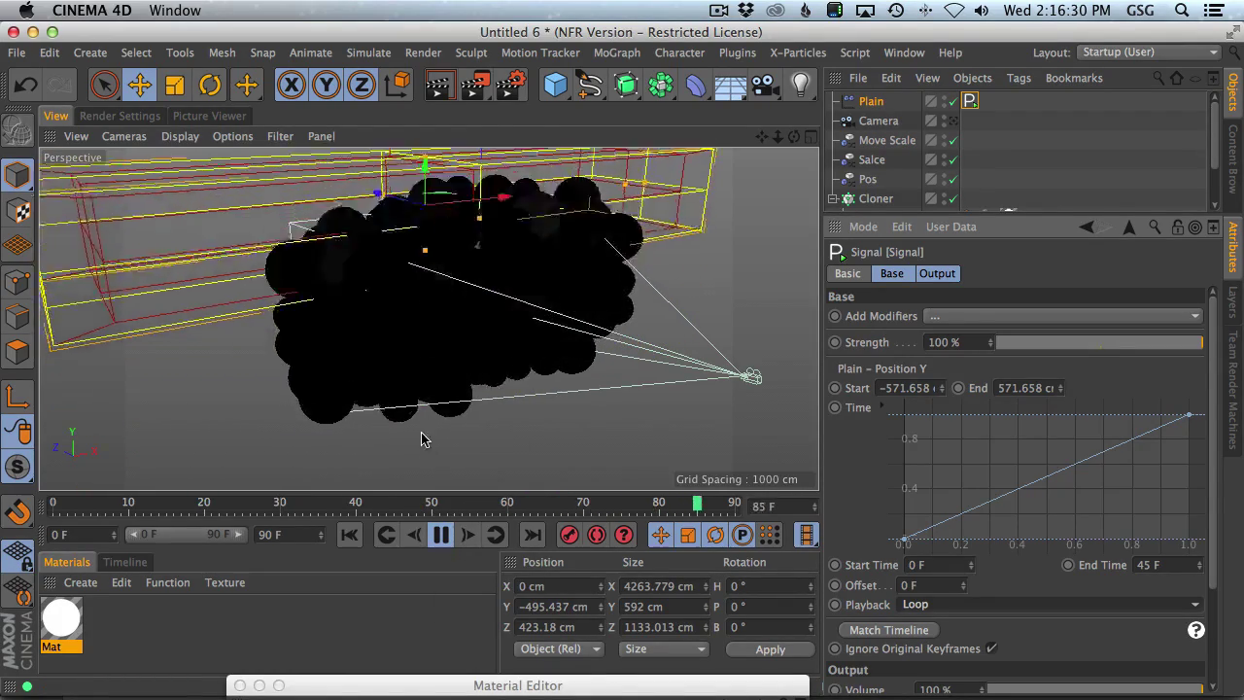
{"action": "left_click", "coordinate": [440, 534]}
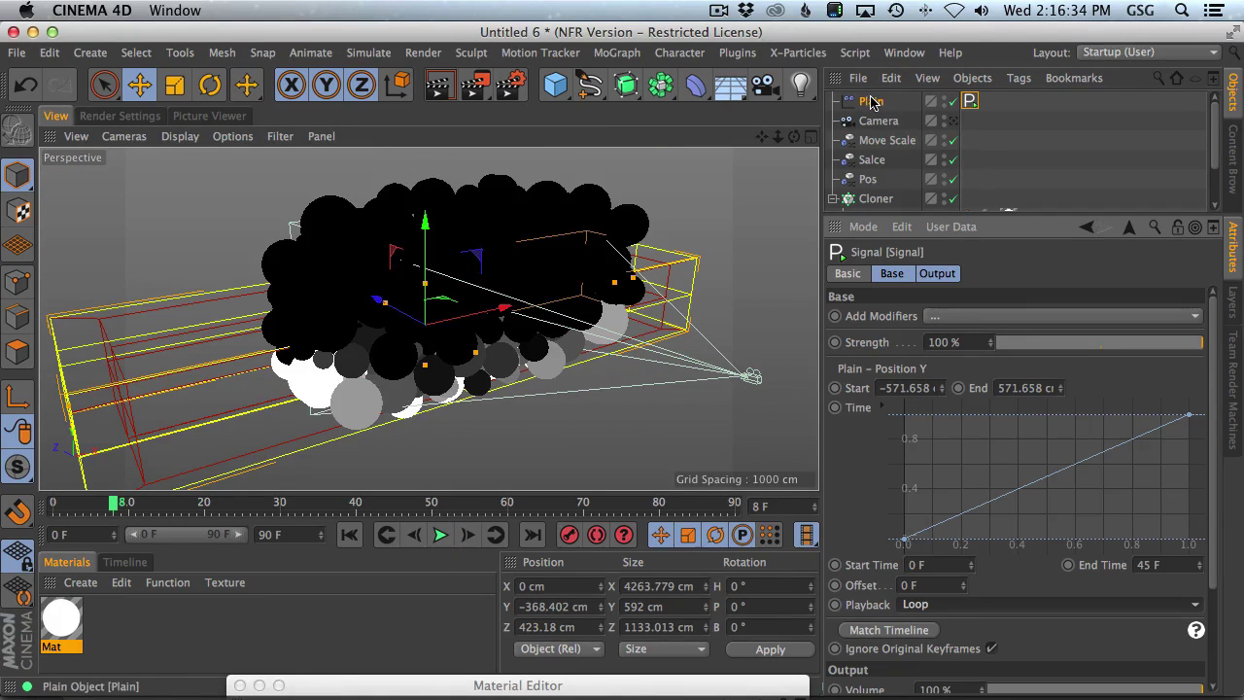
{"action": "left_click", "coordinate": [443, 535]}
{"action": "left_click", "coordinate": [442, 535]}
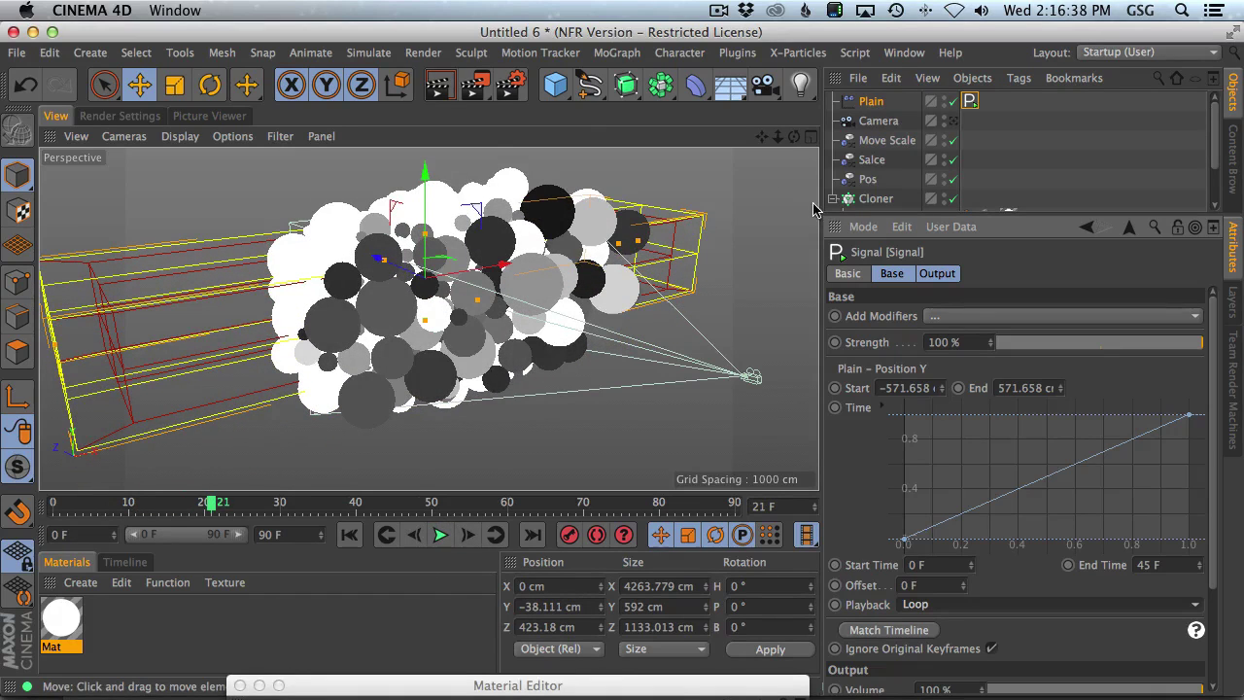
Reduce the Plain effector's box falloff Y size to 22 cm and play the animation to check the narrower band
{"action": "left_click", "coordinate": [871, 101]}
{"action": "left_click", "coordinate": [1096, 273]}
{"action": "left_click", "coordinate": [1156, 273]}
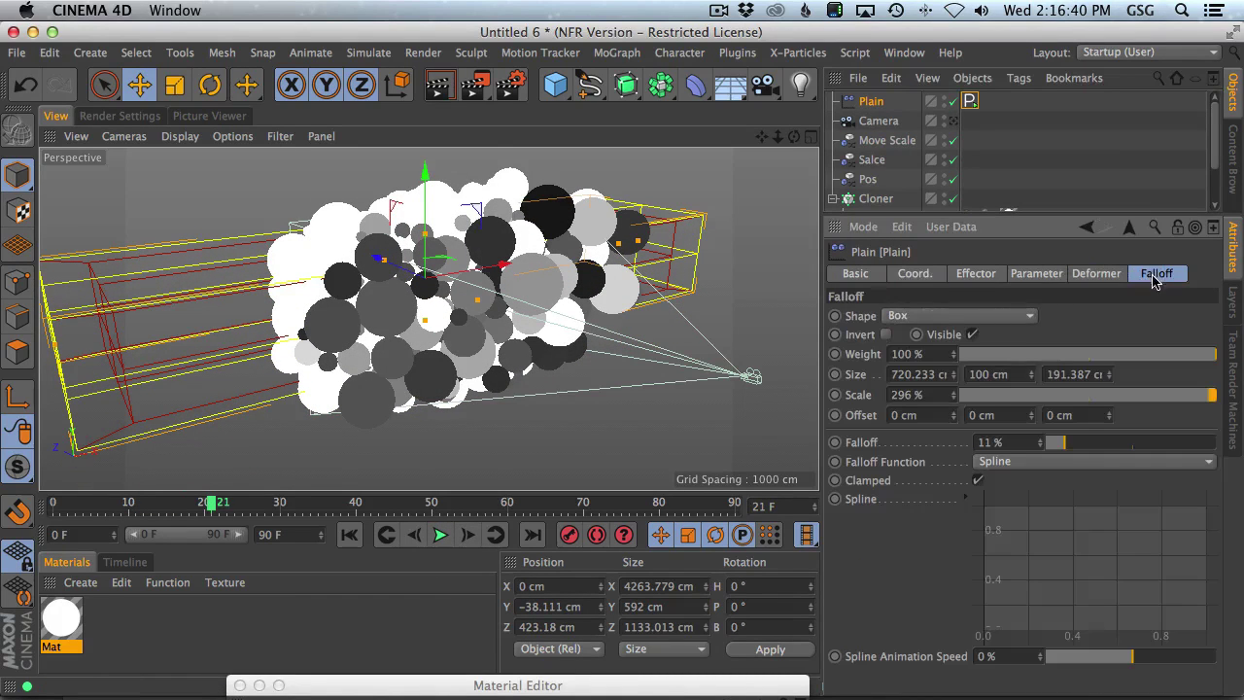
{"action": "left_click_drag", "start_coordinate": [1032, 377], "coordinate": [995, 377]}
{"action": "left_click", "coordinate": [442, 535]}
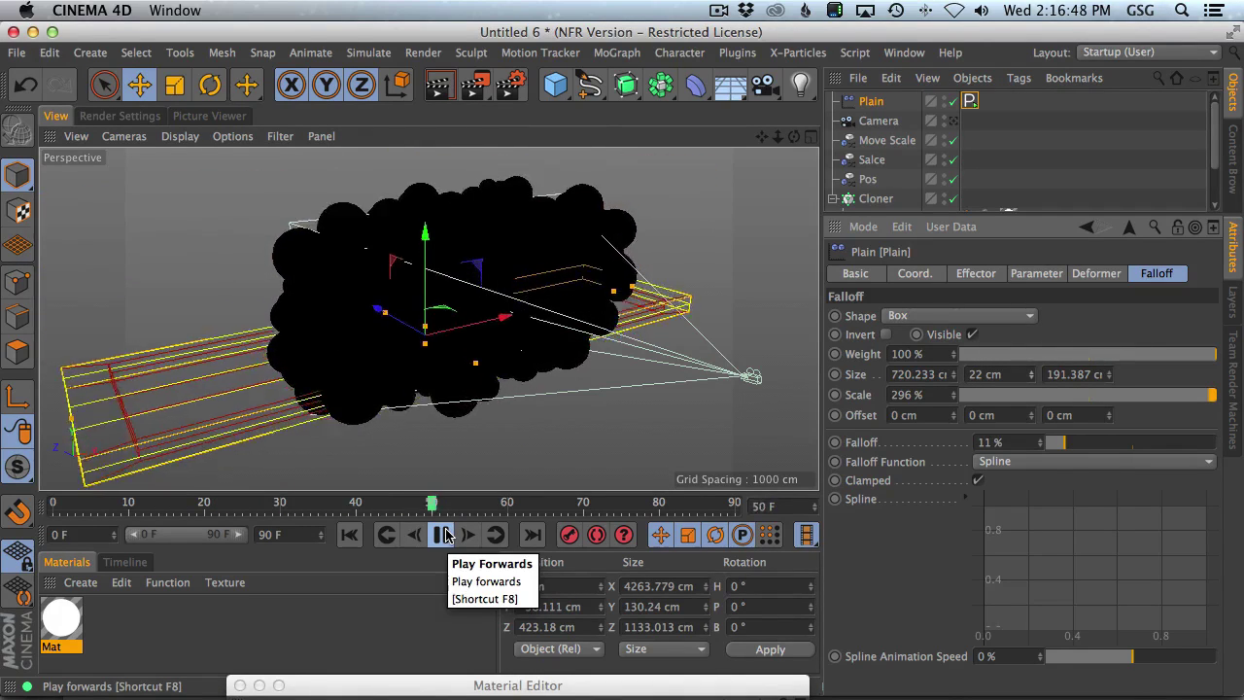
{"action": "left_click", "coordinate": [441, 534]}
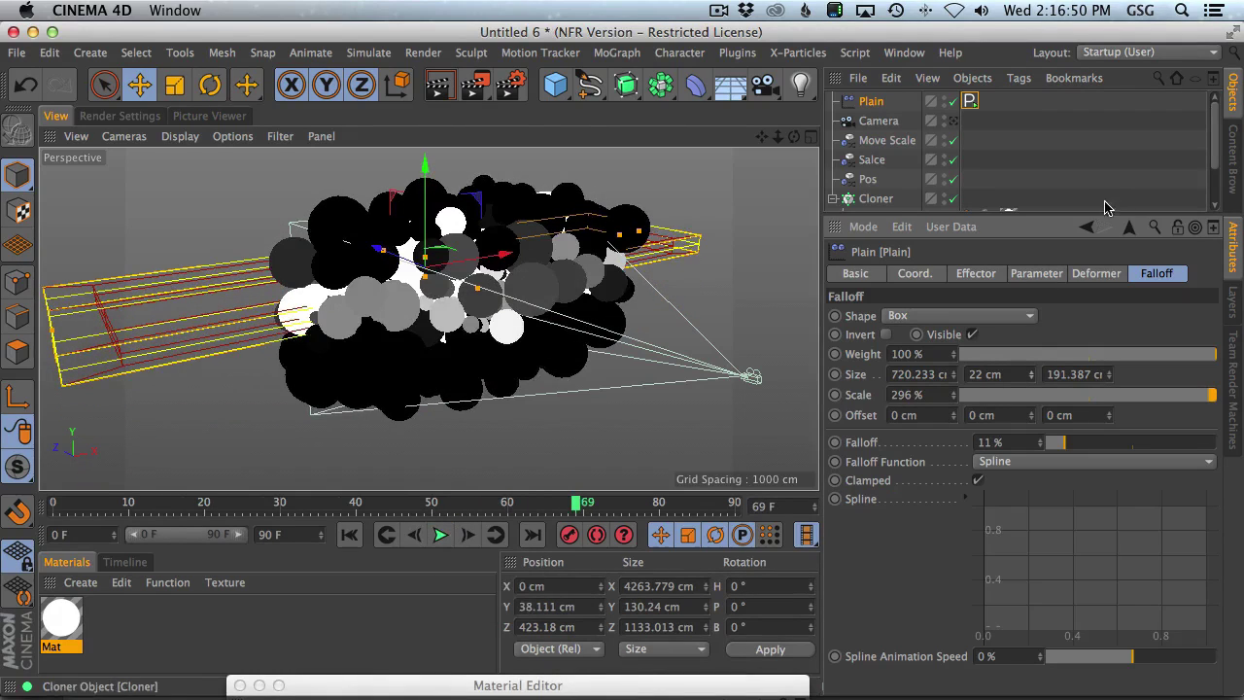
Set the box falloff's Y size to 33 cm, keep falloff at 11% by undoing trial changes, and scrub the timeline to check the sweep
{"action": "left_click", "coordinate": [970, 101]}
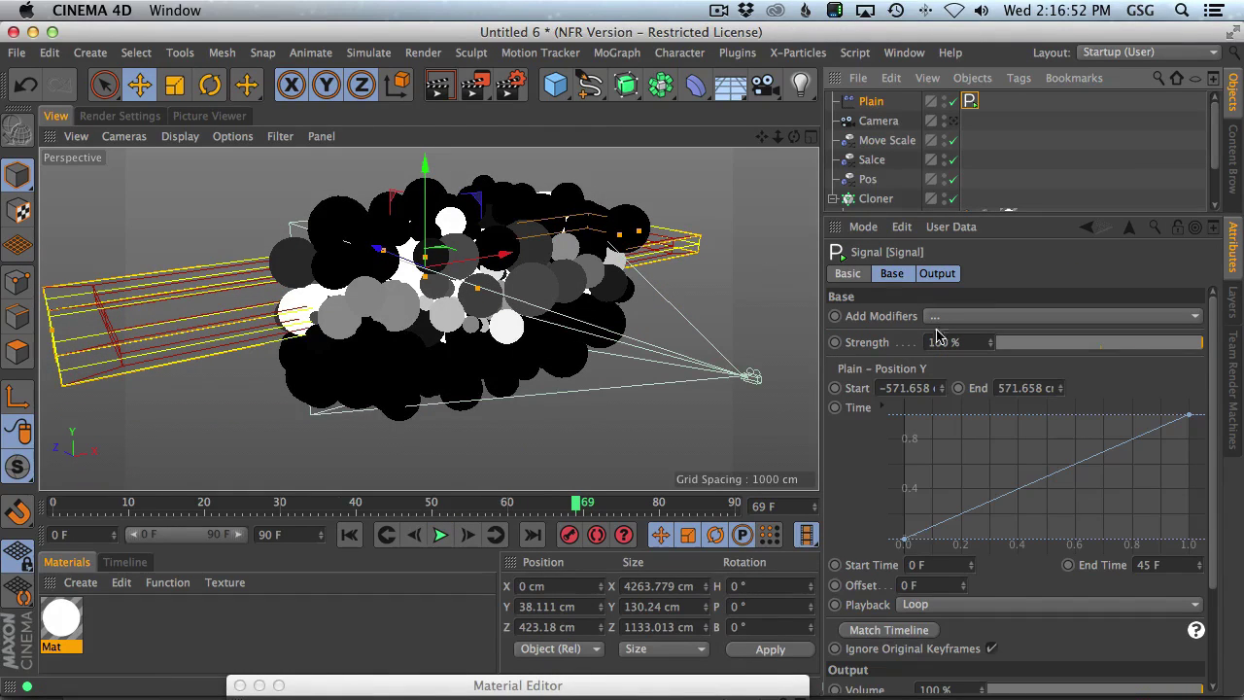
{"action": "left_click", "coordinate": [872, 102]}
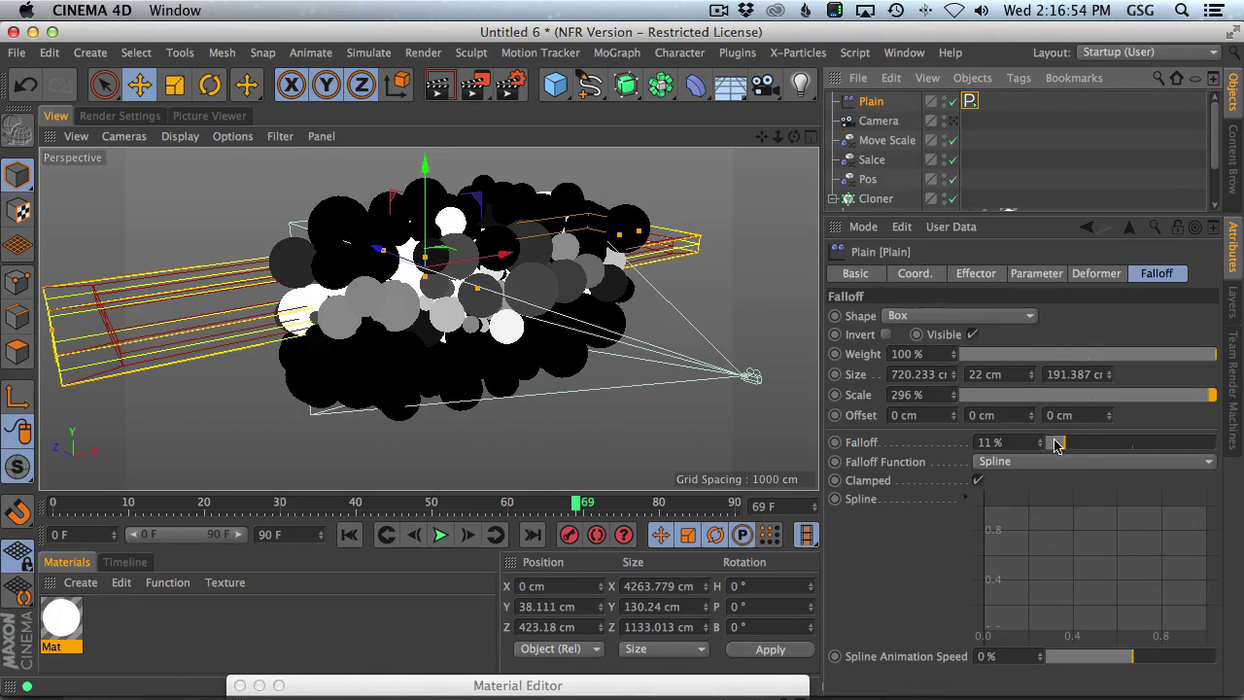
{"action": "left_click_drag", "start_coordinate": [1033, 375], "coordinate": [1048, 400]}
{"action": "mouse_move", "coordinate": [1063, 445]}
{"action": "left_mouse_down"}
{"action": "mouse_move", "coordinate": [1086, 444]}
{"action": "mouse_move", "coordinate": [1068, 443]}
{"action": "left_mouse_up"}
{"action": "key", "text": "super+z"}
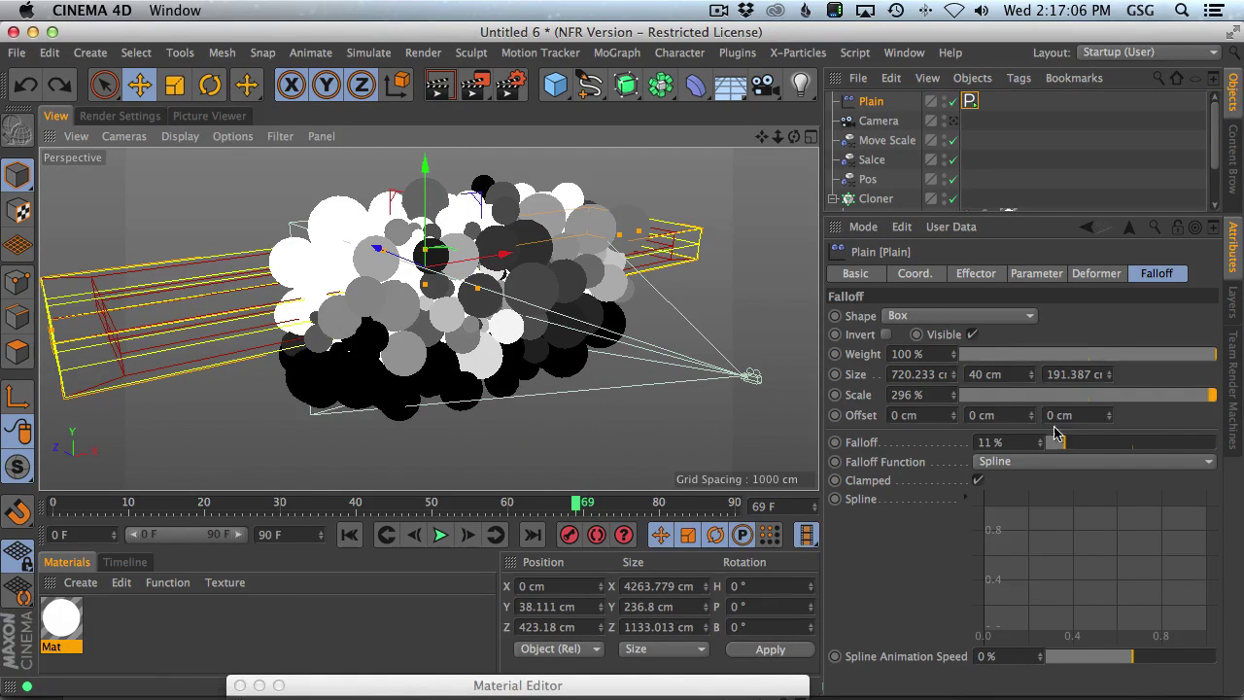
{"action": "mouse_move", "coordinate": [1069, 441]}
{"action": "left_mouse_down"}
{"action": "mouse_move", "coordinate": [1125, 440]}
{"action": "mouse_move", "coordinate": [1082, 442]}
{"action": "left_mouse_up"}
{"action": "key", "text": "super+z"}
{"action": "left_click_drag", "start_coordinate": [1032, 375], "coordinate": [1038, 387]}
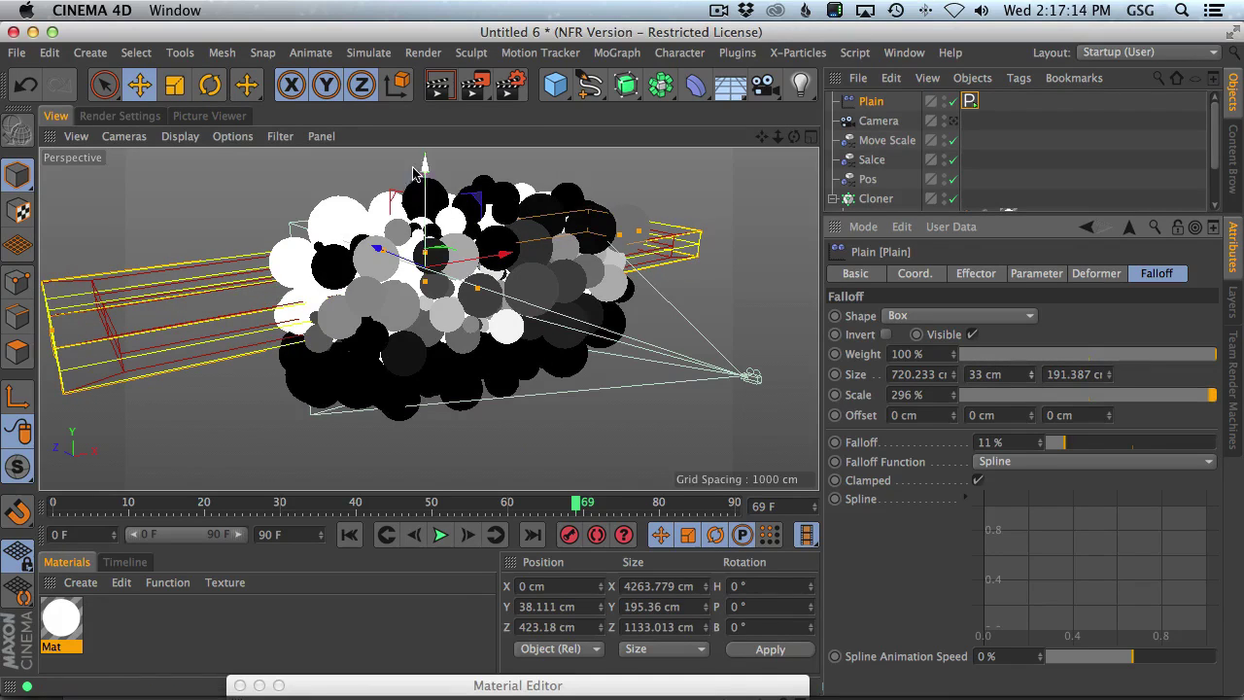
{"action": "left_click", "coordinate": [136, 501]}
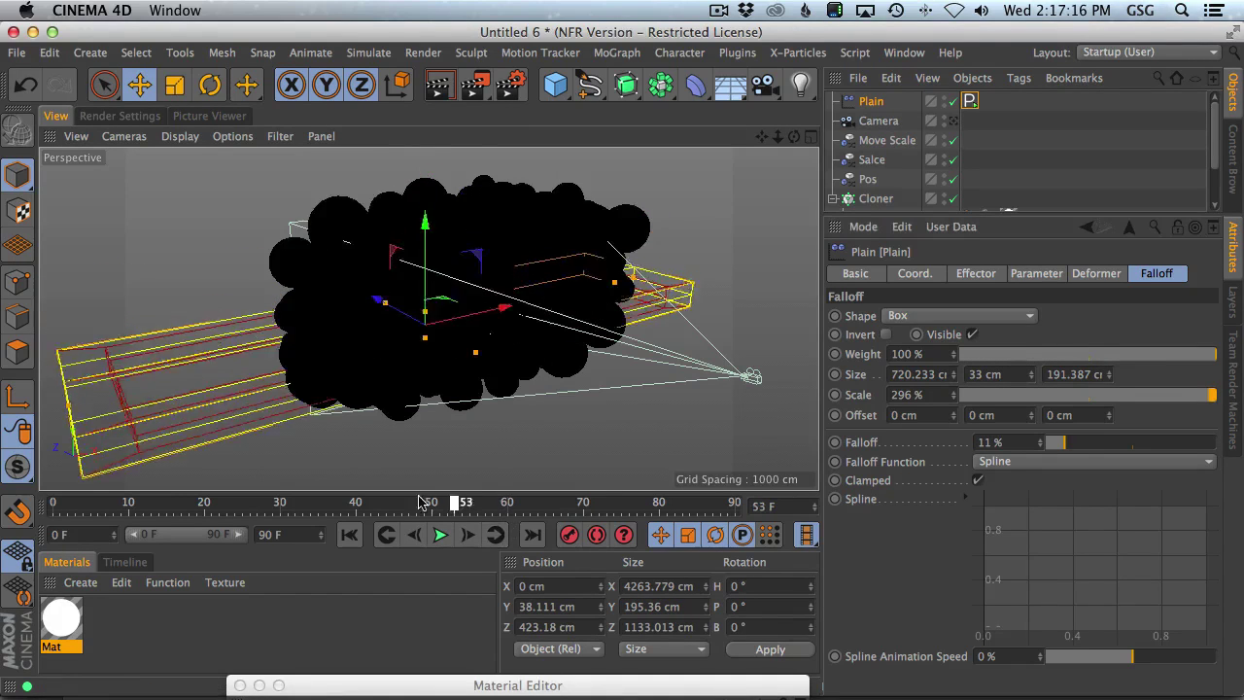
{"action": "left_click_drag", "start_coordinate": [164, 498], "coordinate": [561, 490]}
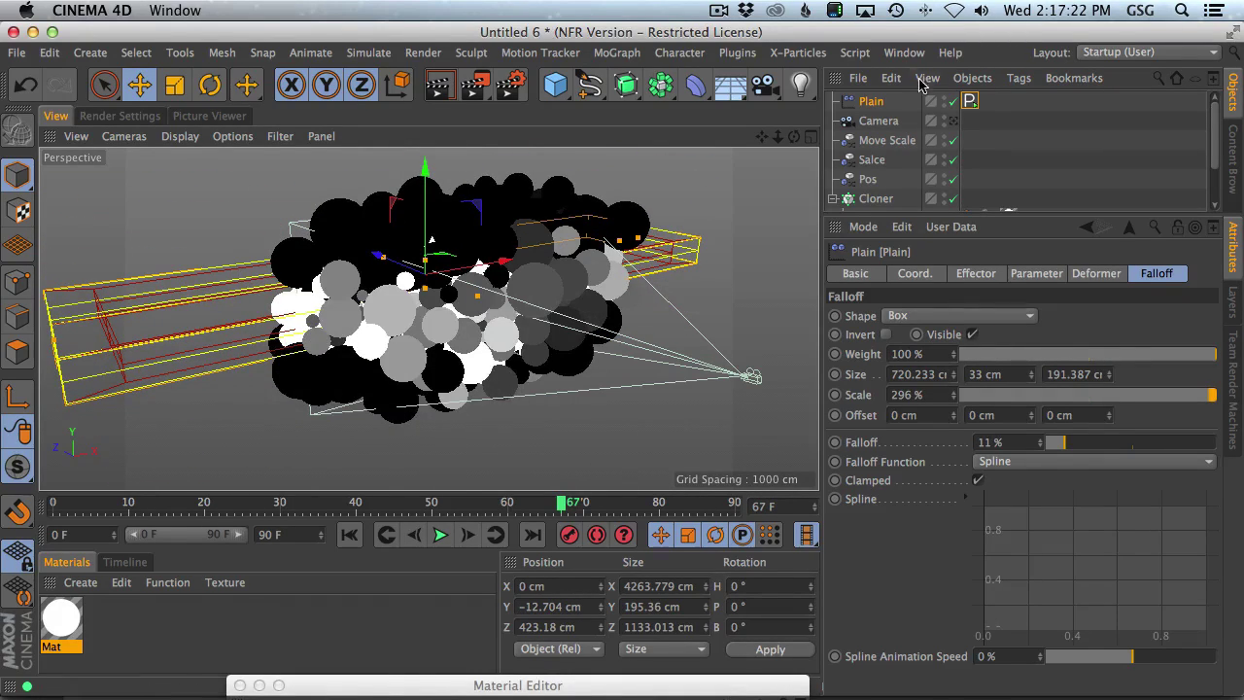
Set the Signal's end time to 25 F and play the animation from the start to check the faster sweep
{"action": "left_click", "coordinate": [969, 101]}
{"action": "left_click", "coordinate": [1176, 568]}
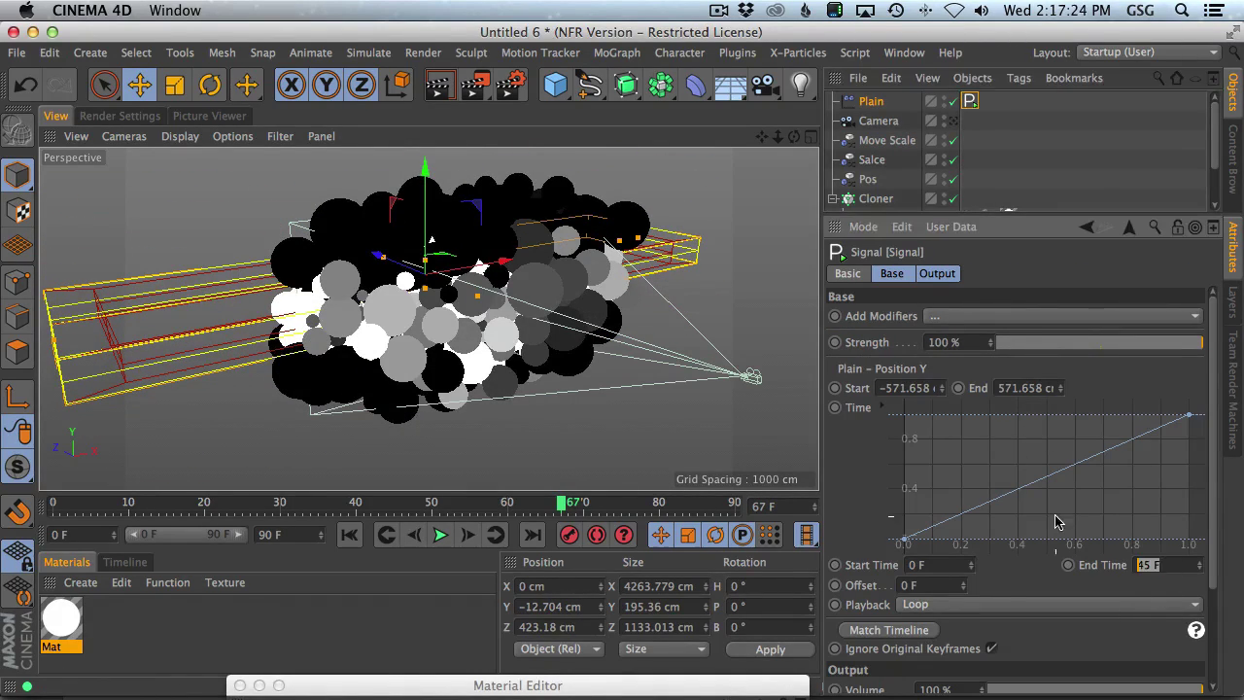
{"action": "type", "text": "25"}
{"action": "key", "text": "Return"}
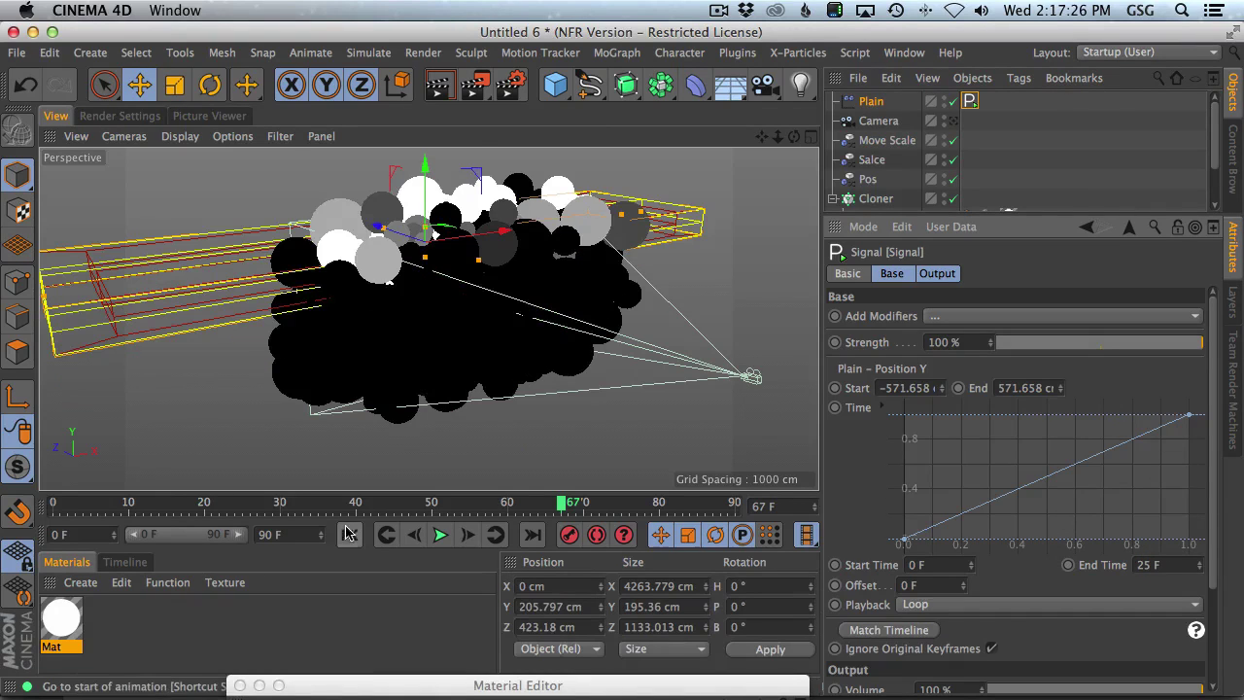
{"action": "left_click", "coordinate": [349, 535]}
{"action": "left_click", "coordinate": [440, 536]}
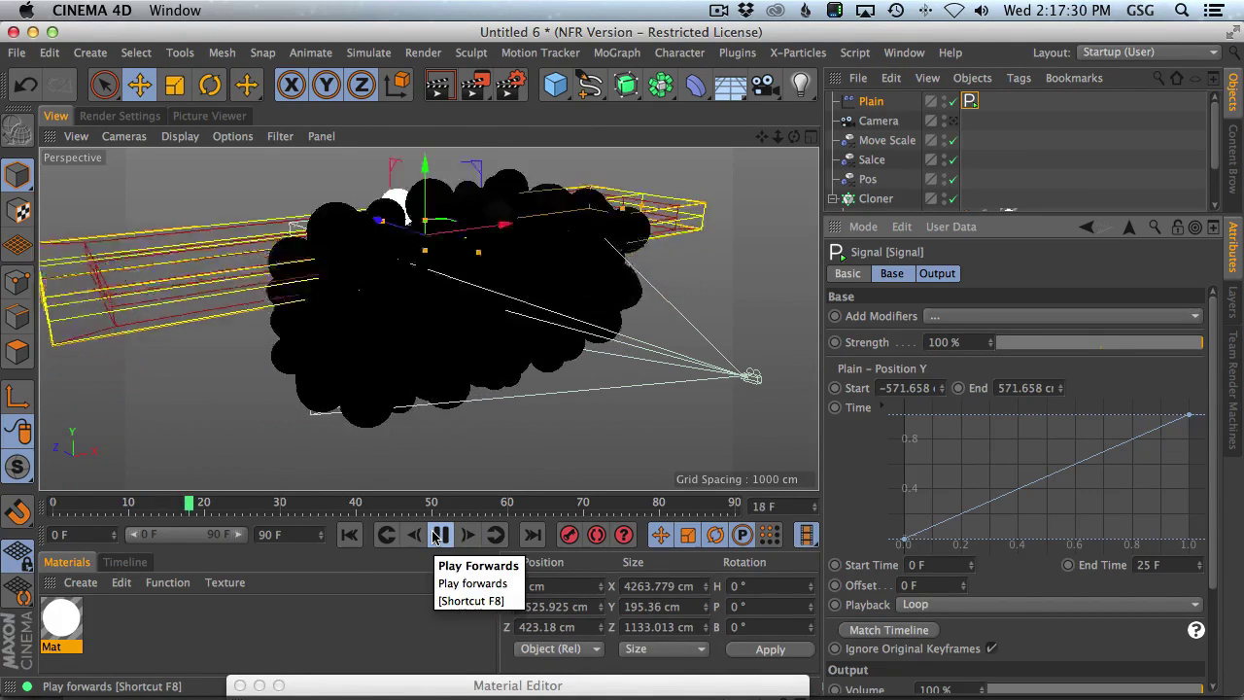
{"action": "left_click", "coordinate": [438, 536]}
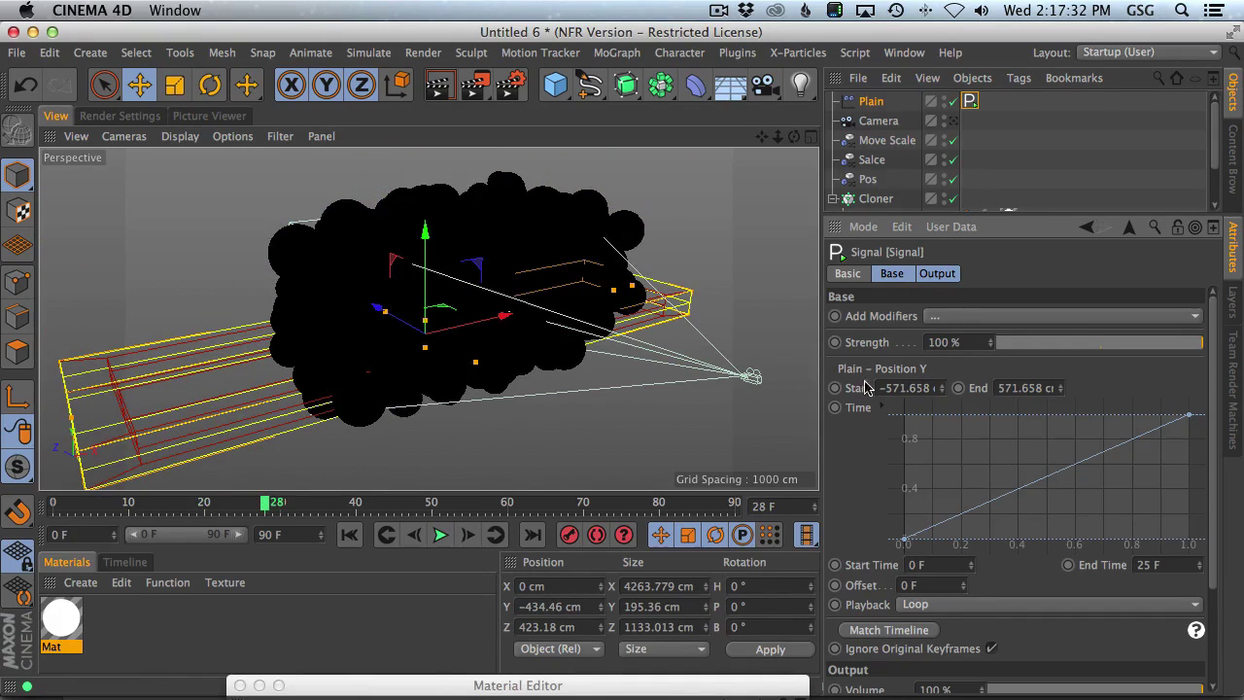
Set the Signal's Position Y range to start at -471.658 cm and end at 471.658 cm, and play the animation to check it
{"action": "type", "text": "4"}
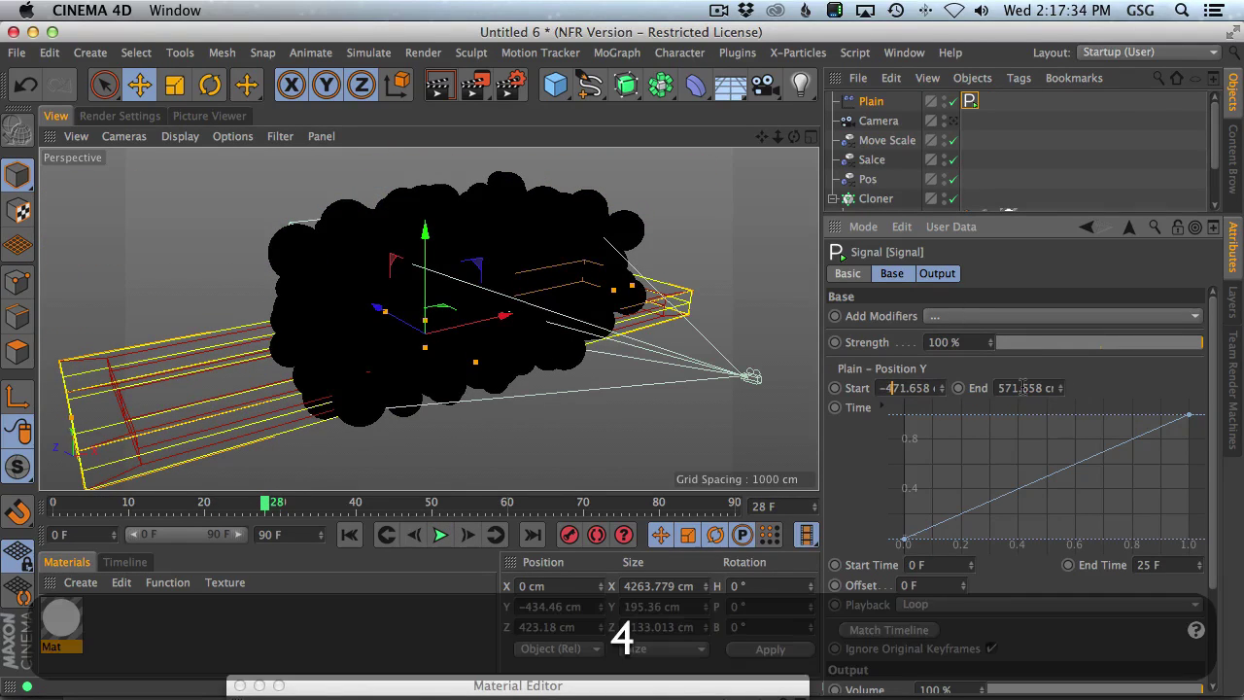
{"action": "left_click_drag", "start_coordinate": [1009, 388], "coordinate": [999, 388]}
{"action": "type", "text": "4"}
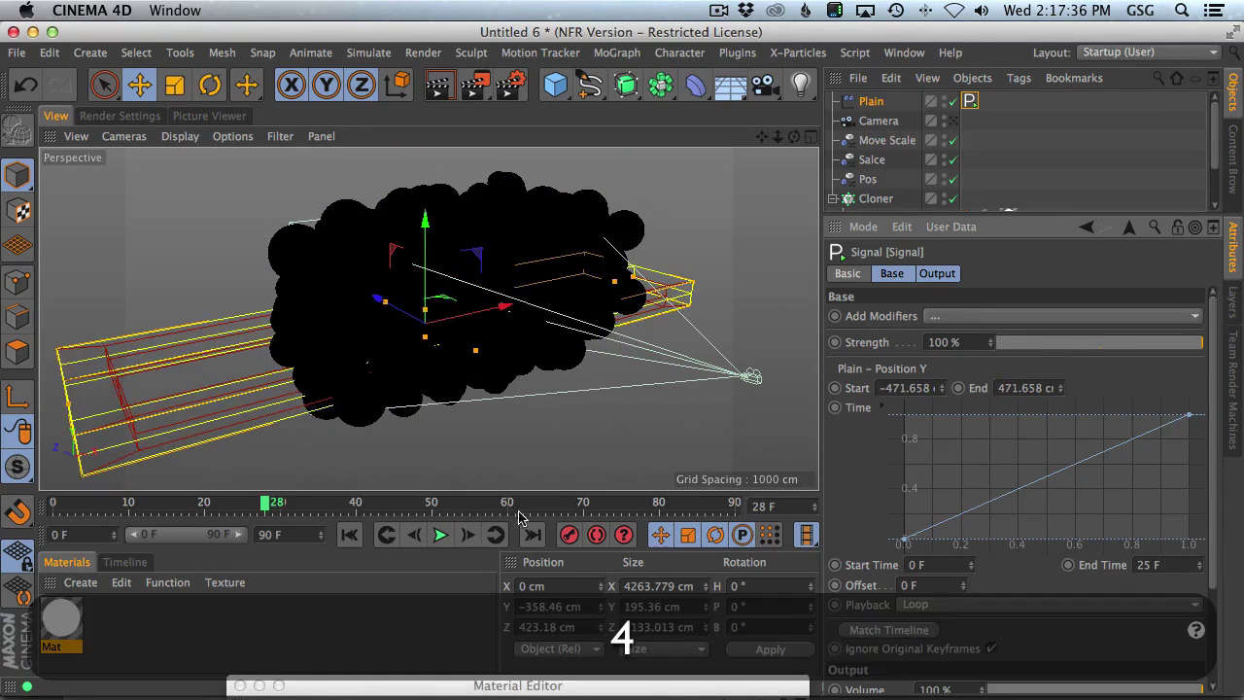
{"action": "left_click", "coordinate": [350, 535]}
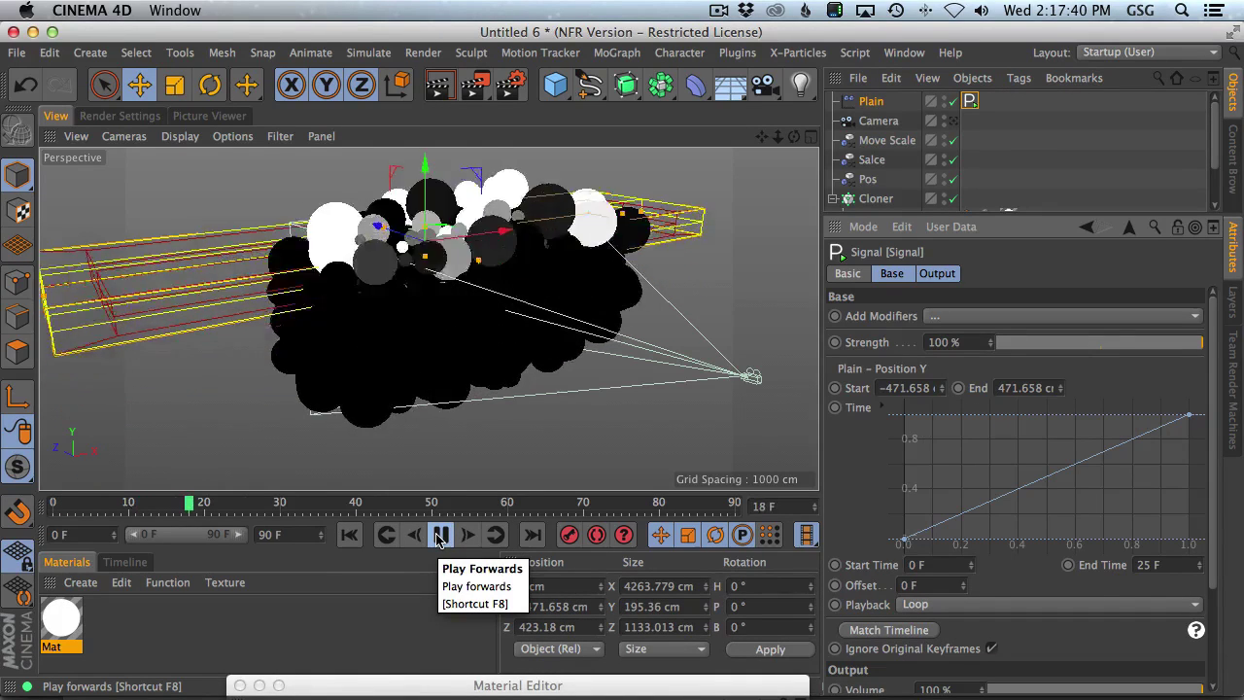
{"action": "left_click", "coordinate": [439, 535]}
Close the Material Editor, switch the view to the scene Camera and play the animation from the start to check the sweep
{"action": "left_click", "coordinate": [61, 615]}
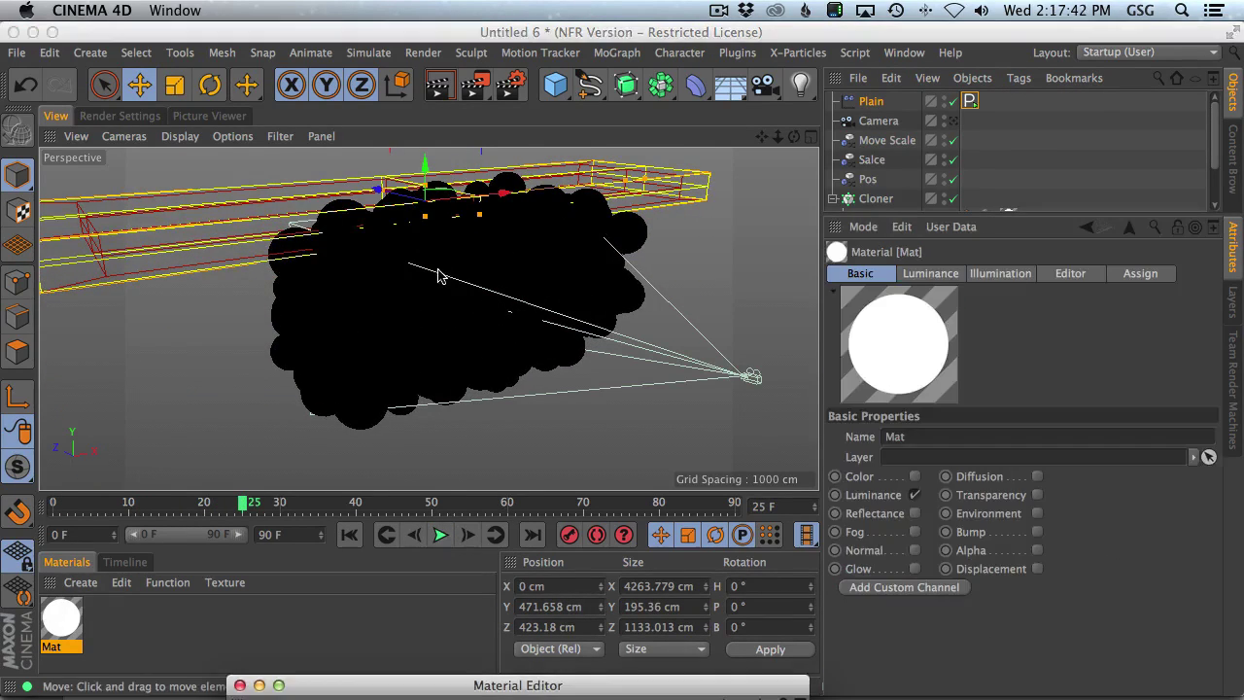
{"action": "left_click_drag", "start_coordinate": [591, 684], "coordinate": [608, 197]}
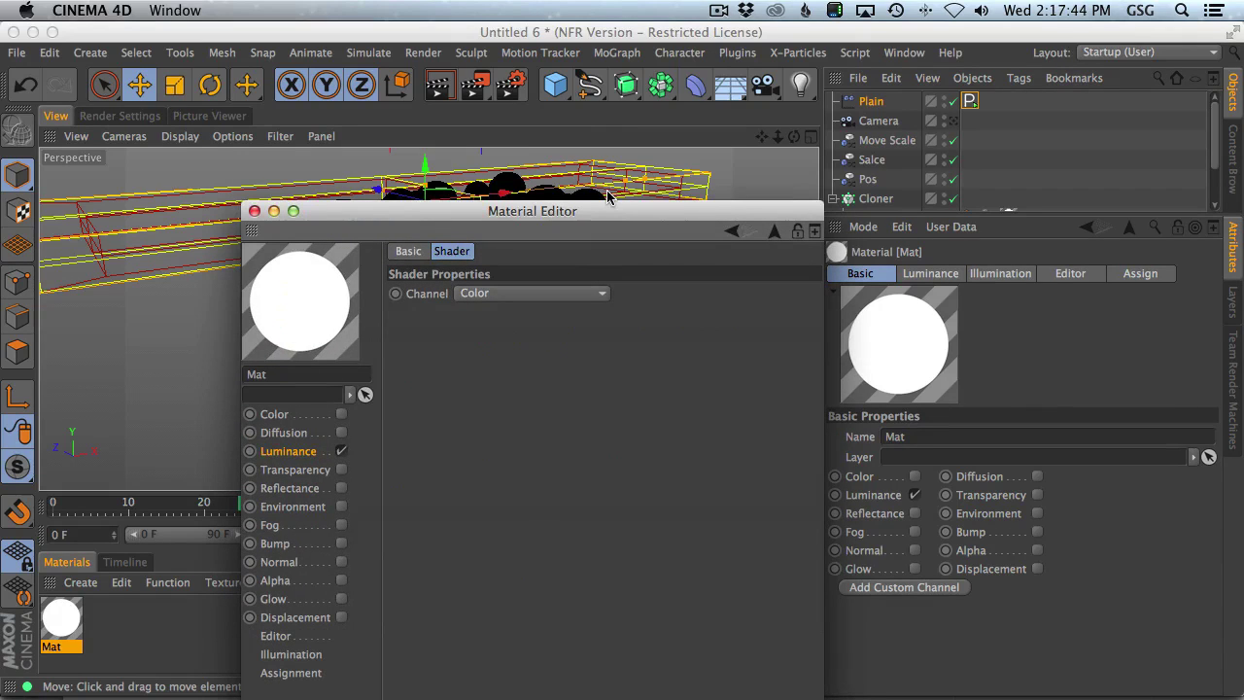
{"action": "left_click", "coordinate": [254, 211]}
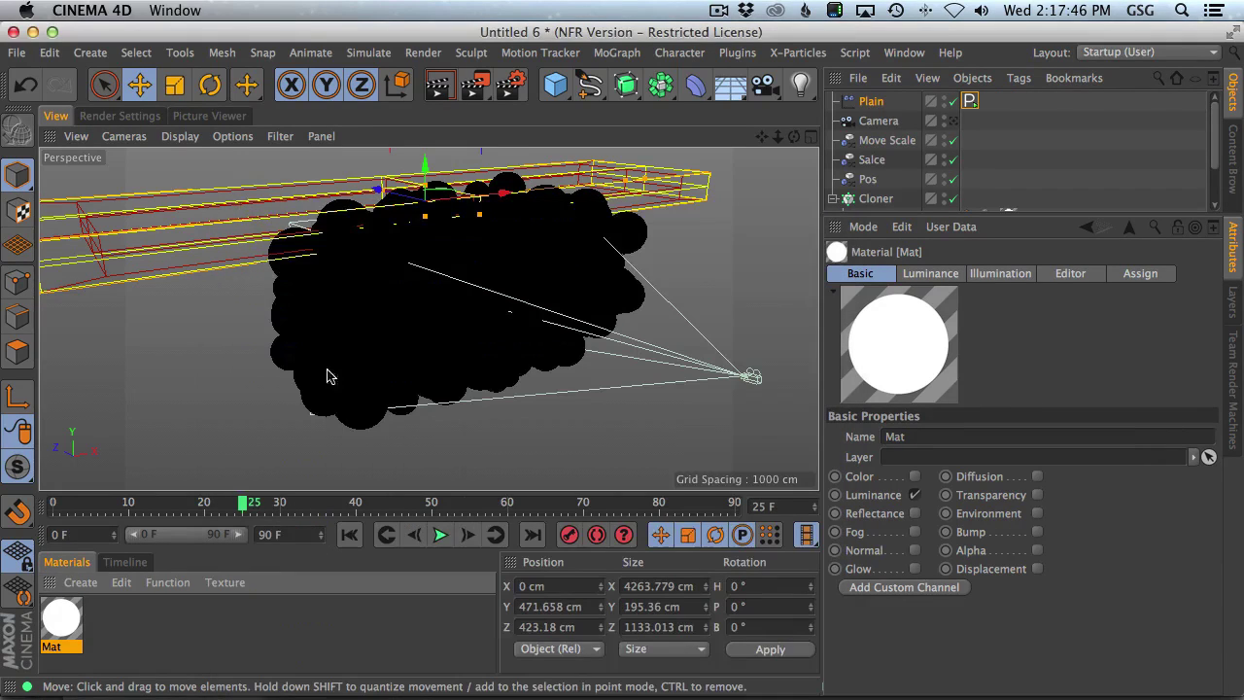
{"action": "left_click", "coordinate": [954, 121]}
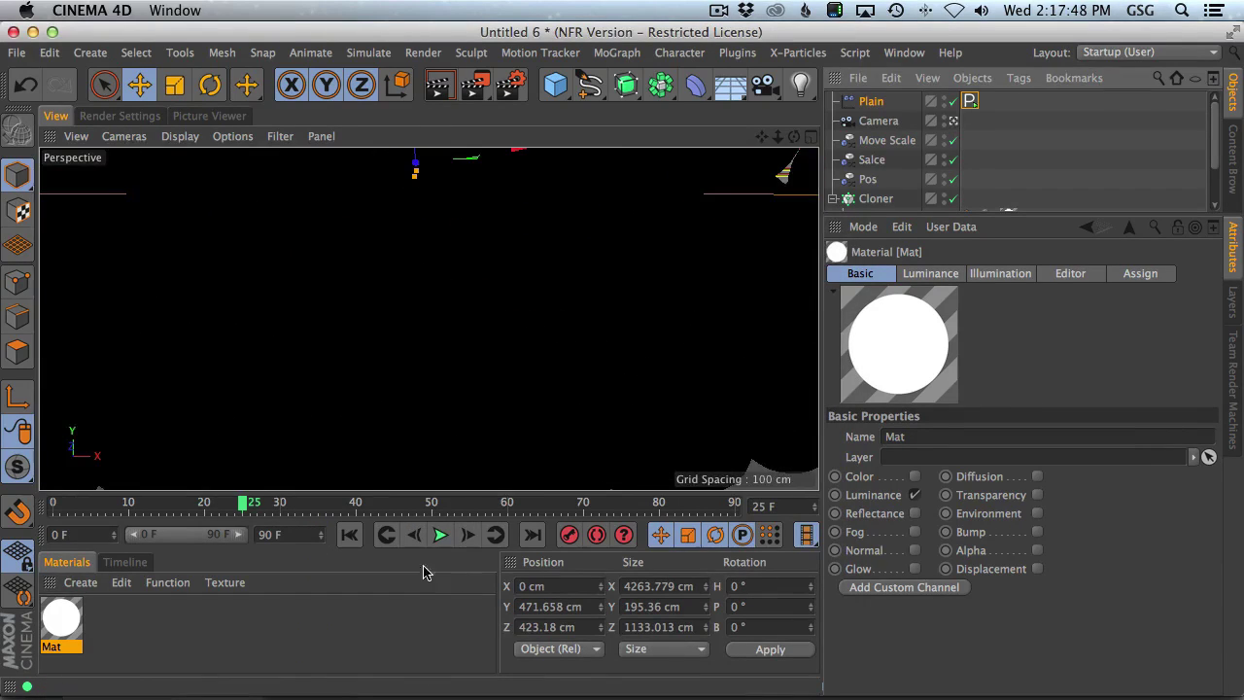
{"action": "left_click", "coordinate": [349, 535]}
{"action": "left_click", "coordinate": [439, 536]}
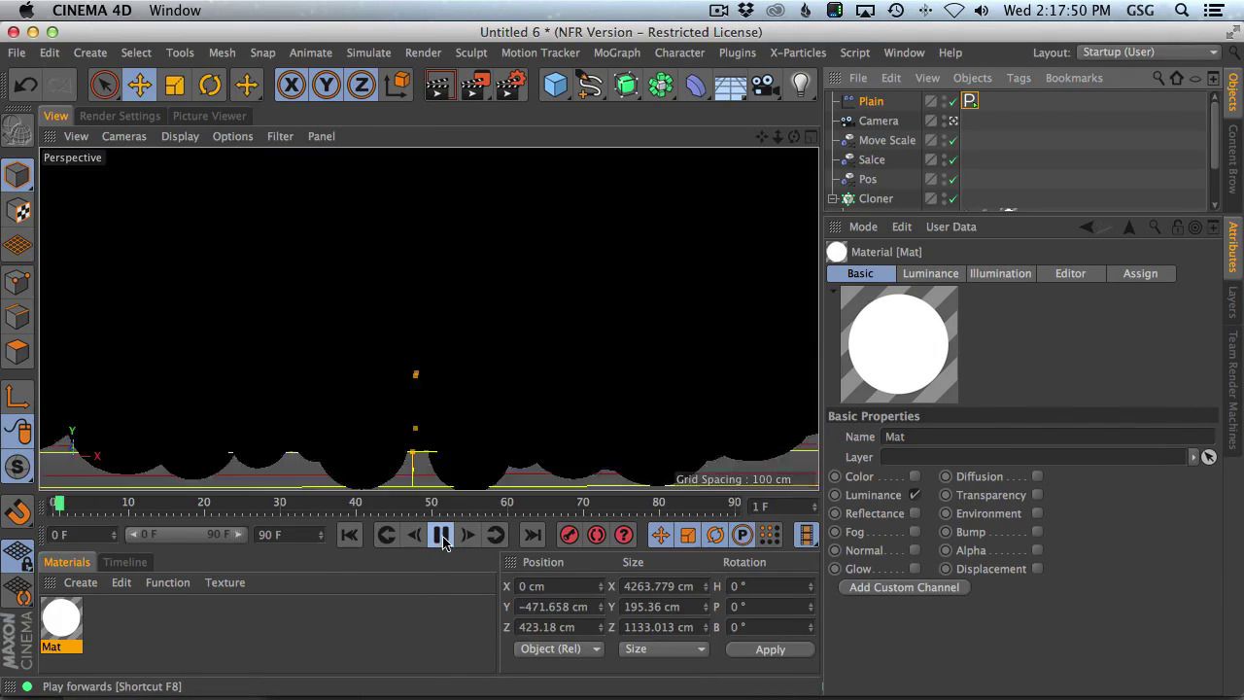
{"action": "left_click", "coordinate": [440, 534]}
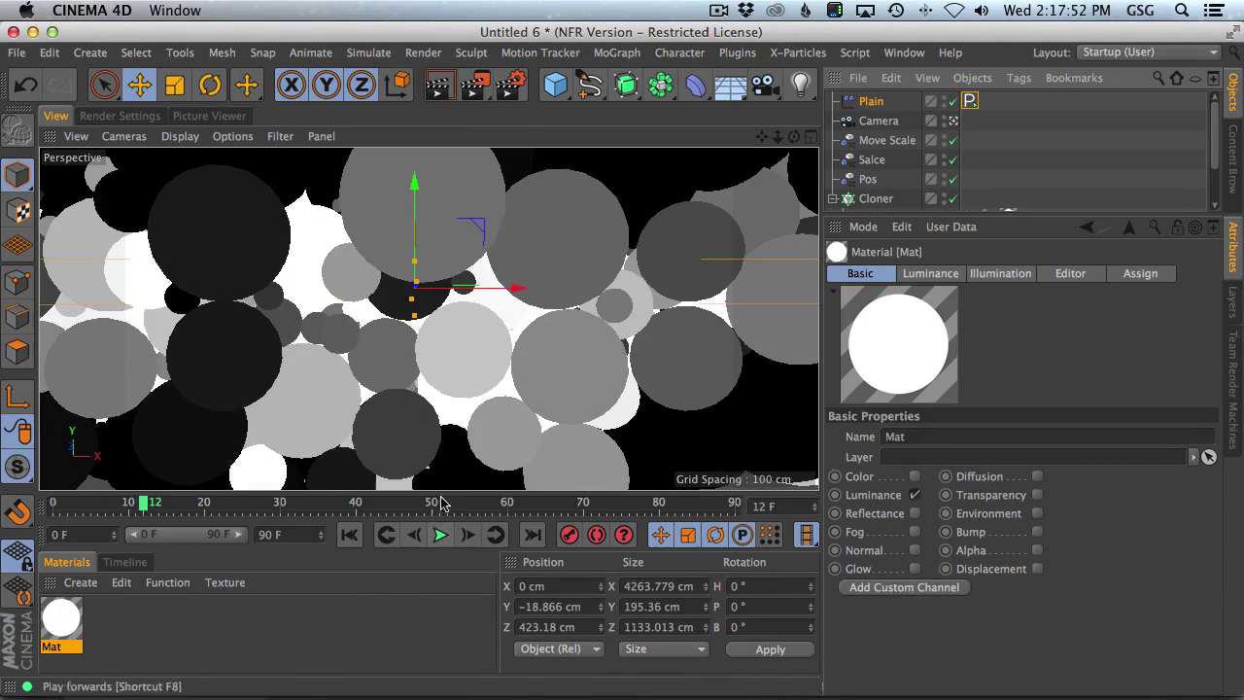
Enable the Reflectance channel on the Mat material and add a Beckmann reflection layer
{"action": "double_click", "coordinate": [61, 617]}
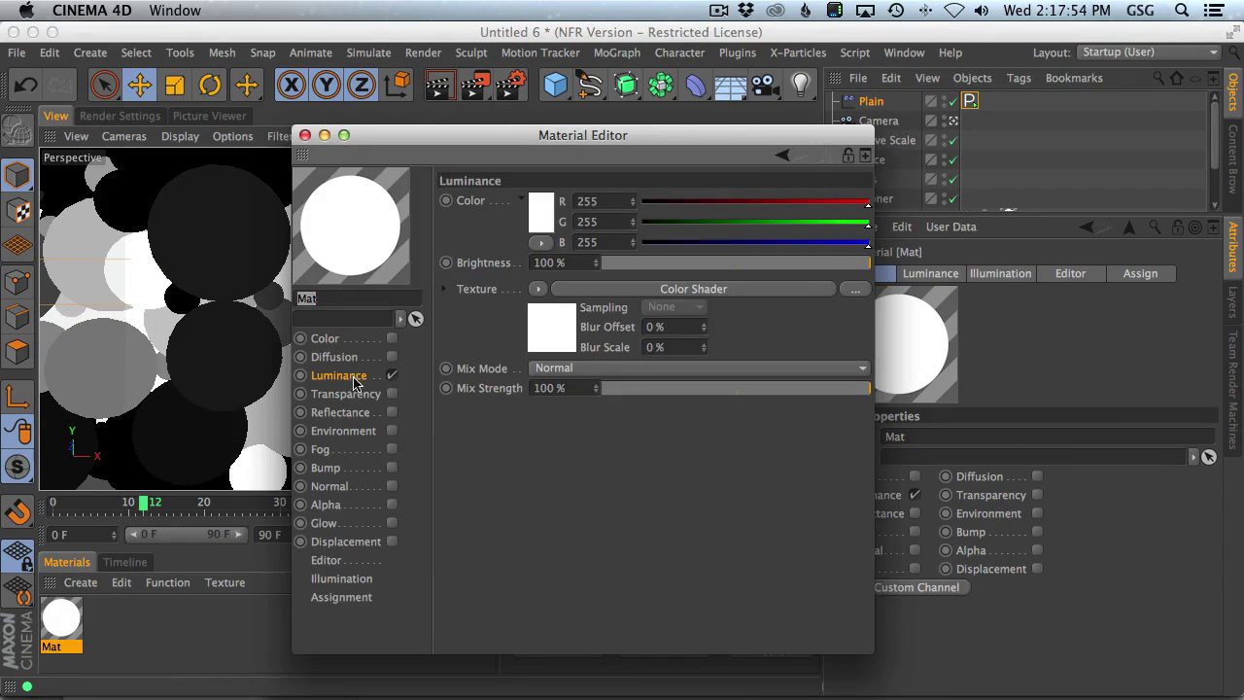
{"action": "left_click_drag", "start_coordinate": [391, 143], "coordinate": [689, 108]}
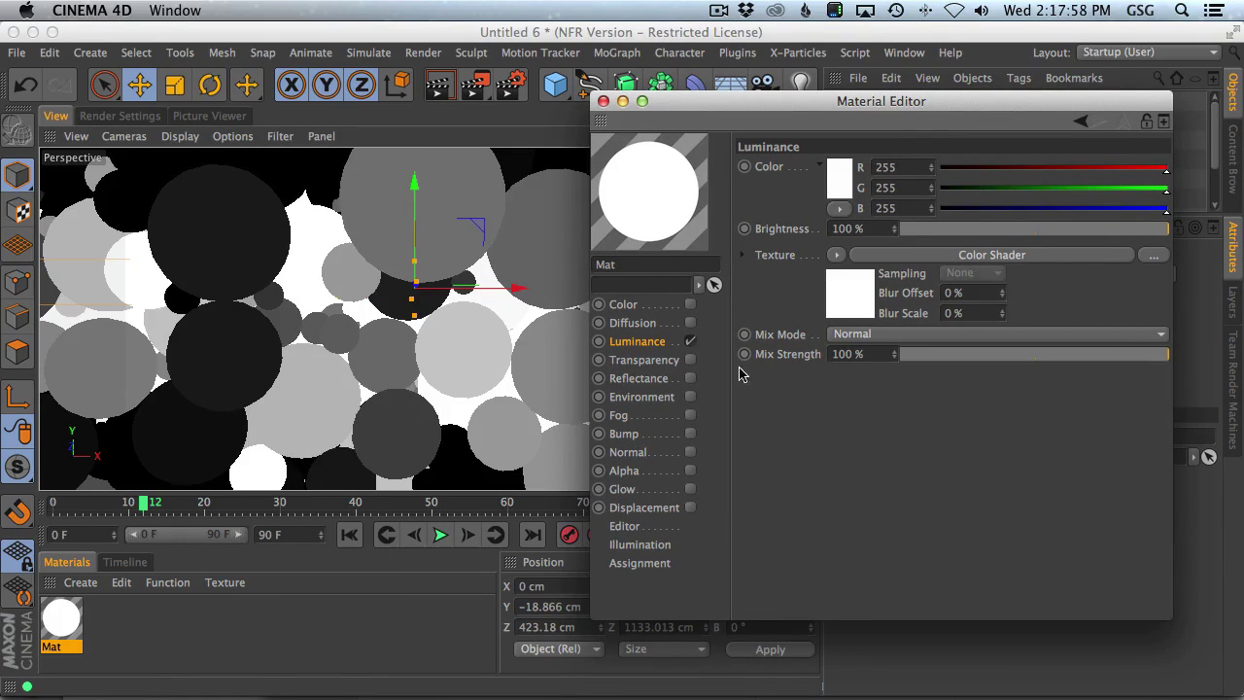
{"action": "left_click", "coordinate": [669, 382]}
{"action": "left_click", "coordinate": [690, 378]}
{"action": "left_click_drag", "start_coordinate": [696, 103], "coordinate": [689, 145]}
{"action": "left_click", "coordinate": [757, 231]}
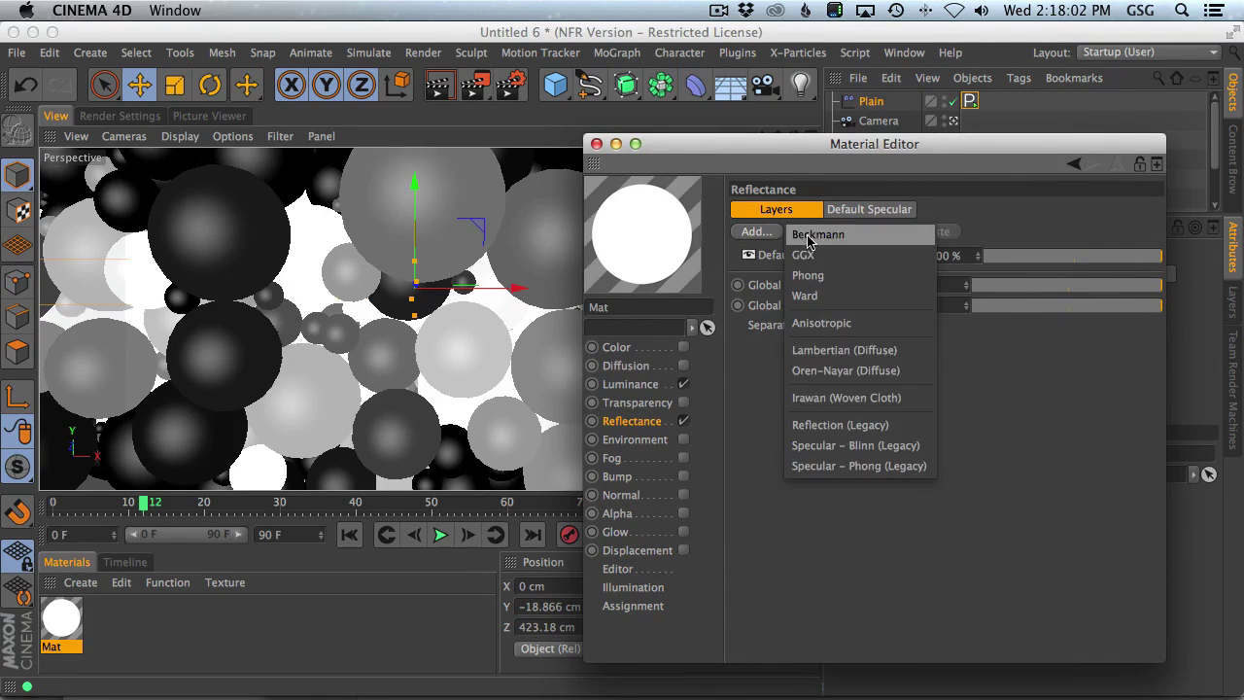
{"action": "left_click", "coordinate": [803, 236]}
Set the Beckmann layer's Fresnel to Dielectric and render the view to check the reflections
{"action": "scroll", "coordinate": [1036, 658], "scroll_direction": "down", "scroll_amount": 3}
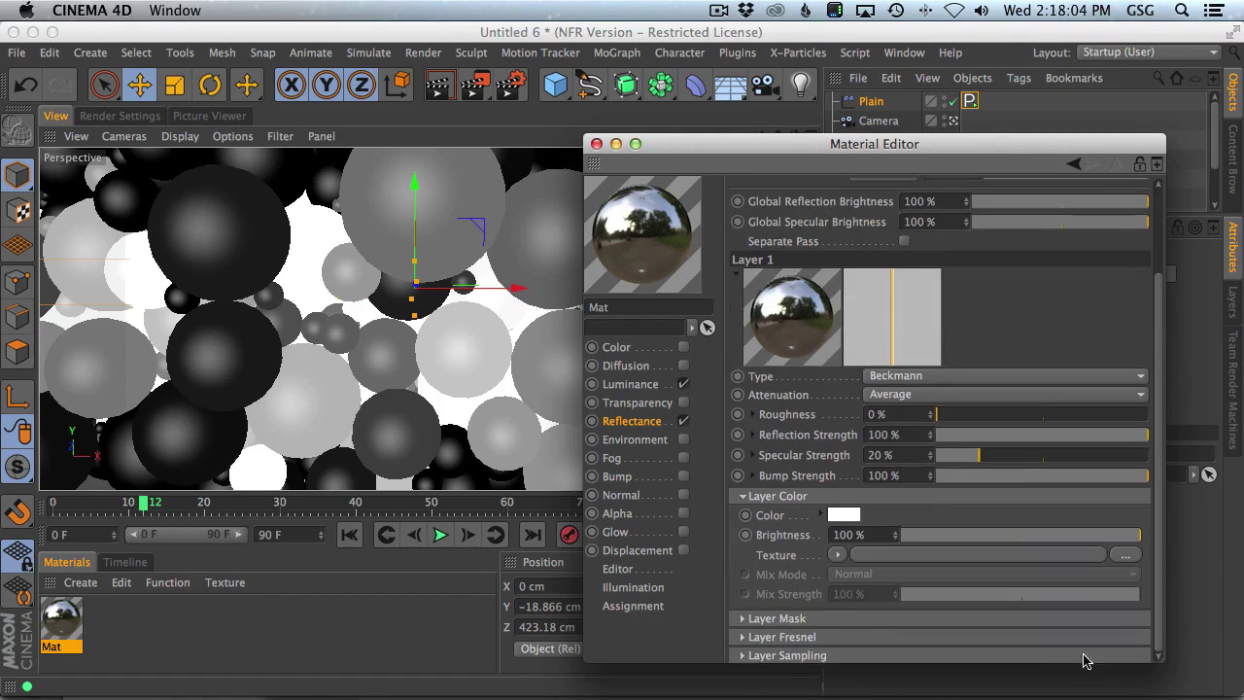
{"action": "left_click", "coordinate": [744, 637]}
{"action": "left_click", "coordinate": [865, 657]}
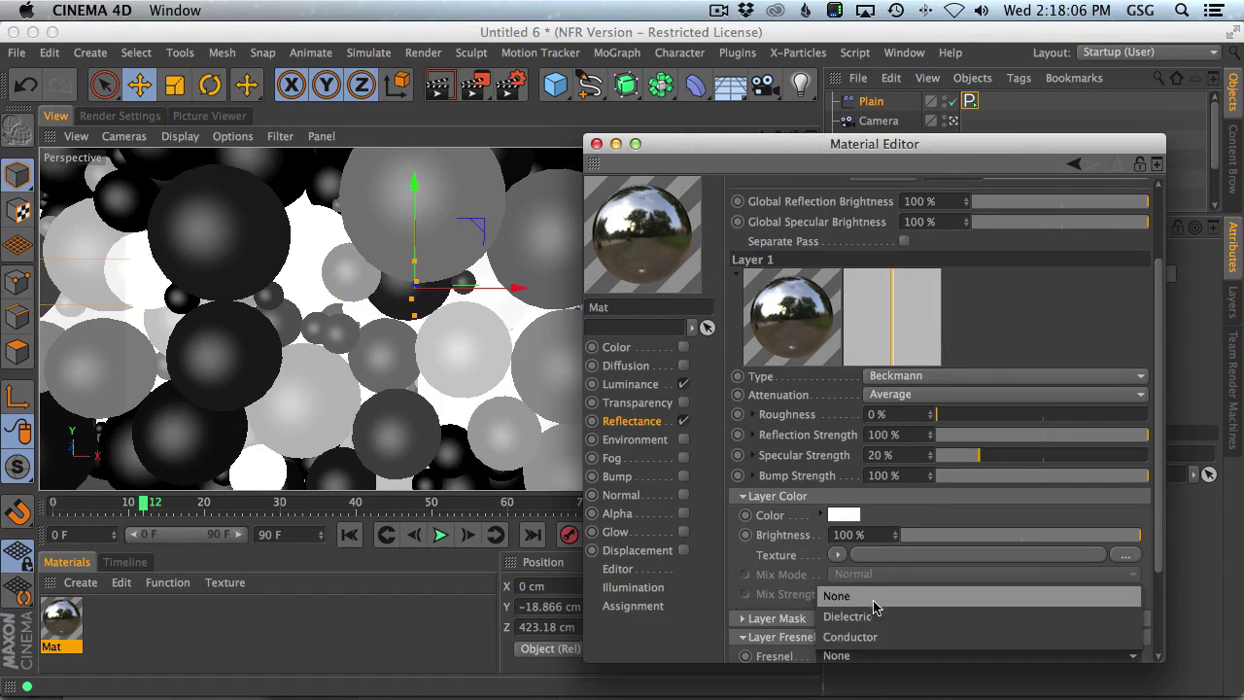
{"action": "left_click", "coordinate": [873, 616]}
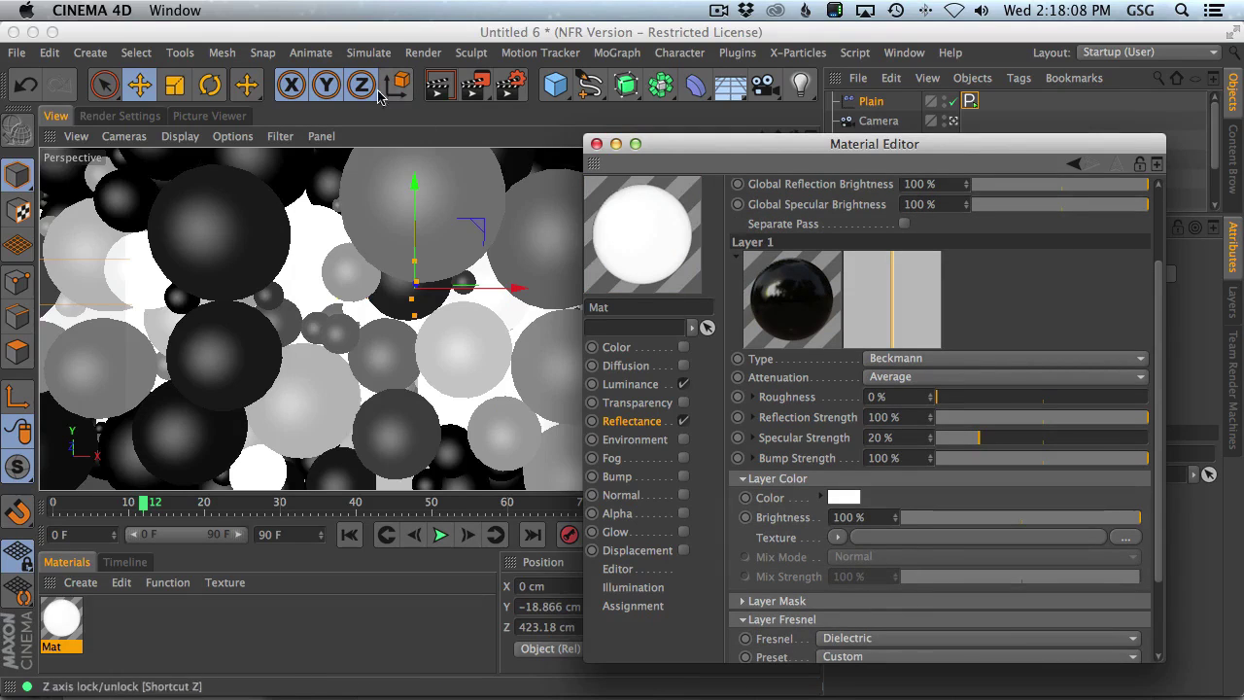
{"action": "left_click", "coordinate": [474, 84]}
{"action": "left_click_drag", "start_coordinate": [614, 148], "coordinate": [755, 370]}
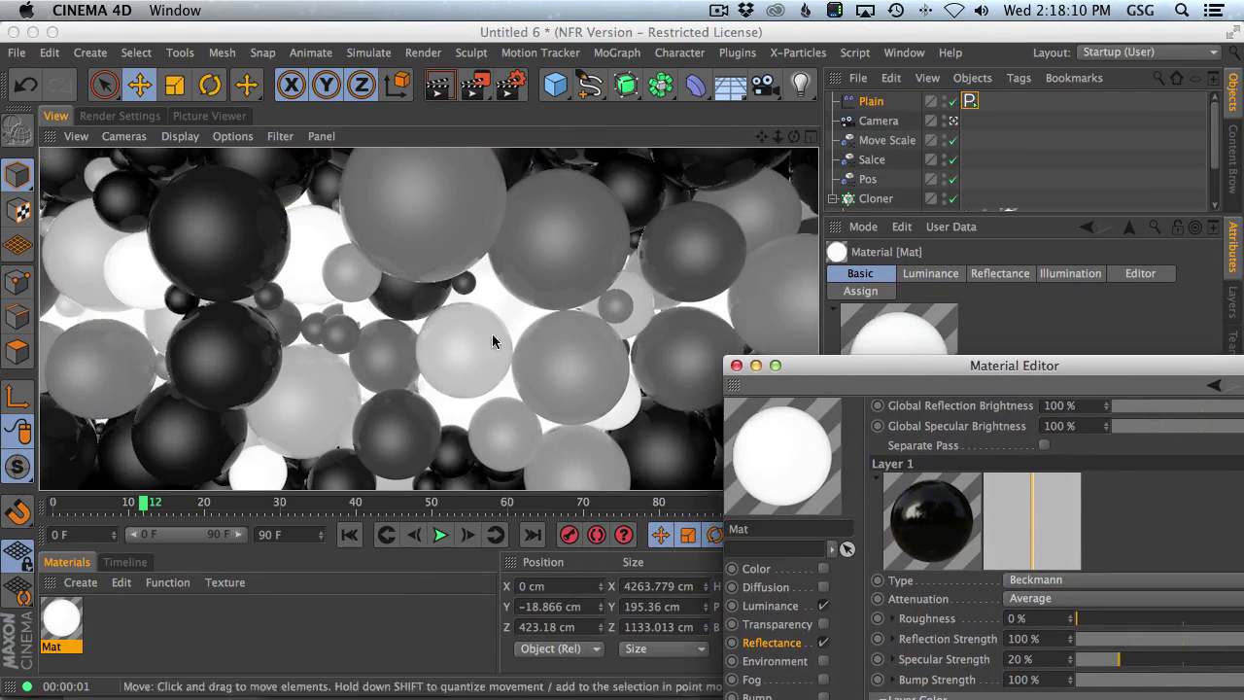
Turn off Default Light in the render options and render the view again
{"action": "left_click", "coordinate": [109, 115]}
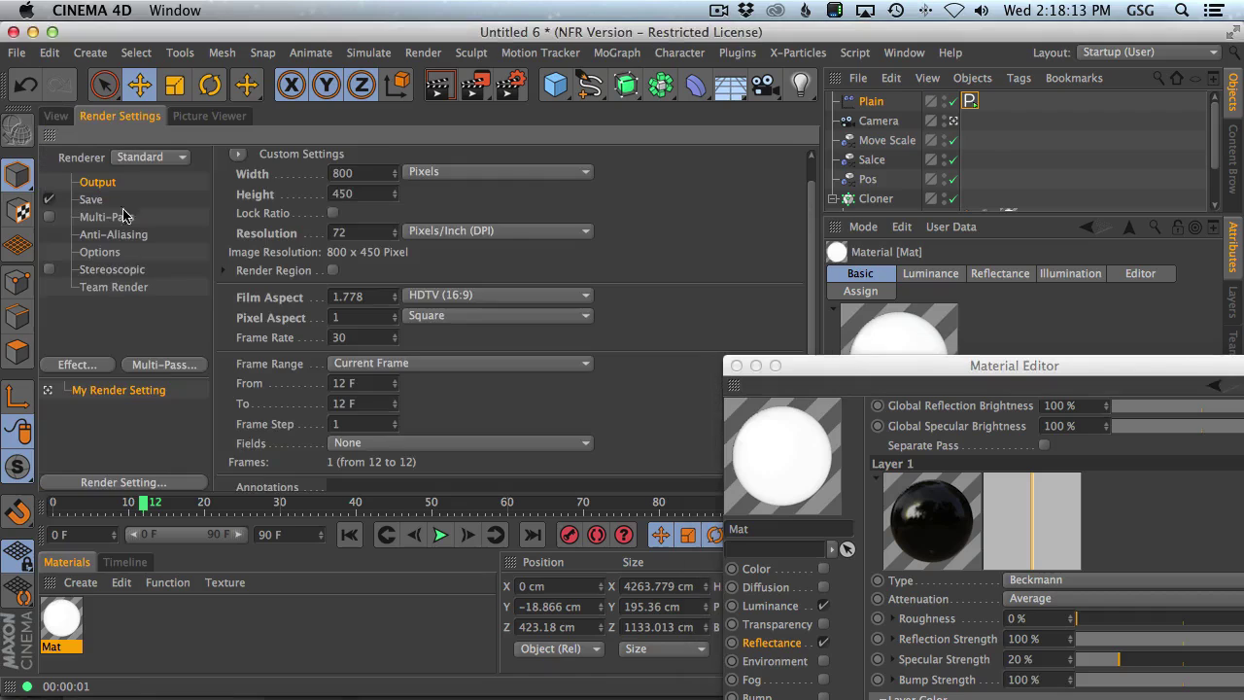
{"action": "left_click", "coordinate": [100, 251]}
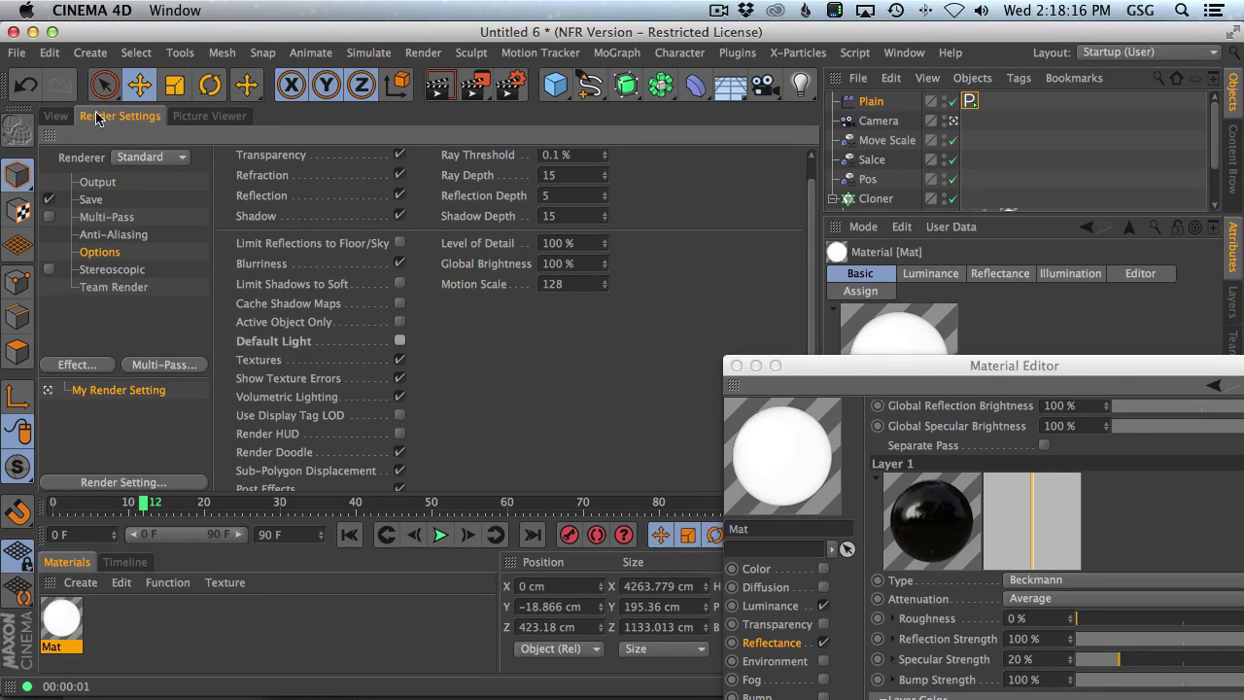
{"action": "left_click", "coordinate": [59, 115]}
{"action": "left_click", "coordinate": [443, 86]}
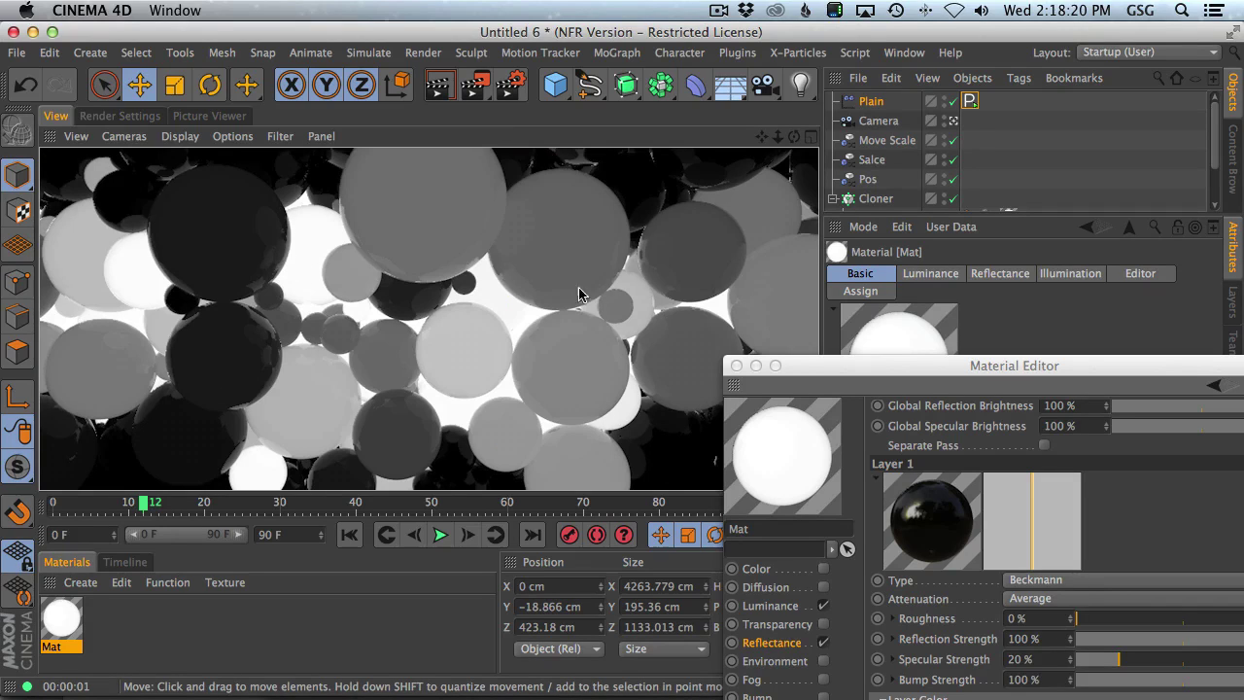
Go to frame 8 and render the view to check the reflections on the dark spheres
{"action": "left_click_drag", "start_coordinate": [774, 372], "coordinate": [834, 322]}
{"action": "mouse_move", "coordinate": [160, 506]}
{"action": "left_mouse_down"}
{"action": "mouse_move", "coordinate": [101, 506]}
{"action": "mouse_move", "coordinate": [113, 507]}
{"action": "left_mouse_up"}
{"action": "left_click", "coordinate": [439, 85]}
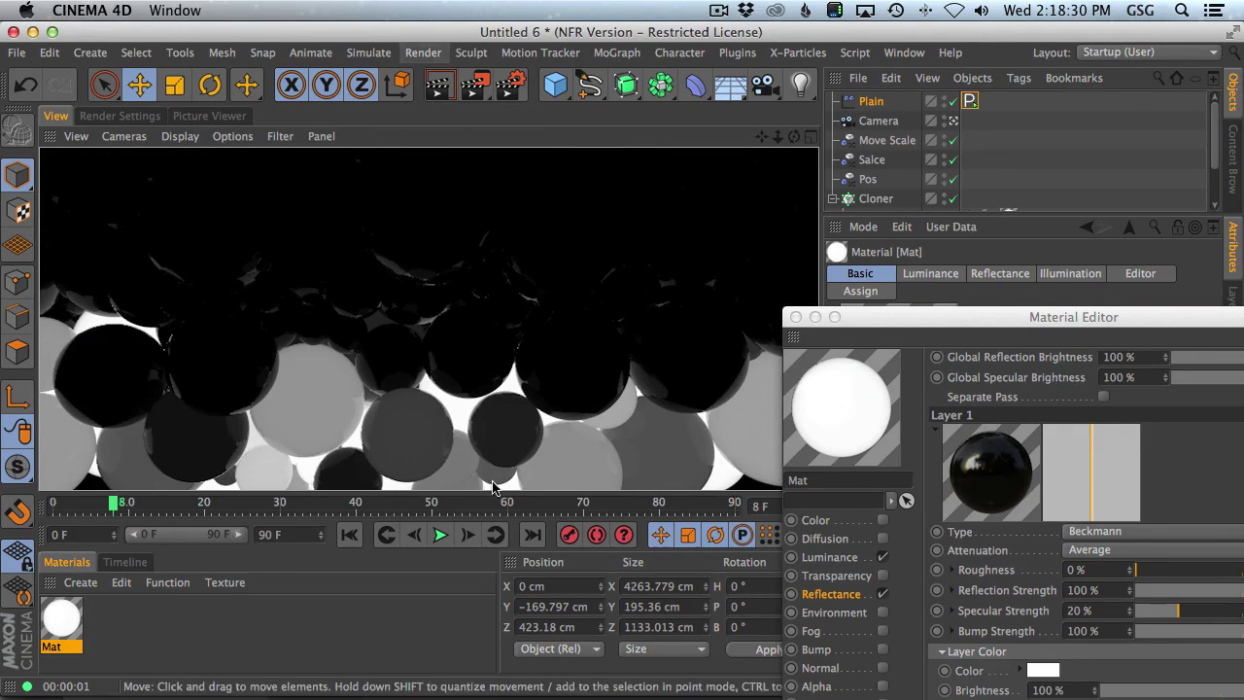
Try a reflection strength of 144% on the Beckmann layer and render the view
{"action": "left_click", "coordinate": [833, 318]}
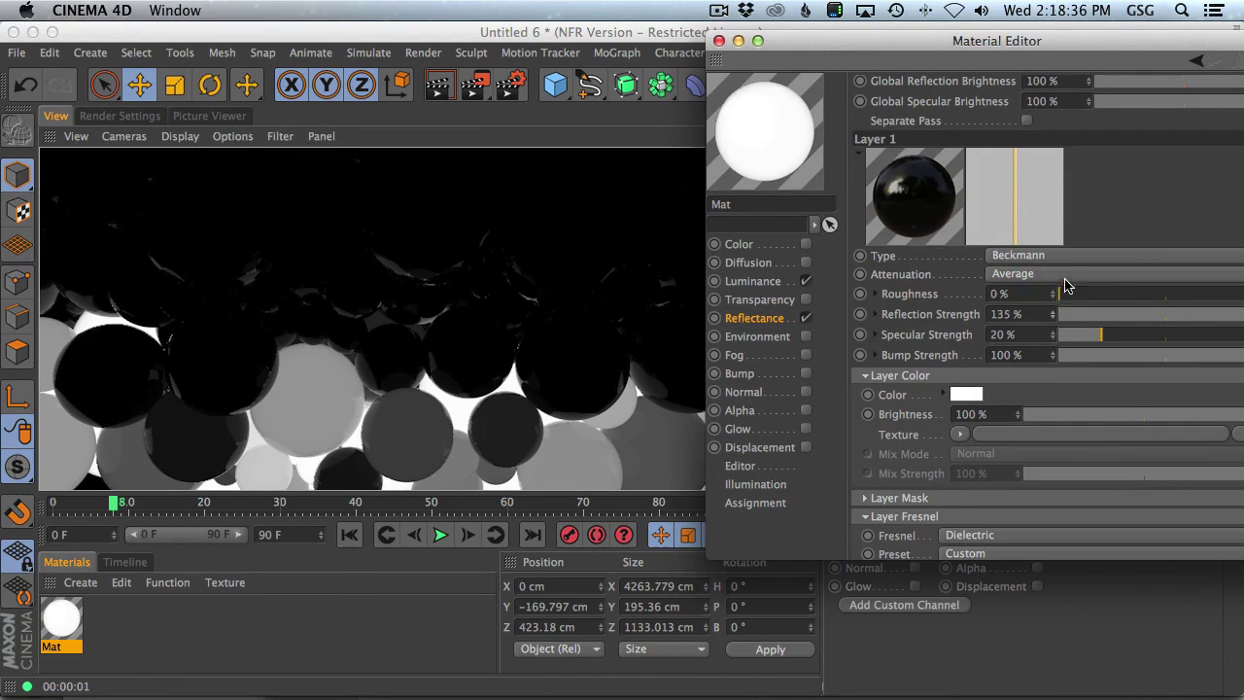
{"action": "left_click", "coordinate": [440, 85]}
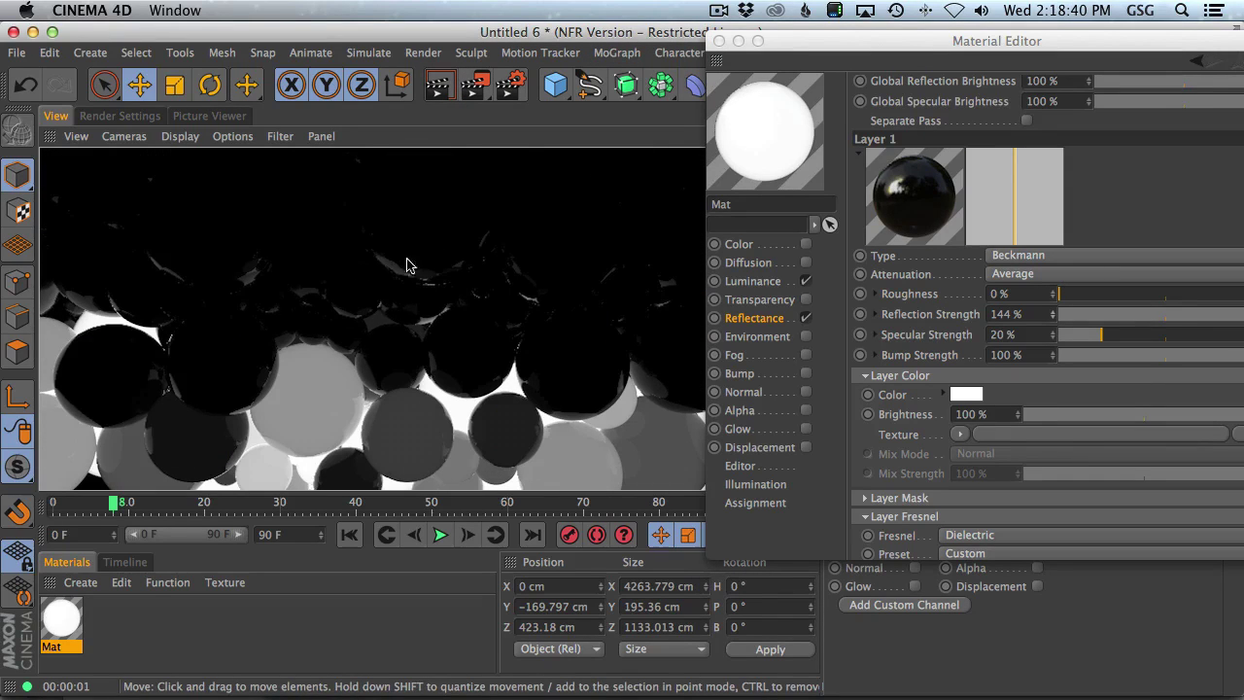
Try the Add mix mode for Mat's luminance texture, and set the mix mode to Multiply
{"action": "left_click", "coordinate": [766, 282]}
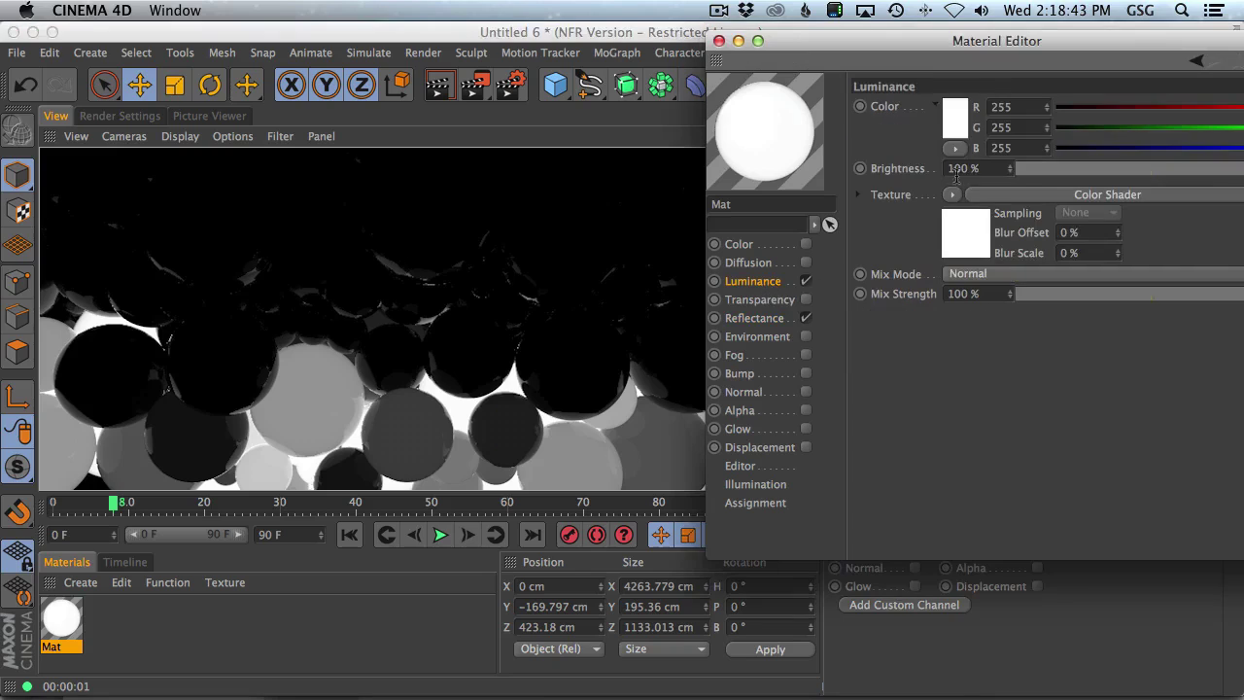
{"action": "left_click", "coordinate": [1001, 278]}
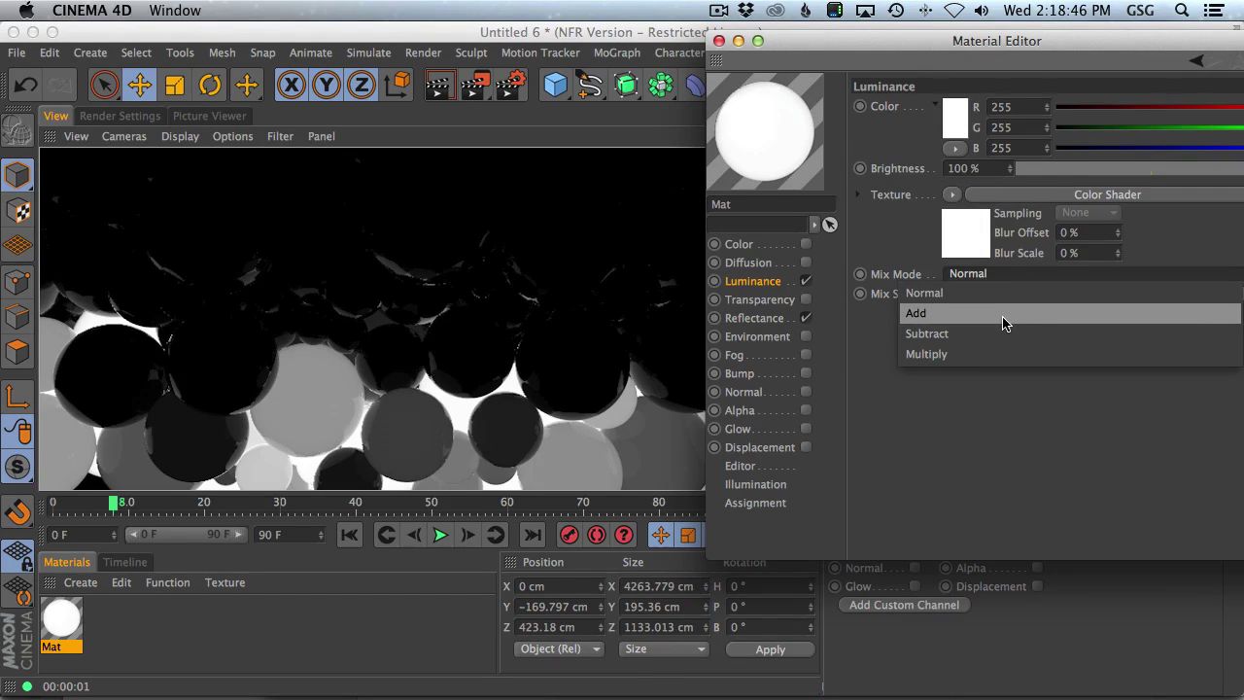
{"action": "left_click", "coordinate": [1004, 314]}
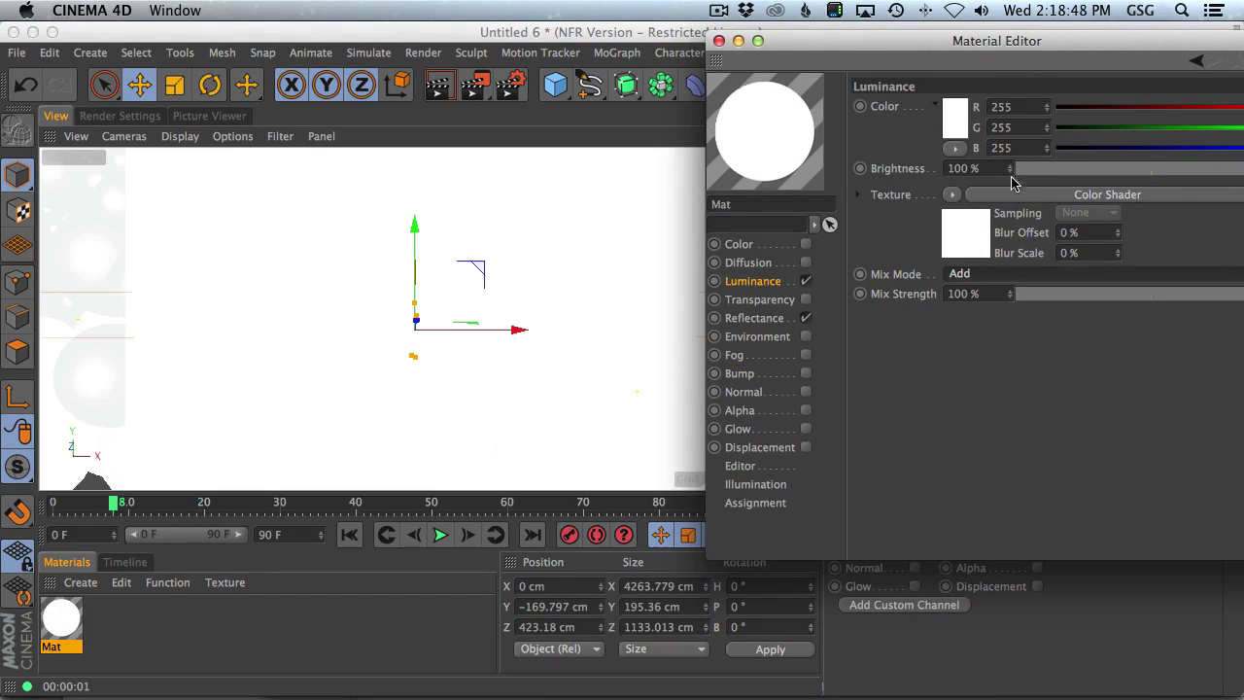
{"action": "left_click", "coordinate": [992, 275]}
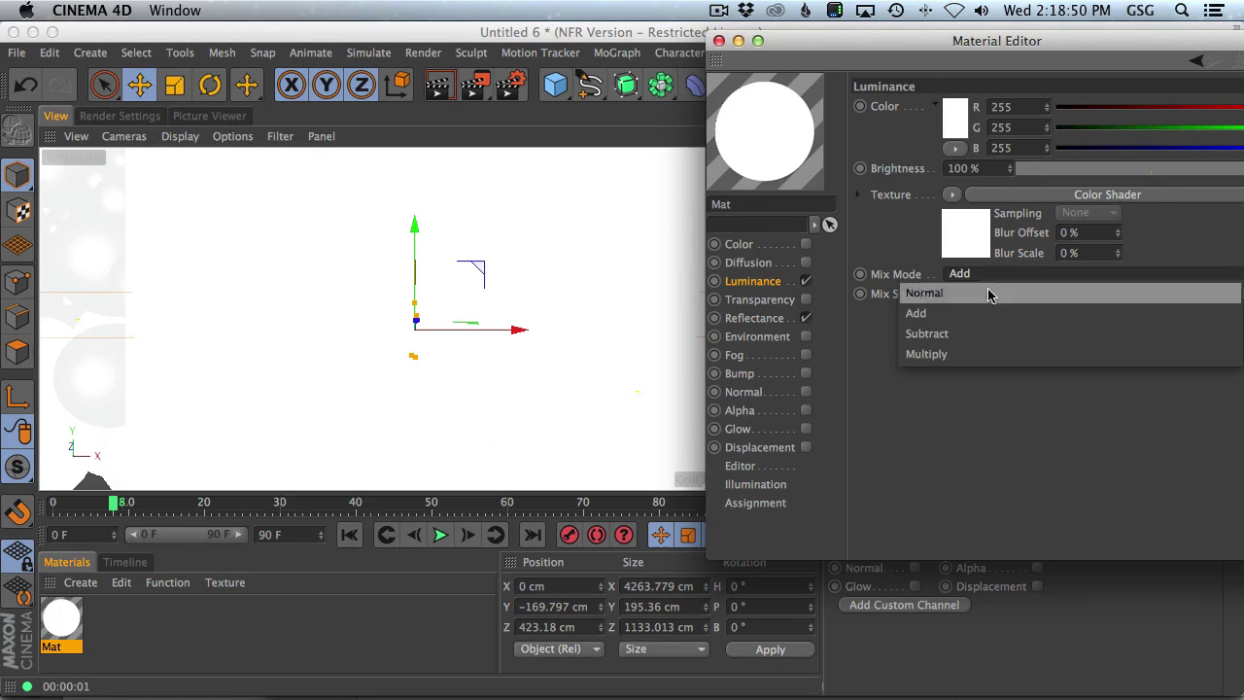
{"action": "left_click", "coordinate": [986, 354]}
Raise Mat's luminance brightness to 187% and render the view
{"action": "left_click_drag", "start_coordinate": [1012, 173], "coordinate": [1020, 152]}
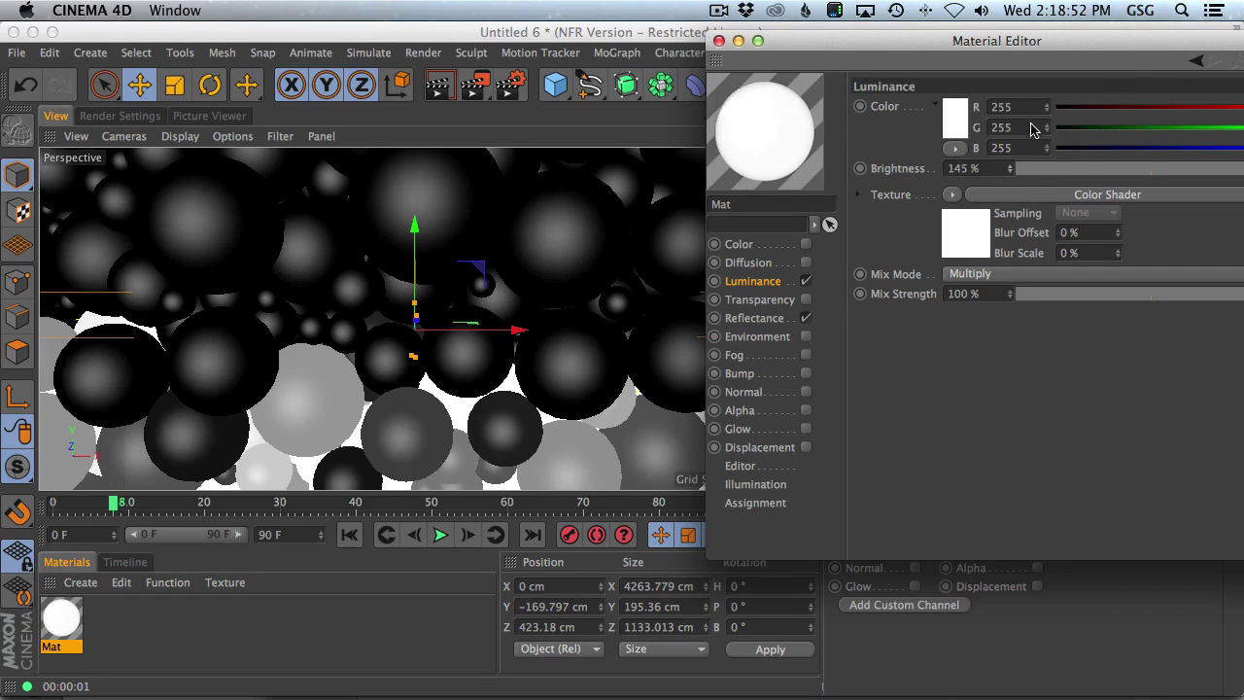
{"action": "left_click_drag", "start_coordinate": [1045, 94], "coordinate": [1046, 88]}
{"action": "left_click", "coordinate": [442, 93]}
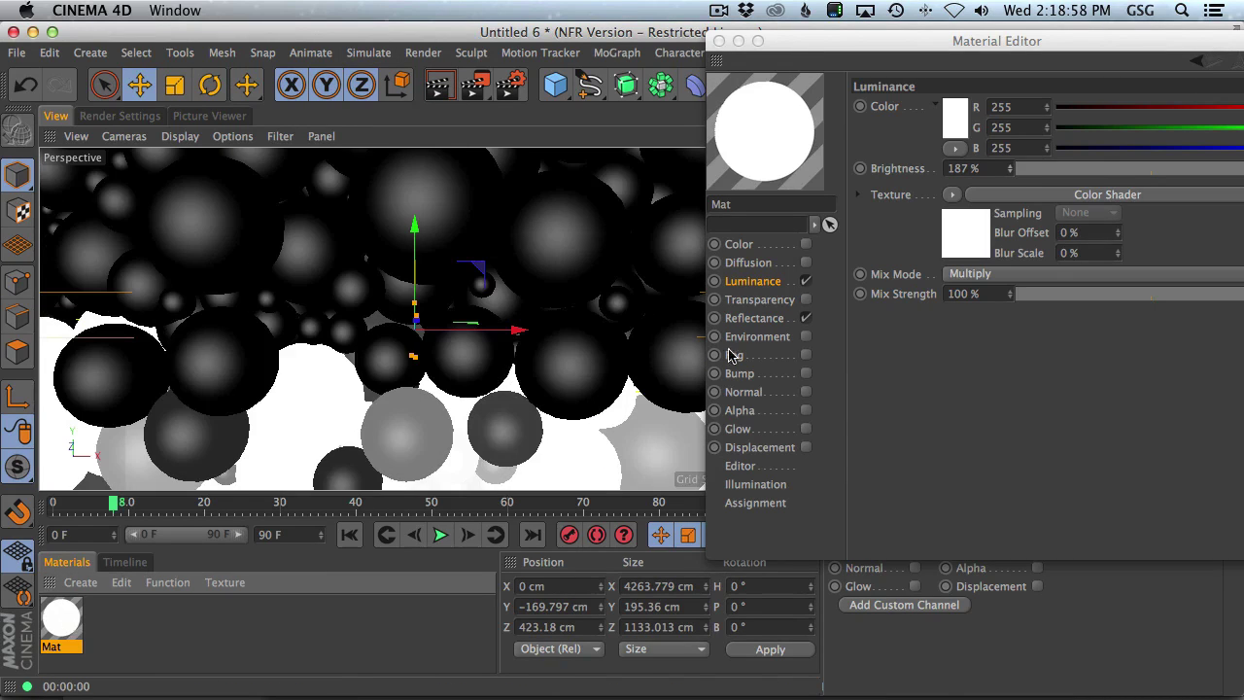
Set the Beckmann layer's reflection strength to 100% and render the view to check the brighter luminance
{"action": "left_click", "coordinate": [749, 320]}
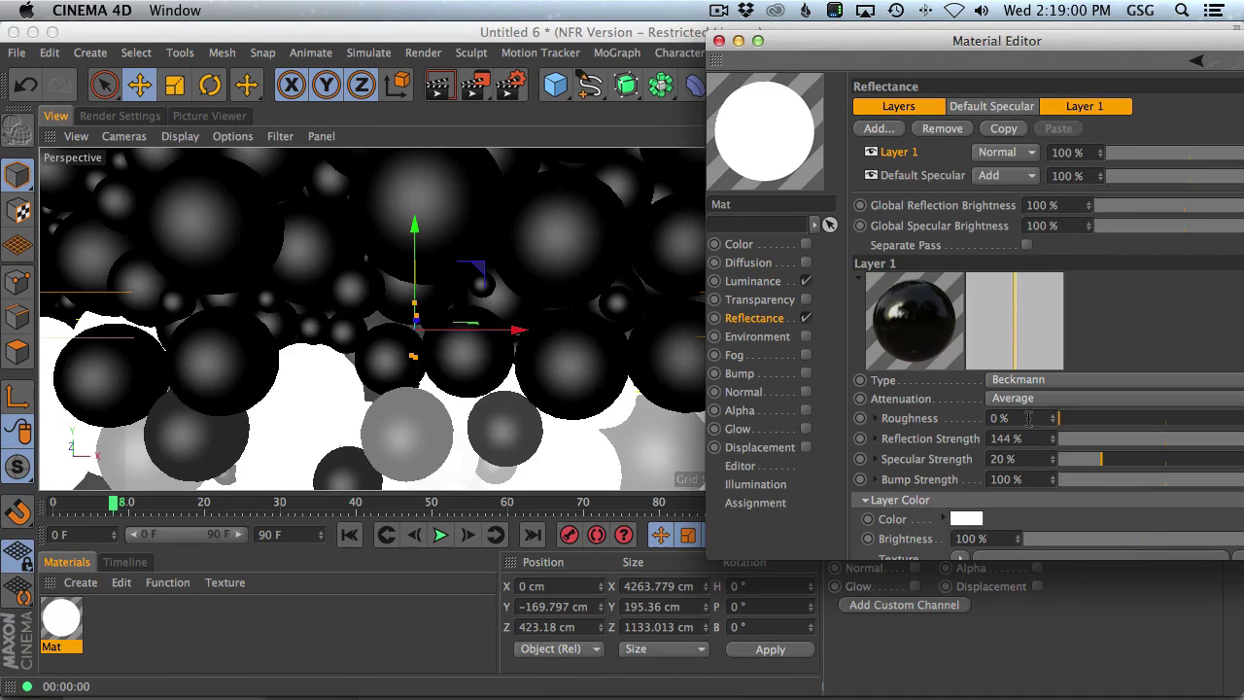
{"action": "type", "text": "100"}
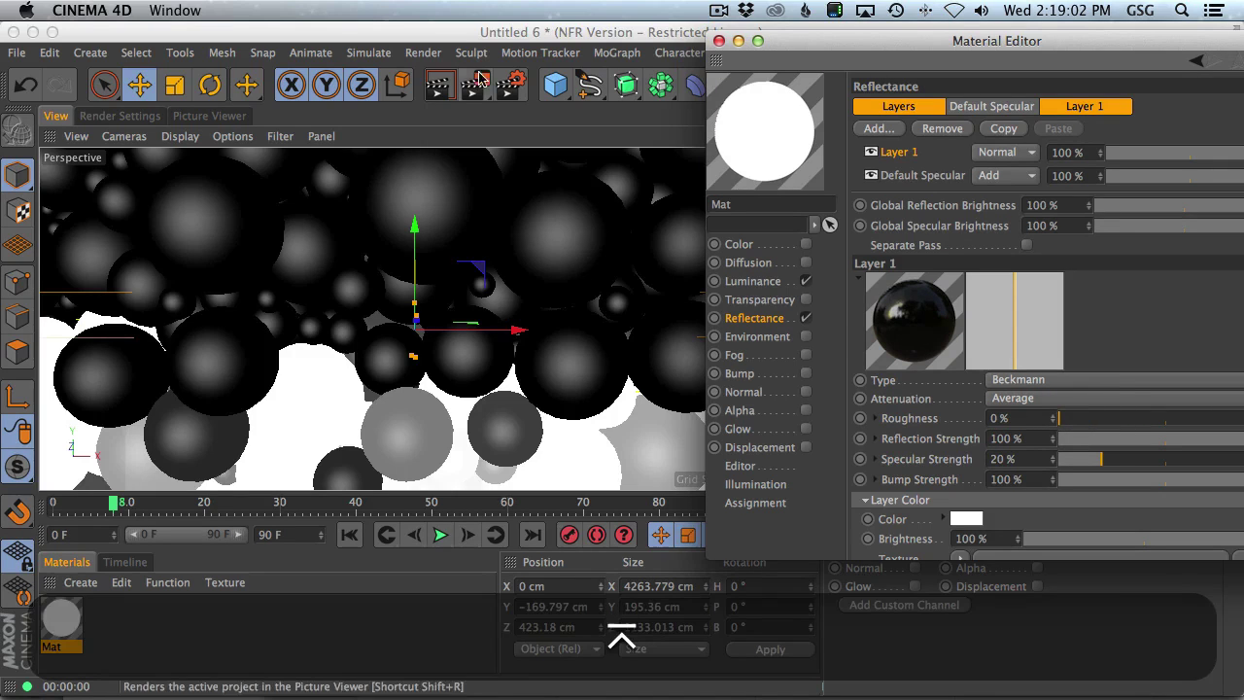
{"action": "left_click", "coordinate": [439, 83]}
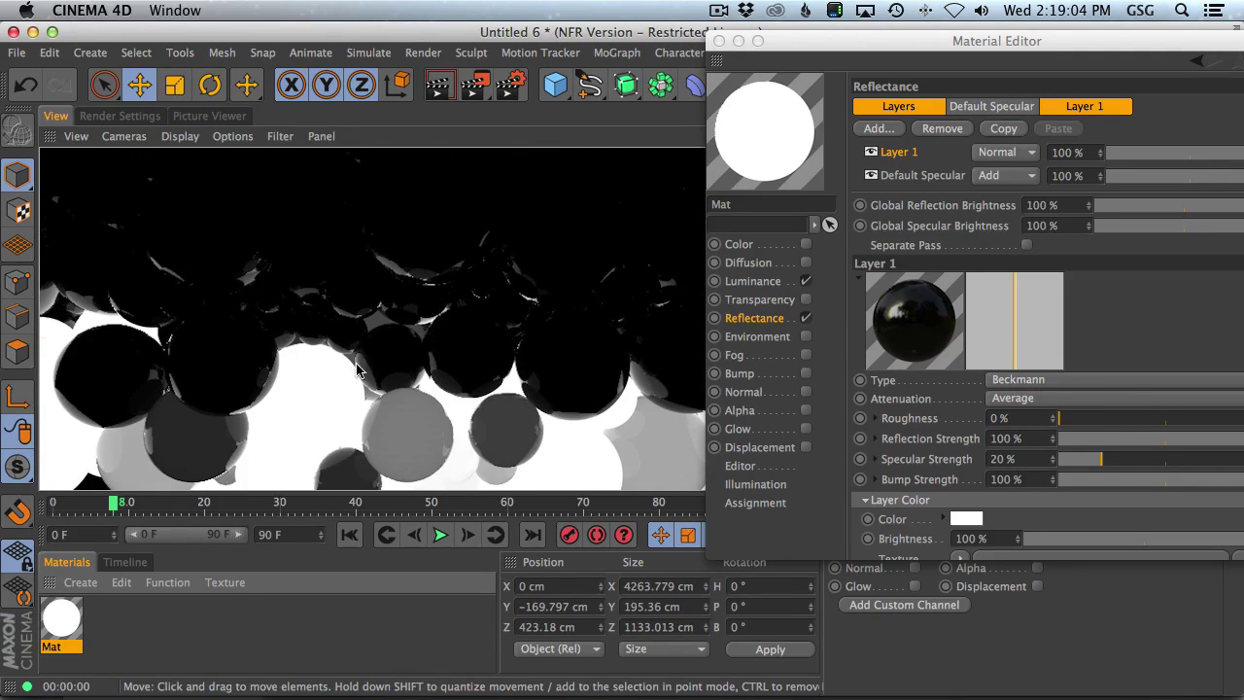
Play the animation forward to frame 16 and render the view to check the sphere reflections
{"action": "left_click", "coordinate": [439, 538]}
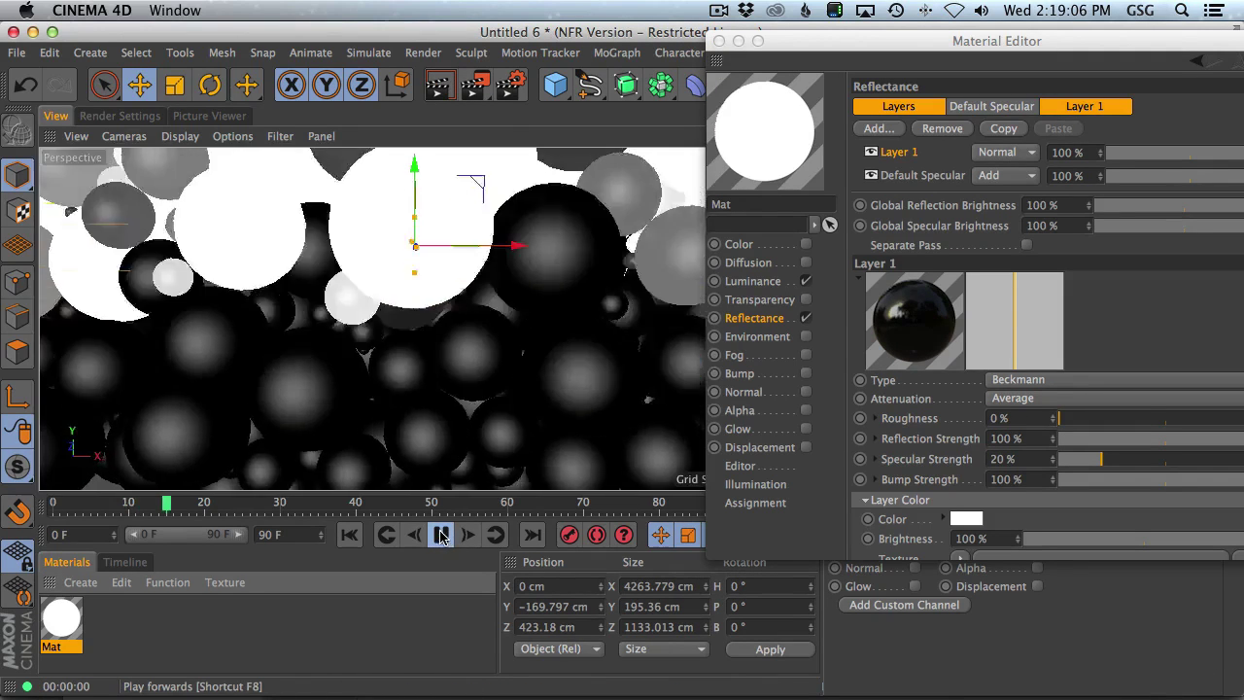
{"action": "left_click", "coordinate": [438, 86]}
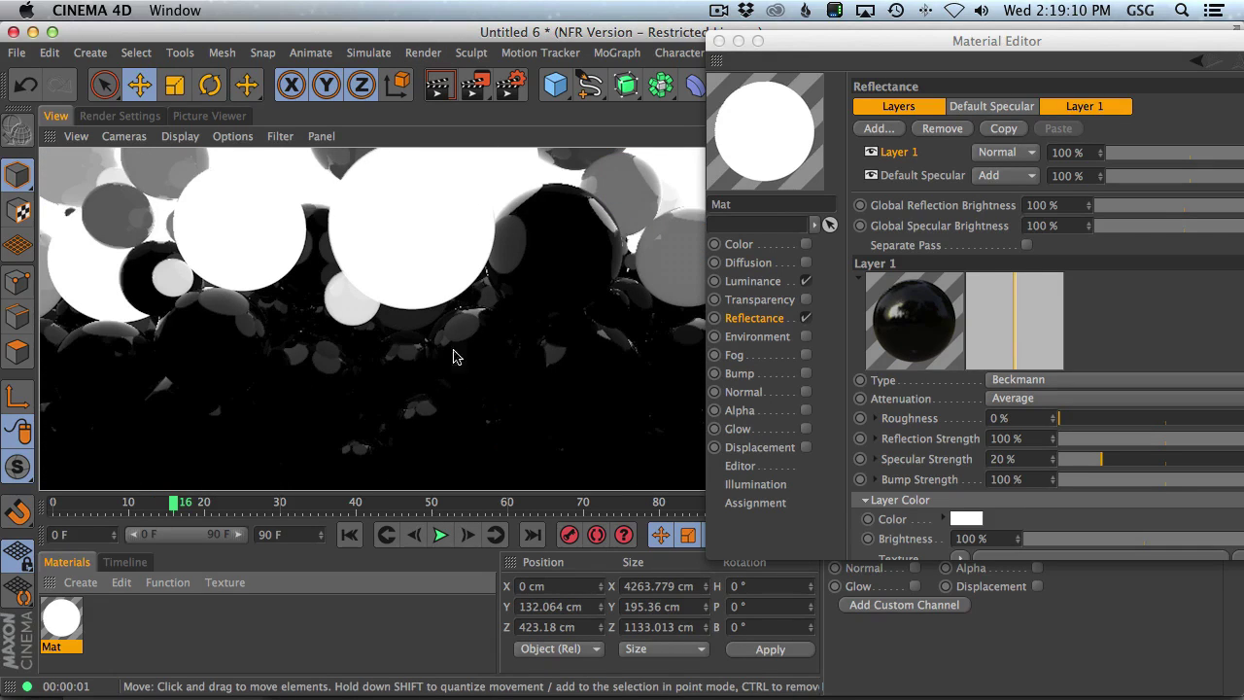
Try yellow (RGB 255, 255, 38) and orange (RGB 255, 138, 38) as Mat's luminance color, rendering the view for each
{"action": "left_click", "coordinate": [767, 281]}
{"action": "left_click_drag", "start_coordinate": [1075, 43], "coordinate": [1020, 117]}
{"action": "left_click_drag", "start_coordinate": [1065, 222], "coordinate": [1035, 223]}
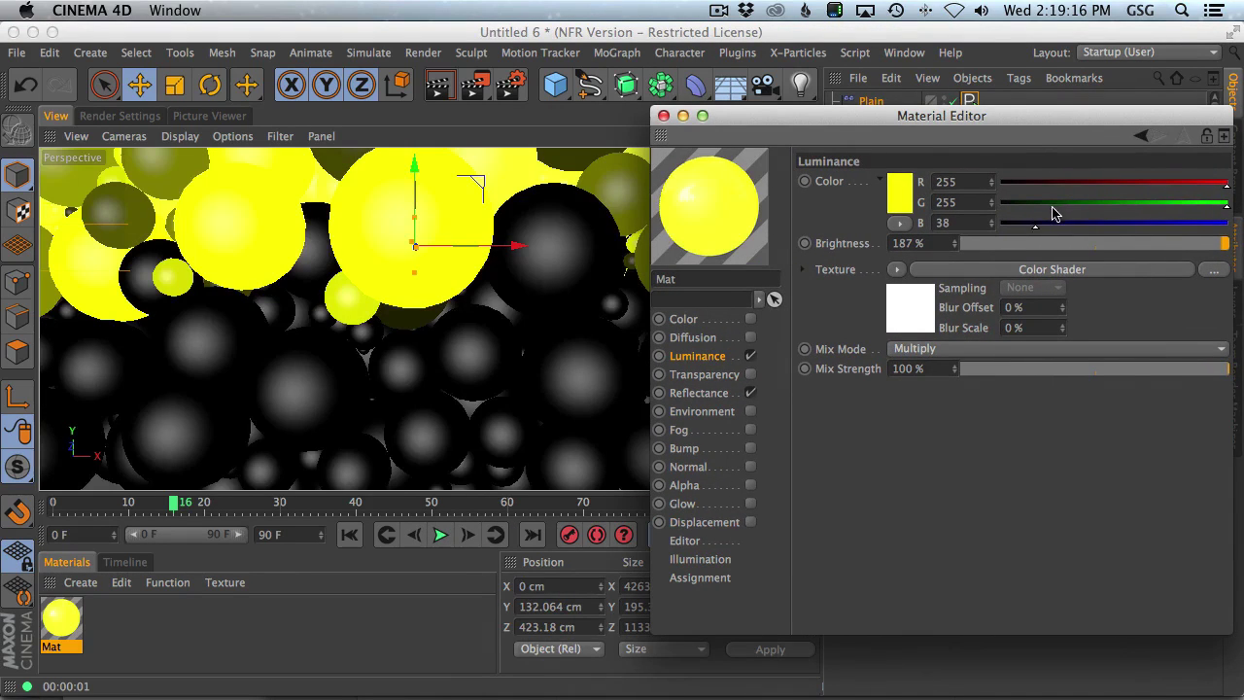
{"action": "left_click", "coordinate": [438, 86]}
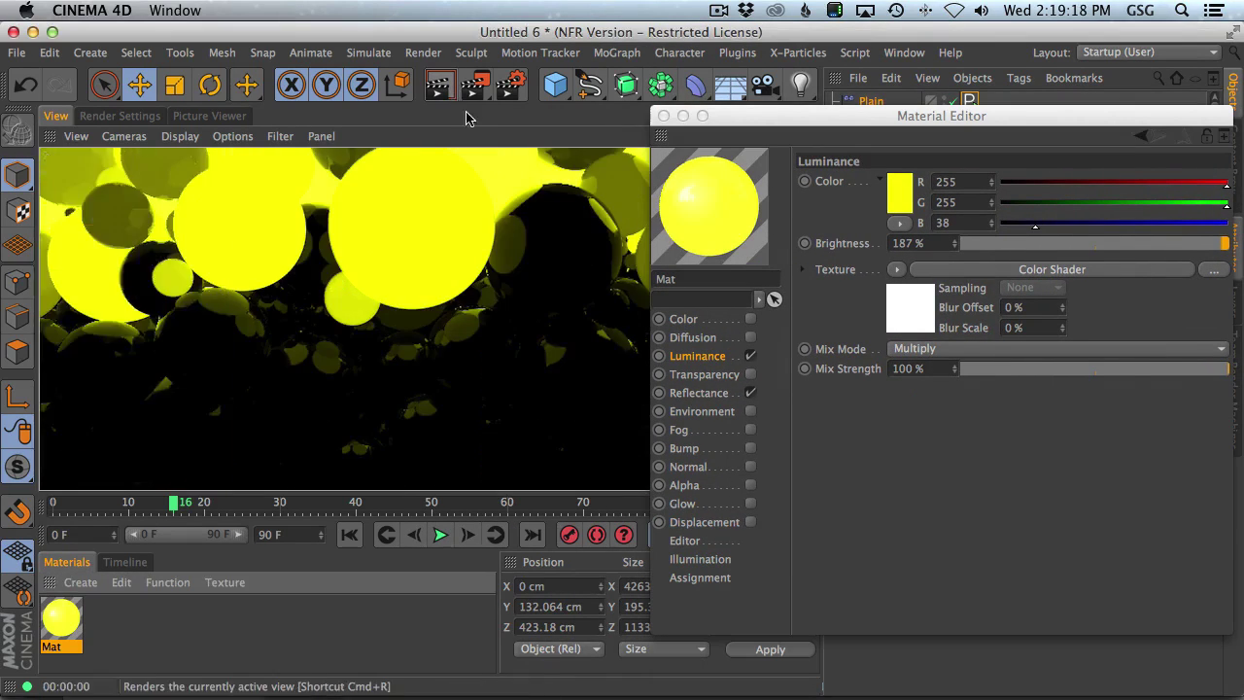
{"action": "left_click_drag", "start_coordinate": [1128, 212], "coordinate": [1124, 205]}
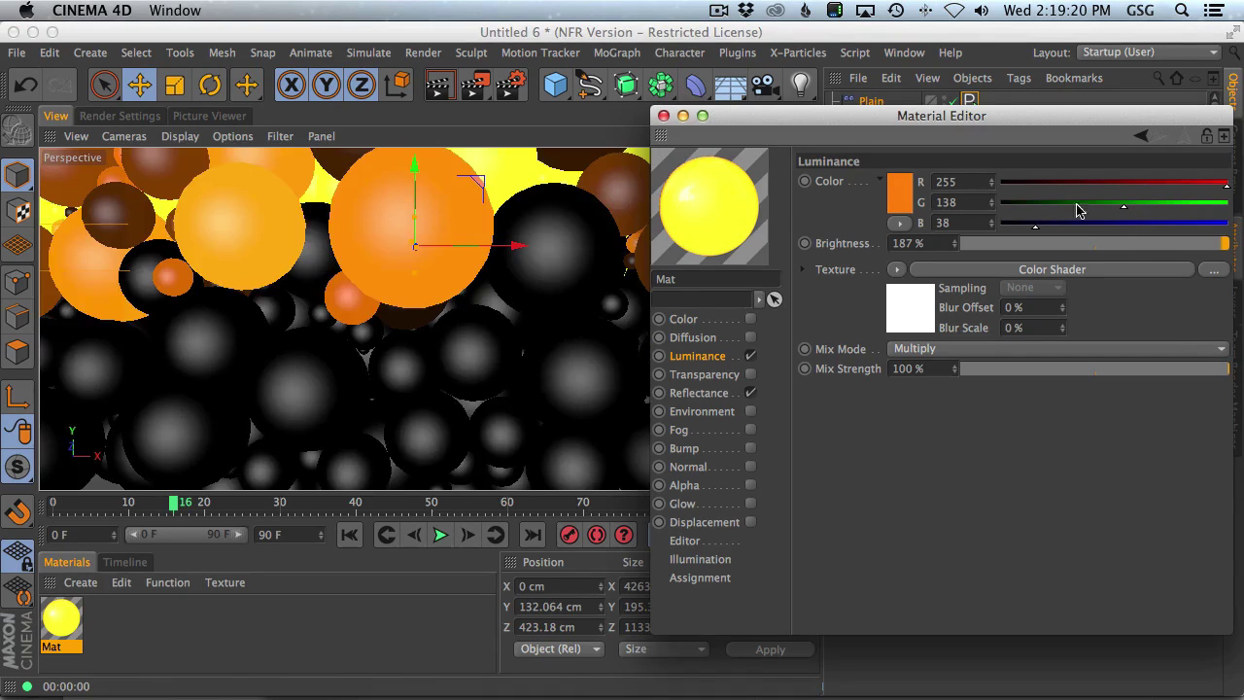
{"action": "left_click", "coordinate": [439, 85]}
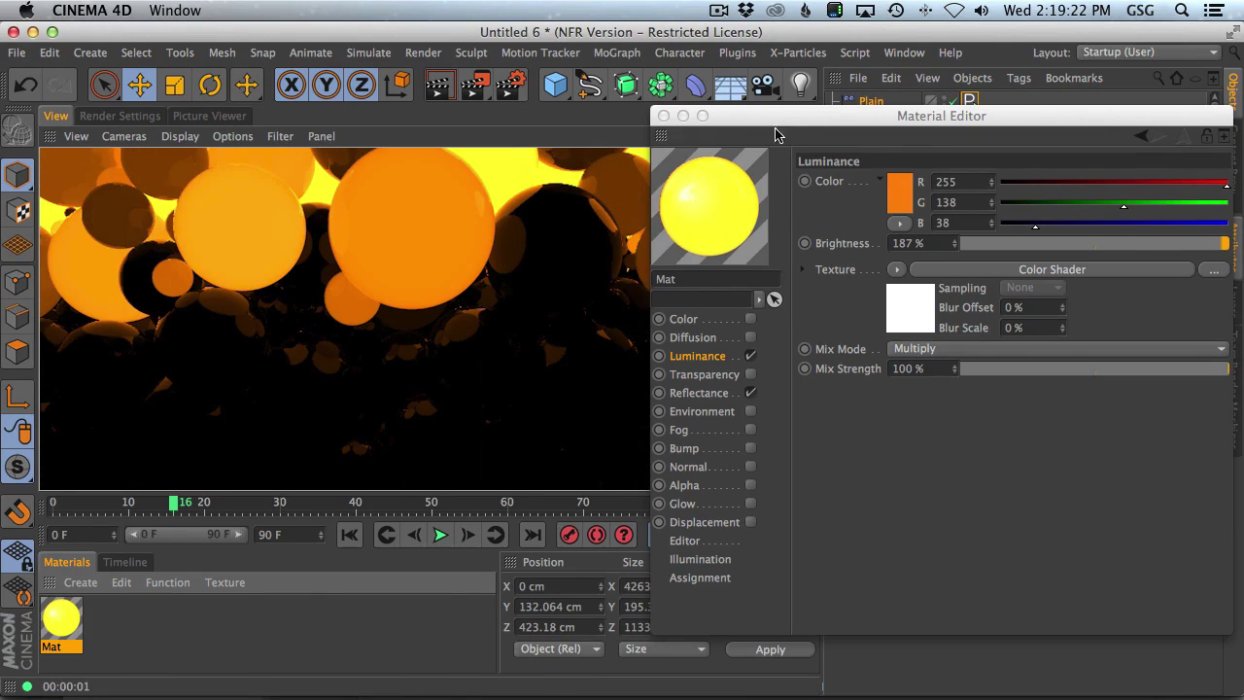
Change Mat's luminance color to blue by setting red to 76 and blue to 199, and render the view
{"action": "left_click_drag", "start_coordinate": [777, 134], "coordinate": [654, 132]}
{"action": "left_click_drag", "start_coordinate": [1094, 201], "coordinate": [935, 201]}
{"action": "left_click_drag", "start_coordinate": [902, 239], "coordinate": [1041, 227]}
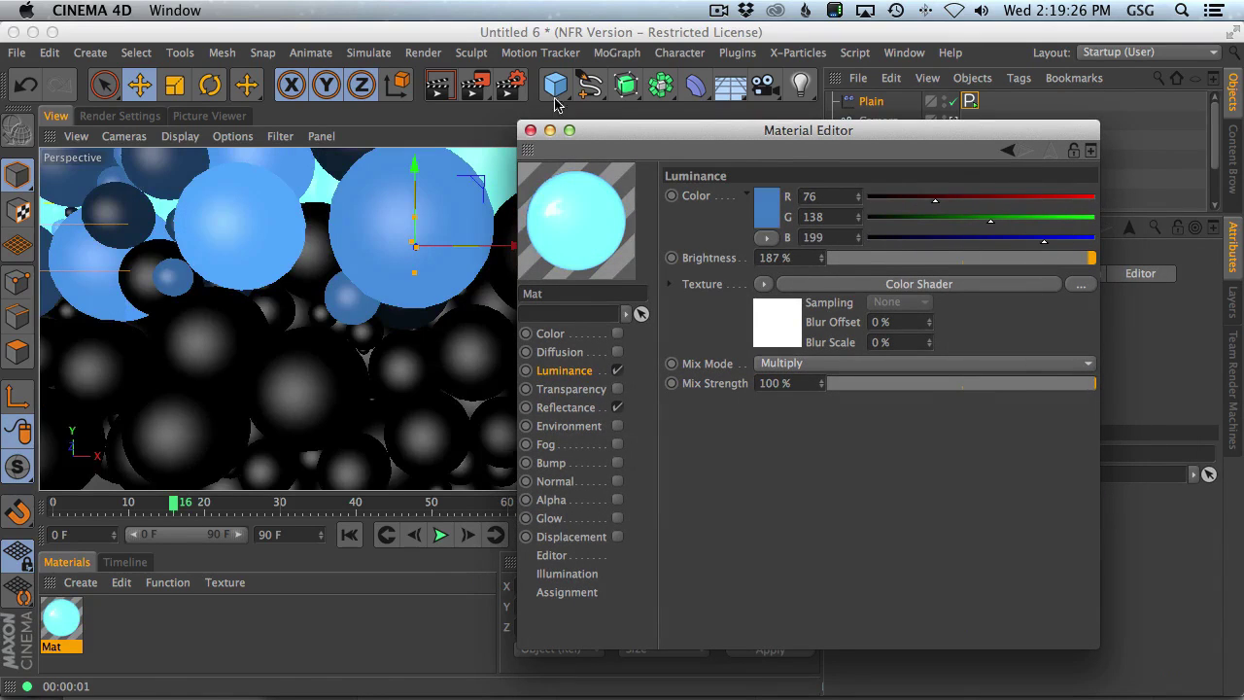
{"action": "left_click_drag", "start_coordinate": [629, 138], "coordinate": [939, 340]}
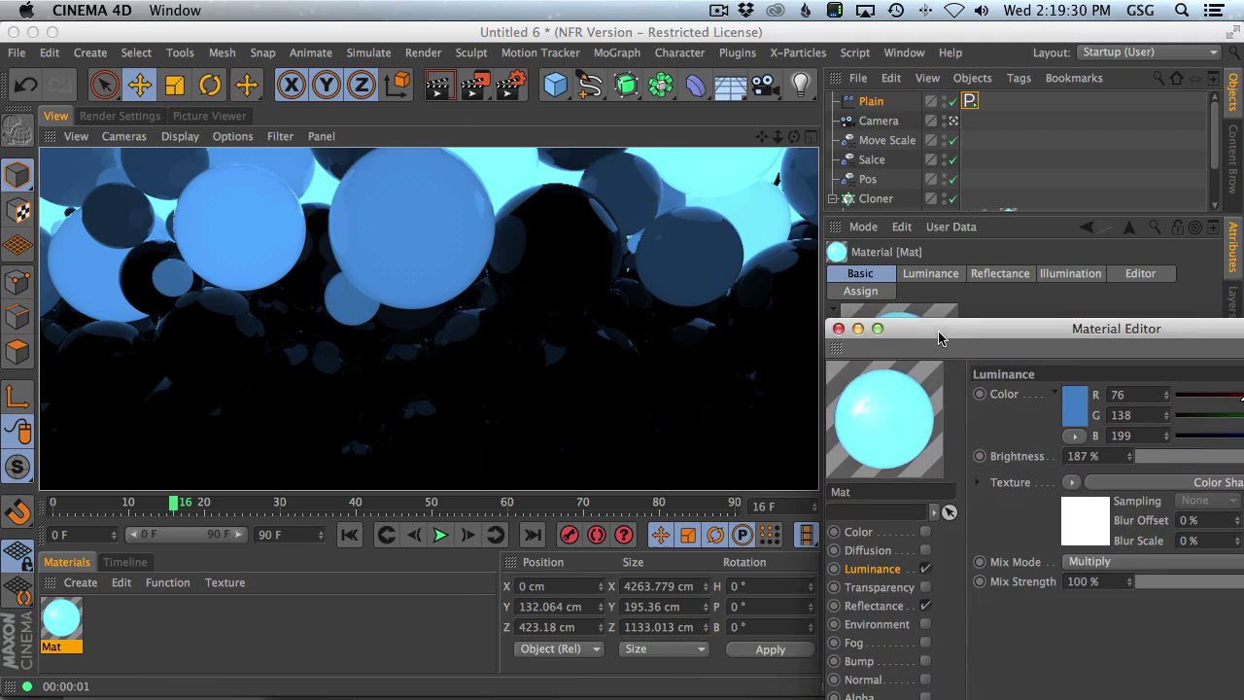
Lock the output ratio and set the render width to 500 pixels
{"action": "left_click", "coordinate": [120, 115]}
{"action": "left_click", "coordinate": [97, 182]}
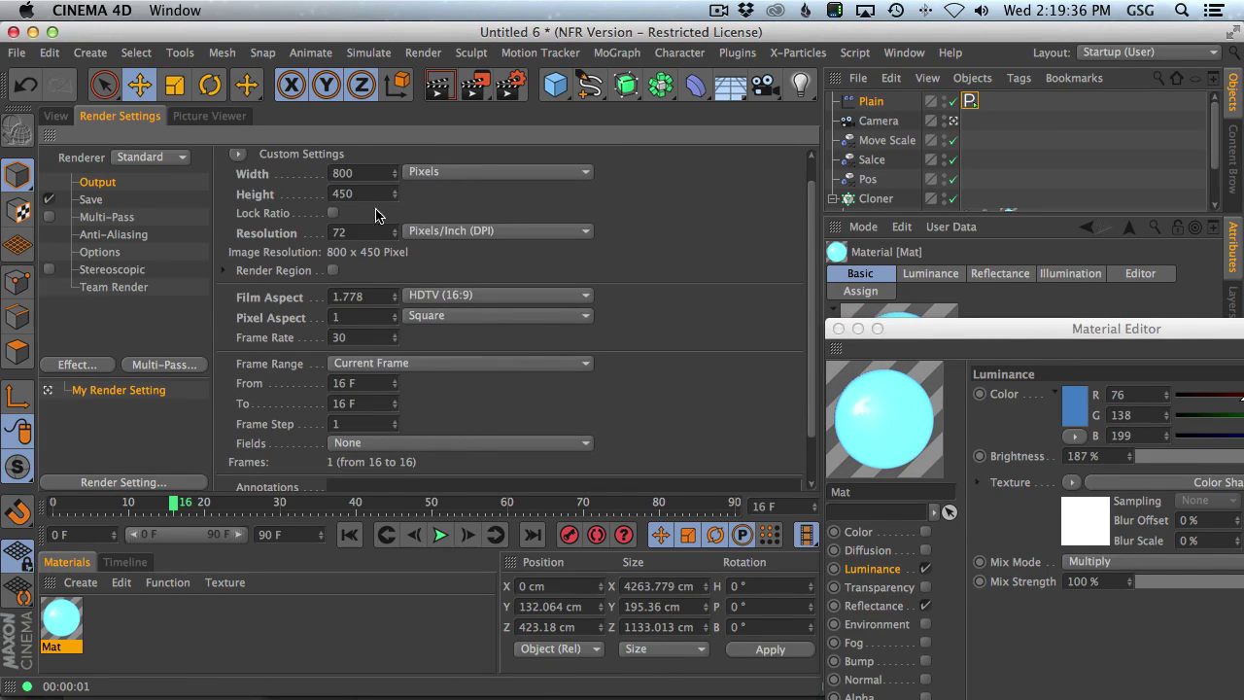
{"action": "left_click", "coordinate": [332, 213]}
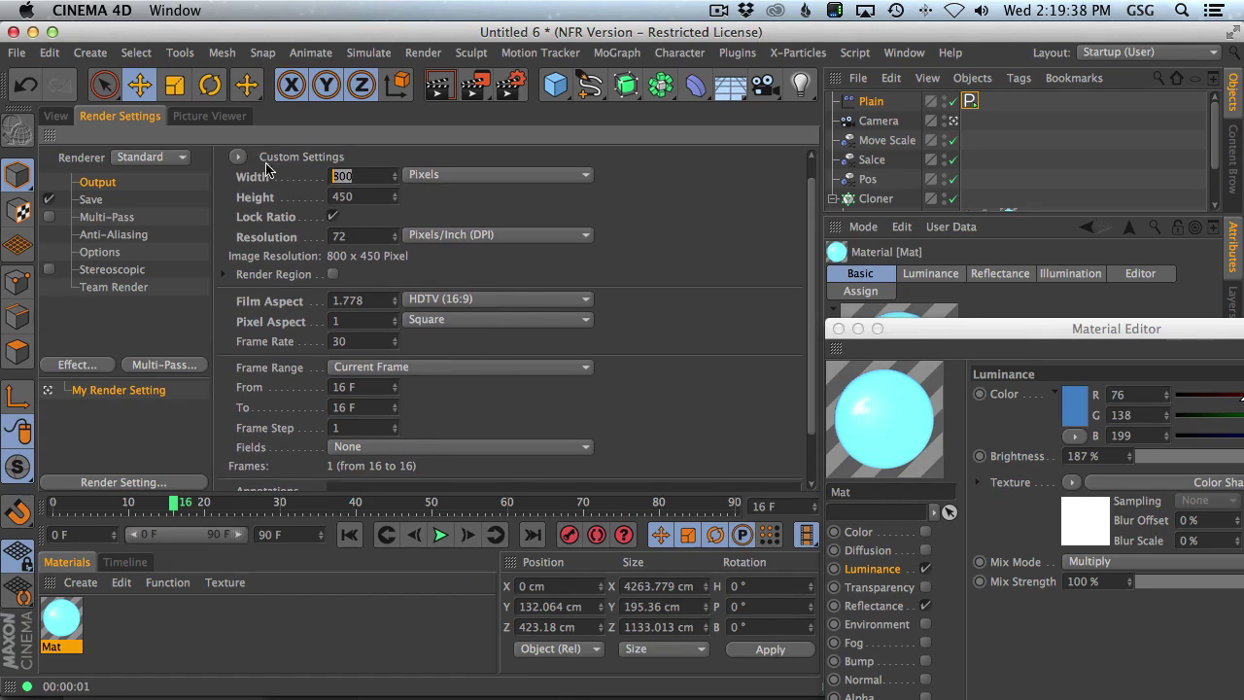
{"action": "type", "text": "500"}
{"action": "key", "text": "Tab"}
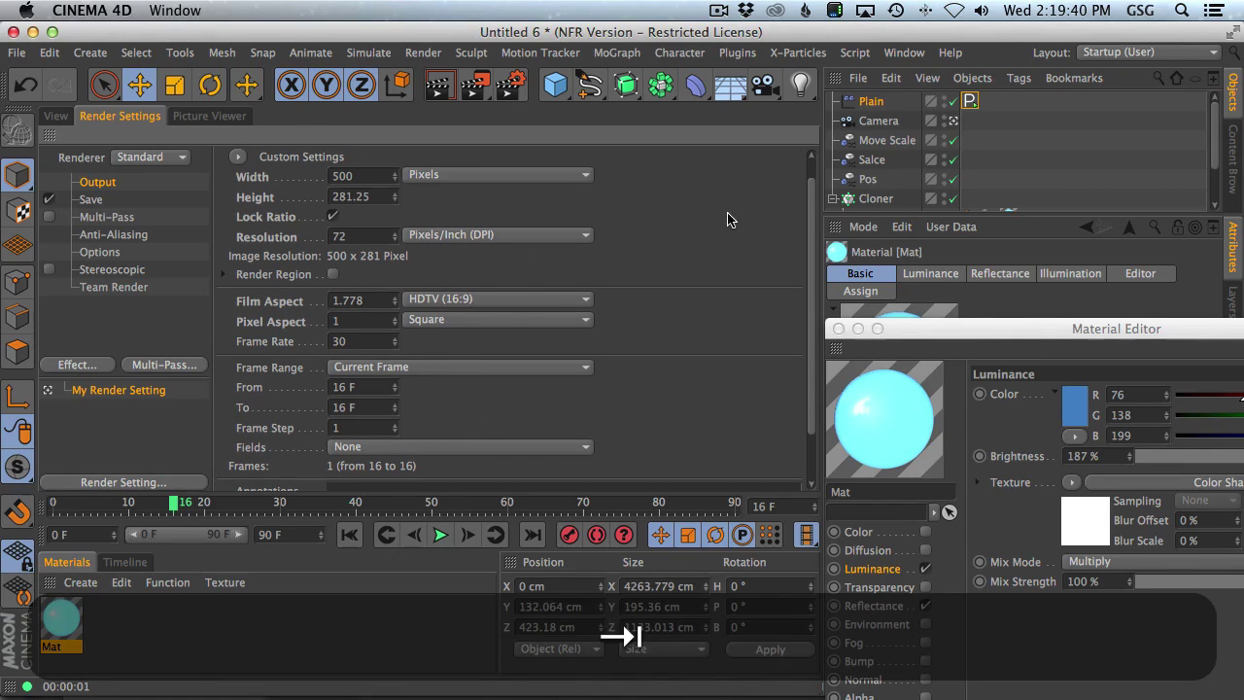
Set the output frame range to All Frames
{"action": "left_click", "coordinate": [97, 202]}
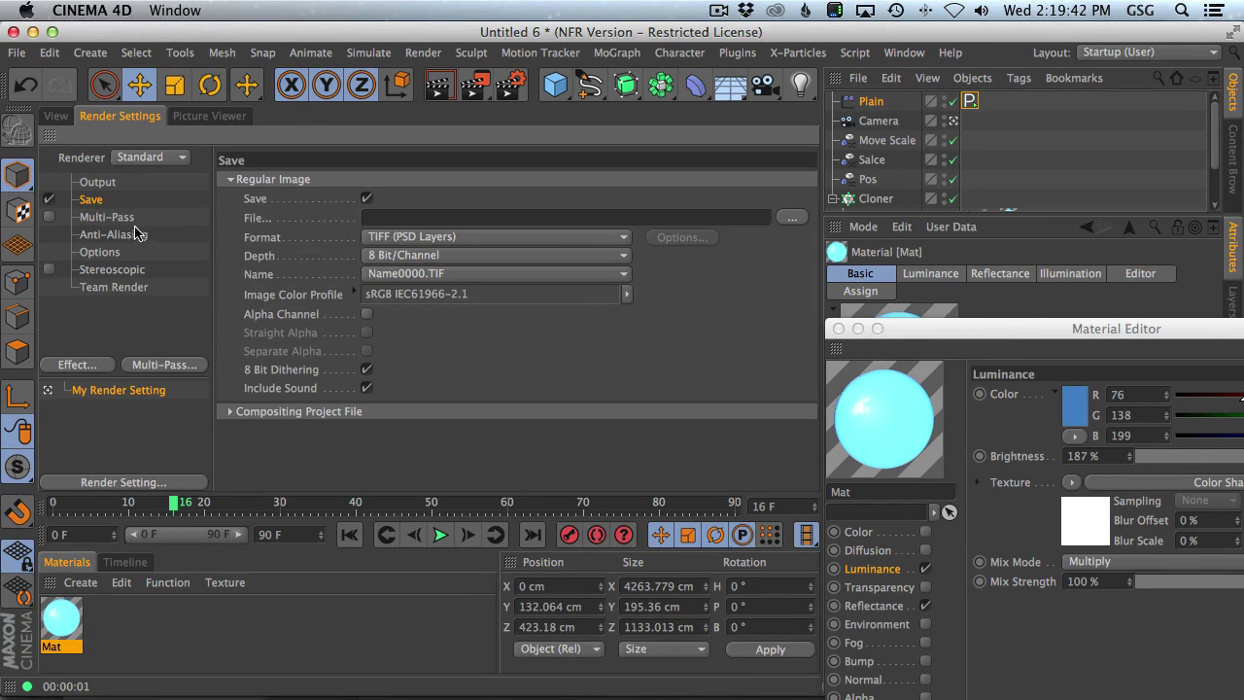
{"action": "left_click", "coordinate": [107, 217]}
{"action": "left_click", "coordinate": [97, 182]}
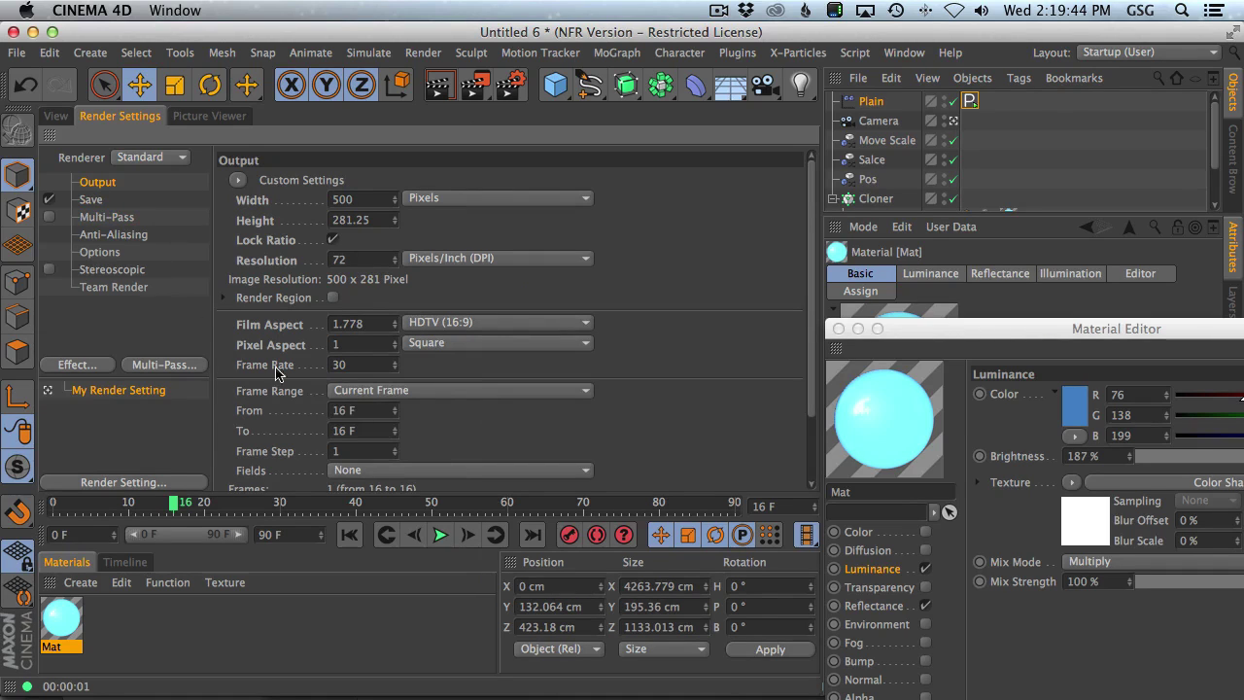
{"action": "left_click", "coordinate": [389, 390]}
{"action": "left_click", "coordinate": [413, 433]}
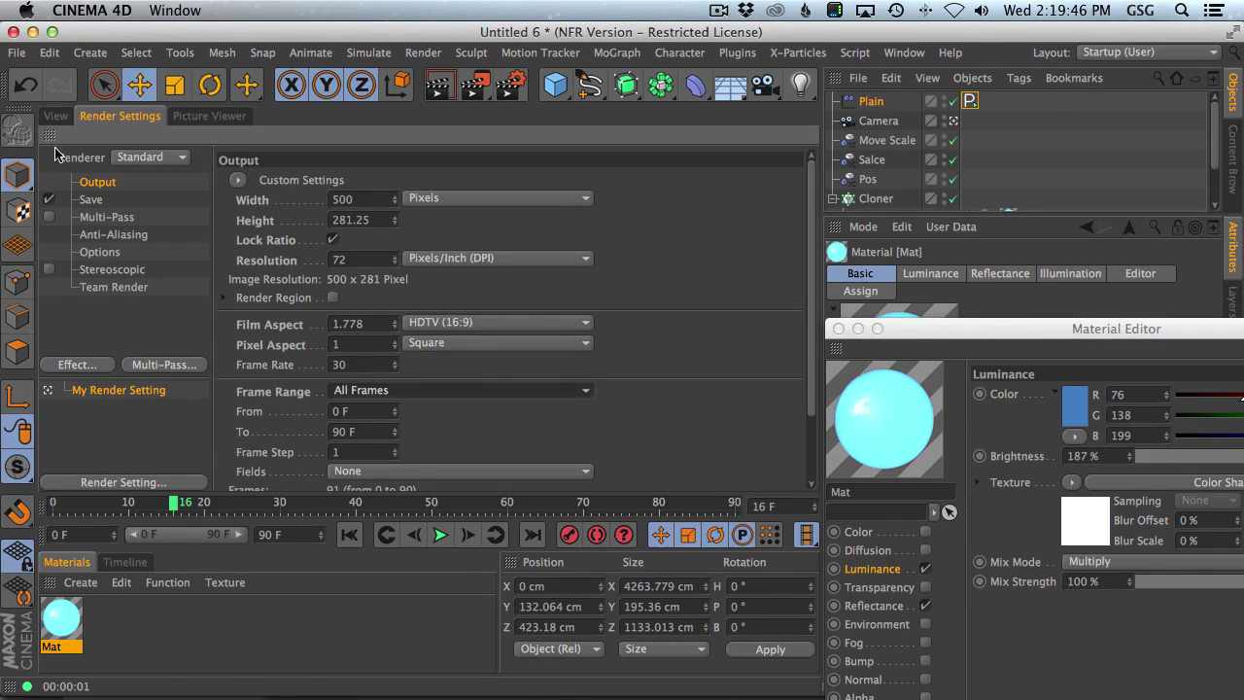
Set the render anti-aliasing to Best with a max level of 2x2, and render the view to check it
{"action": "left_click", "coordinate": [131, 238]}
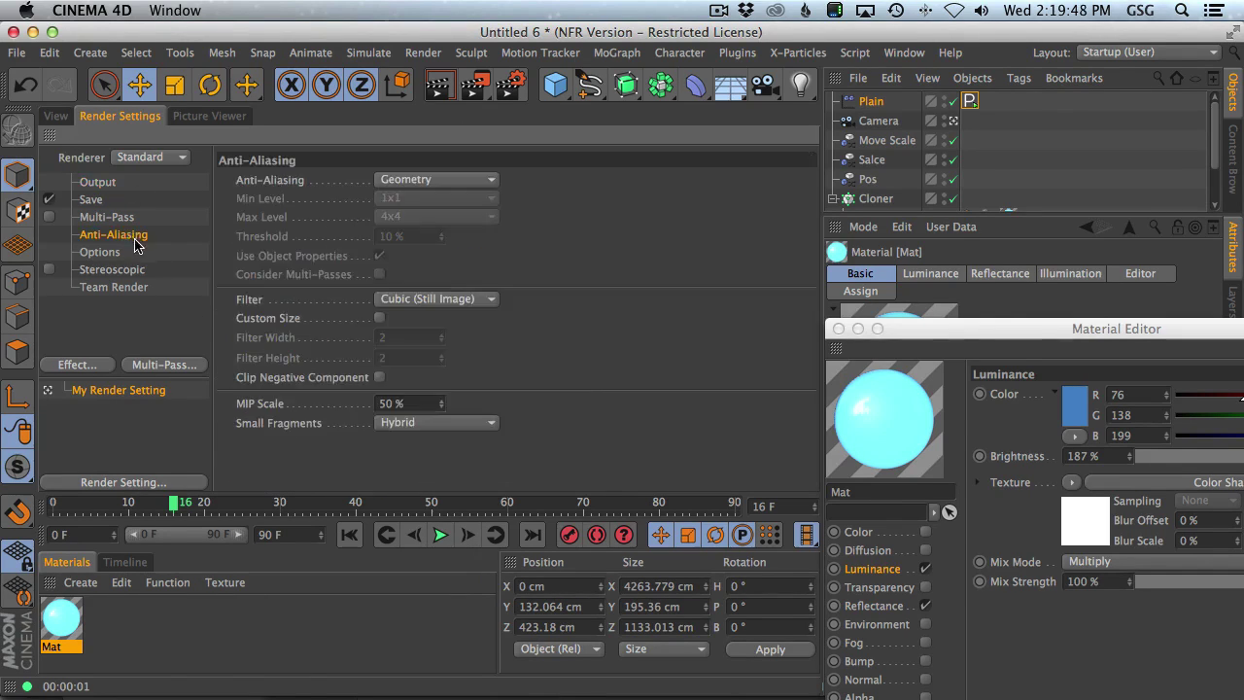
{"action": "left_click", "coordinate": [398, 180]}
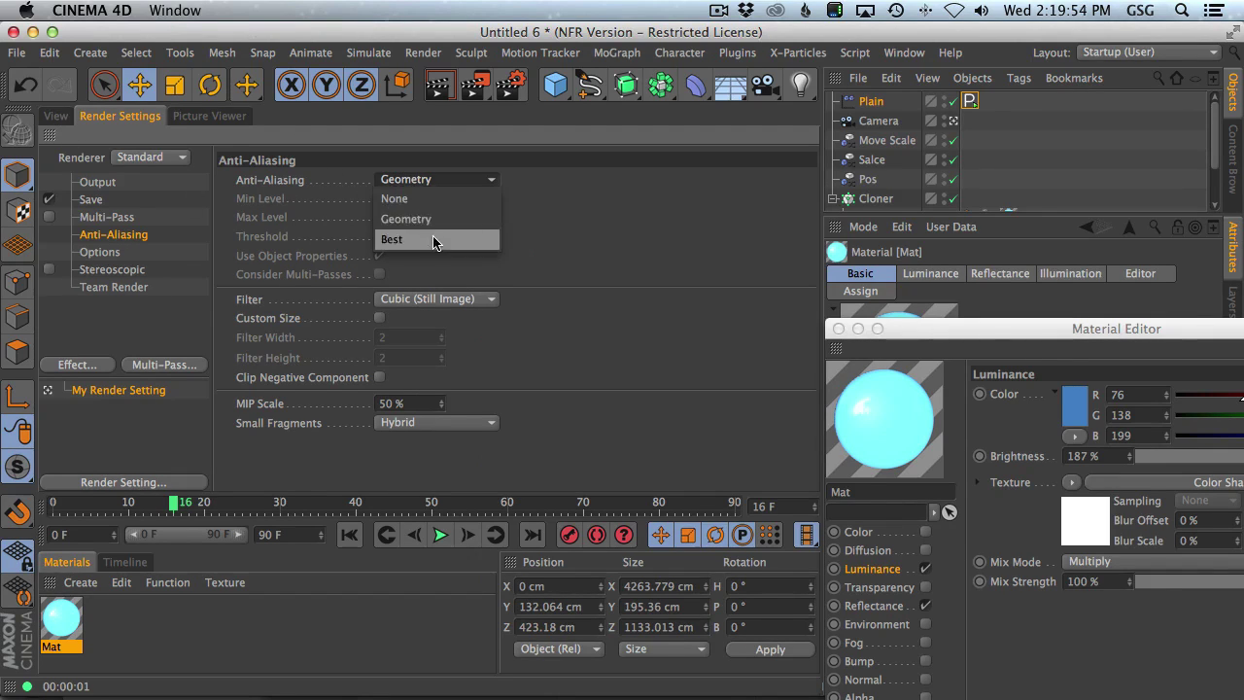
{"action": "left_click", "coordinate": [401, 239]}
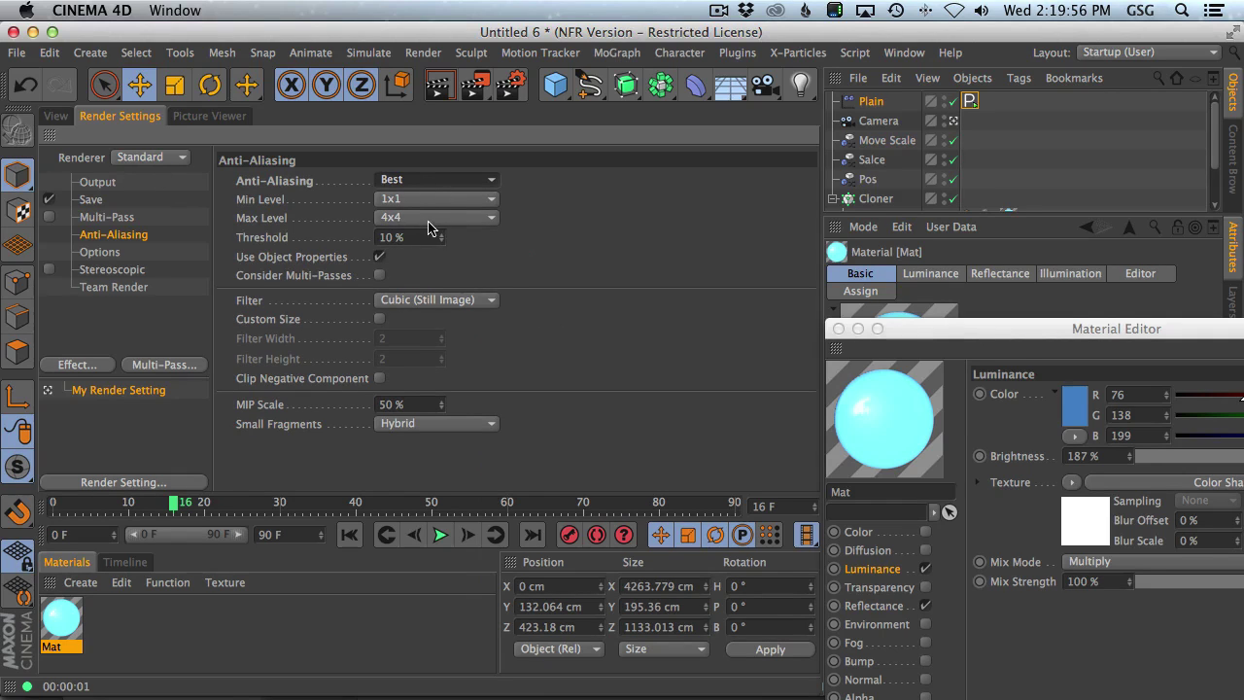
{"action": "left_click", "coordinate": [428, 218]}
{"action": "left_click", "coordinate": [394, 259]}
{"action": "left_click", "coordinate": [56, 115]}
{"action": "left_click", "coordinate": [444, 90]}
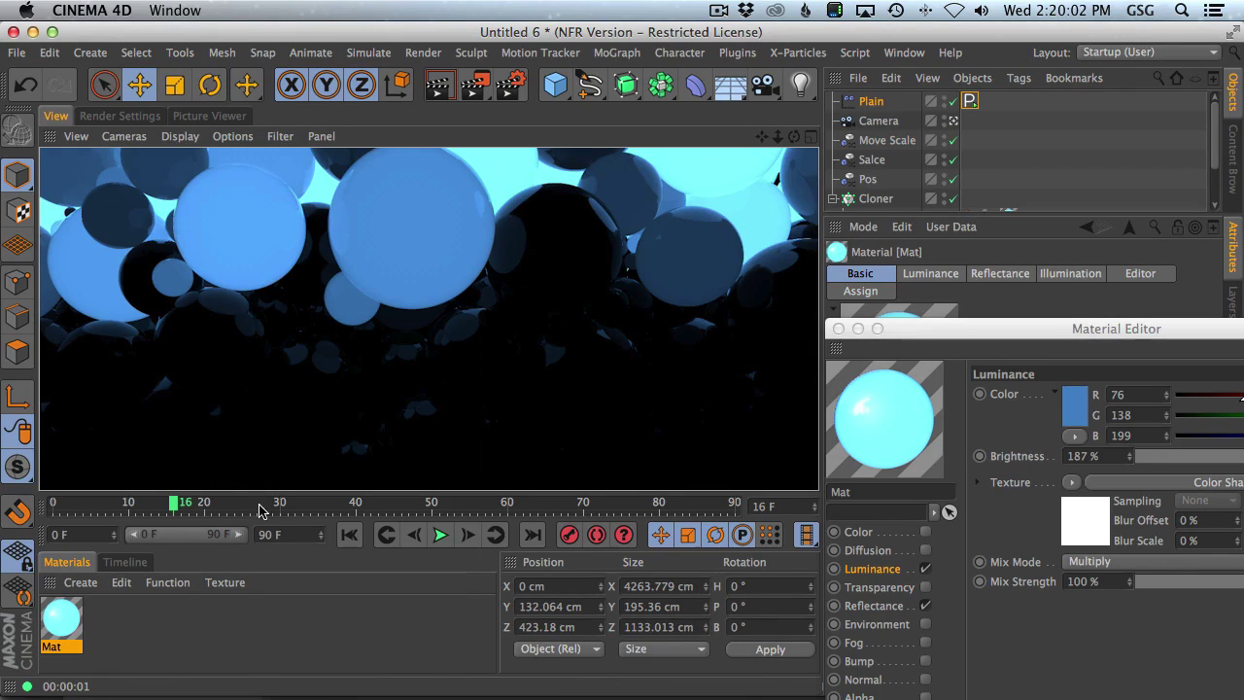
Close the Material Editor and render the animation to the Picture Viewer, continuing without a save file
{"action": "left_click", "coordinate": [115, 116]}
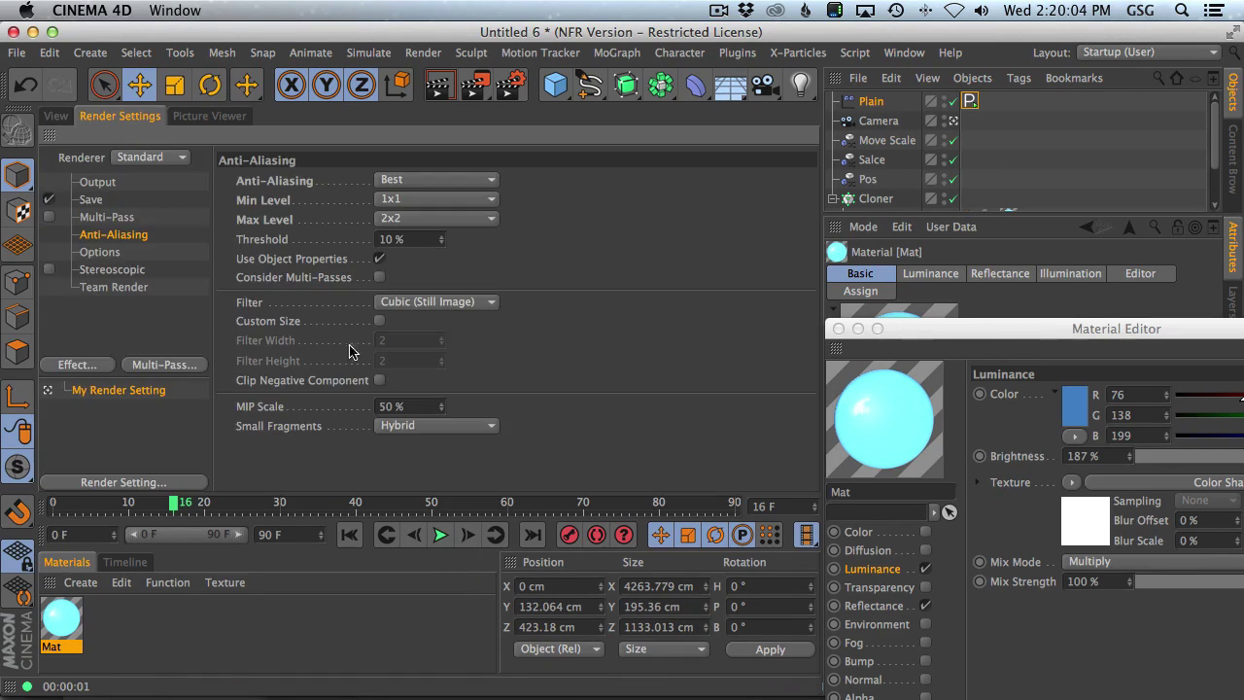
{"action": "left_click", "coordinate": [838, 329]}
{"action": "key", "text": "shift"}
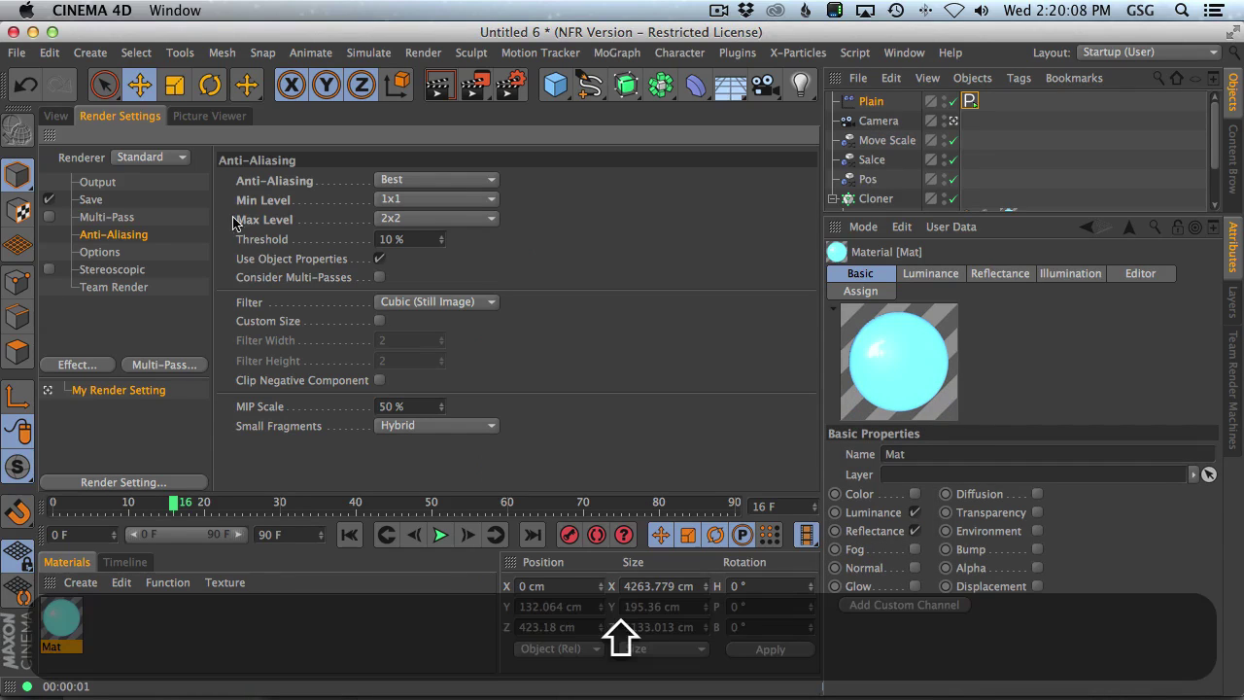
{"action": "key", "text": "shift+r"}
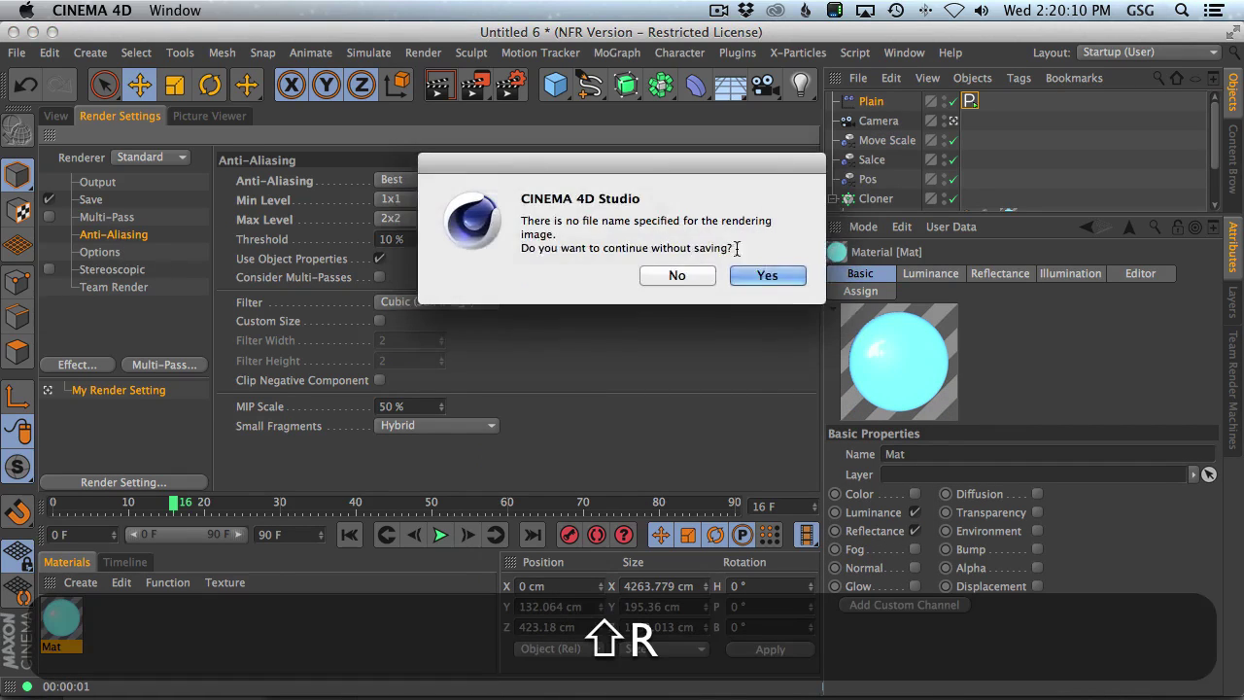
{"action": "left_click", "coordinate": [766, 271]}
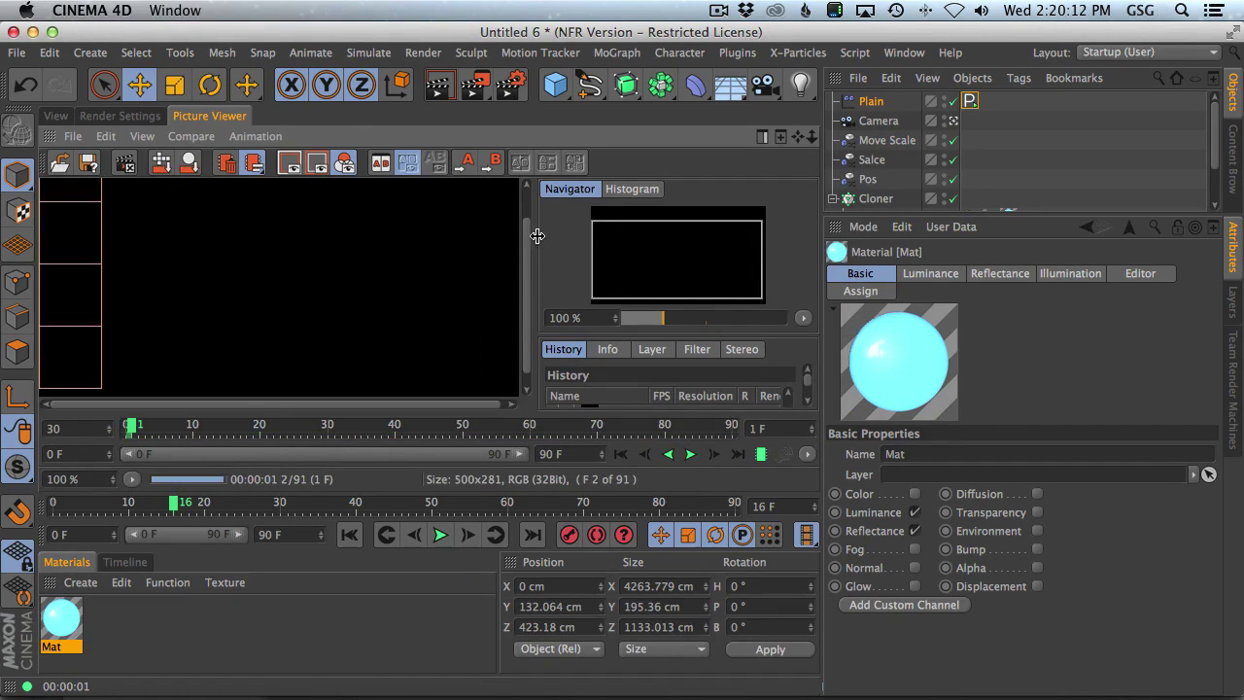
Widen the Picture Viewer's image area and maximize the viewer to watch the render
{"action": "left_click_drag", "start_coordinate": [533, 253], "coordinate": [707, 254]}
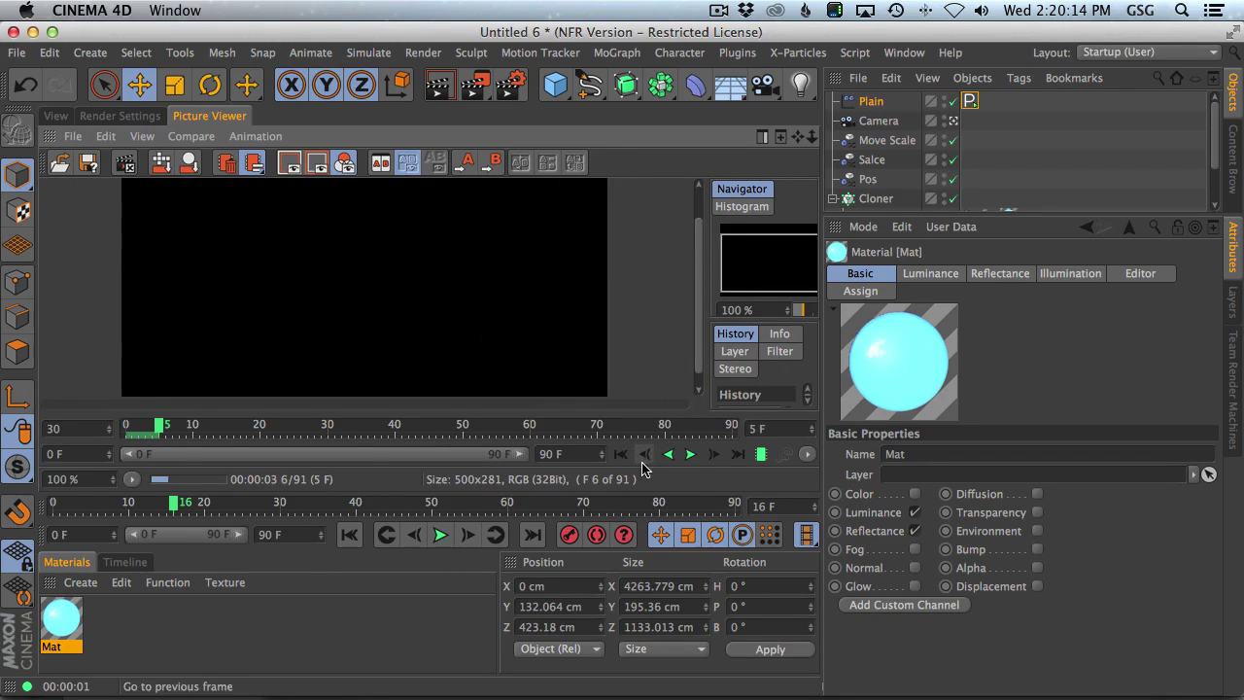
{"action": "left_click_drag", "start_coordinate": [645, 552], "coordinate": [646, 483]}
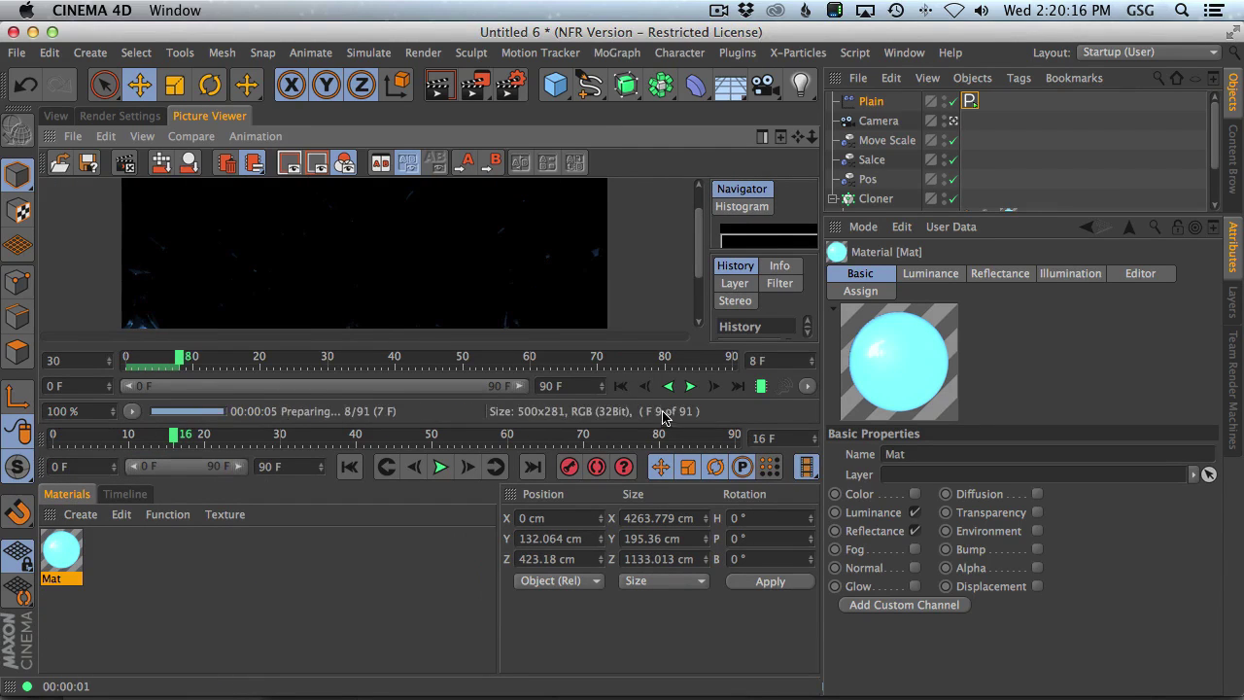
{"action": "key", "text": "ctrl+Tab"}
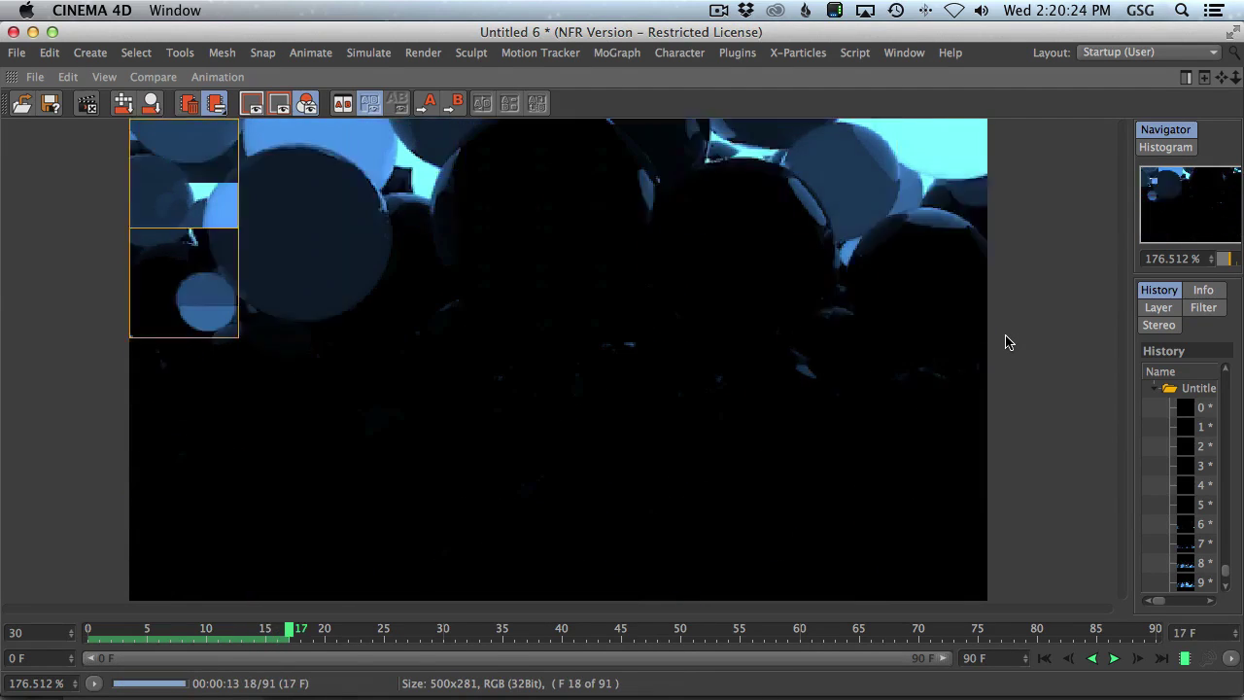
Play back the rendered frames and compare them with the reference GIF in Safari
{"action": "left_click", "coordinate": [1114, 658]}
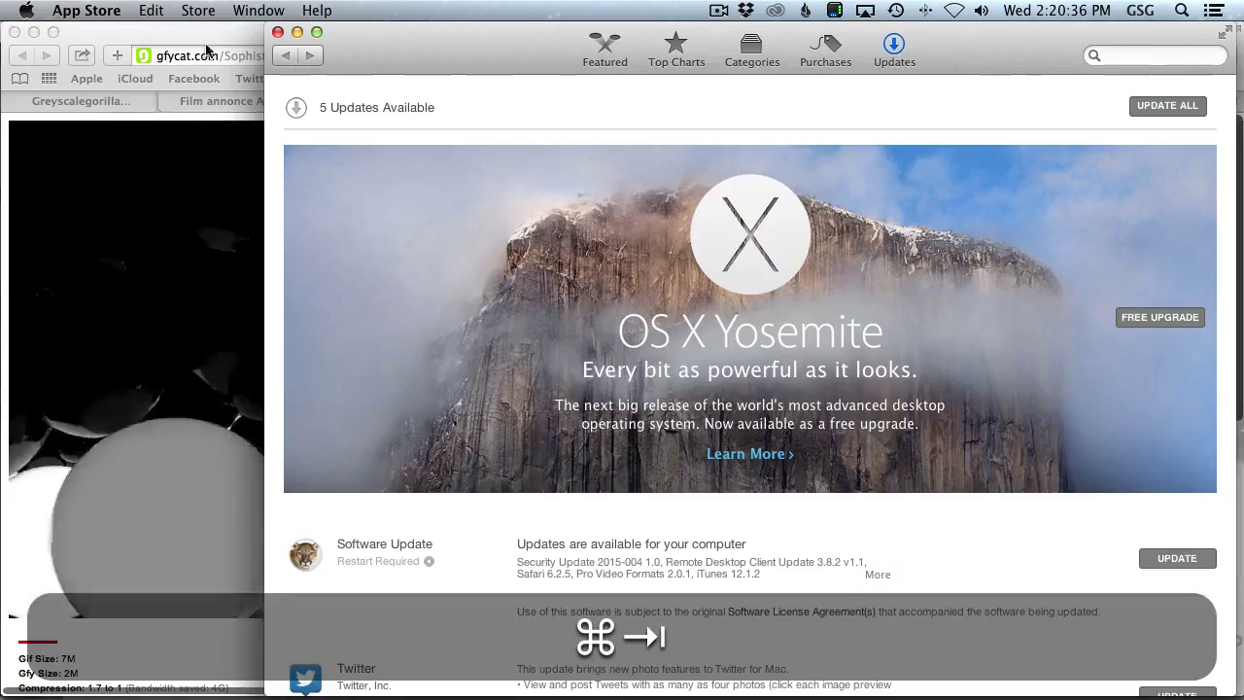
{"action": "key", "text": "super+Tab"}
{"action": "left_click", "coordinate": [341, 376]}
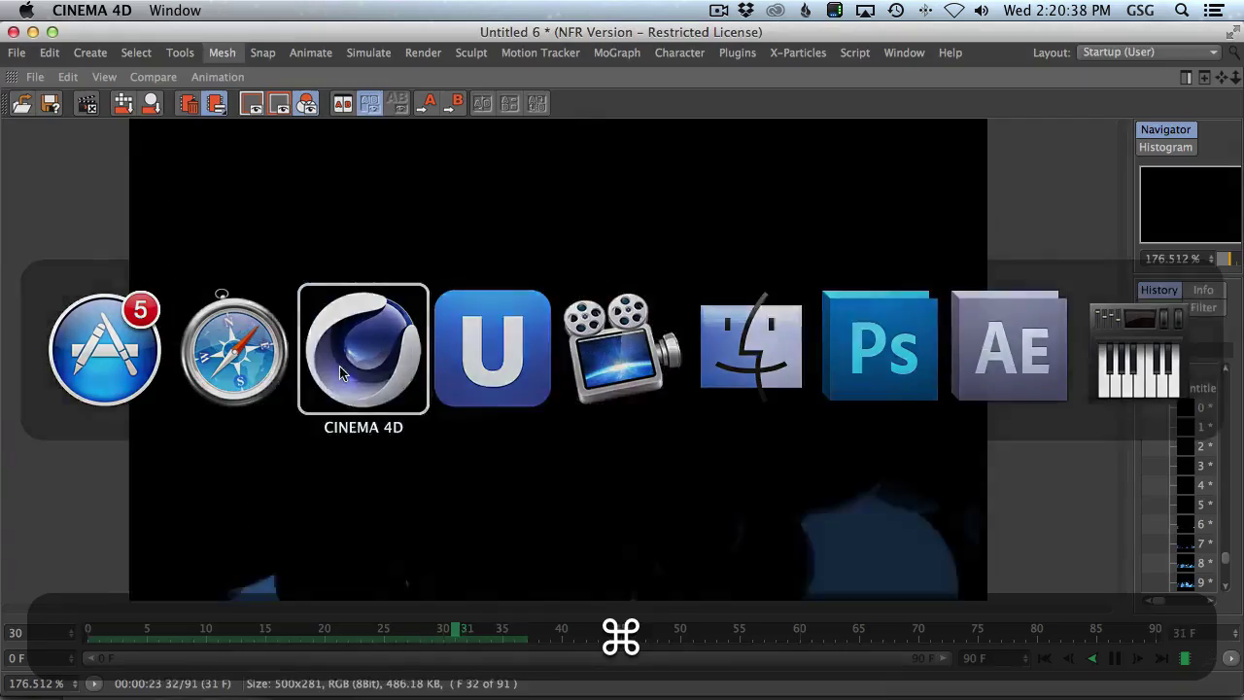
{"action": "key", "text": "super+Tab"}
{"action": "left_click", "coordinate": [127, 377]}
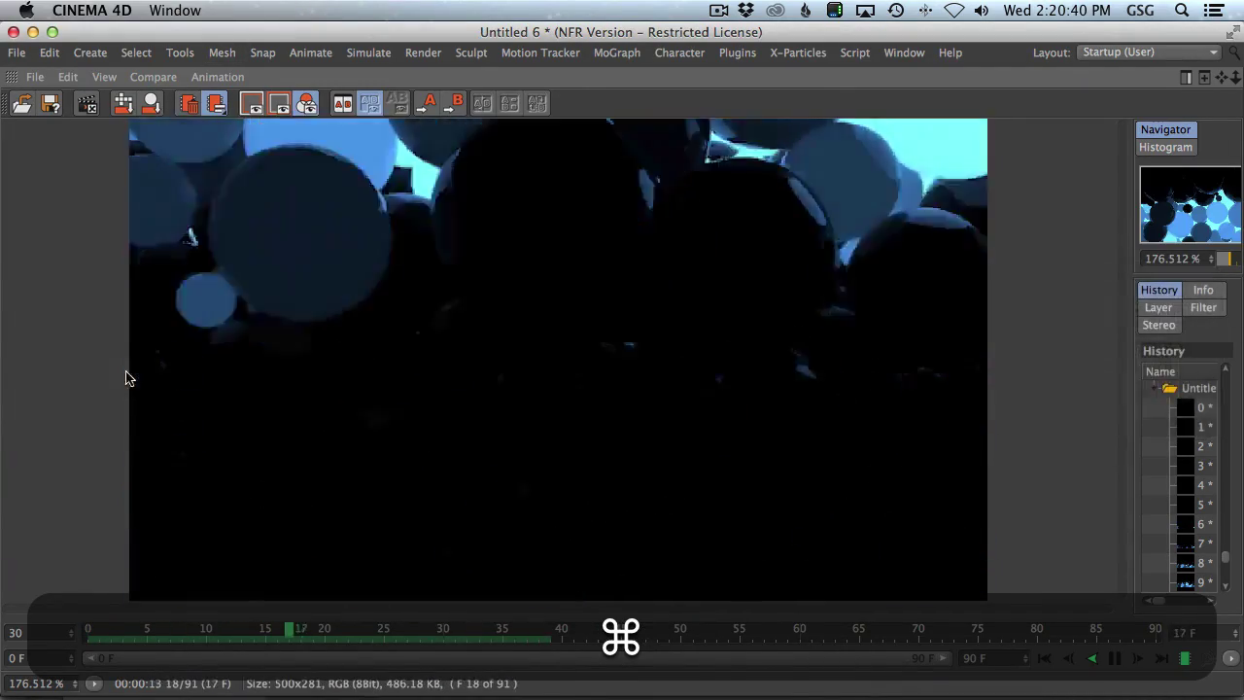
{"action": "key", "text": "super+Tab"}
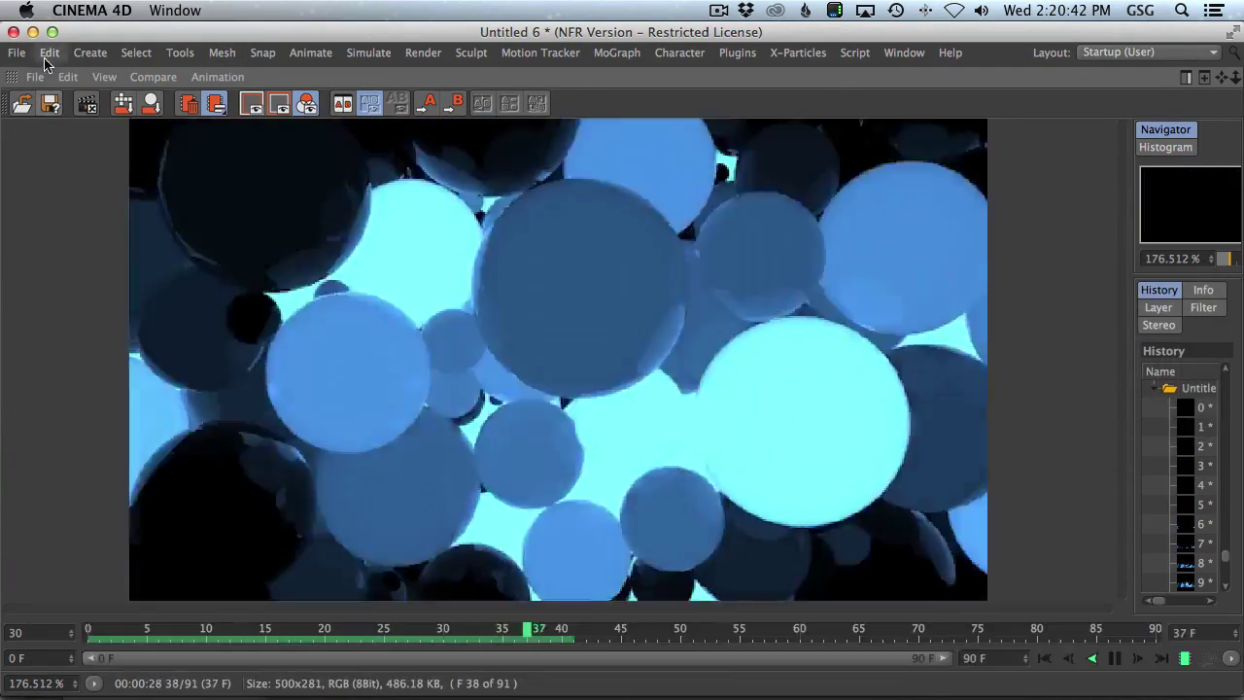
Set the End Time of the Plain effector's Signal tag to 50 F and play the animation in the viewport
{"action": "key", "text": "ctrl+Tab"}
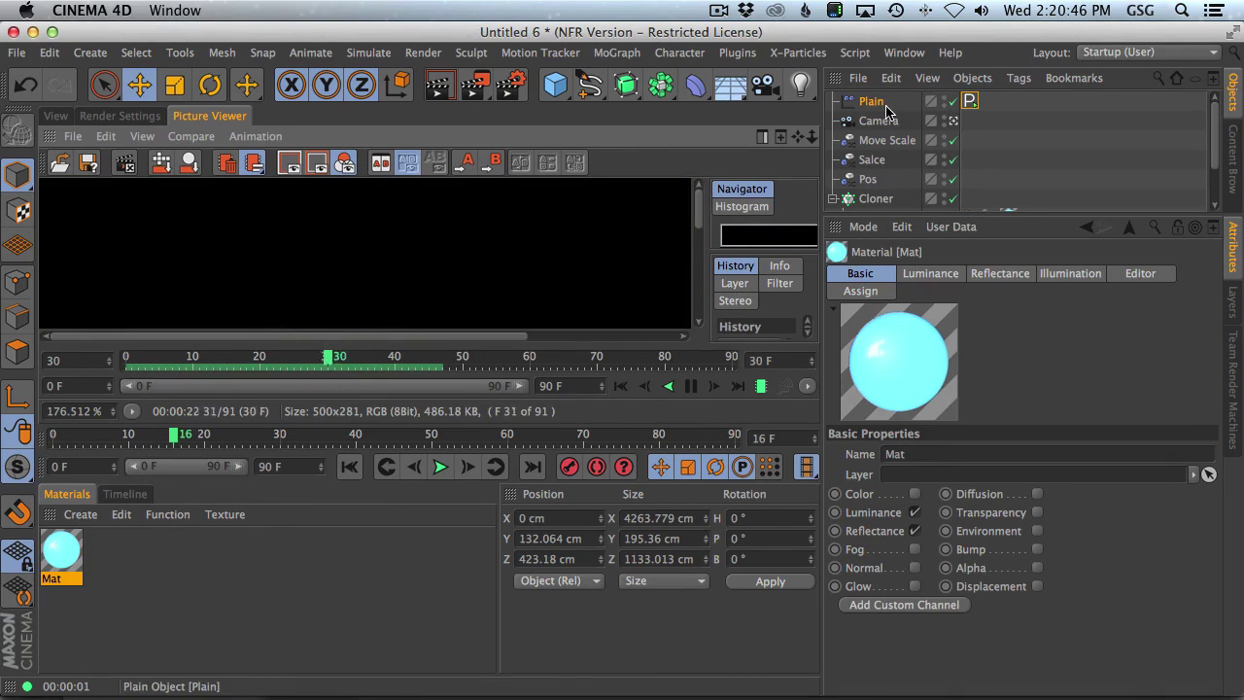
{"action": "left_click", "coordinate": [969, 100]}
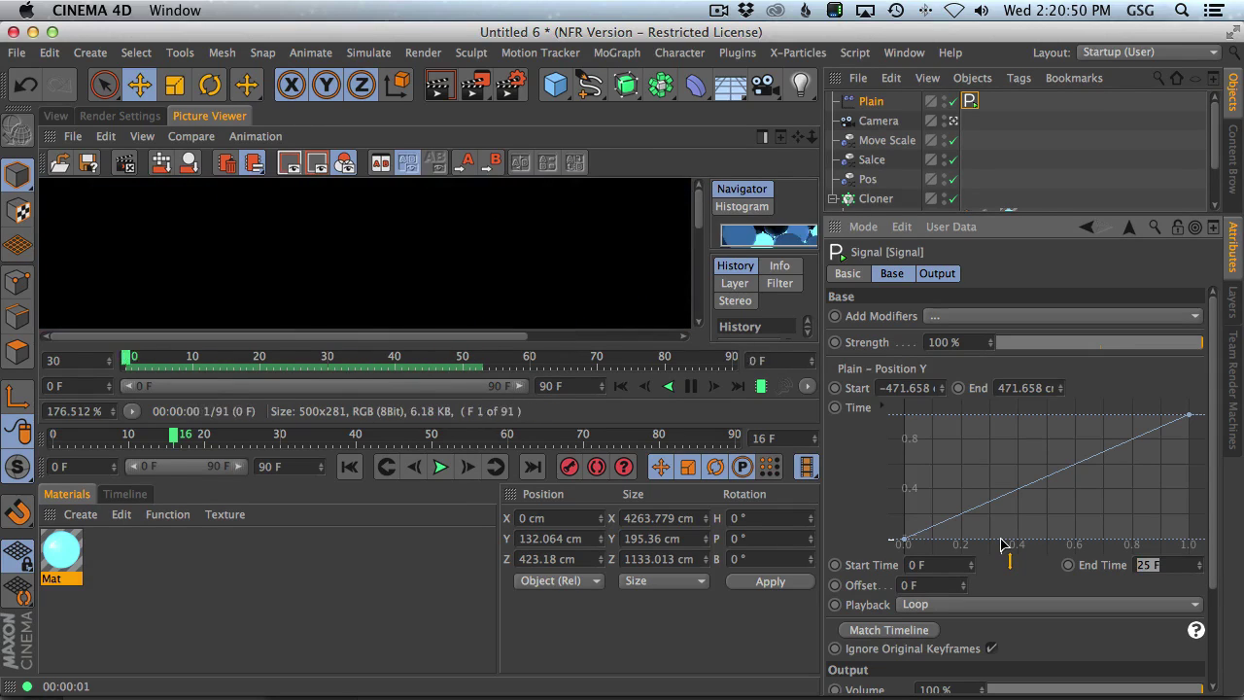
{"action": "type", "text": "50"}
{"action": "key", "text": "Return"}
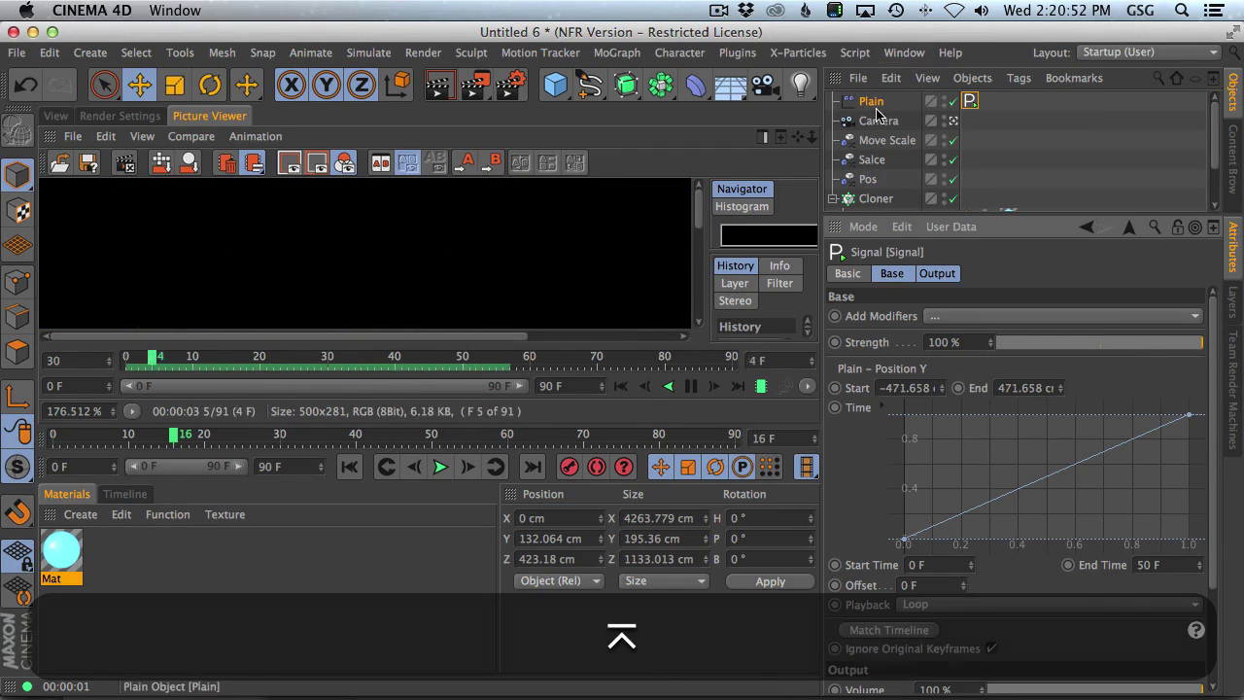
{"action": "left_click", "coordinate": [55, 116]}
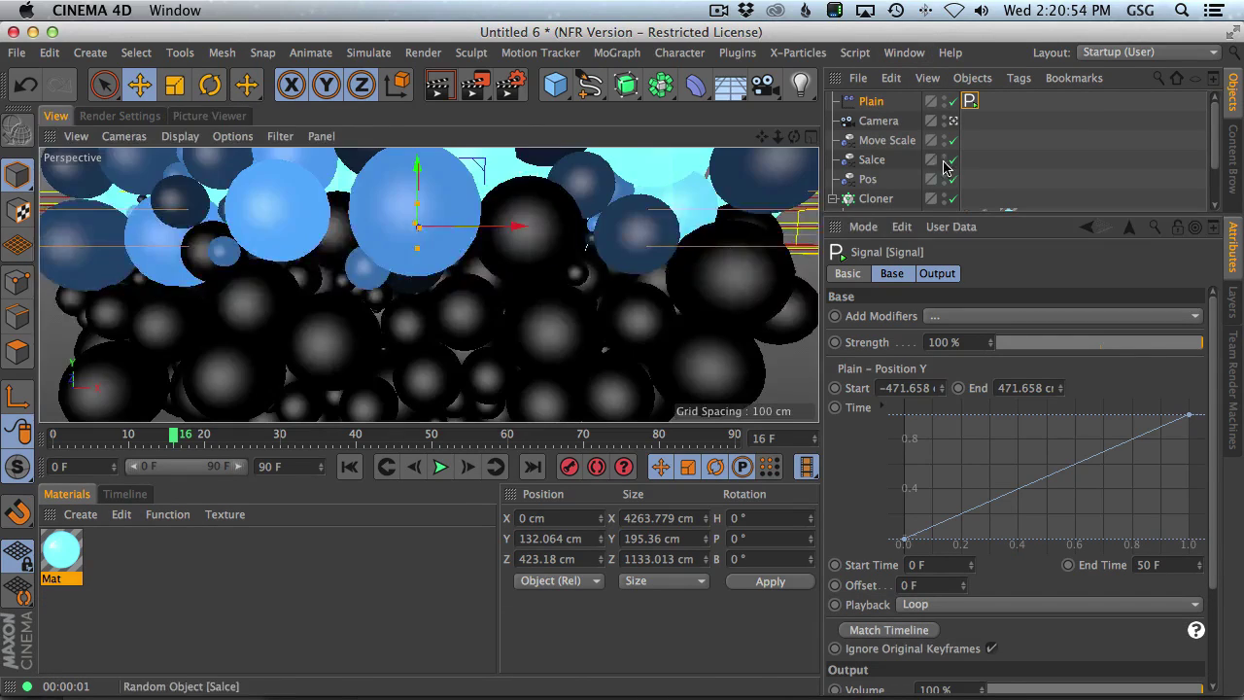
{"action": "left_click", "coordinate": [440, 468]}
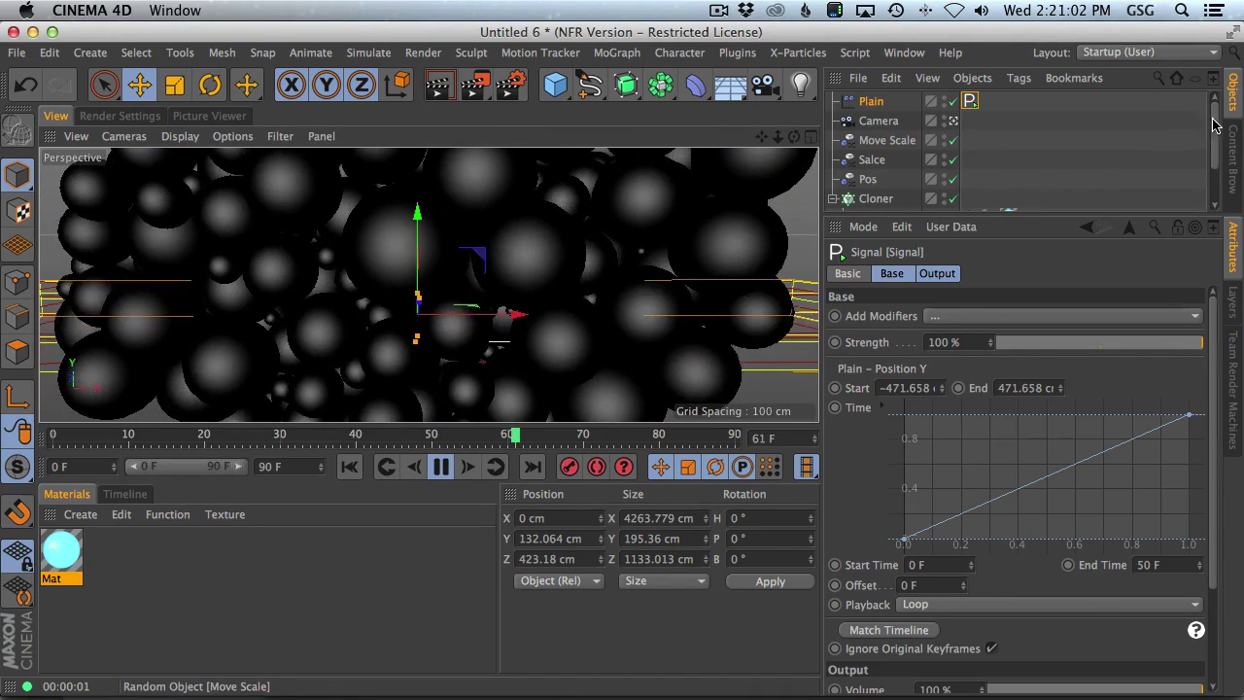
Disable dynamics on the Dynamics Body tags of all three Cloner spheres together
{"action": "scroll", "coordinate": [1221, 194], "scroll_direction": "down", "scroll_amount": 3}
{"action": "left_click", "coordinate": [989, 201]}
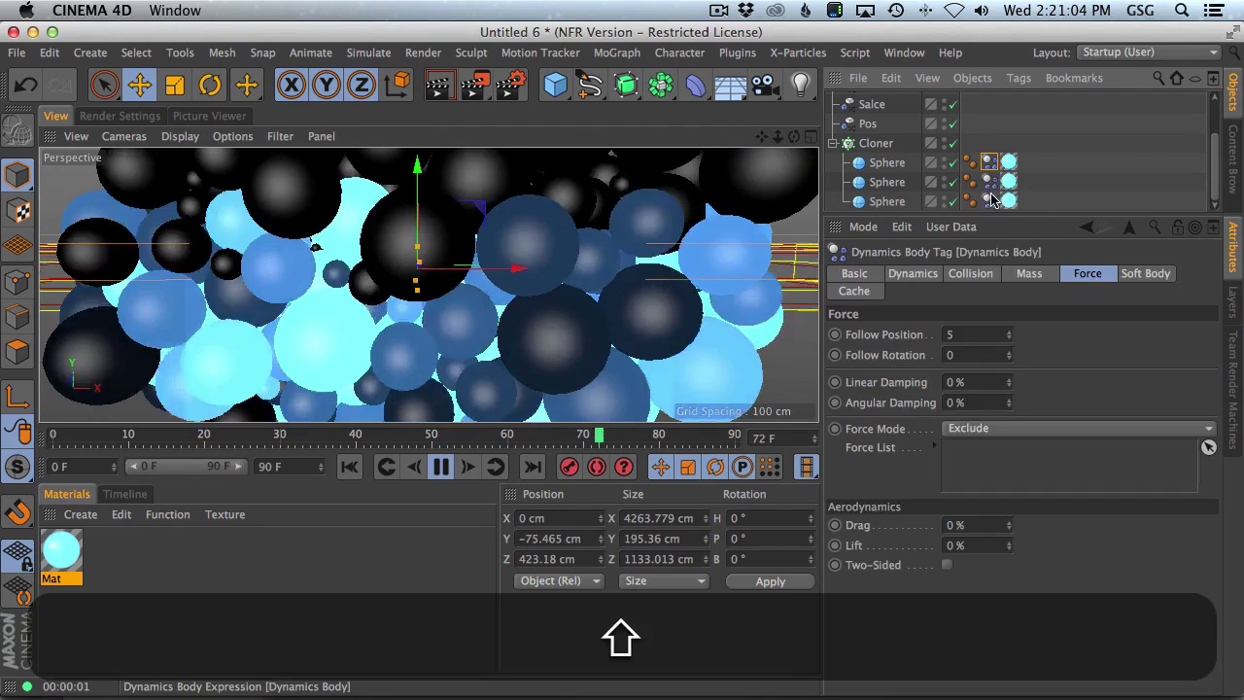
{"action": "left_click", "coordinate": [990, 163], "text": "shift"}
{"action": "left_click", "coordinate": [914, 275]}
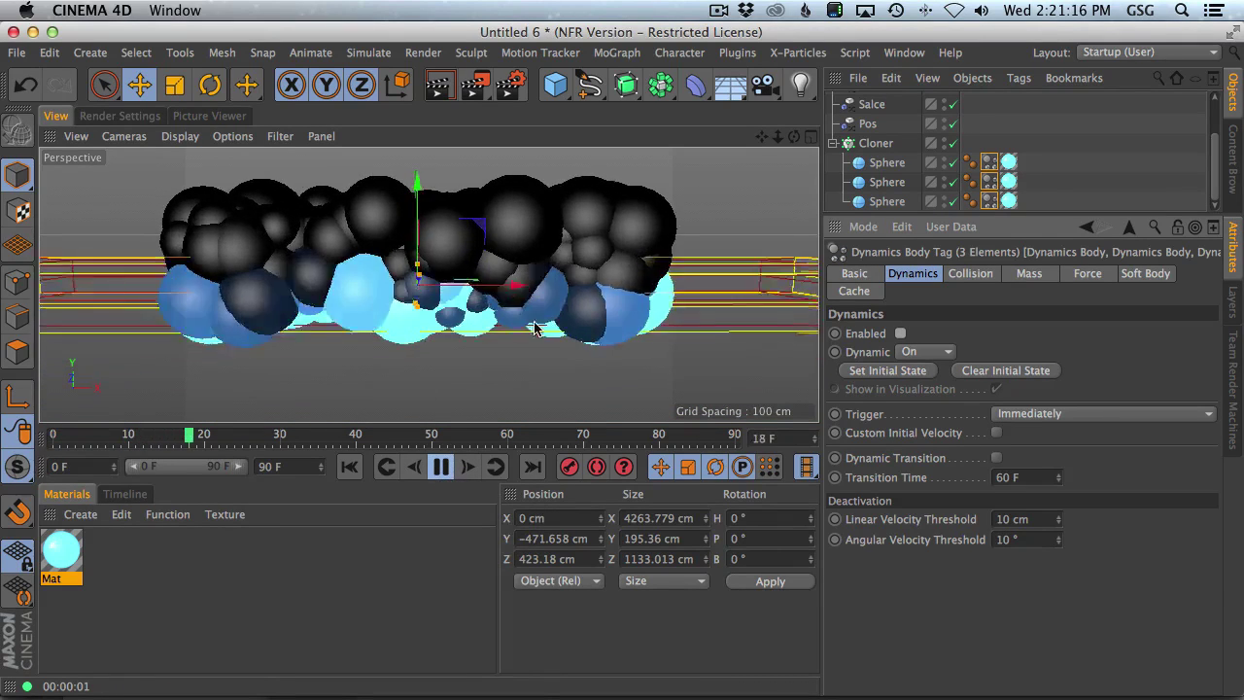
Set the Pos effector's position to 200 cm on X, Y and Z and its Animation Speed to 30%
{"action": "left_click", "coordinate": [868, 124]}
{"action": "left_click", "coordinate": [976, 273]}
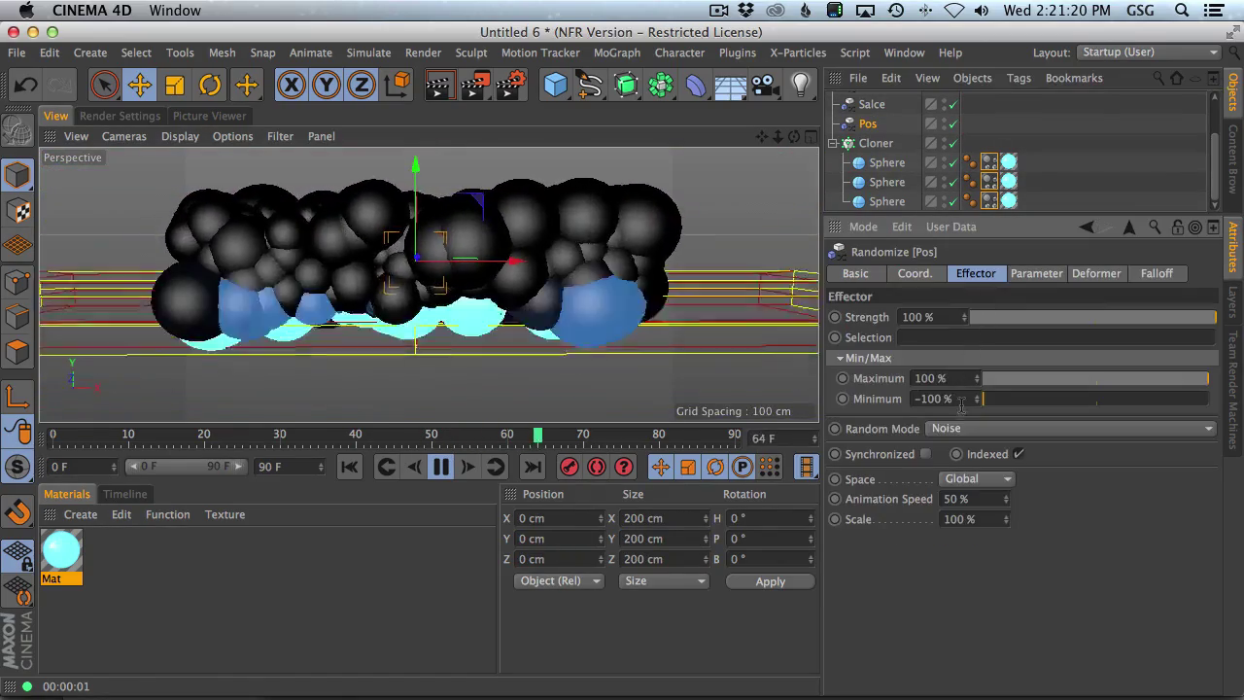
{"action": "left_click", "coordinate": [924, 276]}
{"action": "left_click", "coordinate": [1000, 276]}
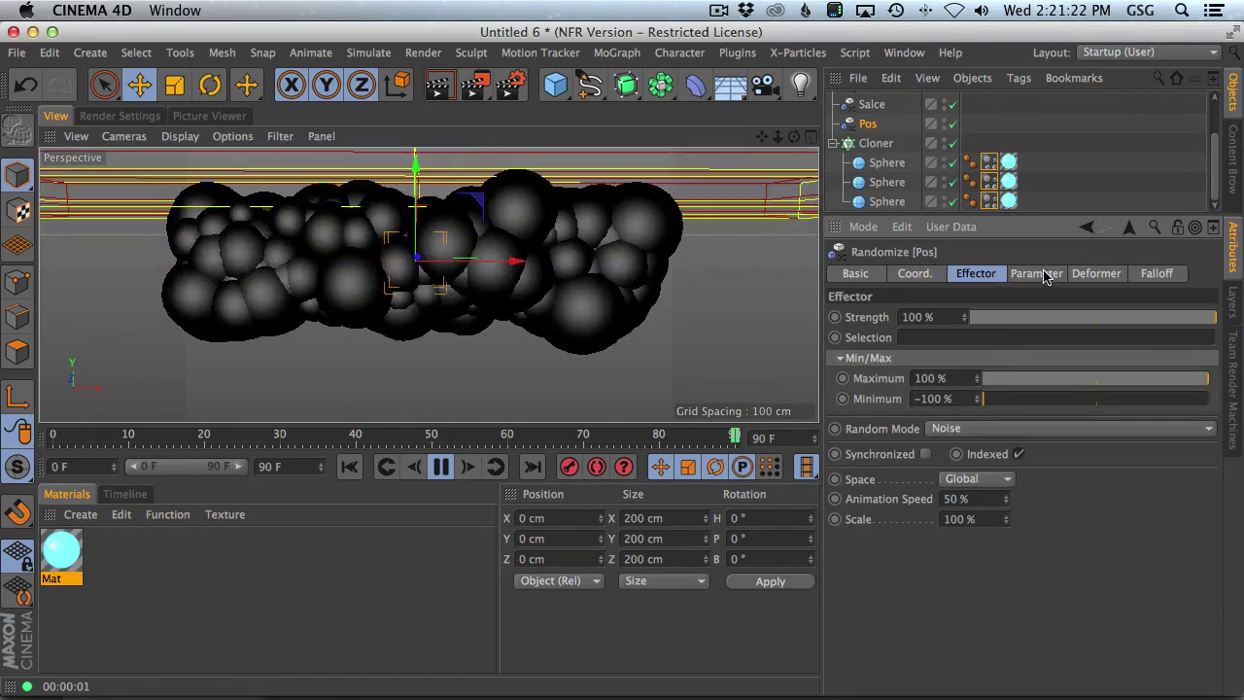
{"action": "left_click", "coordinate": [1038, 276]}
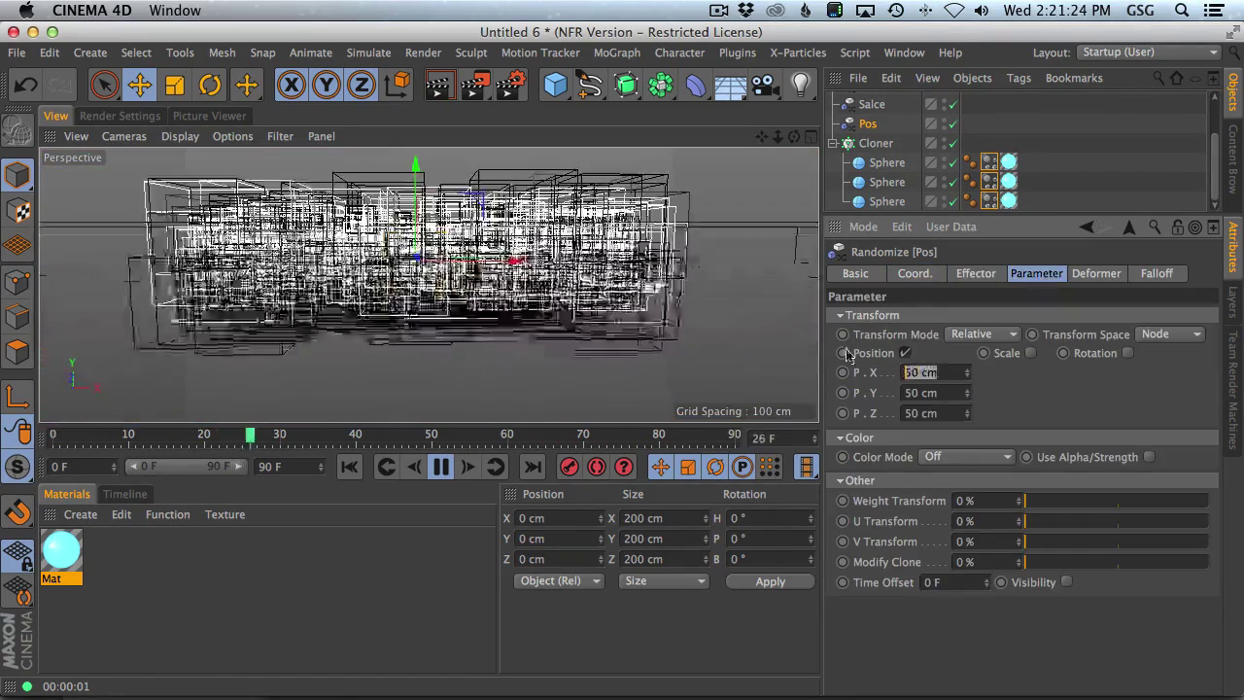
{"action": "type", "text": "200"}
{"action": "key", "text": "Tab"}
{"action": "type", "text": "200"}
{"action": "key", "text": "Tab"}
{"action": "type", "text": "200"}
{"action": "key", "text": "Return"}
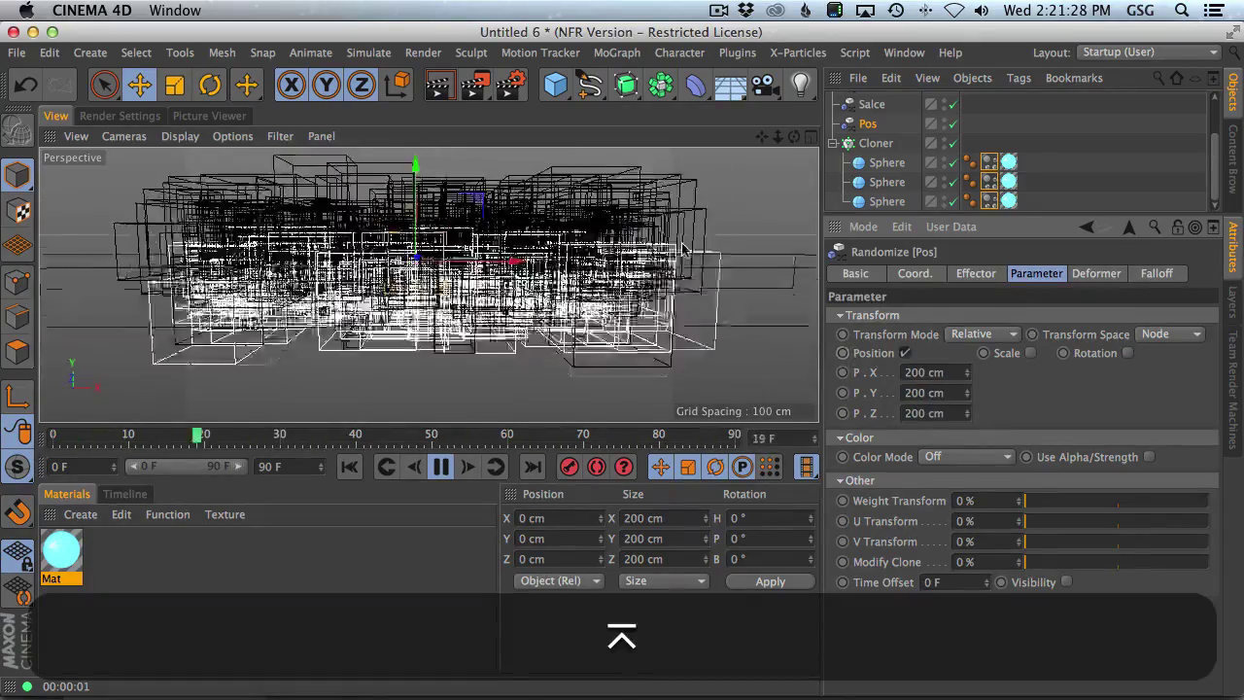
{"action": "left_click", "coordinate": [977, 275]}
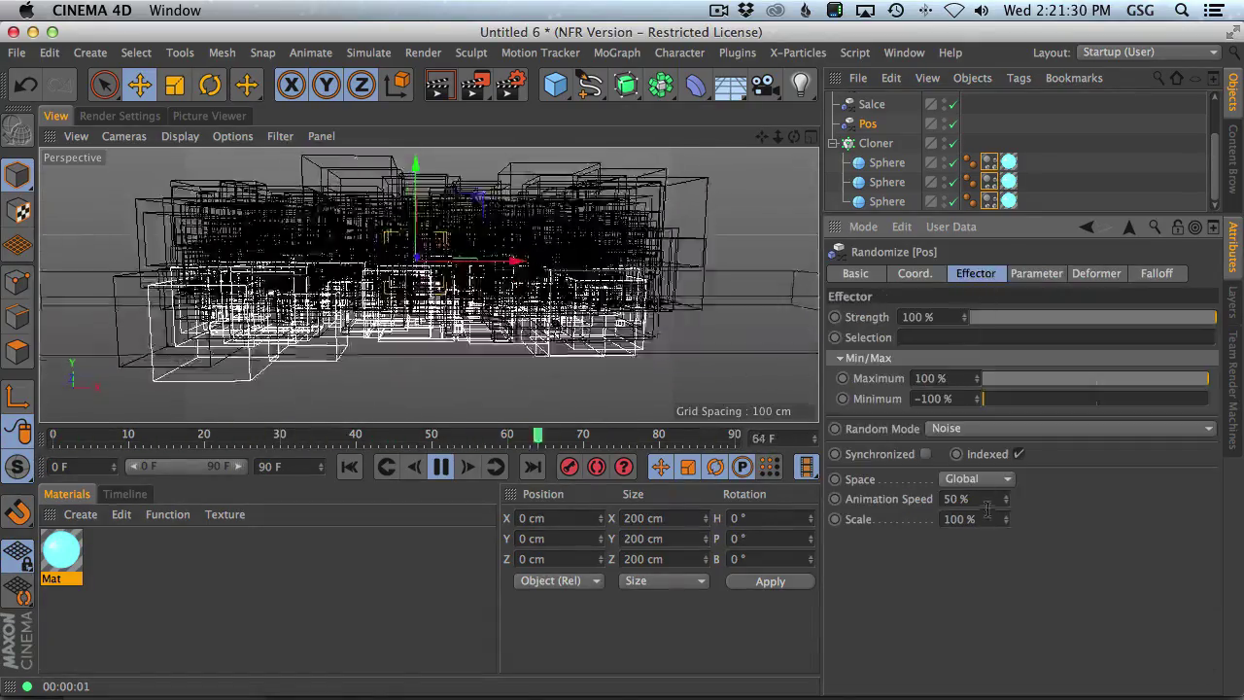
{"action": "type", "text": "30"}
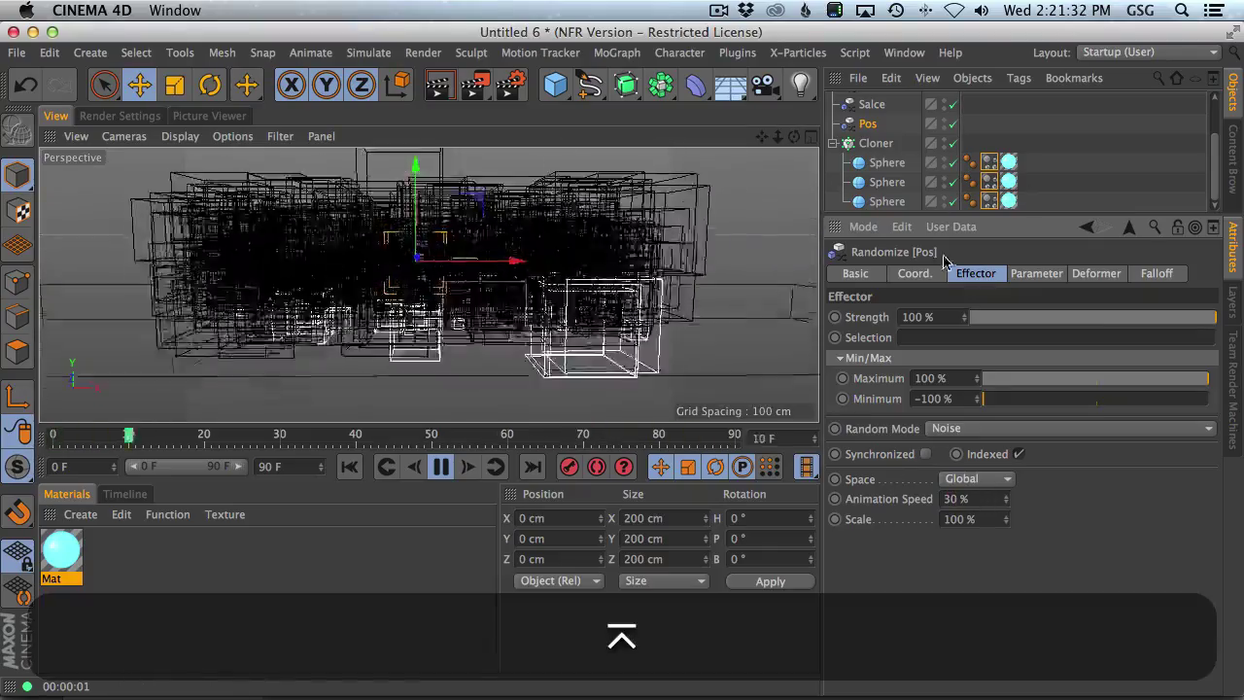
Stop playback, return to the first frame and re-enable dynamics on the three spheres' Dynamics Body tags
{"action": "left_click", "coordinate": [989, 162]}
{"action": "left_click", "coordinate": [989, 200], "text": "shift"}
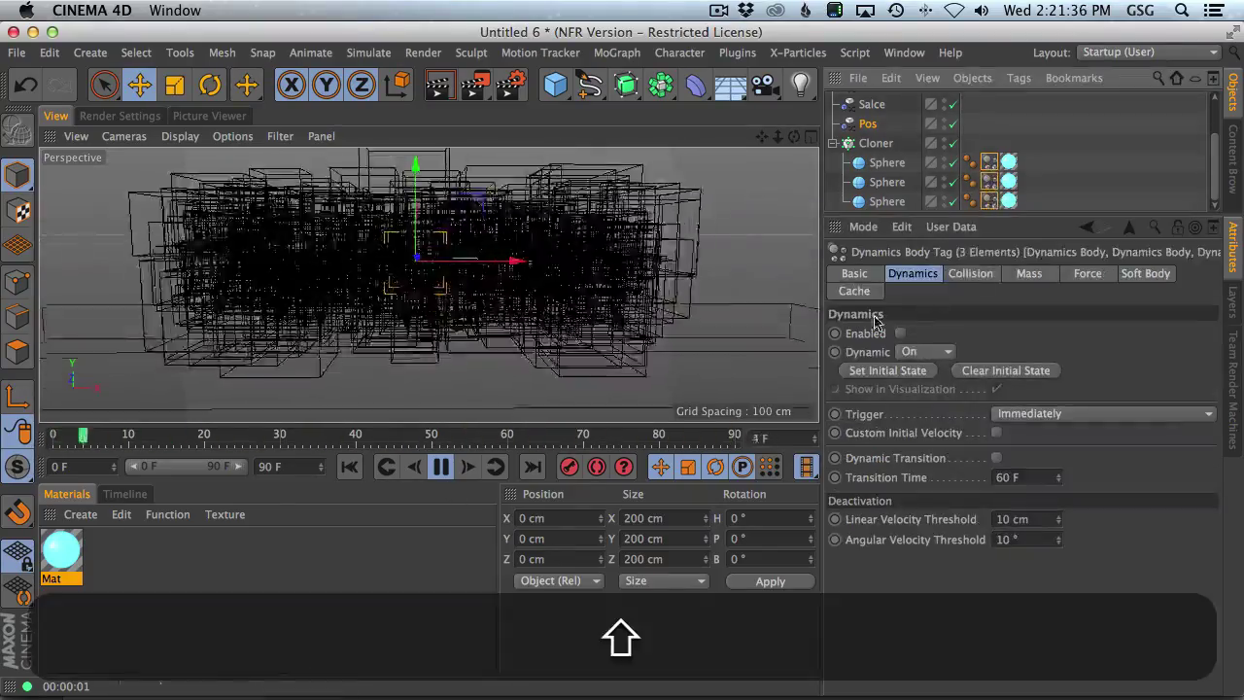
{"action": "left_click", "coordinate": [900, 334]}
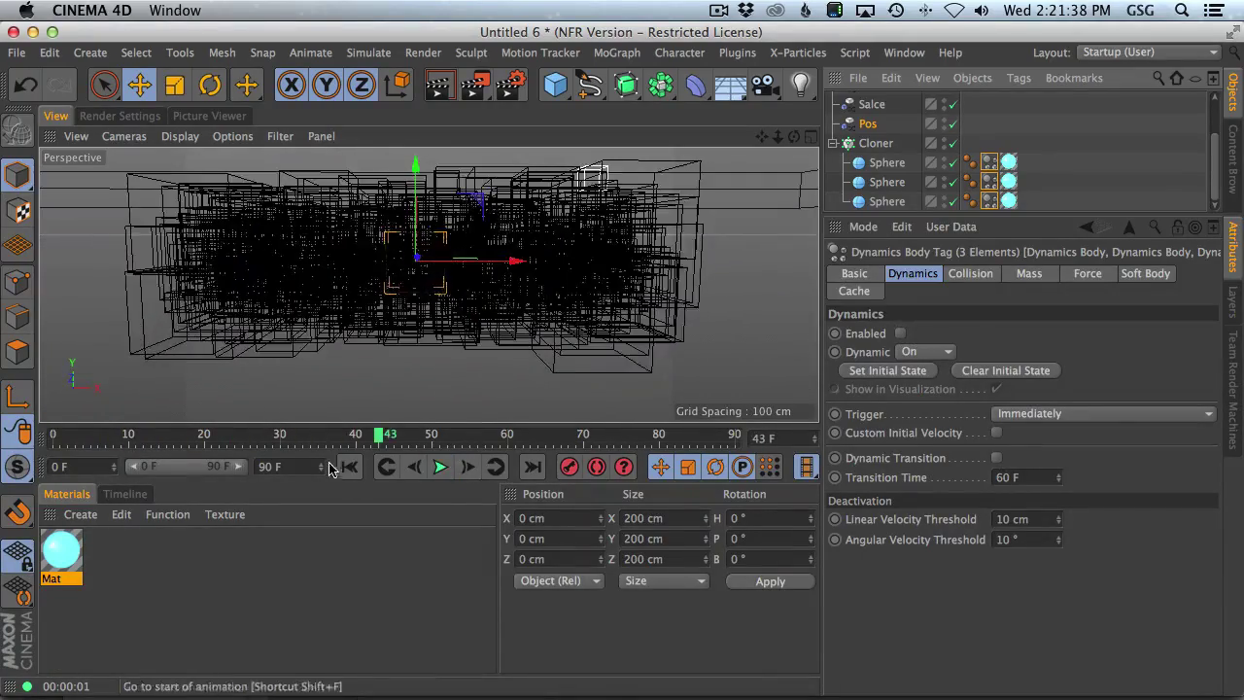
{"action": "left_click", "coordinate": [349, 466]}
{"action": "left_click", "coordinate": [900, 333]}
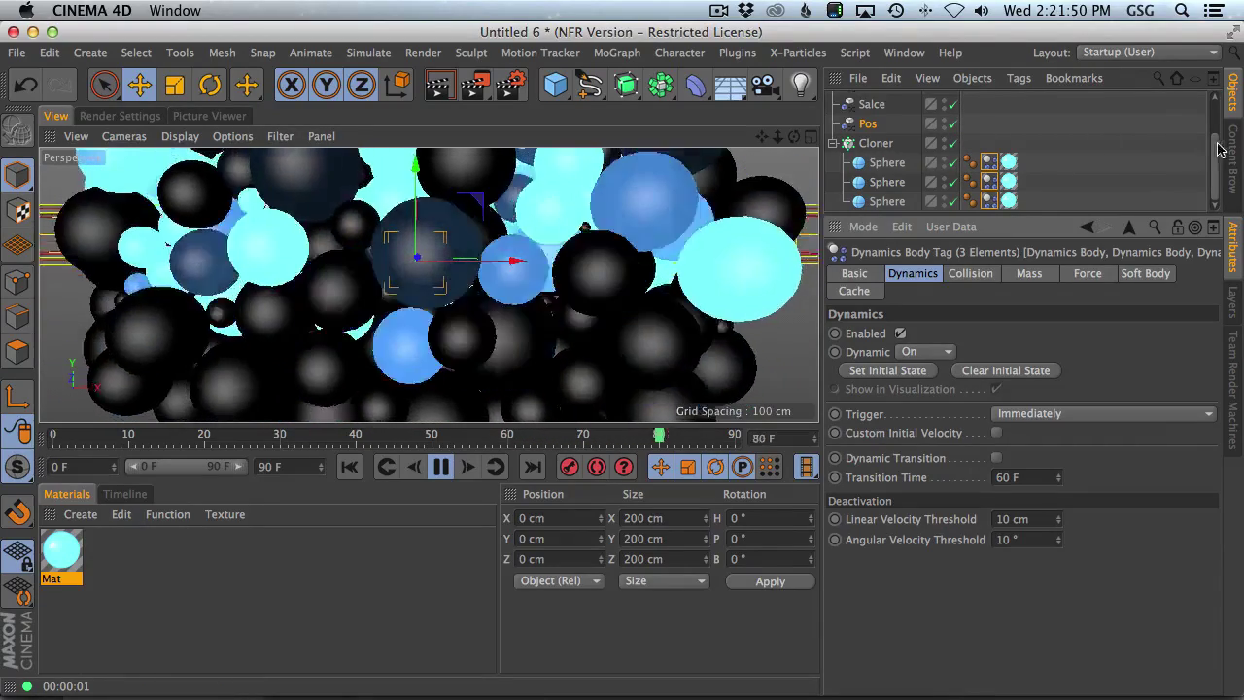
Render the updated animation to the Picture Viewer, continuing without a save file
{"action": "scroll", "coordinate": [1215, 142], "scroll_direction": "up", "scroll_amount": 3}
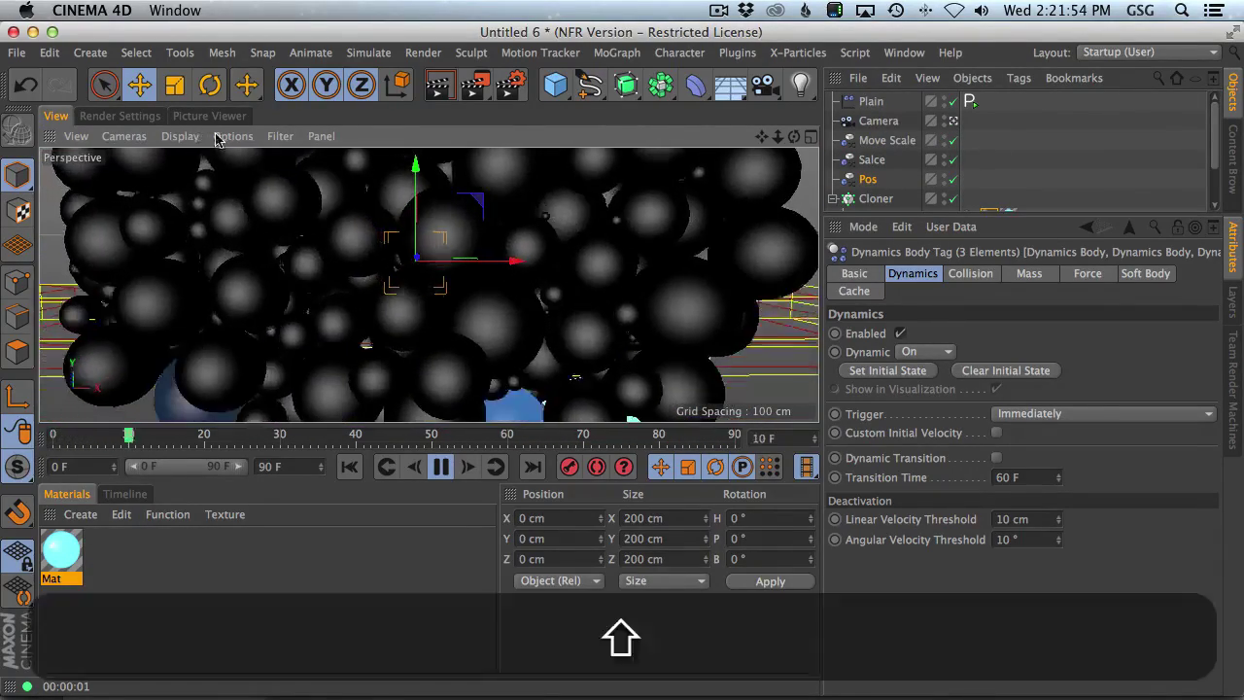
{"action": "key", "text": "shift+r"}
{"action": "left_click", "coordinate": [769, 276]}
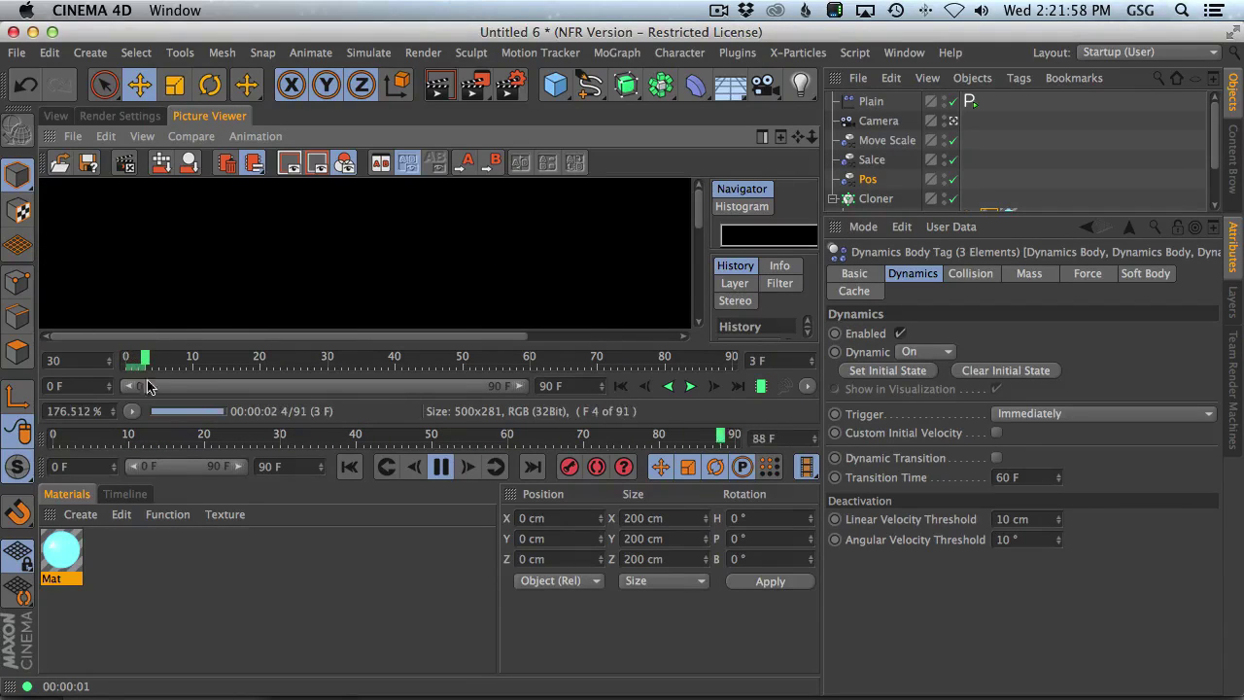
Set the Picture Viewer zoom to 100%, enlarge its image area and maximize the viewer
{"action": "double_click", "coordinate": [73, 411]}
{"action": "type", "text": "100"}
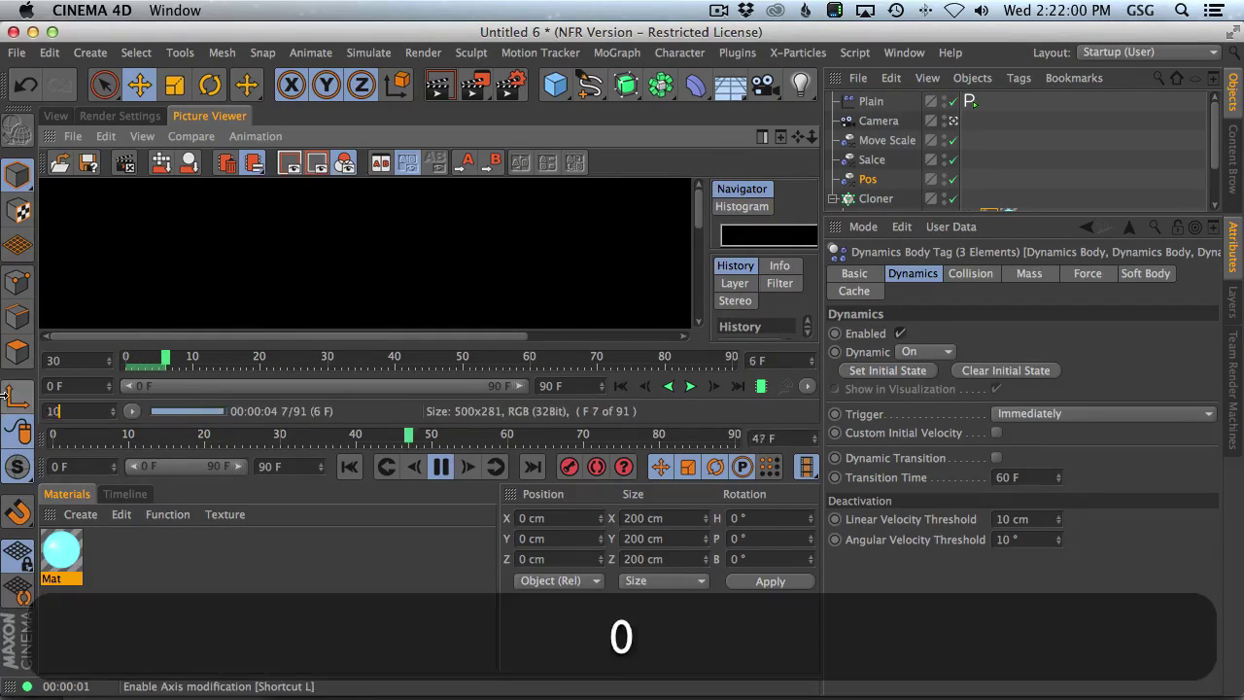
{"action": "key", "text": "Return"}
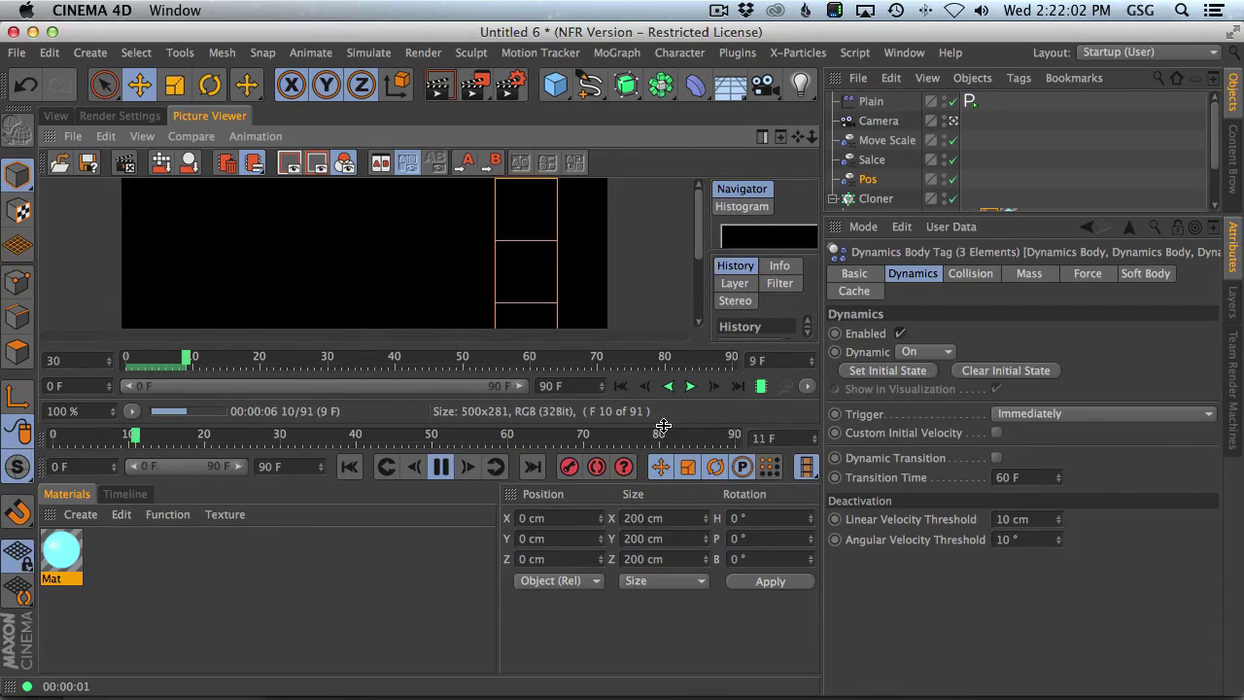
{"action": "left_click_drag", "start_coordinate": [665, 484], "coordinate": [654, 696]}
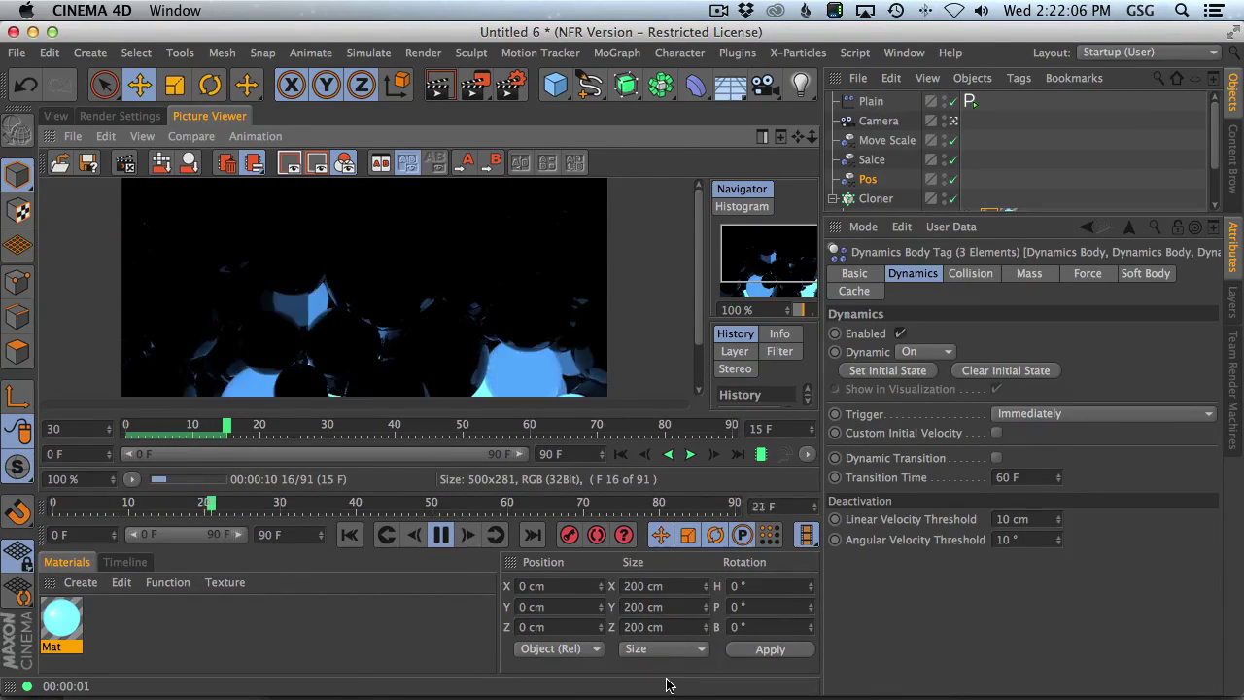
{"action": "key", "text": "ctrl+Tab"}
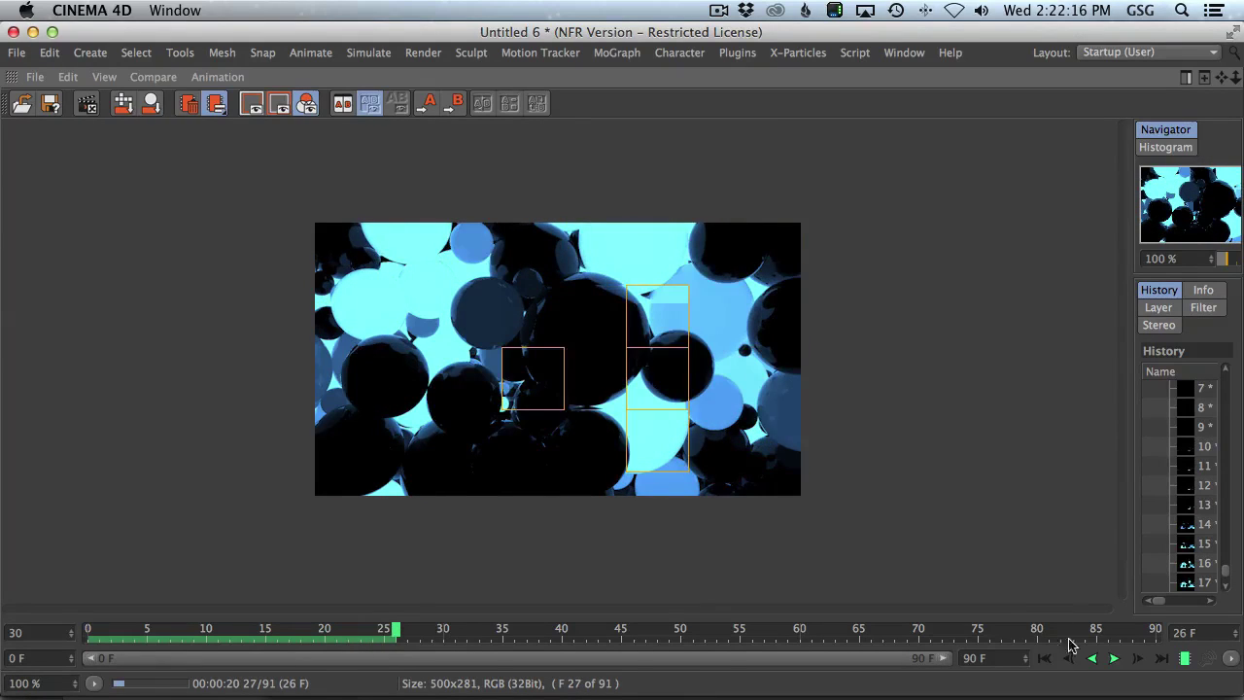
Play the rendered frames at 15 frames per second and look through the other open applications before returning to Cinema 4D
{"action": "left_click", "coordinate": [1114, 659]}
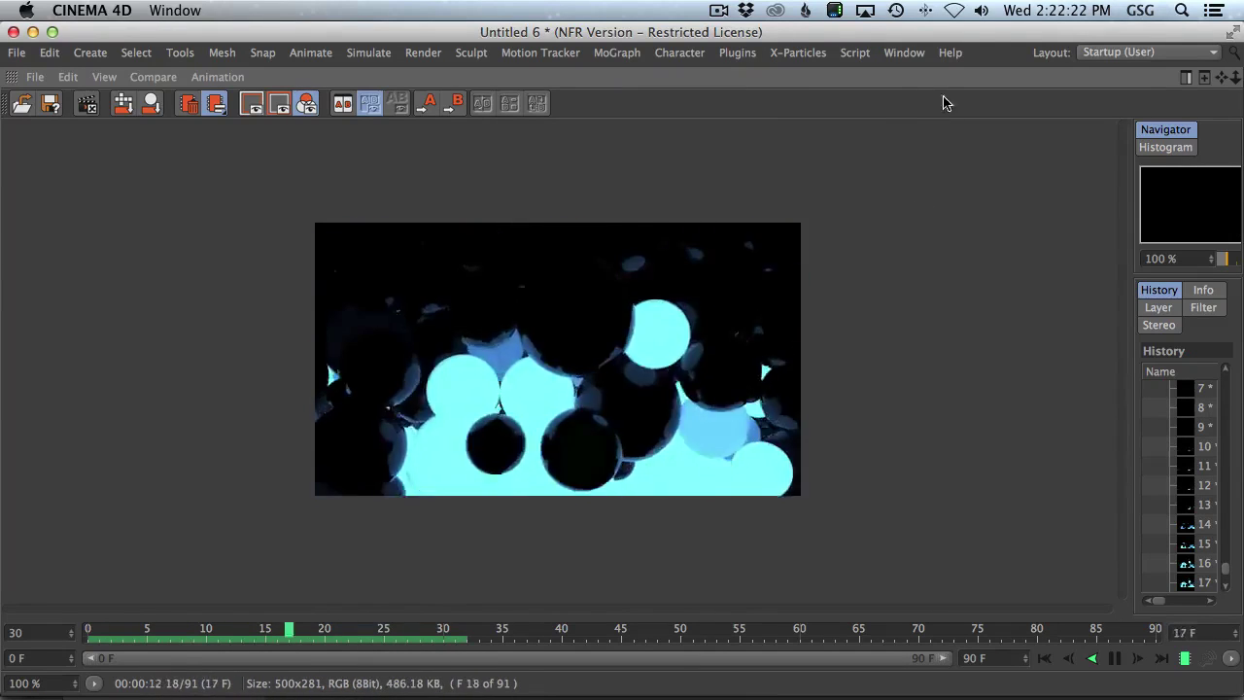
{"action": "key", "text": "alt+super+Tab"}
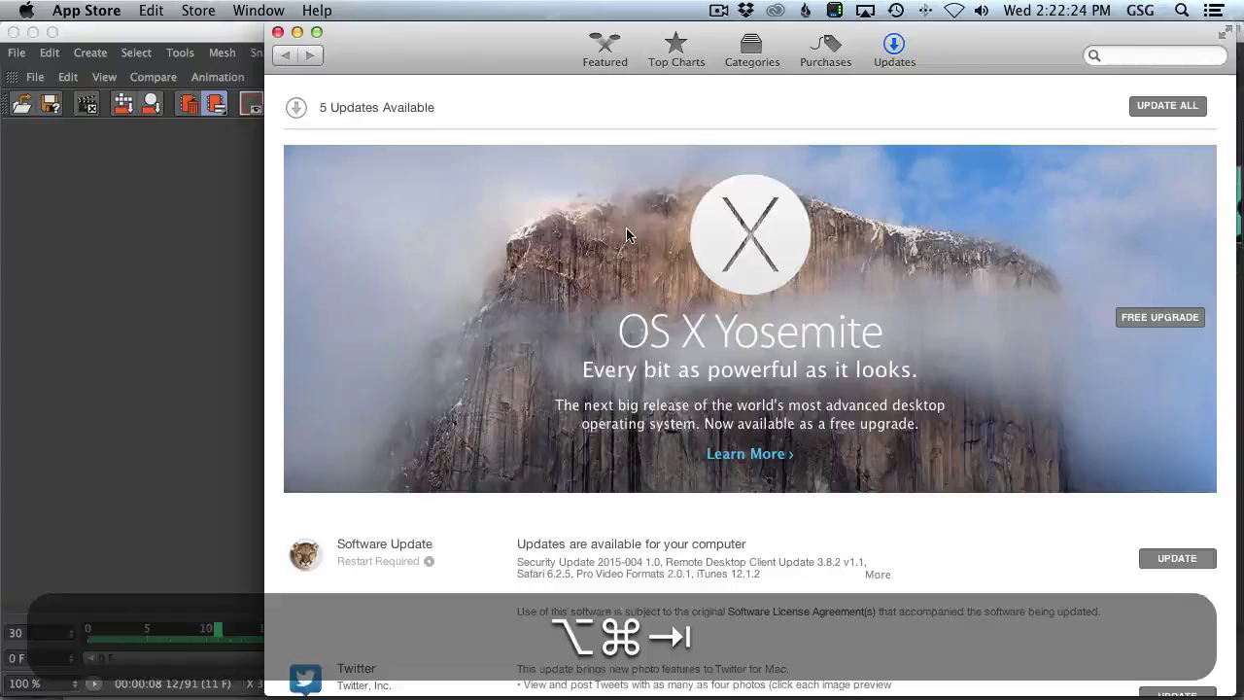
{"action": "key", "text": "super+Tab"}
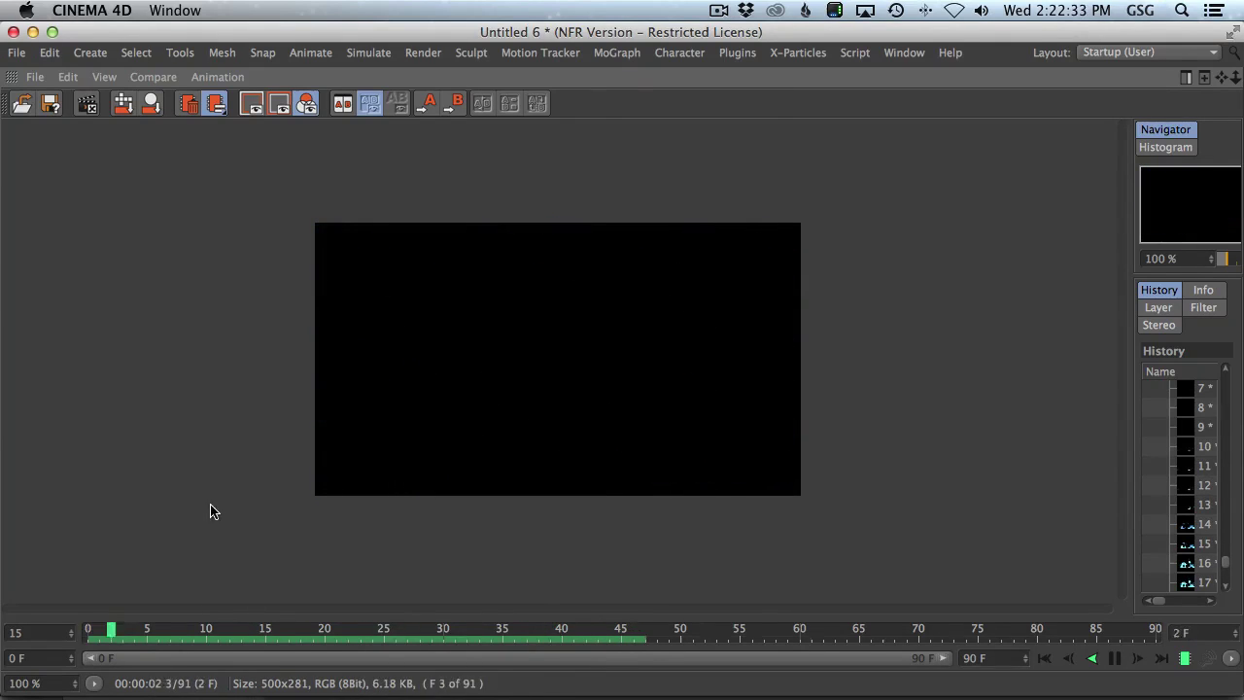
{"action": "key", "text": "super+Tab"}
{"action": "key", "text": "super+Tab"}
{"action": "key", "text": "super+Tab"}
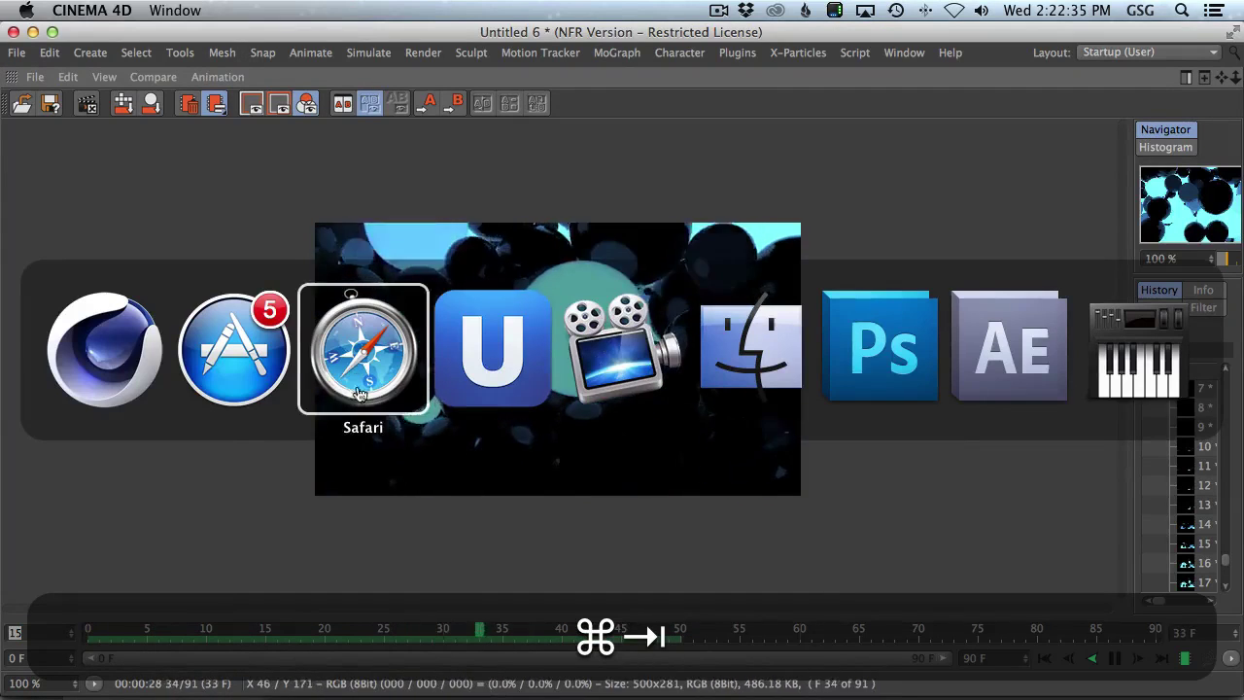
{"action": "left_click", "coordinate": [104, 350]}
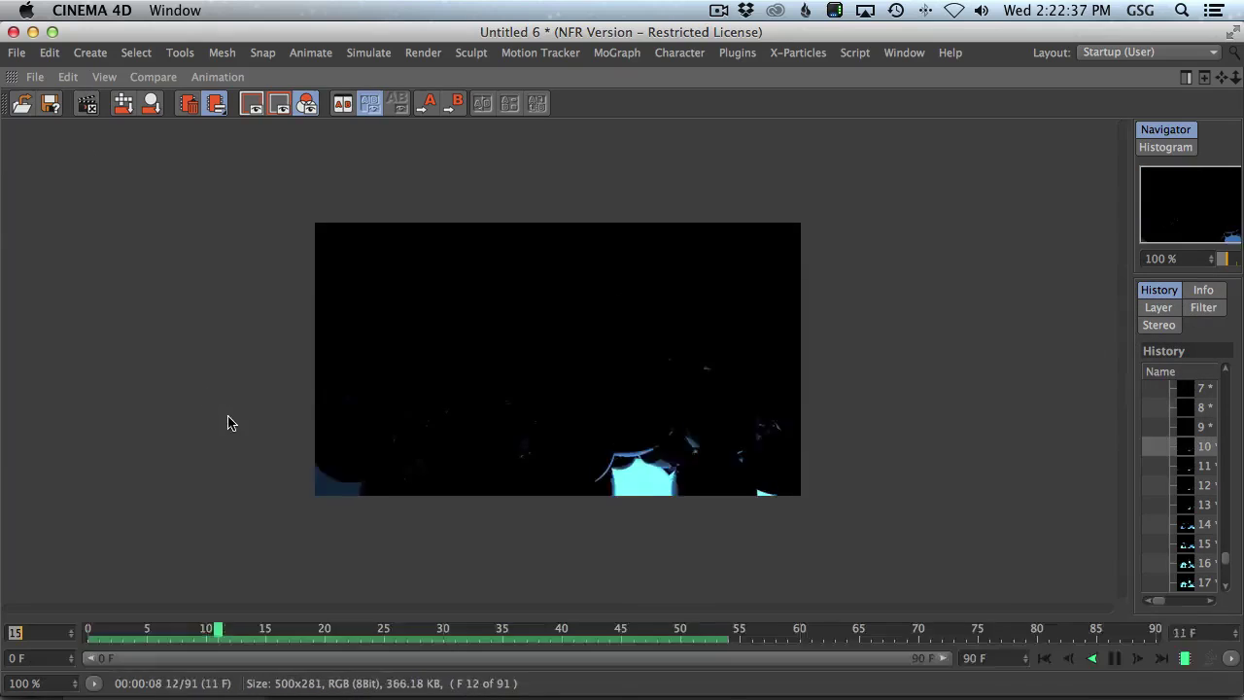
Restore the full layout and set the End Time of the Plain effector's Signal tag to 90 F
{"action": "key", "text": "alt+Tab"}
{"action": "key", "text": "ctrl+Tab"}
{"action": "key", "text": "ctrl+Tab"}
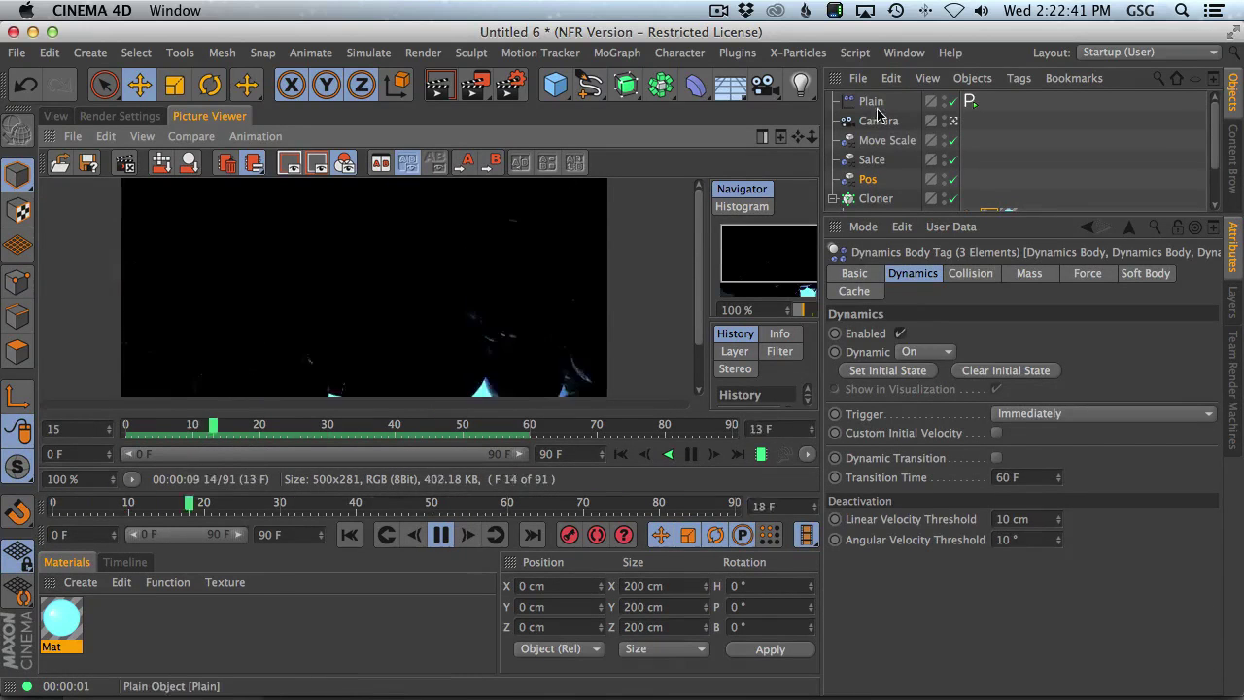
{"action": "left_click", "coordinate": [874, 103]}
{"action": "left_click", "coordinate": [969, 101]}
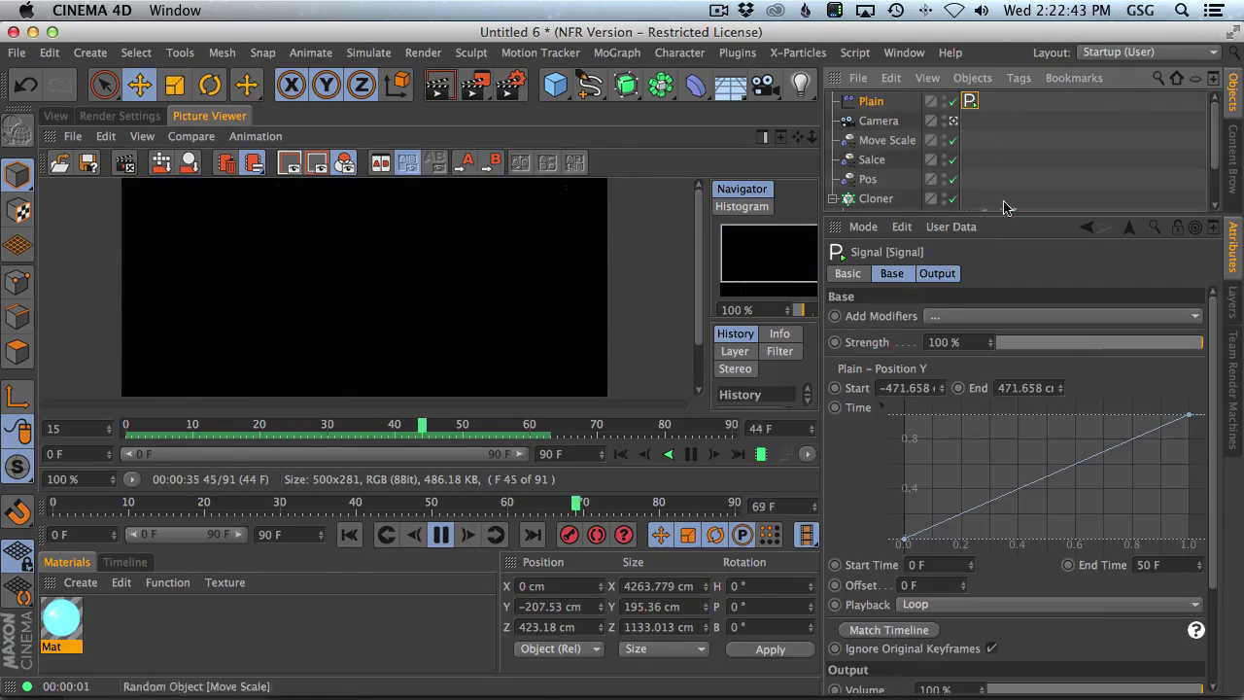
{"action": "left_click", "coordinate": [1167, 565]}
{"action": "type", "text": "90"}
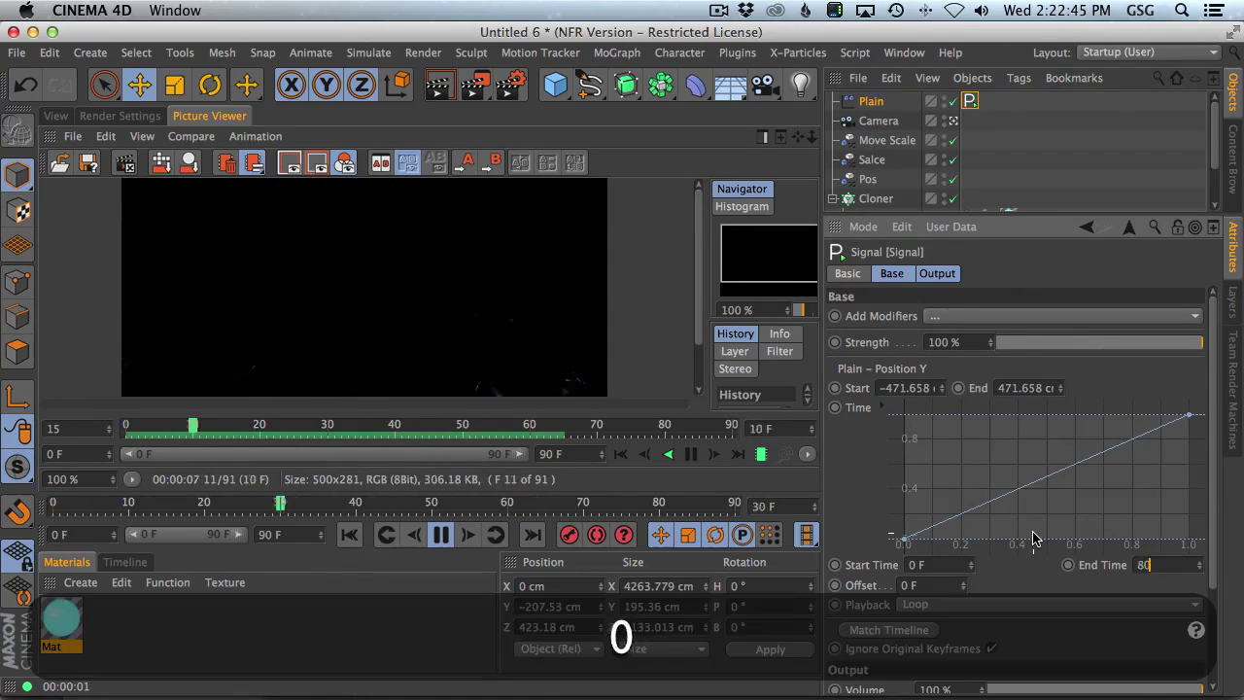
{"action": "key", "text": "BackSpace"}
{"action": "type", "text": "0"}
{"action": "key", "text": "Return"}
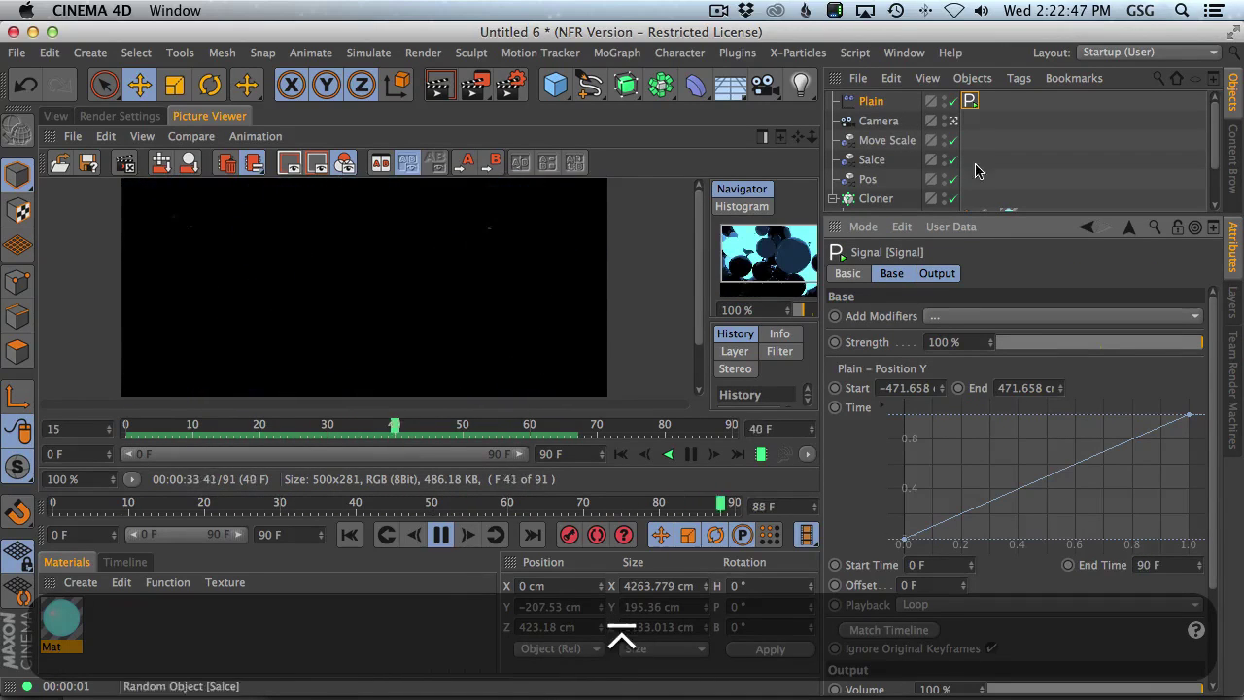
Set the Pos effector's Animation Speed to 10%
{"action": "left_click", "coordinate": [870, 179]}
{"action": "double_click", "coordinate": [977, 498]}
{"action": "type", "text": "10"}
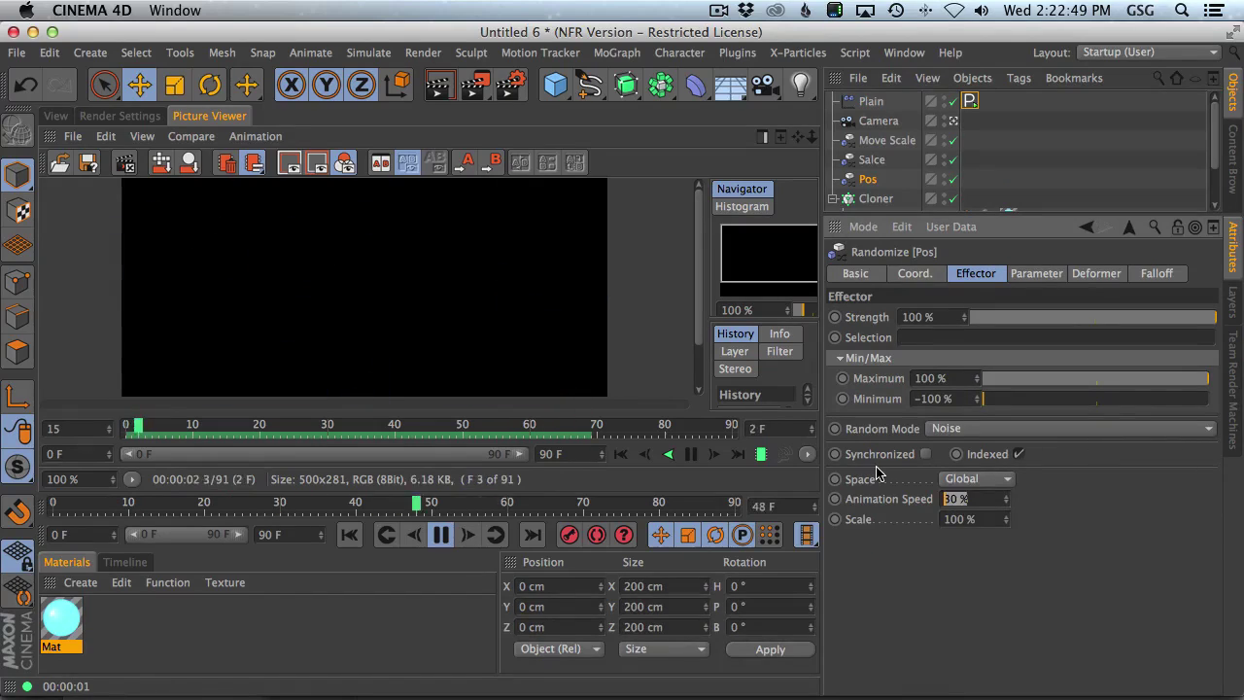
{"action": "key", "text": "Return"}
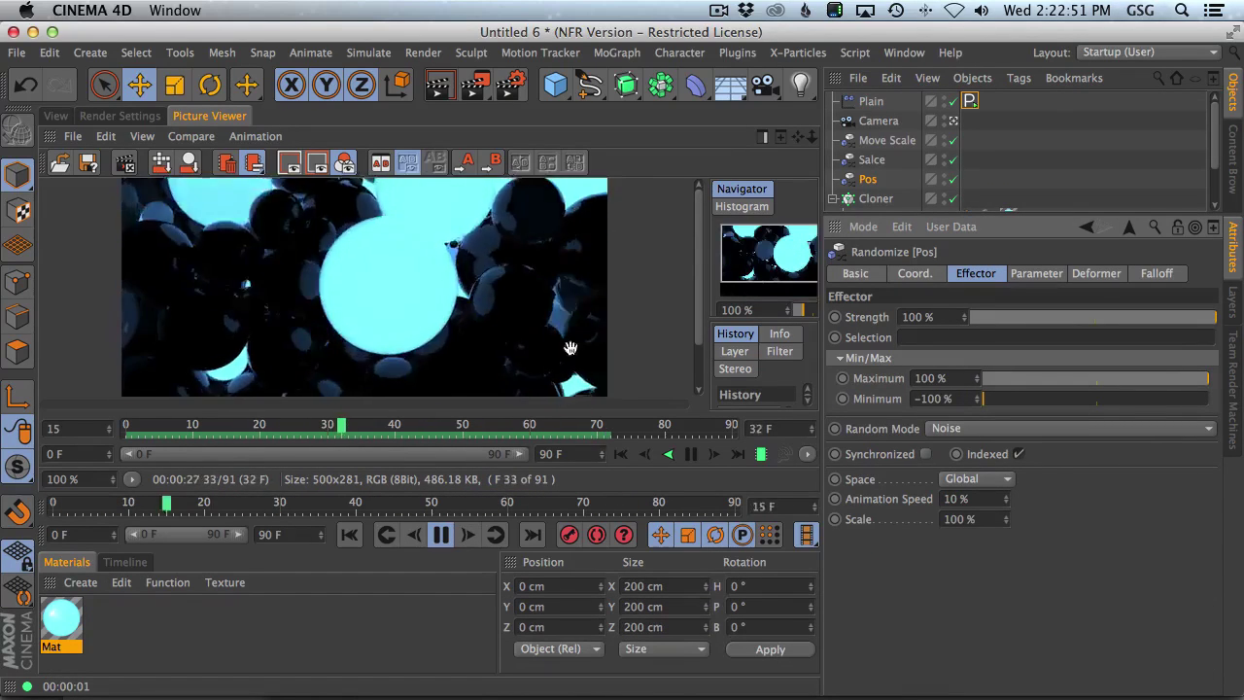
Lower the Luminance brightness of the Mat material and close the Material Editor
{"action": "double_click", "coordinate": [77, 620]}
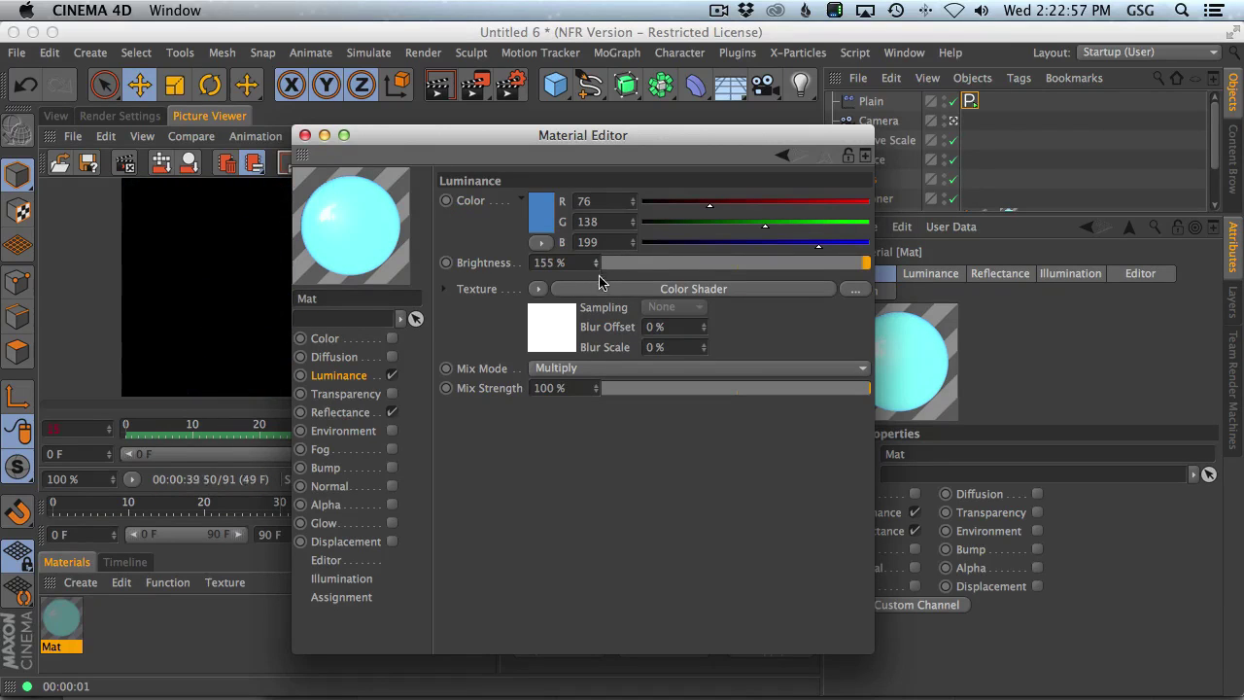
{"action": "key", "text": "shift"}
{"action": "left_click", "coordinate": [304, 135]}
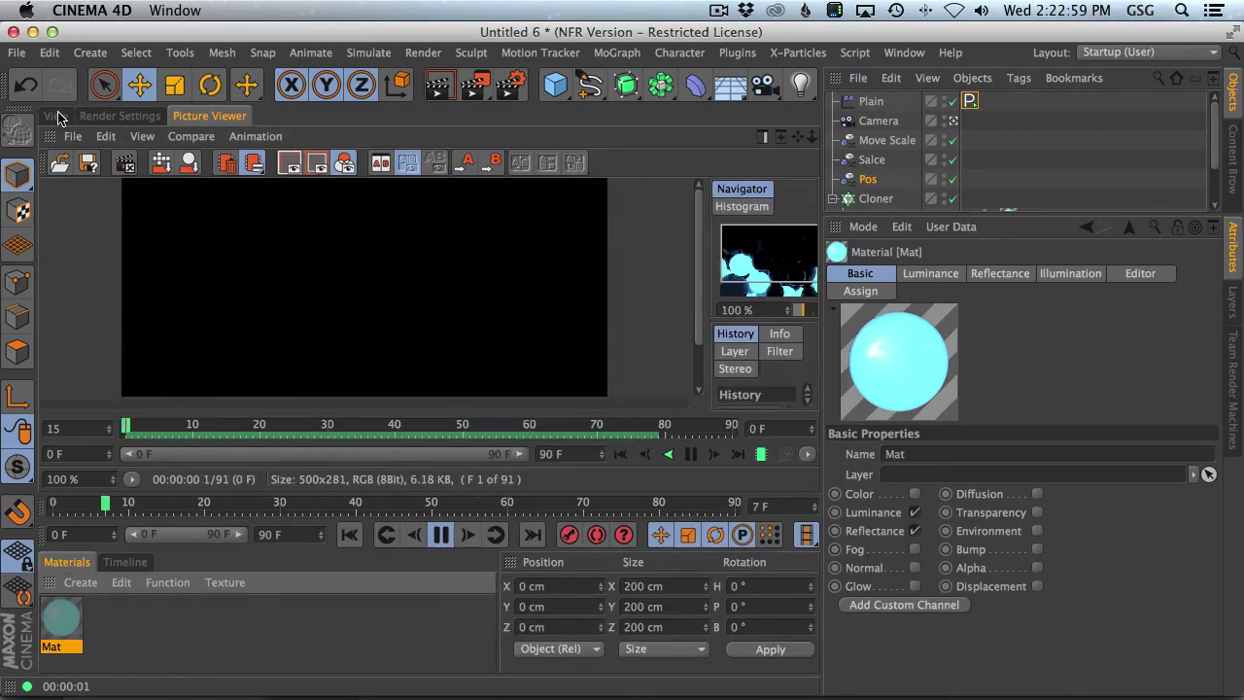
Return to the perspective viewport, stop playback and scrub the timeline to frame 44
{"action": "left_click", "coordinate": [56, 116]}
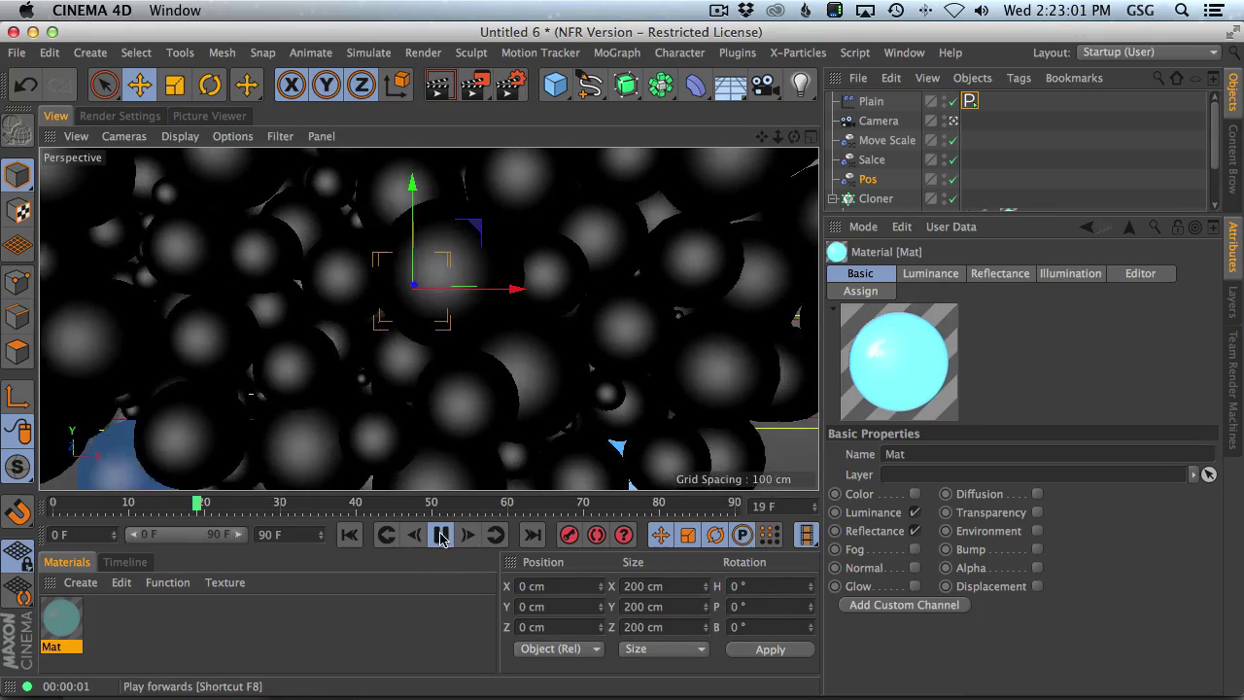
{"action": "left_click", "coordinate": [422, 535]}
{"action": "left_click_drag", "start_coordinate": [211, 512], "coordinate": [386, 513]}
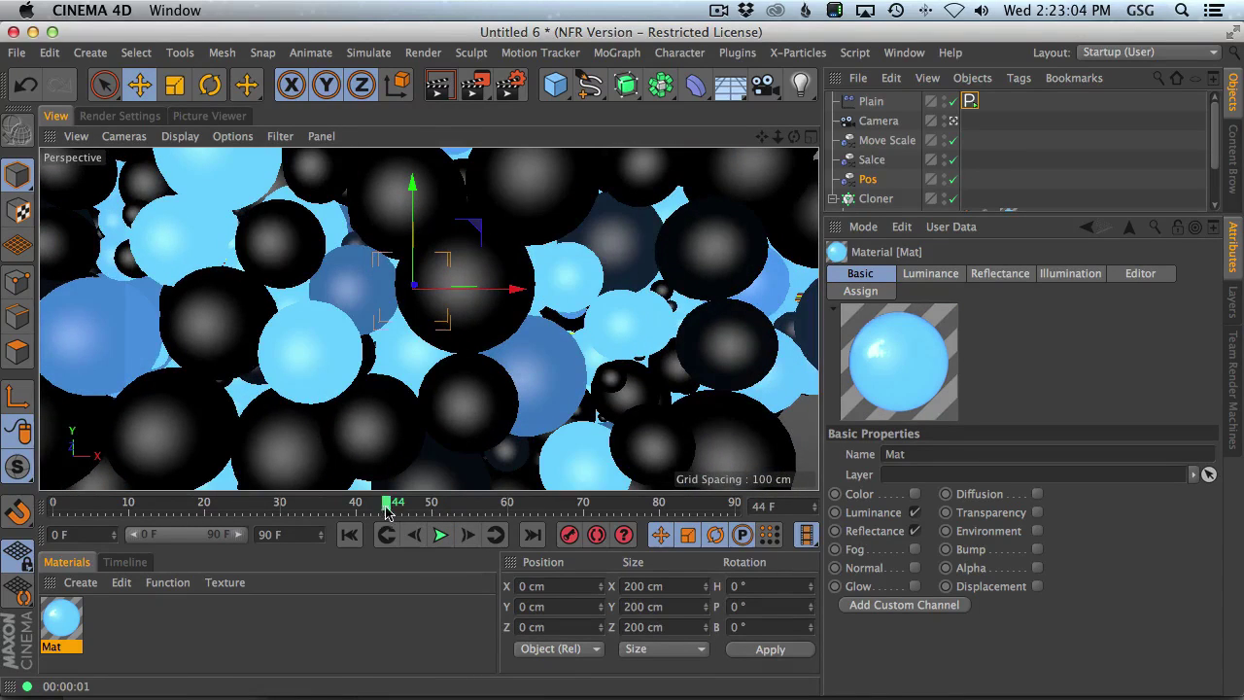
Set the Y size of the Plain effector's box falloff to 37 cm
{"action": "left_click", "coordinate": [881, 121]}
{"action": "left_click", "coordinate": [870, 102]}
{"action": "left_click", "coordinate": [875, 181]}
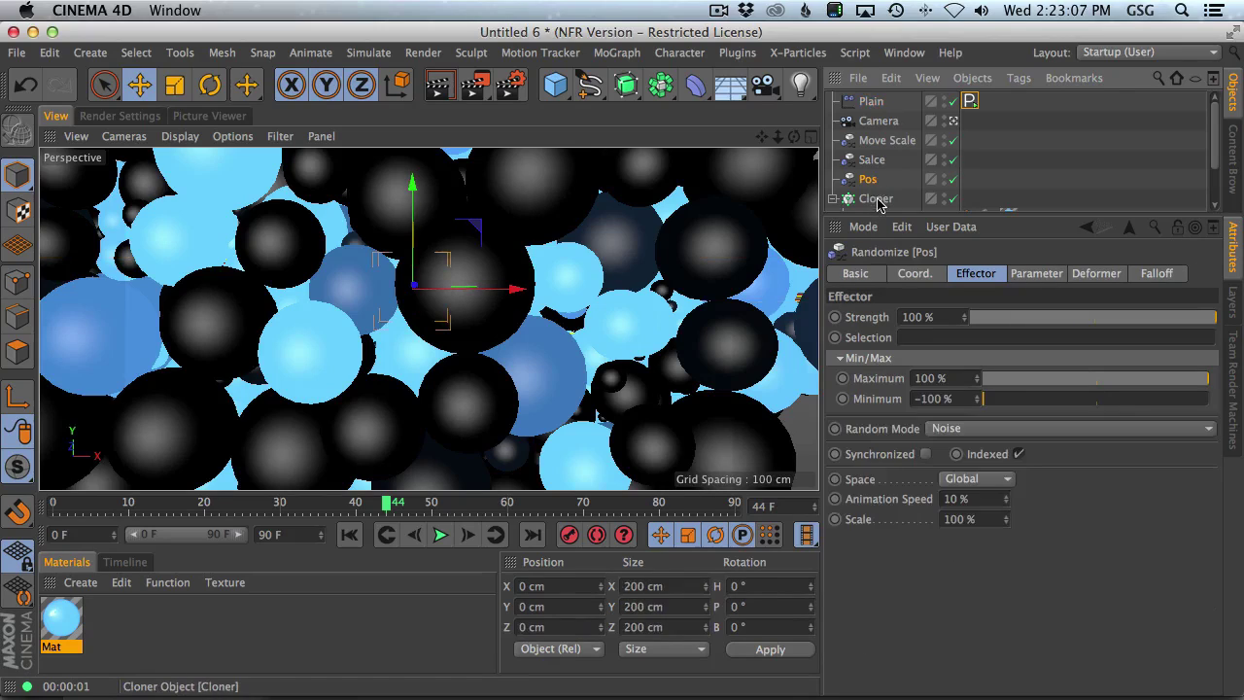
{"action": "left_click", "coordinate": [880, 103]}
{"action": "left_click", "coordinate": [1157, 273]}
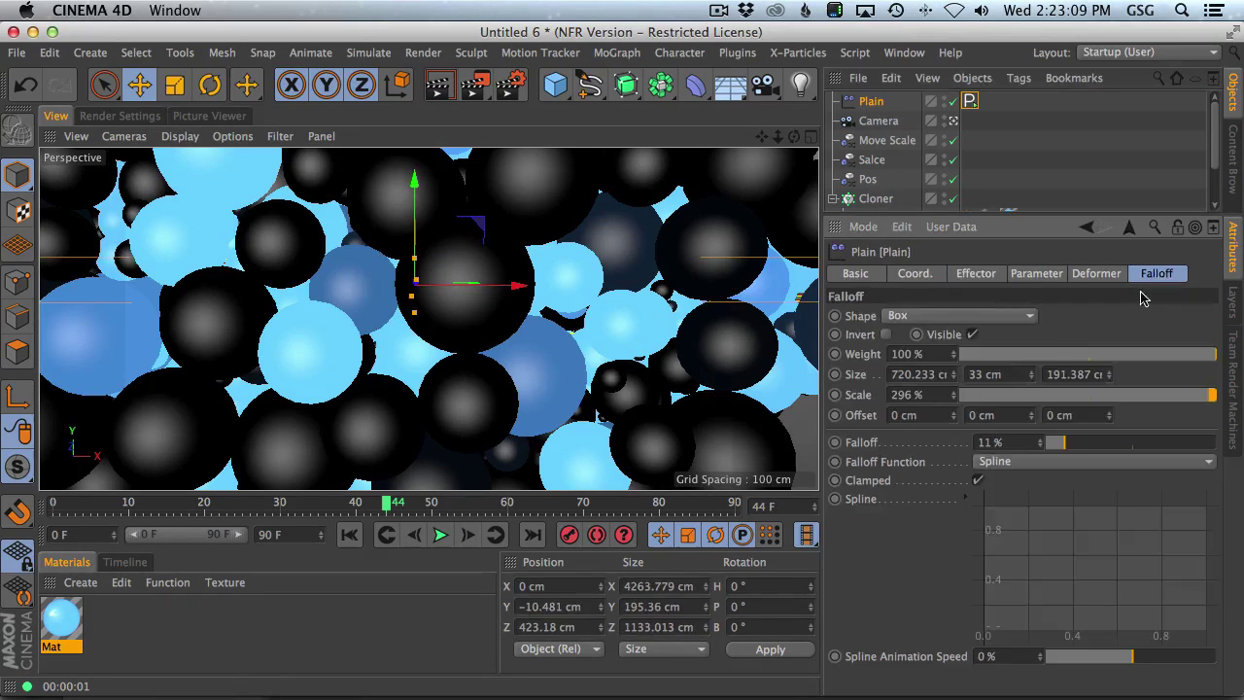
{"action": "left_click_drag", "start_coordinate": [1033, 377], "coordinate": [1037, 375]}
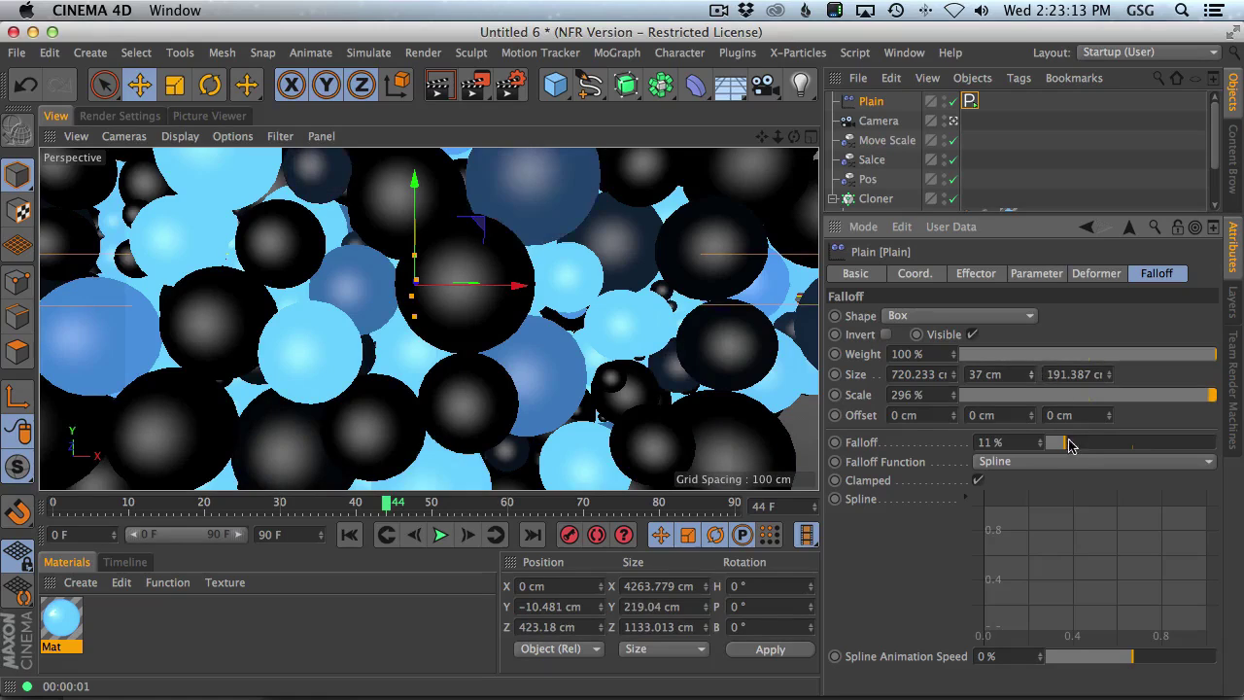
Set the Plain effector's falloff to 27% and its box Y size to 66 cm, and play the animation to check the sweep
{"action": "left_click_drag", "start_coordinate": [1068, 444], "coordinate": [1102, 449]}
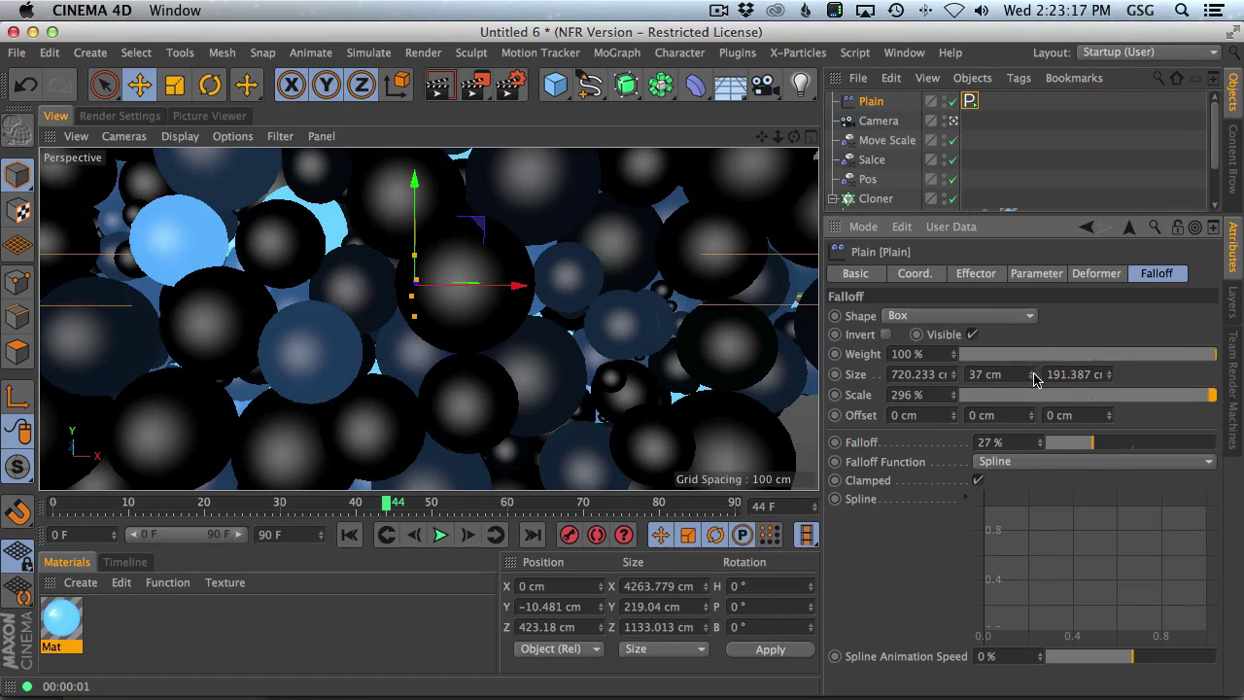
{"action": "left_click_drag", "start_coordinate": [1035, 377], "coordinate": [1038, 367]}
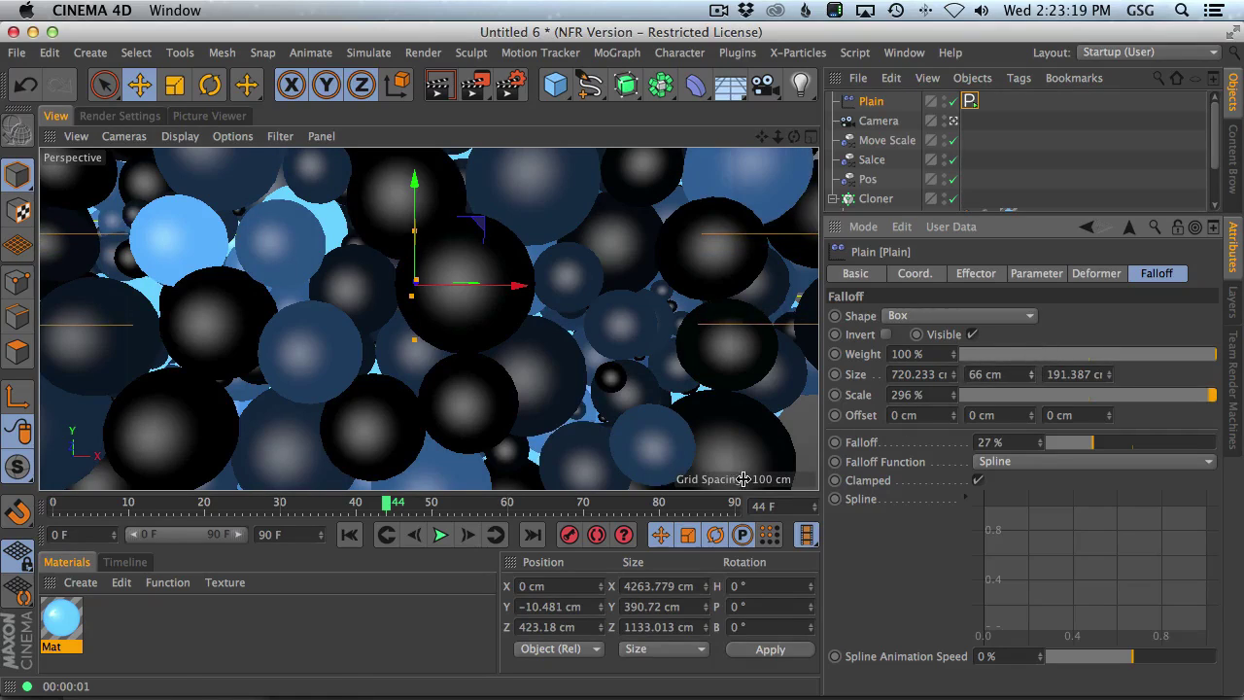
{"action": "left_click", "coordinate": [445, 536]}
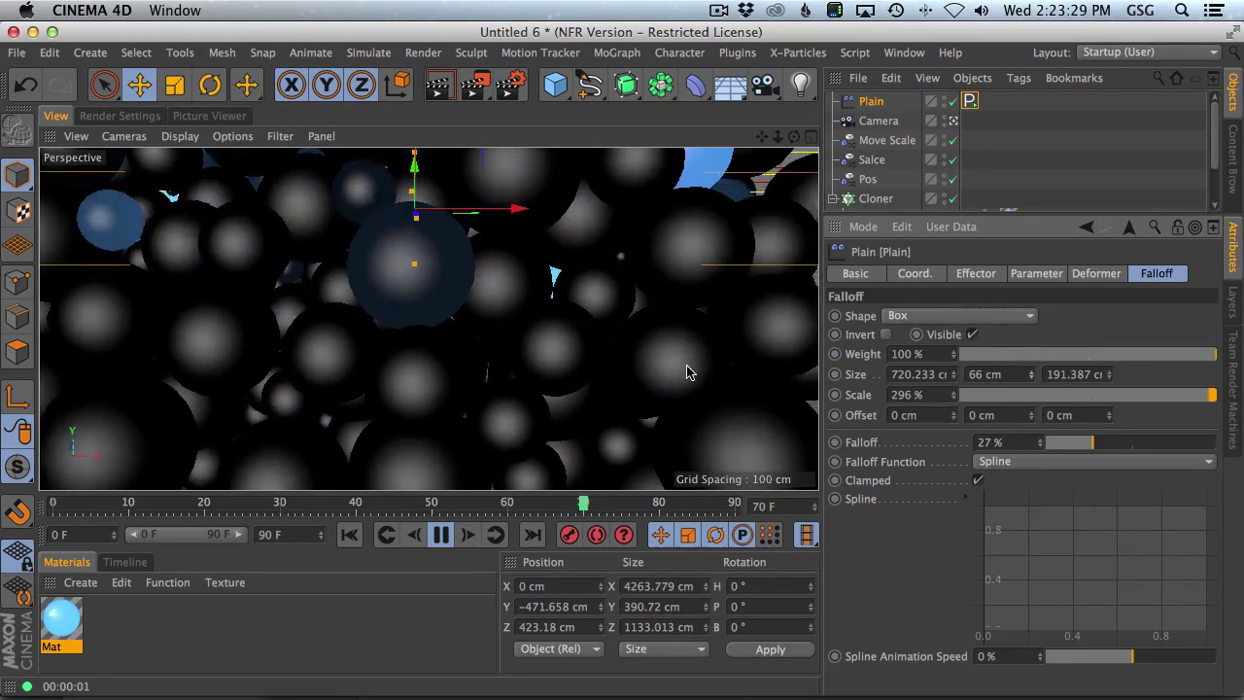
Render the animation to the Picture Viewer, enlarge the viewer to fill the window and play the rendered frames forwards
{"action": "key", "text": "shift+r"}
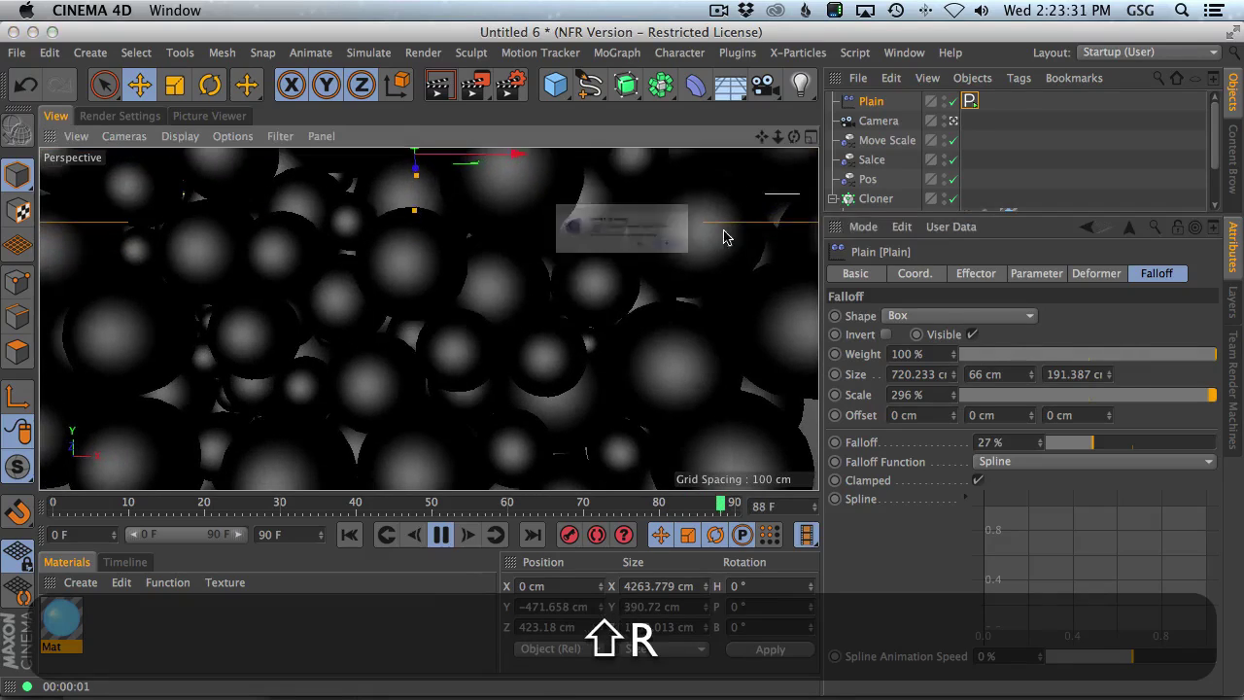
{"action": "left_click", "coordinate": [767, 275]}
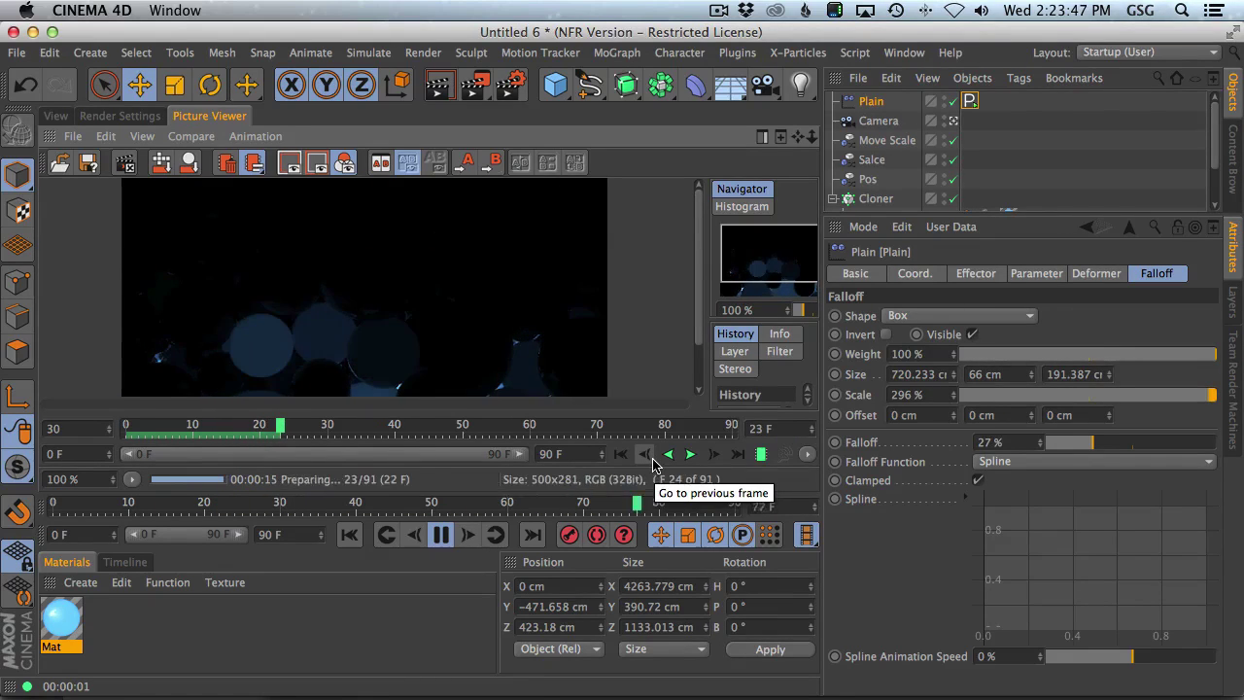
{"action": "key", "text": "ctrl+Tab"}
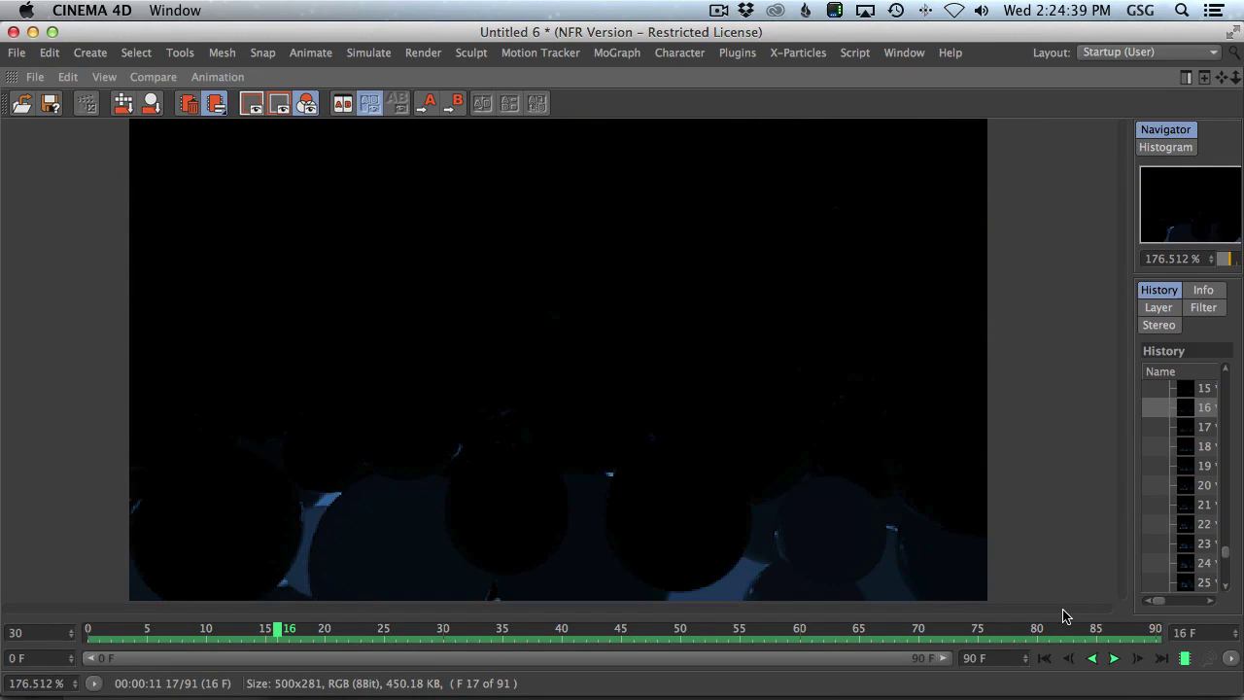
{"action": "left_click", "coordinate": [1114, 659]}
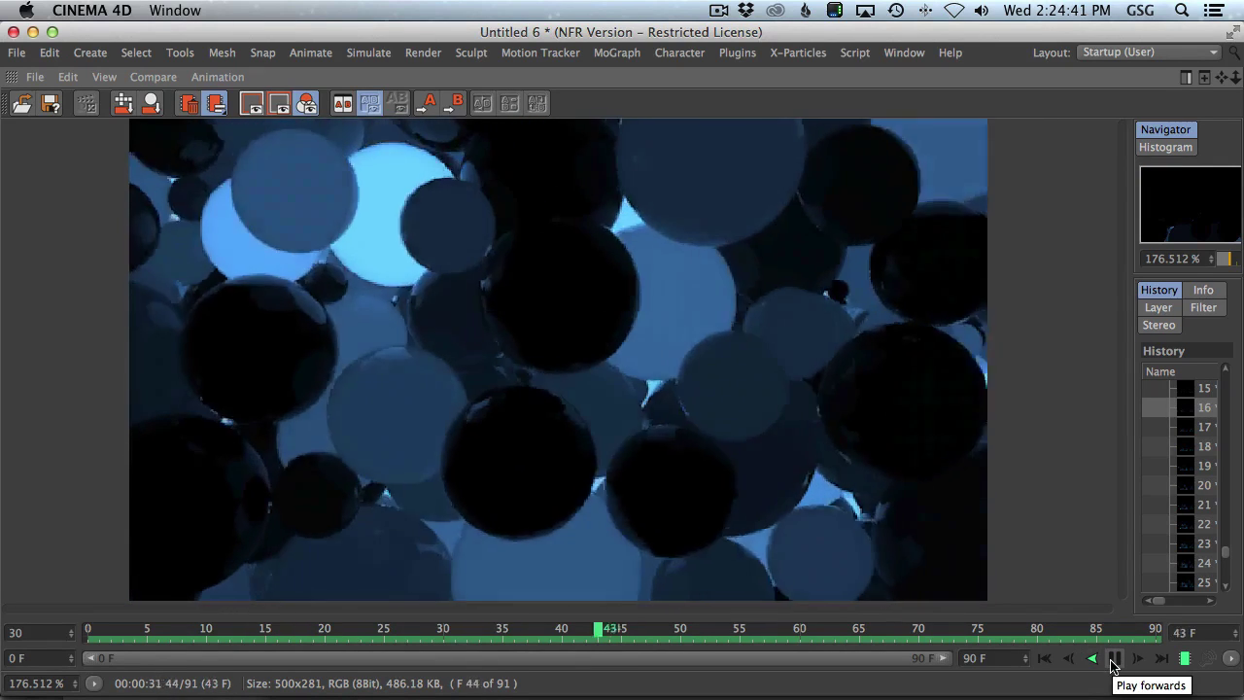